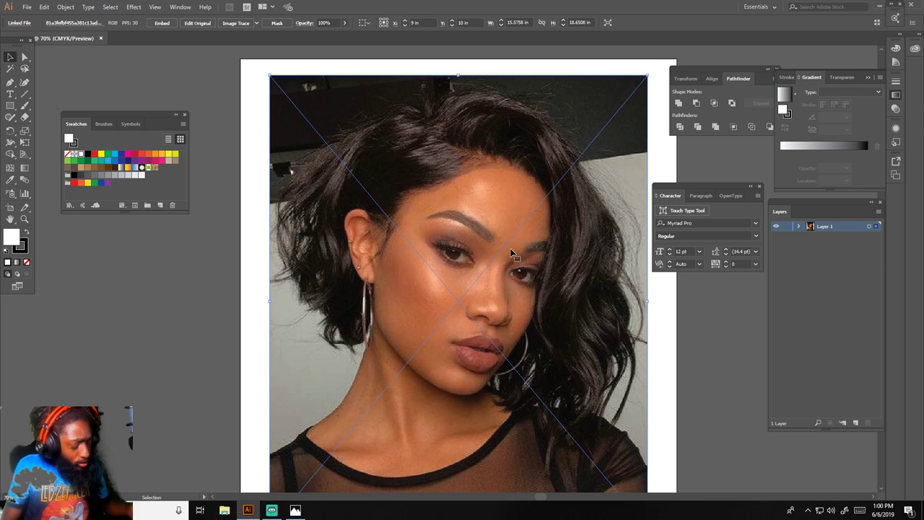
Enlarge the portrait photo to about 17.17 by 20.56 in and reduce its opacity to 64%.
{"action": "mouse_move", "coordinate": [648, 75]}
{"action": "left_mouse_down"}
{"action": "mouse_move", "coordinate": [666, 46]}
{"action": "mouse_move", "coordinate": [648, 101]}
{"action": "mouse_move", "coordinate": [663, 79]}
{"action": "left_mouse_up"}
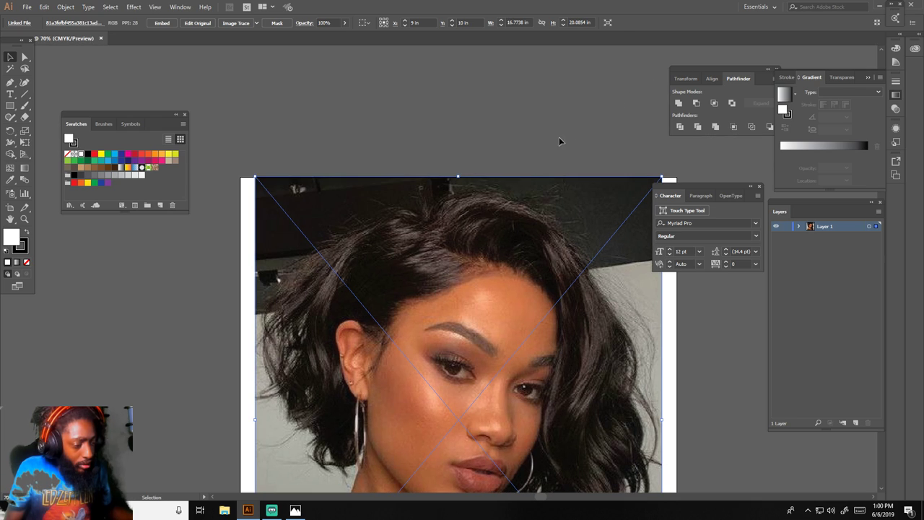
{"action": "scroll", "coordinate": [559, 137], "scroll_direction": "down", "scroll_amount": 4}
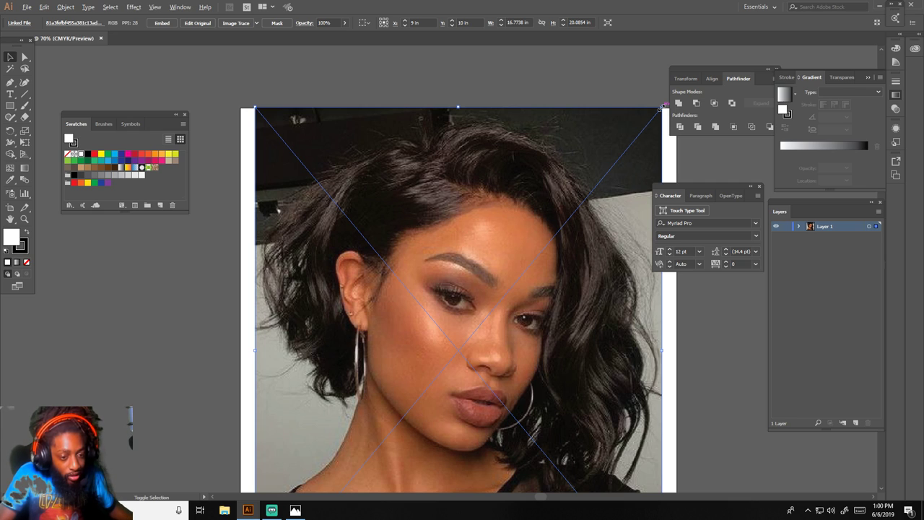
{"action": "left_click_drag", "start_coordinate": [661, 109], "coordinate": [665, 78]}
{"action": "scroll", "coordinate": [665, 79], "scroll_direction": "down", "scroll_amount": 1}
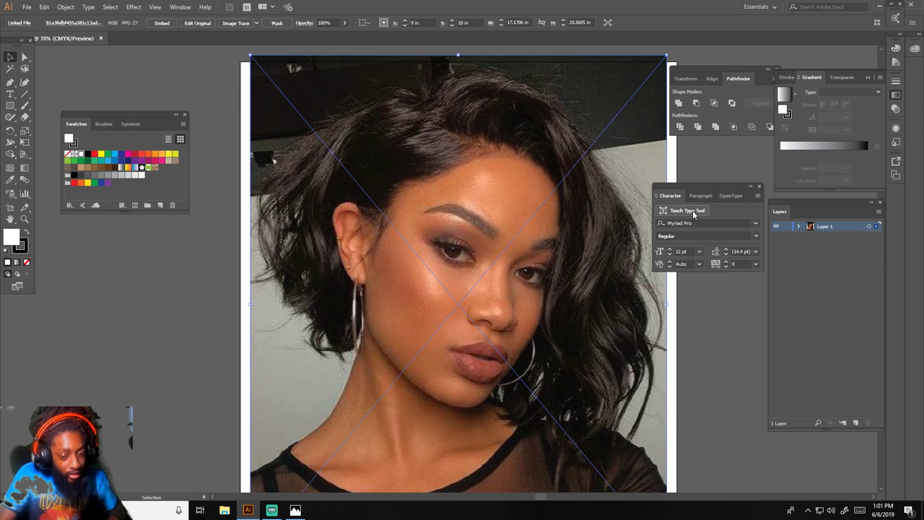
{"action": "left_click", "coordinate": [346, 23]}
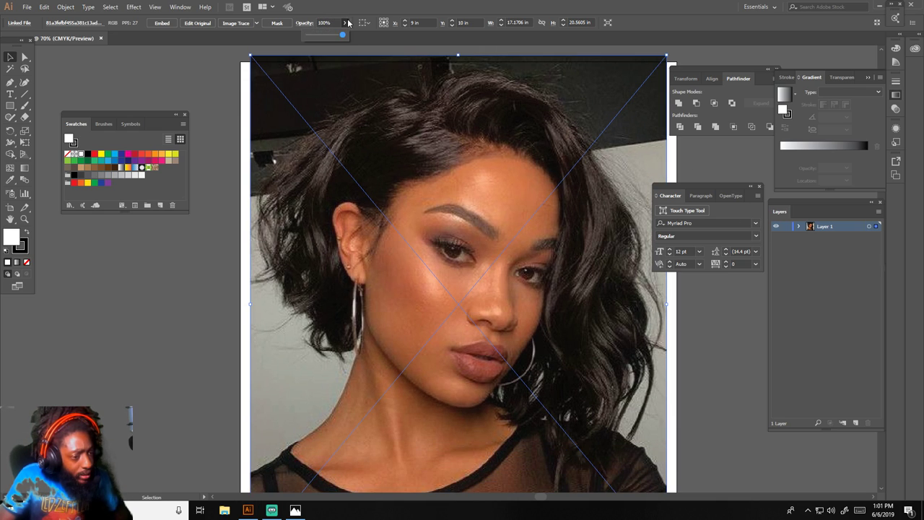
{"action": "left_click_drag", "start_coordinate": [342, 35], "coordinate": [331, 37]}
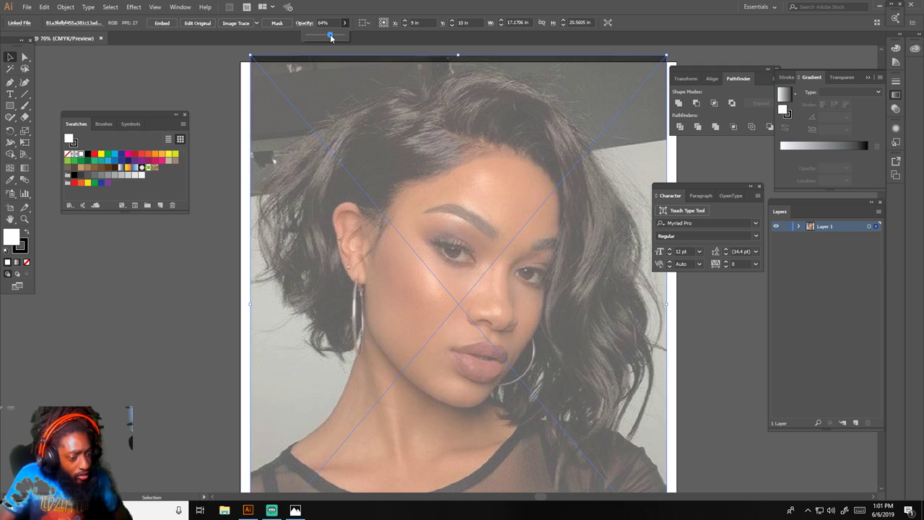
Lock the photo's layer and add a new empty layer above it.
{"action": "left_click", "coordinate": [787, 228]}
{"action": "left_click", "coordinate": [787, 226]}
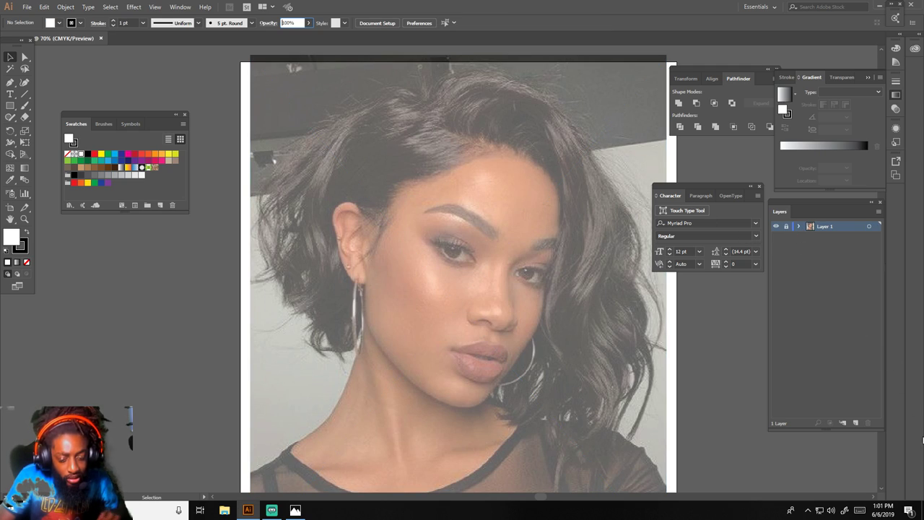
{"action": "left_click", "coordinate": [856, 424]}
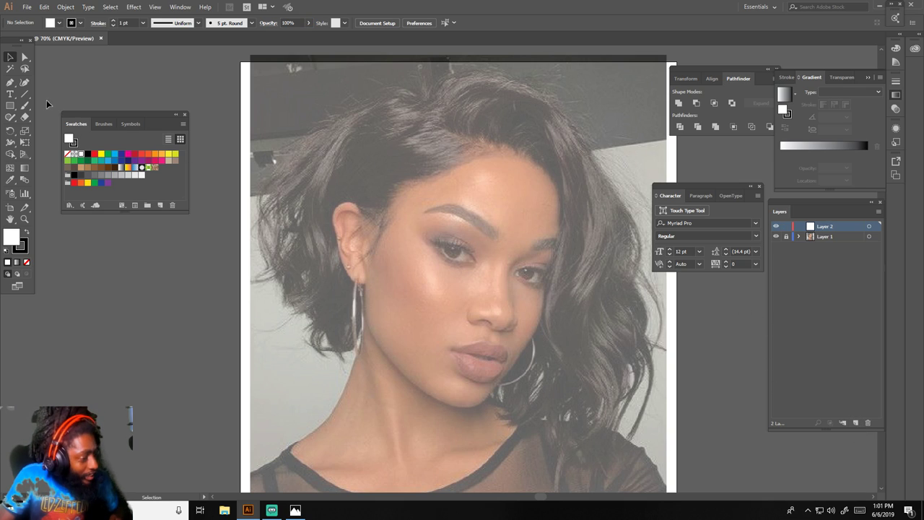
Create a calligraphic brush for the Paintbrush tool with a 3 pt pressure-controlled size and 3 pt variation.
{"action": "left_click", "coordinate": [24, 109]}
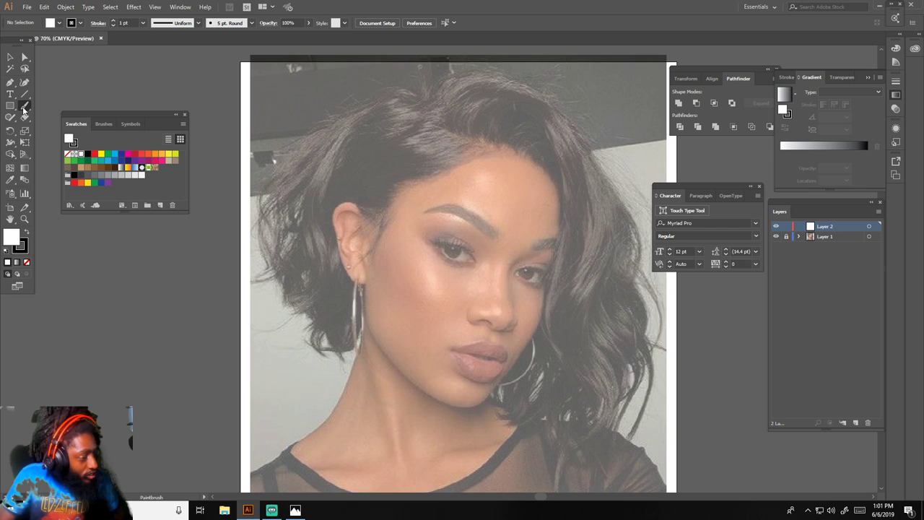
{"action": "left_click", "coordinate": [251, 24]}
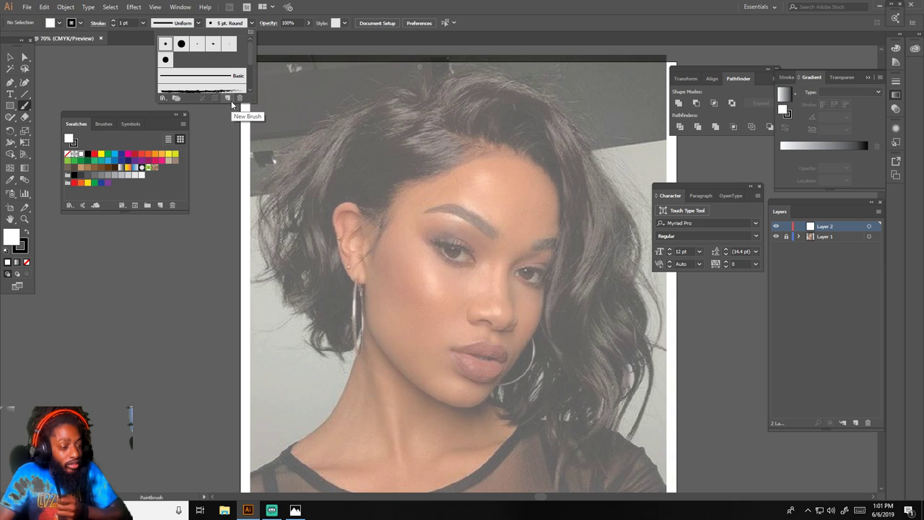
{"action": "left_click", "coordinate": [229, 97]}
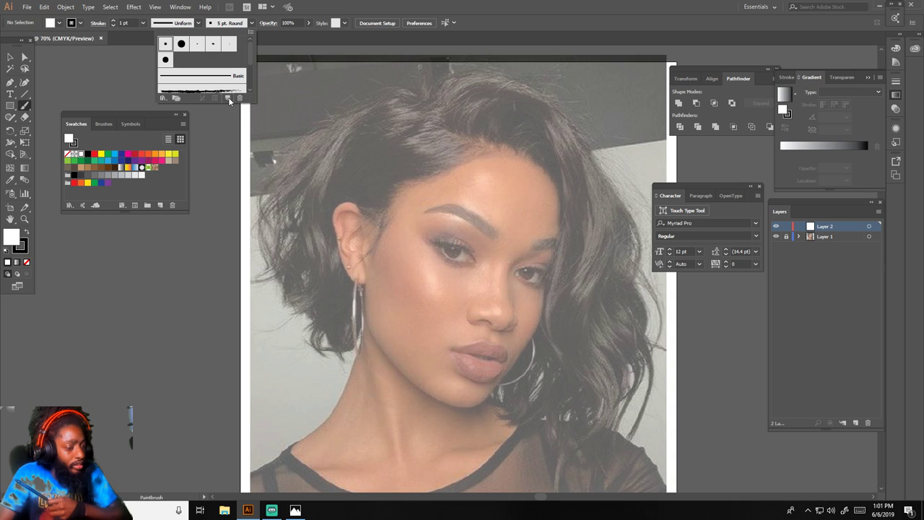
{"action": "left_click", "coordinate": [47, 111]}
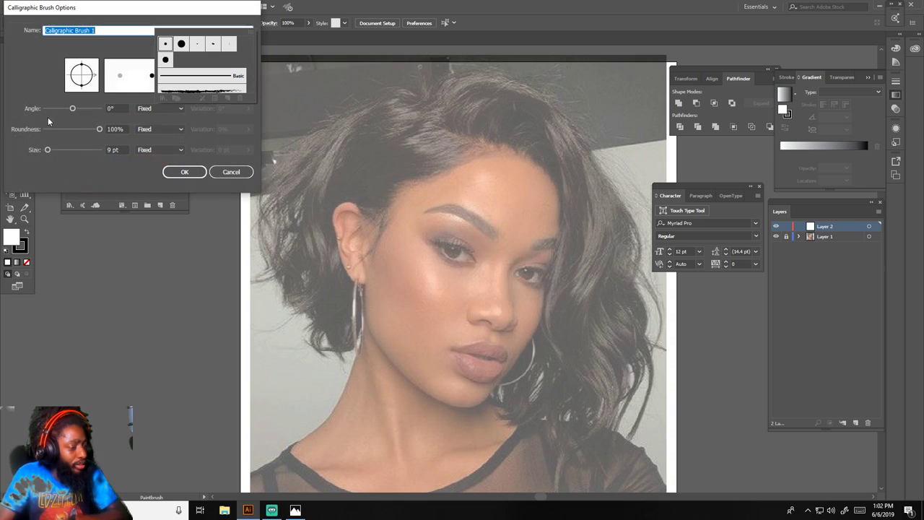
{"action": "left_click", "coordinate": [140, 152]}
{"action": "left_click", "coordinate": [148, 182]}
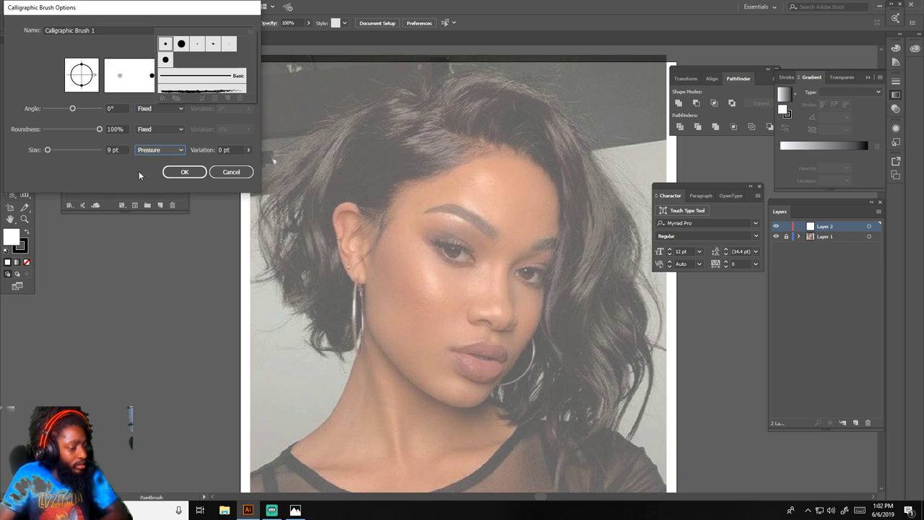
{"action": "double_click", "coordinate": [109, 150]}
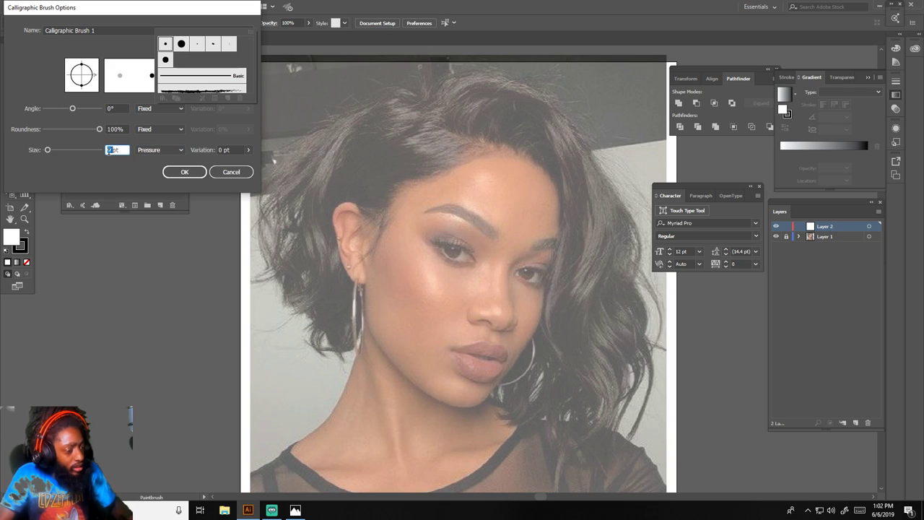
{"action": "type", "text": "3"}
{"action": "double_click", "coordinate": [220, 149]}
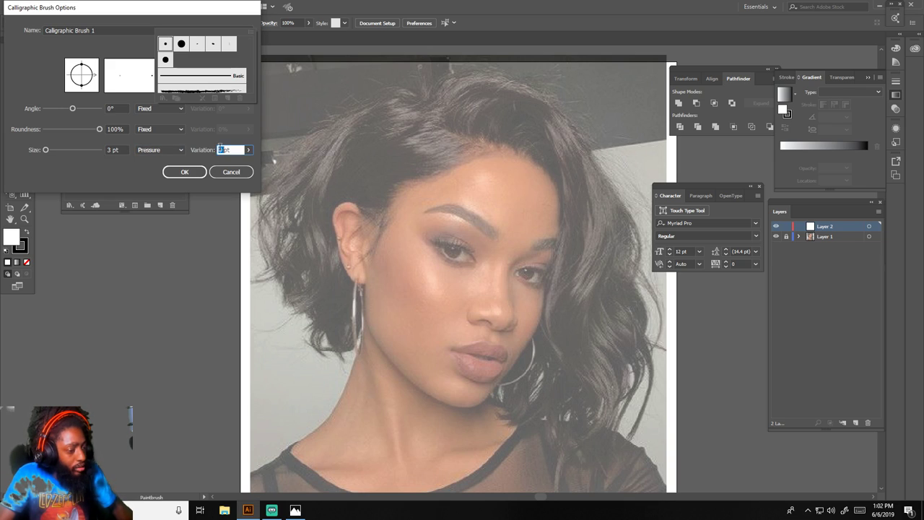
{"action": "type", "text": "3"}
{"action": "left_click", "coordinate": [203, 173]}
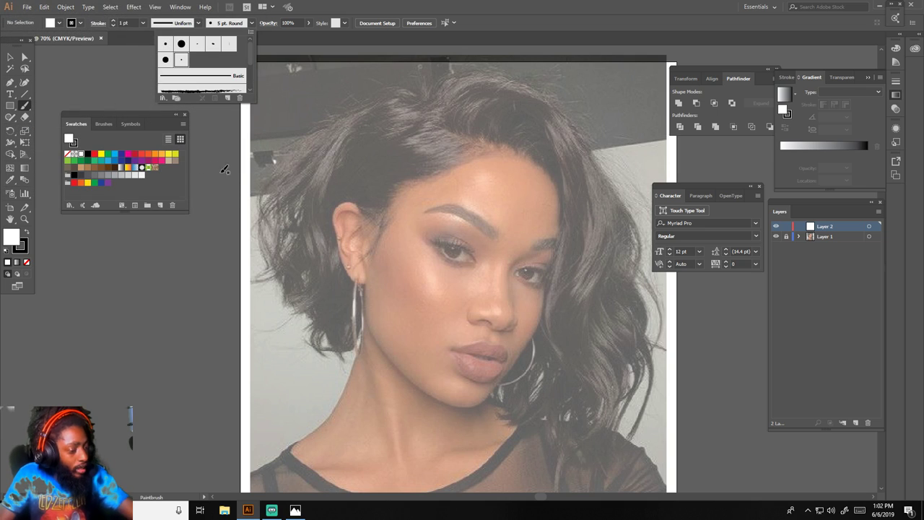
Paint two vertical test strokes beside the artboard with the new brush, and delete both.
{"action": "left_click_drag", "start_coordinate": [213, 228], "coordinate": [218, 135]}
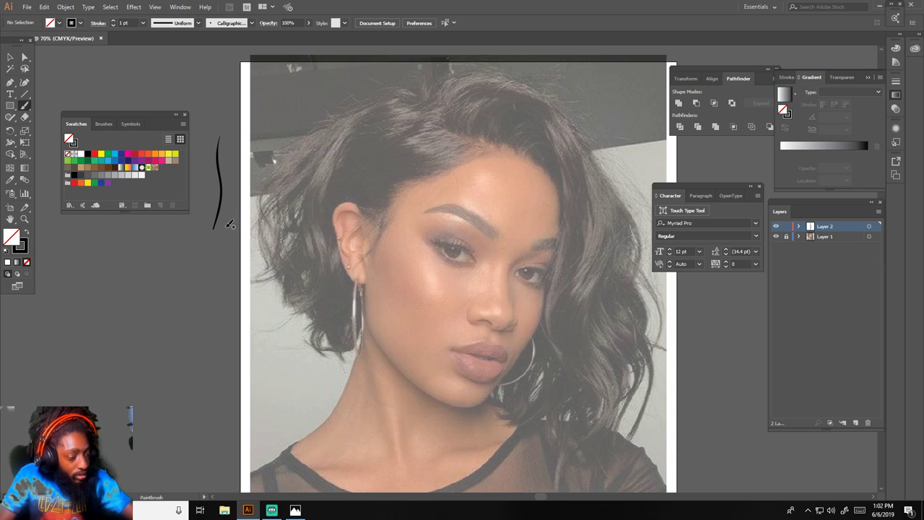
{"action": "left_click_drag", "start_coordinate": [225, 238], "coordinate": [208, 345]}
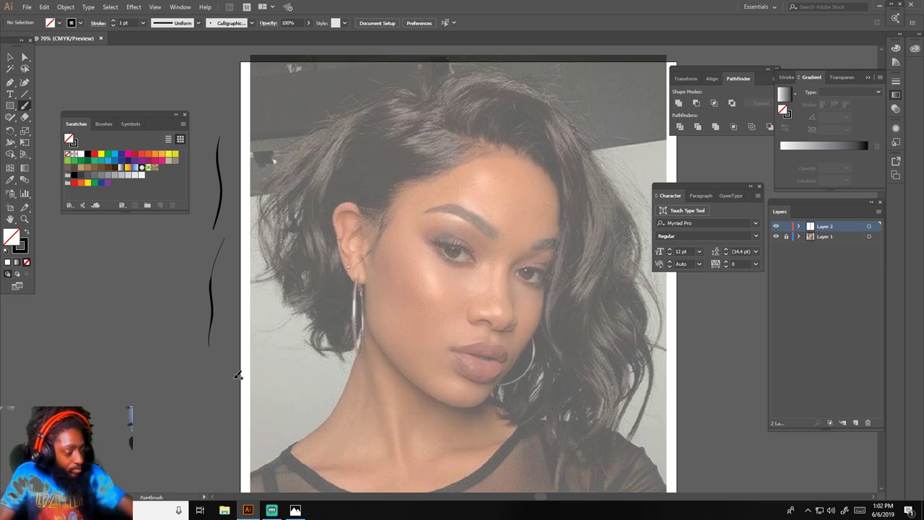
{"action": "left_click", "coordinate": [10, 57]}
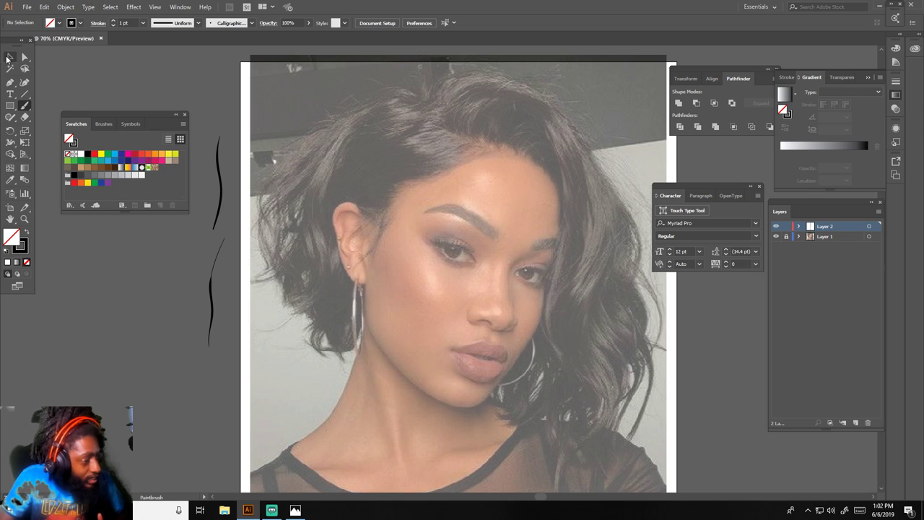
{"action": "left_click_drag", "start_coordinate": [228, 205], "coordinate": [231, 182]}
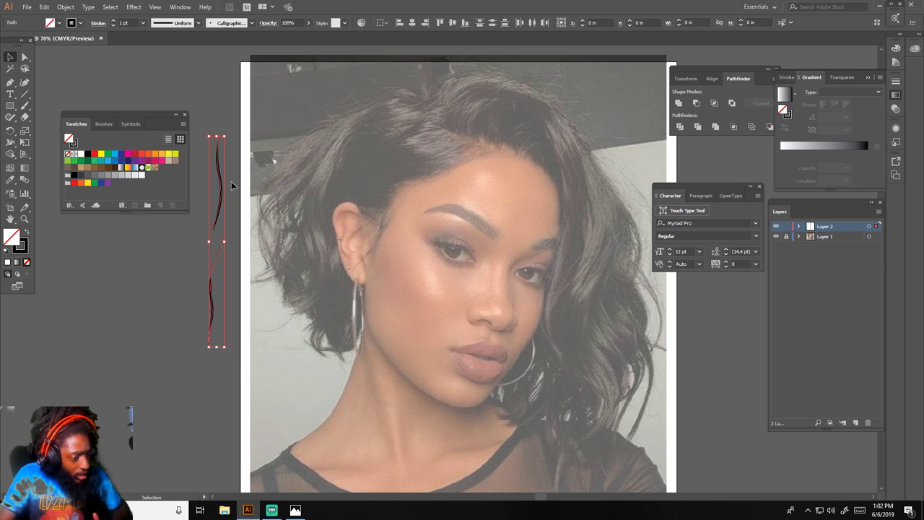
{"action": "key", "text": "Delete"}
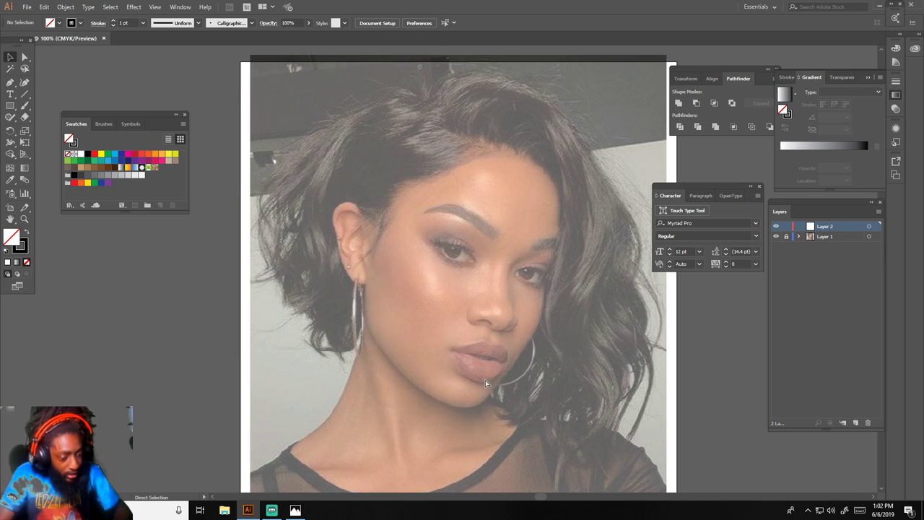
Trace the nostril, the outer curves of both nose wings and the underside of the nose with the Paintbrush.
{"action": "scroll", "coordinate": [485, 379], "scroll_direction": "up", "scroll_amount": 4}
{"action": "scroll", "coordinate": [486, 374], "scroll_direction": "up", "scroll_amount": 3}
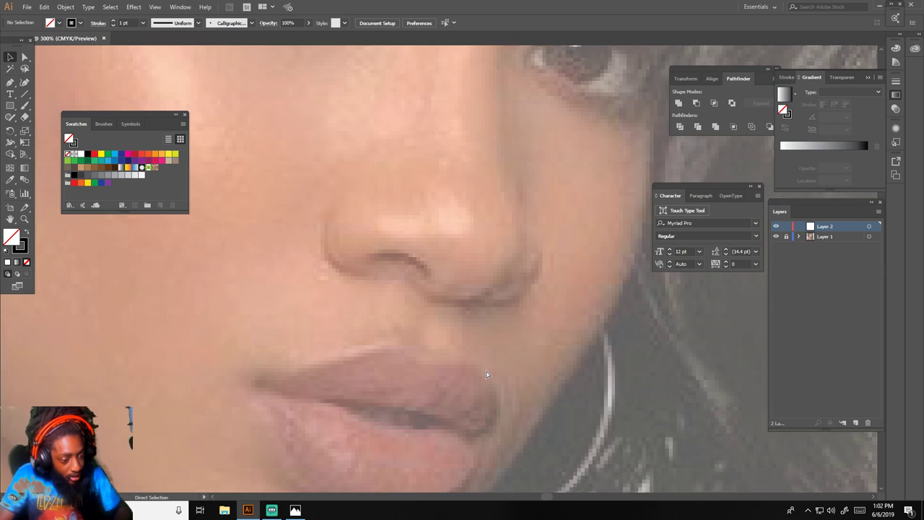
{"action": "left_click", "coordinate": [24, 105]}
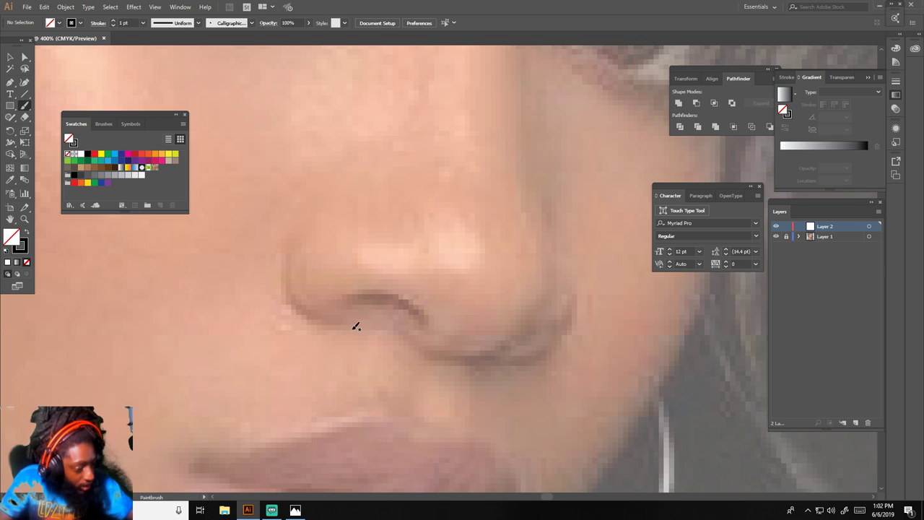
{"action": "mouse_move", "coordinate": [352, 330]}
{"action": "left_mouse_down"}
{"action": "mouse_move", "coordinate": [287, 304]}
{"action": "mouse_move", "coordinate": [281, 272]}
{"action": "mouse_move", "coordinate": [290, 236]}
{"action": "mouse_move", "coordinate": [330, 200]}
{"action": "left_mouse_up"}
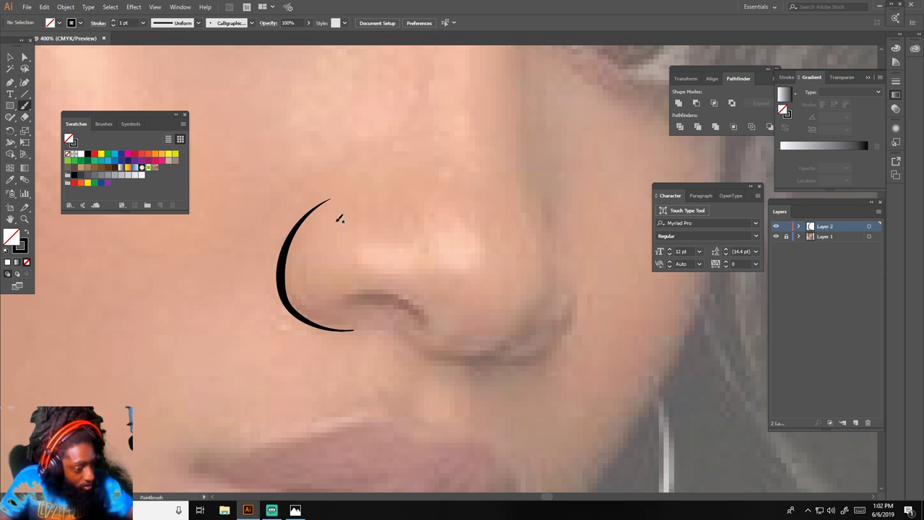
{"action": "mouse_move", "coordinate": [419, 322]}
{"action": "left_mouse_down"}
{"action": "mouse_move", "coordinate": [405, 303]}
{"action": "mouse_move", "coordinate": [349, 296]}
{"action": "left_mouse_up"}
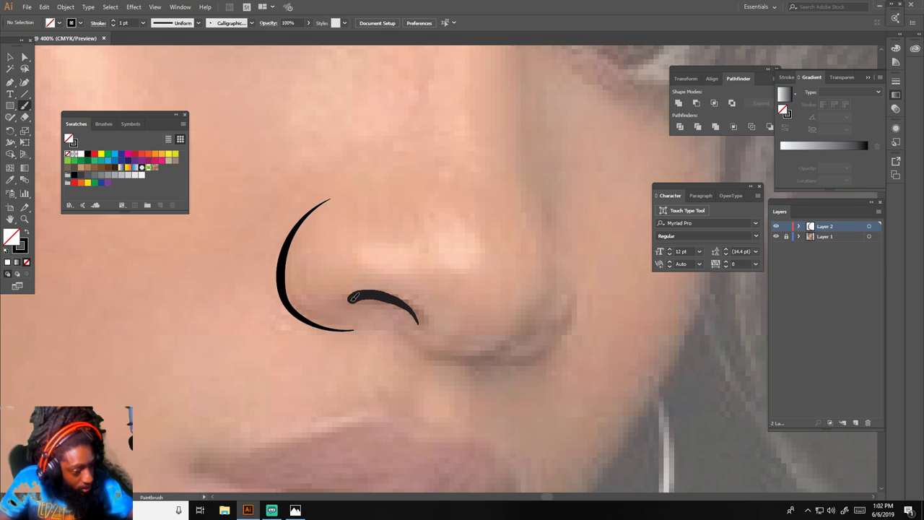
{"action": "mouse_move", "coordinate": [399, 329]}
{"action": "left_mouse_down"}
{"action": "mouse_move", "coordinate": [420, 340]}
{"action": "mouse_move", "coordinate": [505, 344]}
{"action": "mouse_move", "coordinate": [536, 331]}
{"action": "mouse_move", "coordinate": [534, 350]}
{"action": "mouse_move", "coordinate": [570, 260]}
{"action": "left_mouse_up"}
Trace the far side of the nose bridge with one curved stroke up past the inner corner of the eye.
{"action": "scroll", "coordinate": [454, 149], "scroll_direction": "up", "scroll_amount": 2}
{"action": "scroll", "coordinate": [454, 148], "scroll_direction": "up", "scroll_amount": 3}
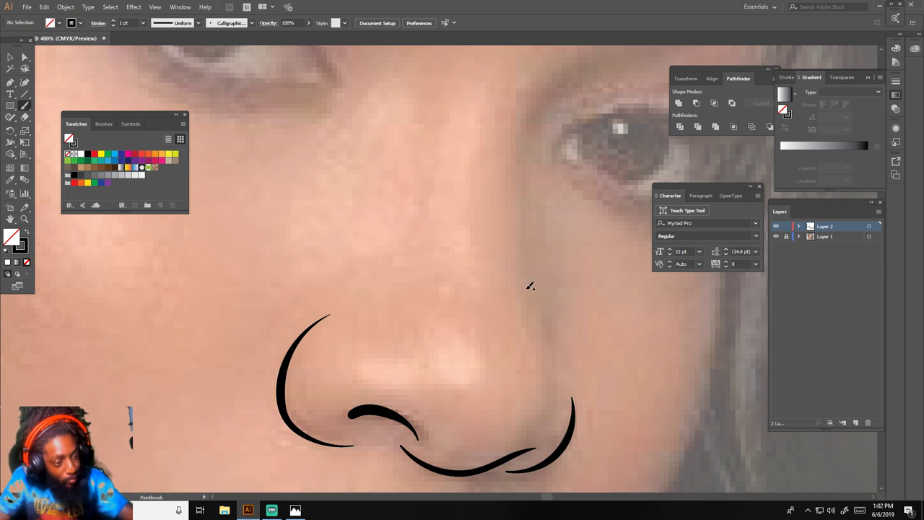
{"action": "mouse_move", "coordinate": [541, 312]}
{"action": "left_mouse_down"}
{"action": "mouse_move", "coordinate": [524, 173]}
{"action": "mouse_move", "coordinate": [533, 105]}
{"action": "mouse_move", "coordinate": [568, 61]}
{"action": "left_mouse_up"}
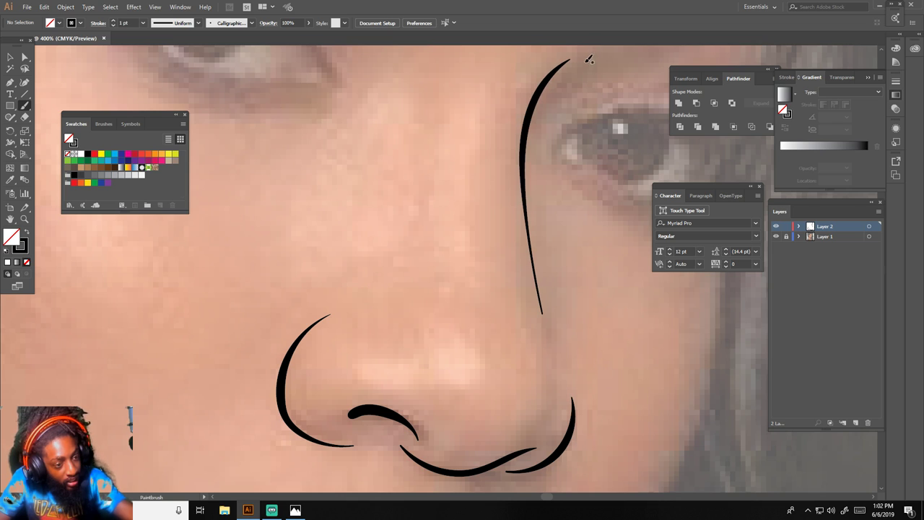
Trace the line between the lips, the upper lip's outline and the small mouth opening with the Paintbrush.
{"action": "key", "text": "ctrl+minus"}
{"action": "key", "text": "ctrl+minus"}
{"action": "key", "text": "ctrl+minus"}
{"action": "key", "text": "ctrl+plus"}
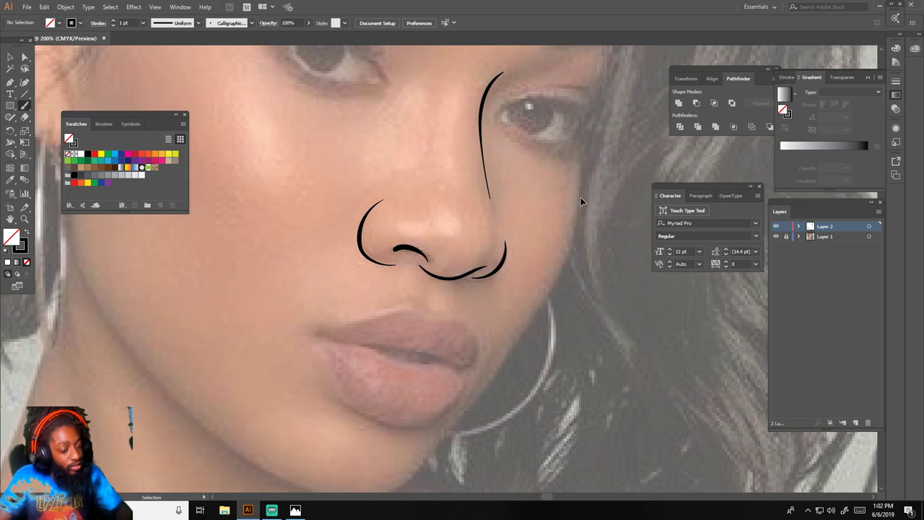
{"action": "key", "text": "ctrl+plus"}
{"action": "scroll", "coordinate": [583, 195], "scroll_direction": "down", "scroll_amount": 2}
{"action": "mouse_move", "coordinate": [242, 289]}
{"action": "left_mouse_down"}
{"action": "mouse_move", "coordinate": [405, 323]}
{"action": "mouse_move", "coordinate": [485, 347]}
{"action": "left_mouse_up"}
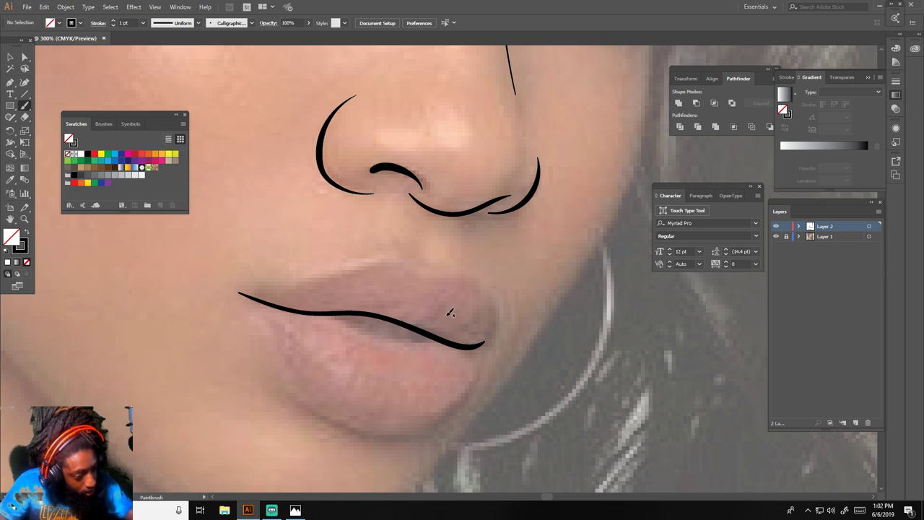
{"action": "mouse_move", "coordinate": [228, 291]}
{"action": "left_mouse_down"}
{"action": "mouse_move", "coordinate": [406, 255]}
{"action": "mouse_move", "coordinate": [426, 270]}
{"action": "mouse_move", "coordinate": [479, 281]}
{"action": "mouse_move", "coordinate": [497, 308]}
{"action": "mouse_move", "coordinate": [485, 344]}
{"action": "left_mouse_up"}
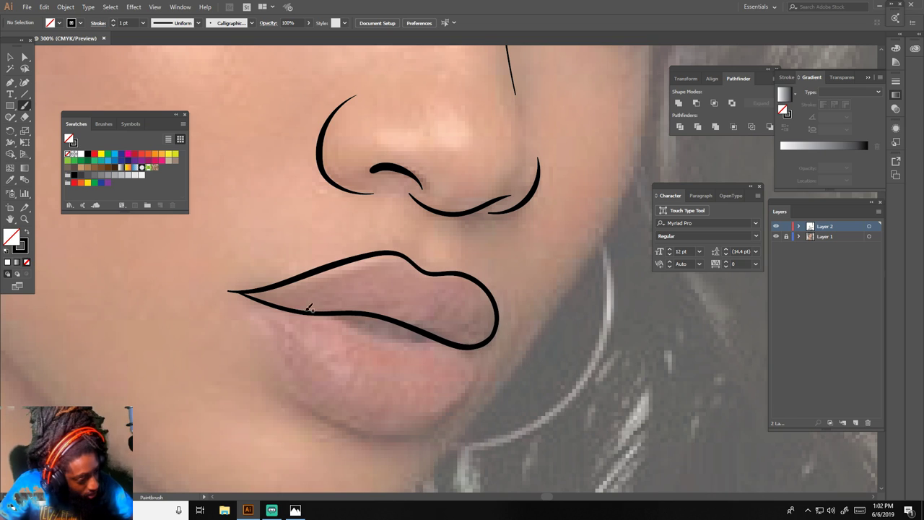
{"action": "left_click_drag", "start_coordinate": [435, 334], "coordinate": [340, 312]}
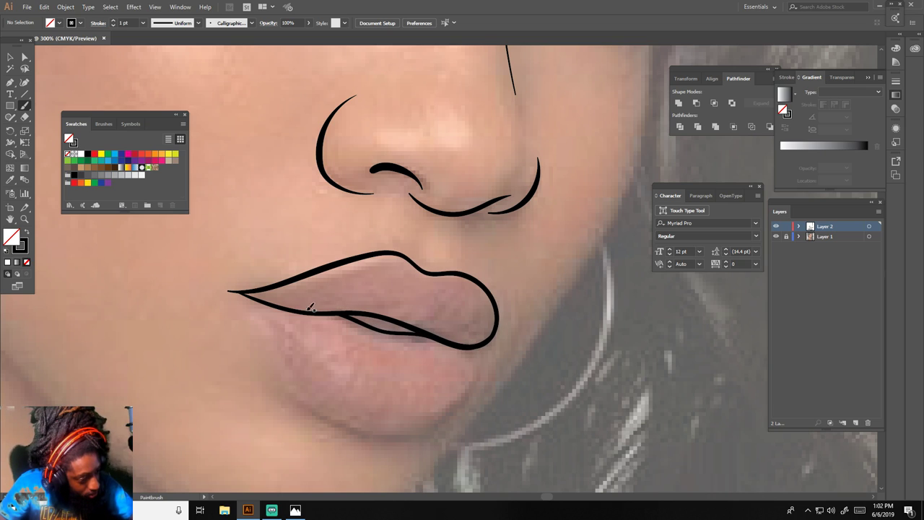
Outline the lower lip and thicken the strokes around the near corner of the mouth.
{"action": "mouse_move", "coordinate": [243, 293]}
{"action": "left_mouse_down"}
{"action": "mouse_move", "coordinate": [299, 395]}
{"action": "mouse_move", "coordinate": [340, 424]}
{"action": "mouse_move", "coordinate": [404, 433]}
{"action": "mouse_move", "coordinate": [463, 407]}
{"action": "mouse_move", "coordinate": [473, 353]}
{"action": "left_mouse_up"}
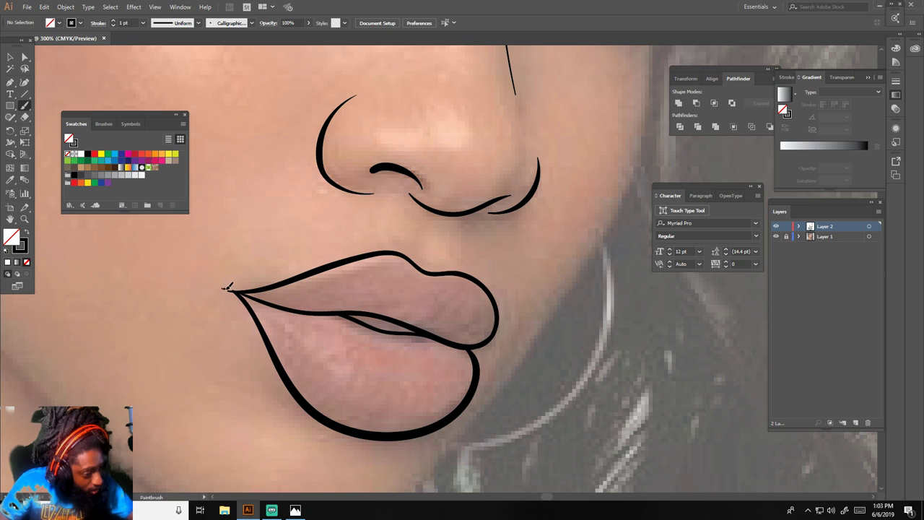
{"action": "left_click_drag", "start_coordinate": [228, 286], "coordinate": [280, 282]}
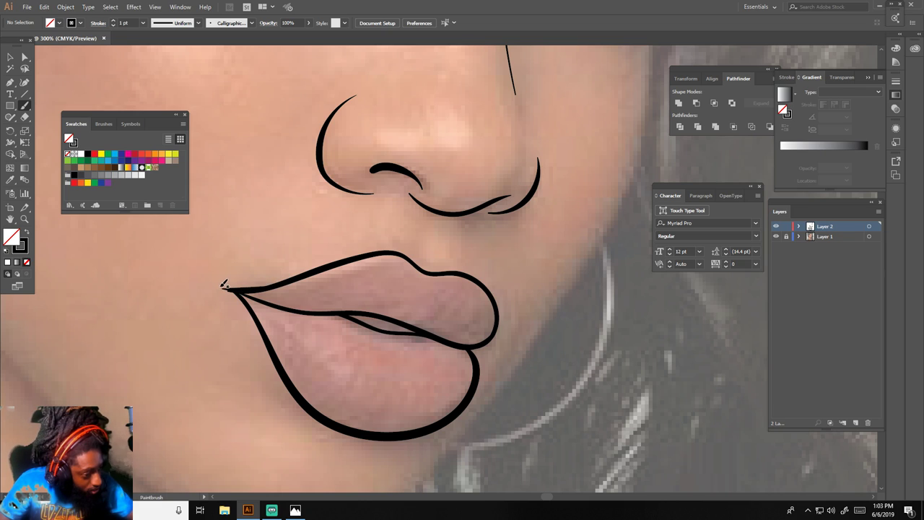
{"action": "mouse_move", "coordinate": [224, 286]}
{"action": "left_mouse_down"}
{"action": "mouse_move", "coordinate": [254, 314]}
{"action": "mouse_move", "coordinate": [283, 368]}
{"action": "left_mouse_up"}
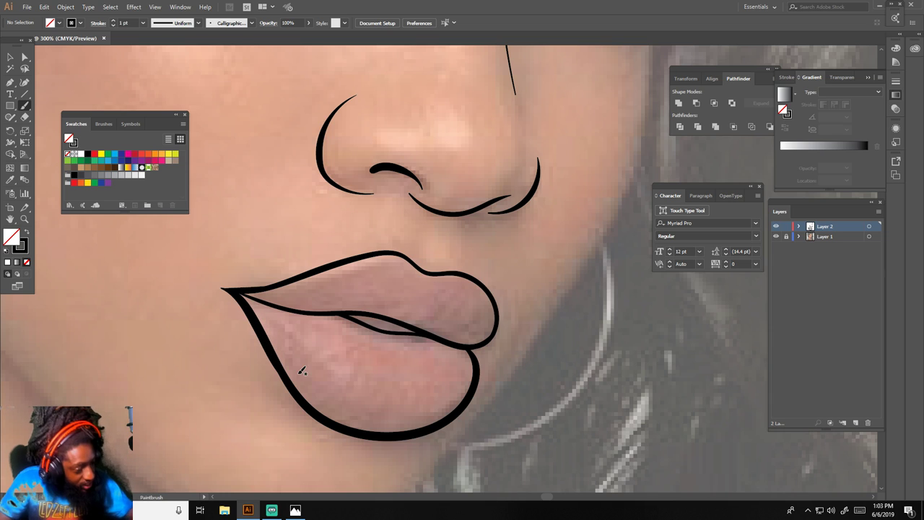
Paint a short curved philtrum line between the nose and the upper lip.
{"action": "scroll", "coordinate": [451, 433], "scroll_direction": "down", "scroll_amount": 3}
{"action": "scroll", "coordinate": [471, 368], "scroll_direction": "up", "scroll_amount": 1}
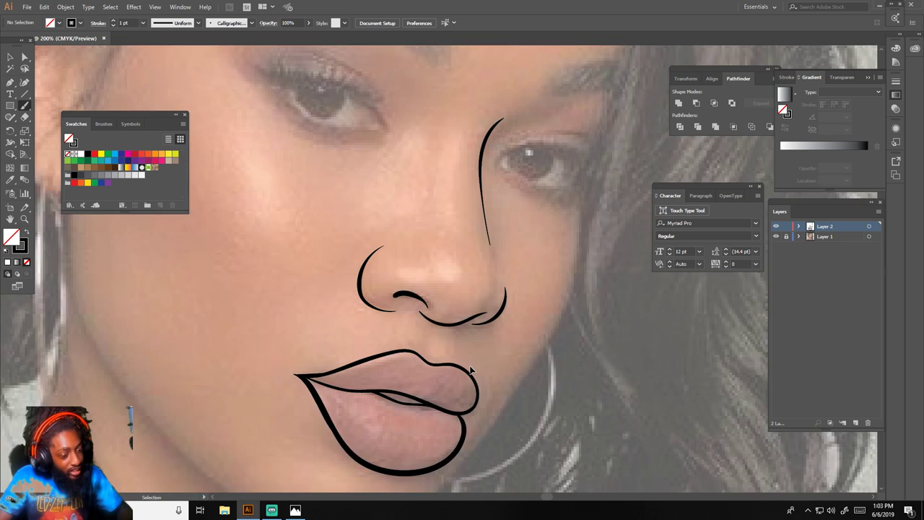
{"action": "scroll", "coordinate": [470, 370], "scroll_direction": "up", "scroll_amount": 1}
{"action": "left_click_drag", "start_coordinate": [436, 401], "coordinate": [418, 356]}
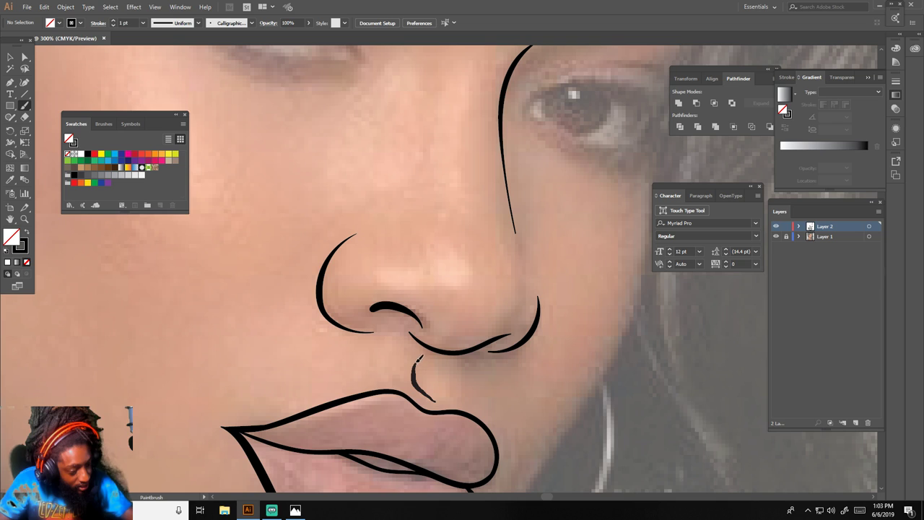
Trace the near eye with the Paintbrush: upper lash line, iris outline, lower lid and the crease above the lid.
{"action": "scroll", "coordinate": [434, 368], "scroll_direction": "up", "scroll_amount": 5}
{"action": "scroll", "coordinate": [437, 368], "scroll_direction": "down", "scroll_amount": 1}
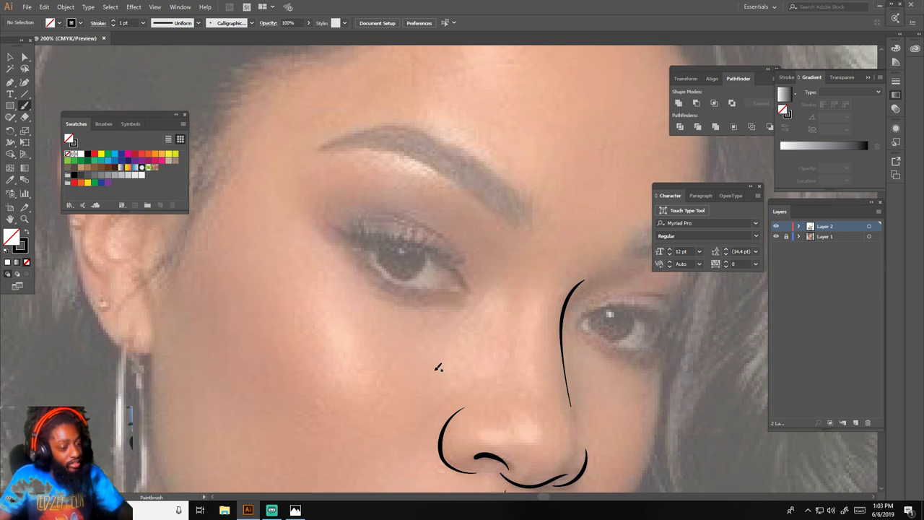
{"action": "scroll", "coordinate": [433, 368], "scroll_direction": "up", "scroll_amount": 2}
{"action": "mouse_move", "coordinate": [288, 176]}
{"action": "left_mouse_down"}
{"action": "mouse_move", "coordinate": [329, 215]}
{"action": "mouse_move", "coordinate": [443, 219]}
{"action": "mouse_move", "coordinate": [495, 238]}
{"action": "mouse_move", "coordinate": [553, 319]}
{"action": "left_mouse_up"}
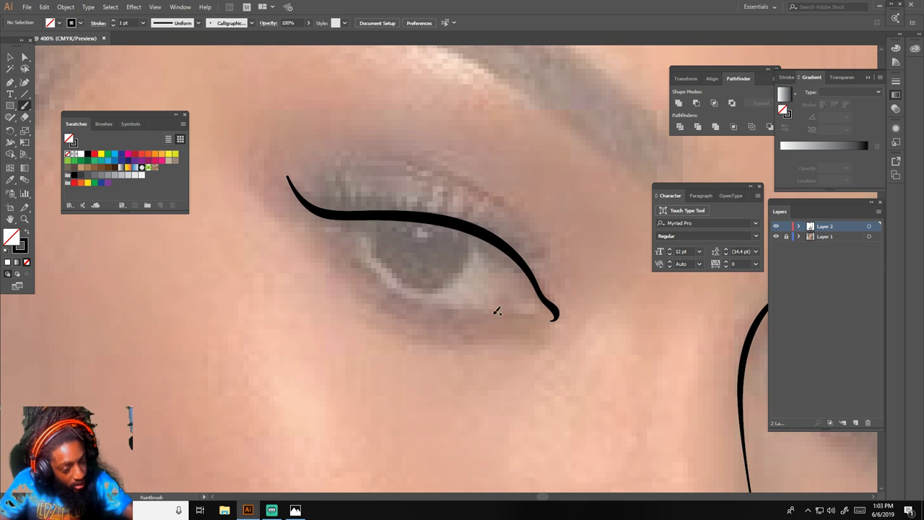
{"action": "mouse_move", "coordinate": [358, 218]}
{"action": "left_mouse_down"}
{"action": "mouse_move", "coordinate": [370, 252]}
{"action": "mouse_move", "coordinate": [398, 278]}
{"action": "mouse_move", "coordinate": [439, 285]}
{"action": "mouse_move", "coordinate": [468, 256]}
{"action": "mouse_move", "coordinate": [465, 230]}
{"action": "left_mouse_up"}
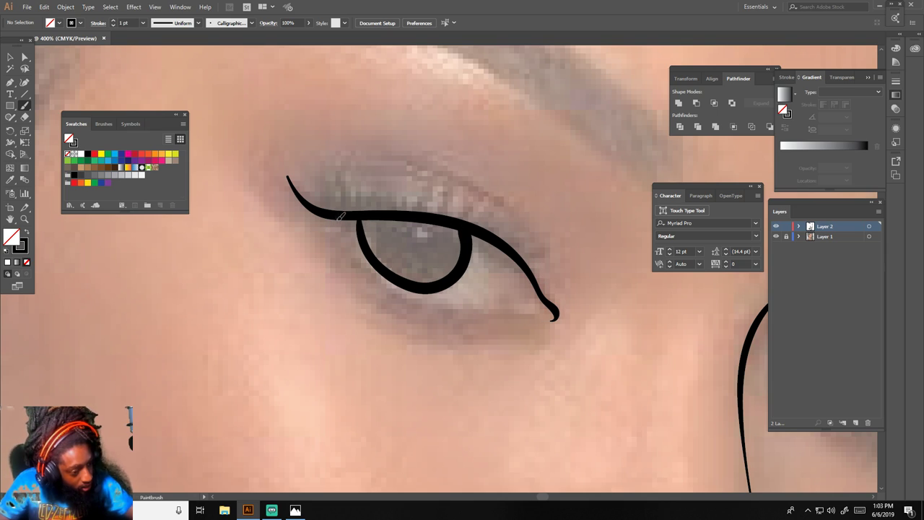
{"action": "mouse_move", "coordinate": [341, 215]}
{"action": "left_mouse_down"}
{"action": "mouse_move", "coordinate": [395, 282]}
{"action": "mouse_move", "coordinate": [429, 299]}
{"action": "mouse_move", "coordinate": [553, 311]}
{"action": "left_mouse_up"}
{"action": "mouse_move", "coordinate": [334, 166]}
{"action": "left_mouse_down"}
{"action": "mouse_move", "coordinate": [371, 156]}
{"action": "mouse_move", "coordinate": [481, 180]}
{"action": "mouse_move", "coordinate": [547, 266]}
{"action": "left_mouse_up"}
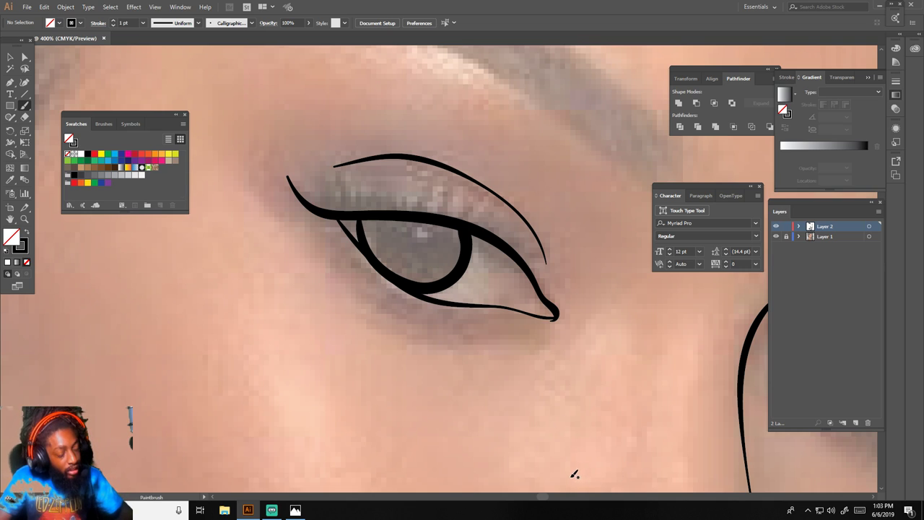
Trace the far eye's upper and lower lids, round iris outline and eyelid crease with brush strokes.
{"action": "key", "text": "ctrl+1"}
{"action": "key", "text": "ctrl+equal"}
{"action": "key", "text": "ctrl+equal"}
{"action": "key", "text": "ctrl+equal"}
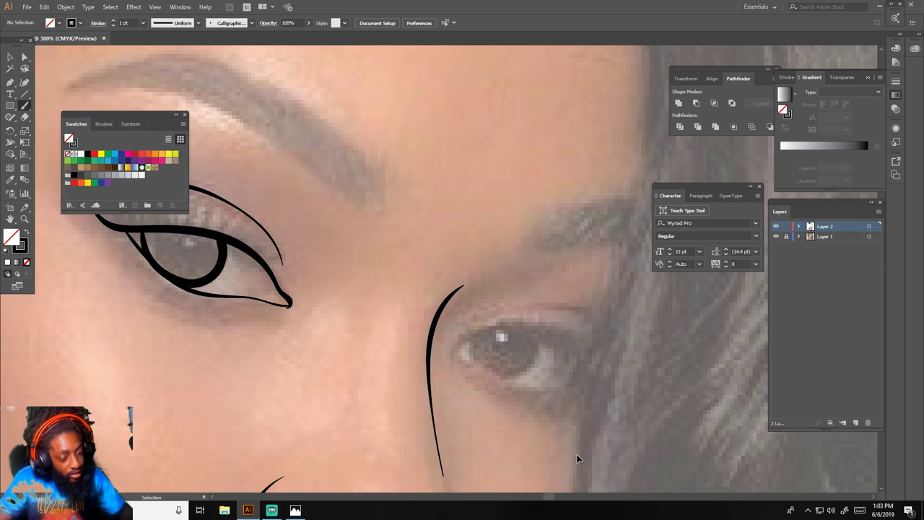
{"action": "scroll", "coordinate": [576, 454], "scroll_direction": "down", "scroll_amount": 3}
{"action": "mouse_move", "coordinate": [641, 349]}
{"action": "left_mouse_down"}
{"action": "mouse_move", "coordinate": [549, 295]}
{"action": "mouse_move", "coordinate": [449, 316]}
{"action": "mouse_move", "coordinate": [442, 347]}
{"action": "mouse_move", "coordinate": [561, 391]}
{"action": "mouse_move", "coordinate": [623, 390]}
{"action": "left_mouse_up"}
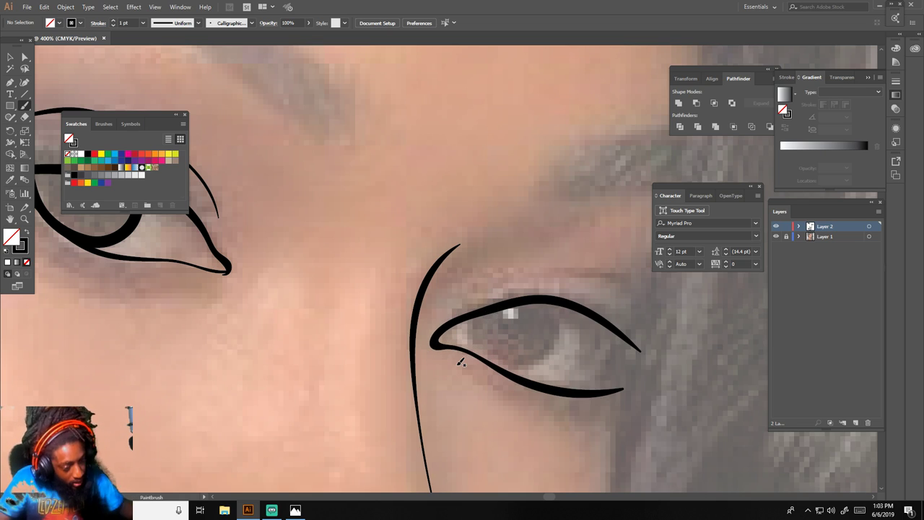
{"action": "mouse_move", "coordinate": [481, 316]}
{"action": "left_mouse_down"}
{"action": "mouse_move", "coordinate": [489, 358]}
{"action": "mouse_move", "coordinate": [514, 366]}
{"action": "mouse_move", "coordinate": [544, 356]}
{"action": "mouse_move", "coordinate": [566, 305]}
{"action": "left_mouse_up"}
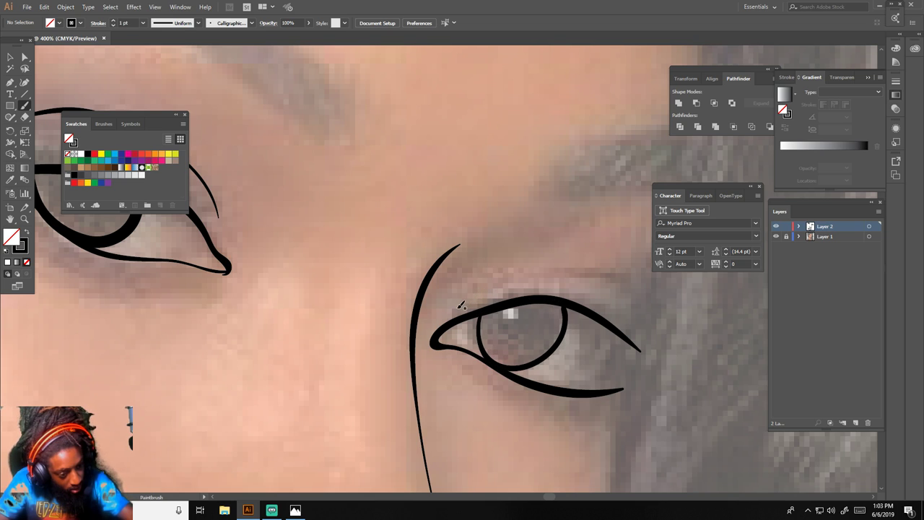
{"action": "mouse_move", "coordinate": [459, 304]}
{"action": "left_mouse_down"}
{"action": "mouse_move", "coordinate": [571, 264]}
{"action": "mouse_move", "coordinate": [691, 318]}
{"action": "left_mouse_up"}
Trace the face contour in one stroke from below the ear along the jaw and chin up to the far eyebrow.
{"action": "key", "text": "ctrl+minus"}
{"action": "key", "text": "ctrl+minus"}
{"action": "key", "text": "ctrl+minus"}
{"action": "key", "text": "ctrl+minus"}
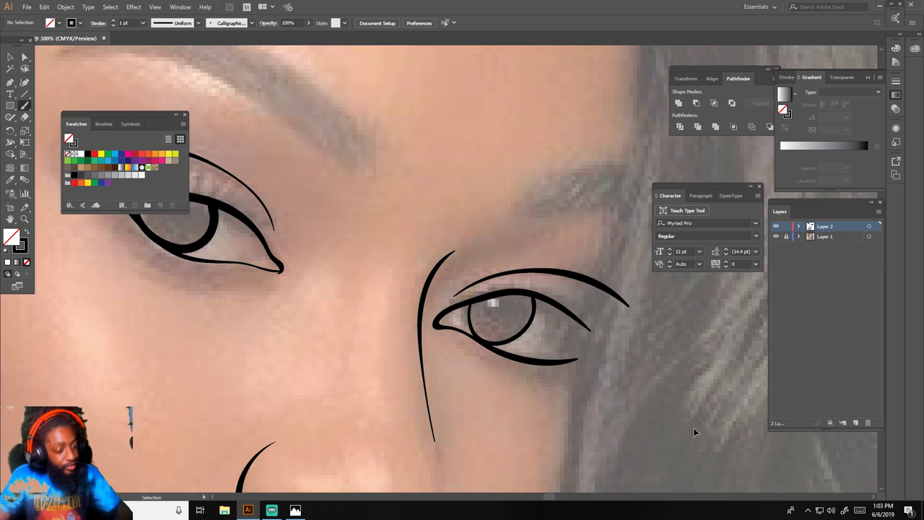
{"action": "key", "text": "ctrl+equal"}
{"action": "key", "text": "ctrl+equal"}
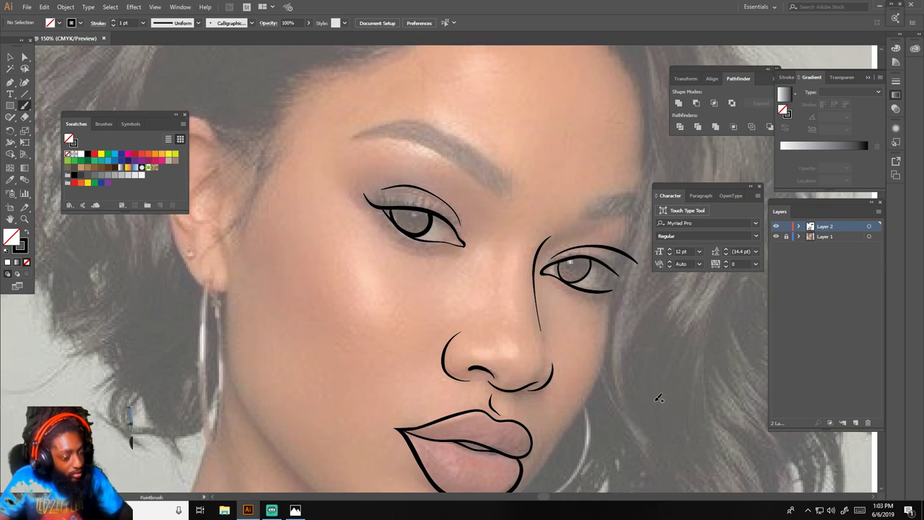
{"action": "scroll", "coordinate": [659, 393], "scroll_direction": "down", "scroll_amount": 4}
{"action": "mouse_move", "coordinate": [226, 173]}
{"action": "left_mouse_down"}
{"action": "mouse_move", "coordinate": [224, 249]}
{"action": "mouse_move", "coordinate": [260, 323]}
{"action": "mouse_move", "coordinate": [384, 424]}
{"action": "mouse_move", "coordinate": [428, 440]}
{"action": "mouse_move", "coordinate": [467, 435]}
{"action": "mouse_move", "coordinate": [494, 420]}
{"action": "mouse_move", "coordinate": [594, 276]}
{"action": "mouse_move", "coordinate": [641, 79]}
{"action": "left_mouse_up"}
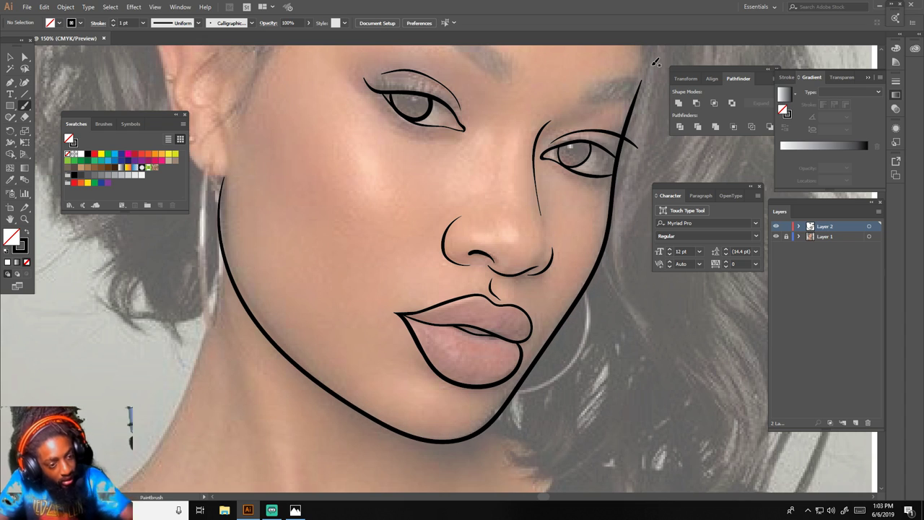
Trace the ear's outer contour from lobe to top and add the curved inner fold lines.
{"action": "key", "text": "ctrl+minus"}
{"action": "key", "text": "ctrl+minus"}
{"action": "key", "text": "ctrl+minus"}
{"action": "scroll", "coordinate": [542, 75], "scroll_direction": "left", "scroll_amount": 1}
{"action": "key", "text": "ctrl+equal"}
{"action": "key", "text": "ctrl+equal"}
{"action": "scroll", "coordinate": [541, 77], "scroll_direction": "left", "scroll_amount": 1}
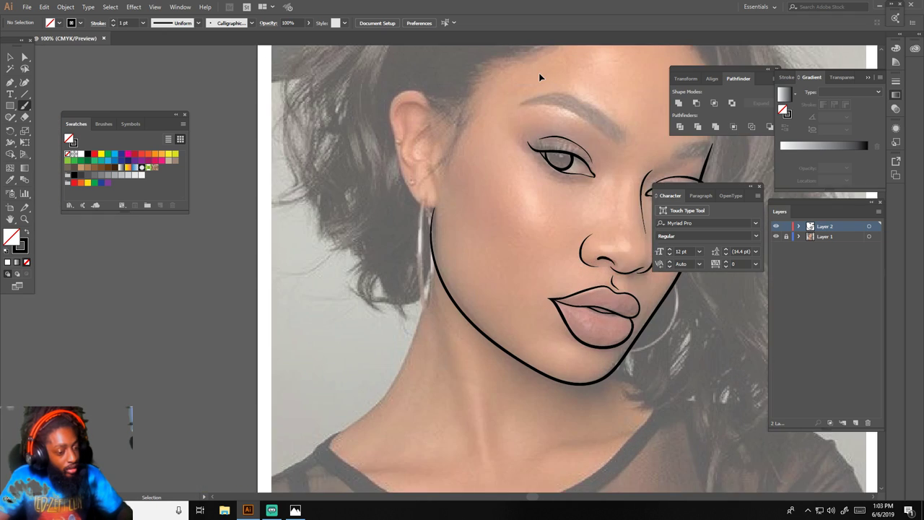
{"action": "key", "text": "ctrl+equal"}
{"action": "scroll", "coordinate": [541, 74], "scroll_direction": "up", "scroll_amount": 1}
{"action": "scroll", "coordinate": [544, 70], "scroll_direction": "up", "scroll_amount": 2}
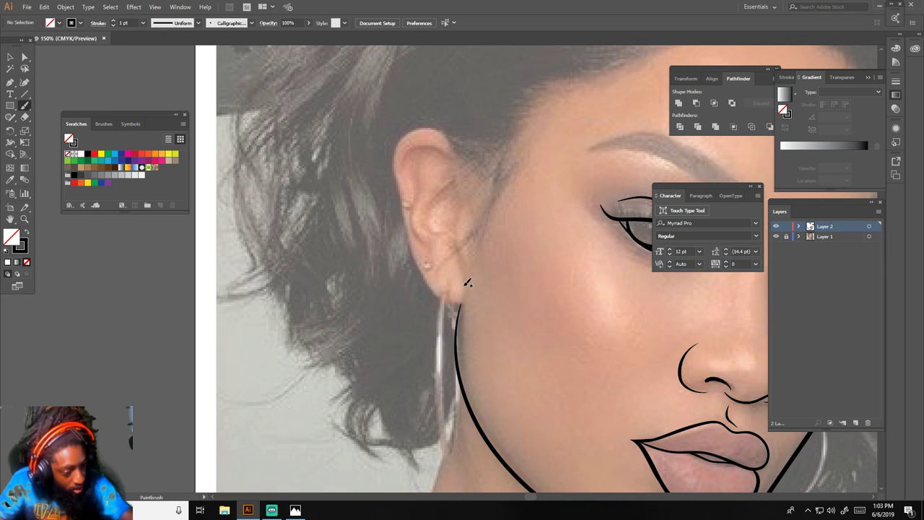
{"action": "mouse_move", "coordinate": [457, 302]}
{"action": "left_mouse_down"}
{"action": "mouse_move", "coordinate": [433, 296]}
{"action": "mouse_move", "coordinate": [425, 282]}
{"action": "mouse_move", "coordinate": [394, 171]}
{"action": "mouse_move", "coordinate": [397, 142]}
{"action": "mouse_move", "coordinate": [410, 127]}
{"action": "mouse_move", "coordinate": [451, 132]}
{"action": "mouse_move", "coordinate": [460, 157]}
{"action": "left_mouse_up"}
{"action": "mouse_move", "coordinate": [453, 247]}
{"action": "left_mouse_down"}
{"action": "mouse_move", "coordinate": [436, 260]}
{"action": "mouse_move", "coordinate": [428, 215]}
{"action": "mouse_move", "coordinate": [454, 176]}
{"action": "mouse_move", "coordinate": [432, 177]}
{"action": "left_mouse_up"}
{"action": "mouse_move", "coordinate": [433, 244]}
{"action": "left_mouse_down"}
{"action": "mouse_move", "coordinate": [421, 150]}
{"action": "mouse_move", "coordinate": [408, 179]}
{"action": "mouse_move", "coordinate": [406, 165]}
{"action": "mouse_move", "coordinate": [419, 146]}
{"action": "mouse_move", "coordinate": [459, 174]}
{"action": "left_mouse_up"}
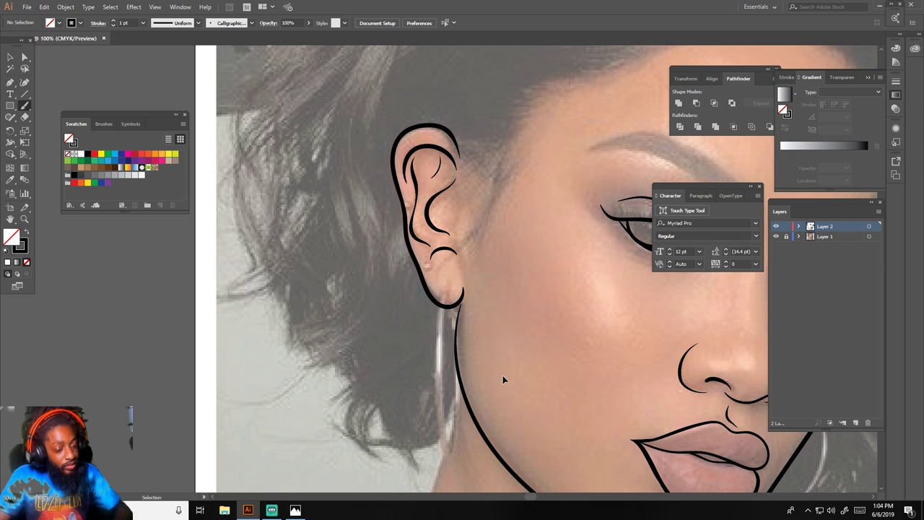
Hide the photo on Layer 1 to check the line art alone, and show the photo again.
{"action": "key", "text": "ctrl+minus"}
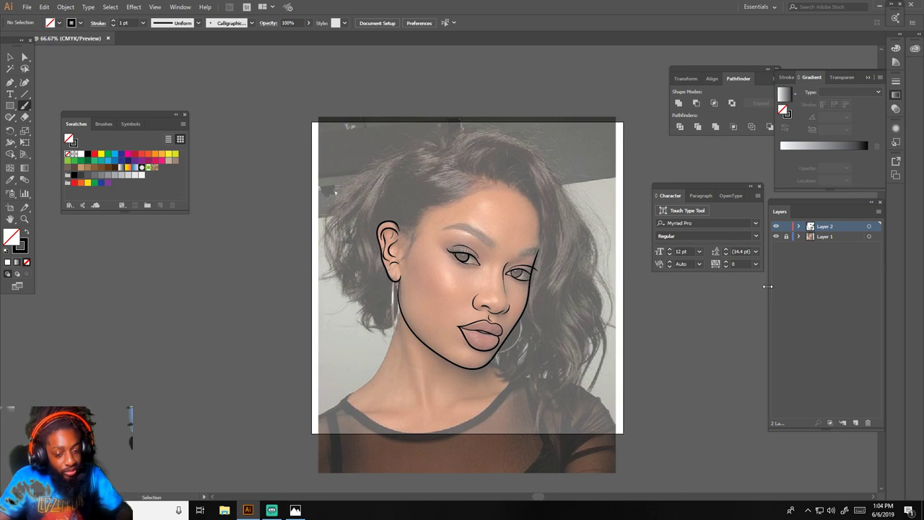
{"action": "key", "text": "ctrl+plus"}
{"action": "left_click", "coordinate": [776, 236]}
{"action": "key", "text": "ctrl+minus"}
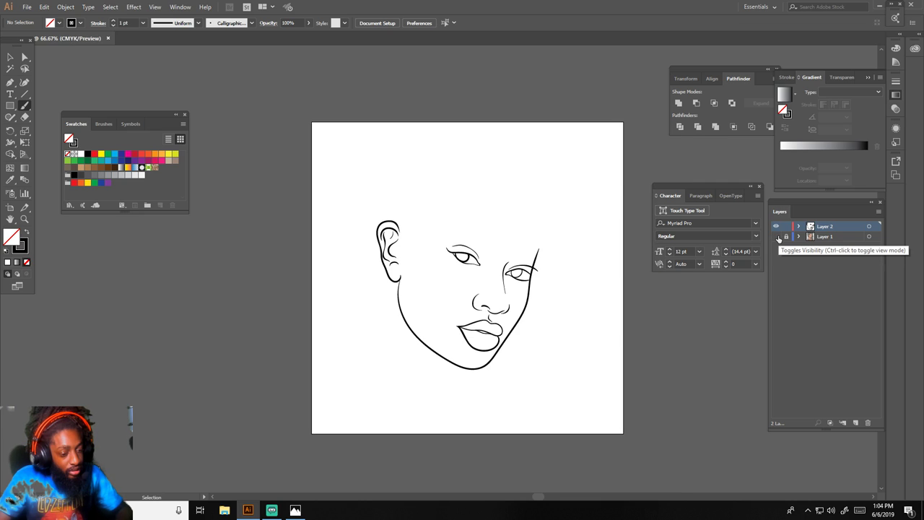
{"action": "key", "text": "ctrl+plus"}
{"action": "key", "text": "ctrl+plus"}
{"action": "left_click", "coordinate": [776, 236]}
Switch to the Pencil tool with filling of new strokes enabled, and swap the colours to a black fill without stroke.
{"action": "key", "text": "ctrl+plus"}
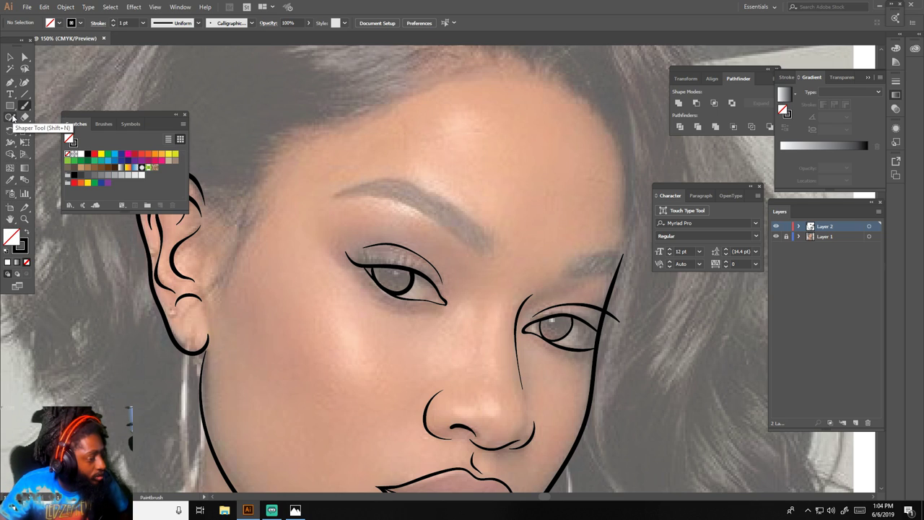
{"action": "left_click", "coordinate": [12, 118]}
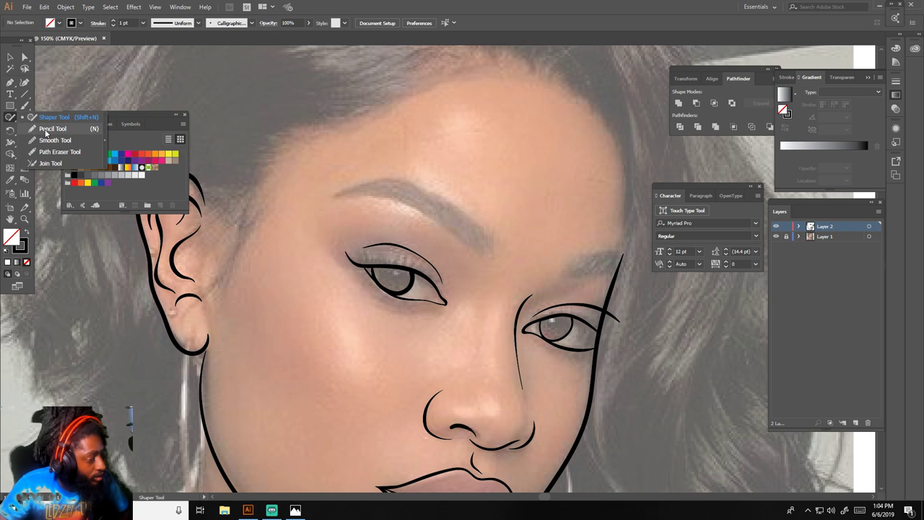
{"action": "left_click", "coordinate": [46, 130]}
{"action": "double_click", "coordinate": [10, 119]}
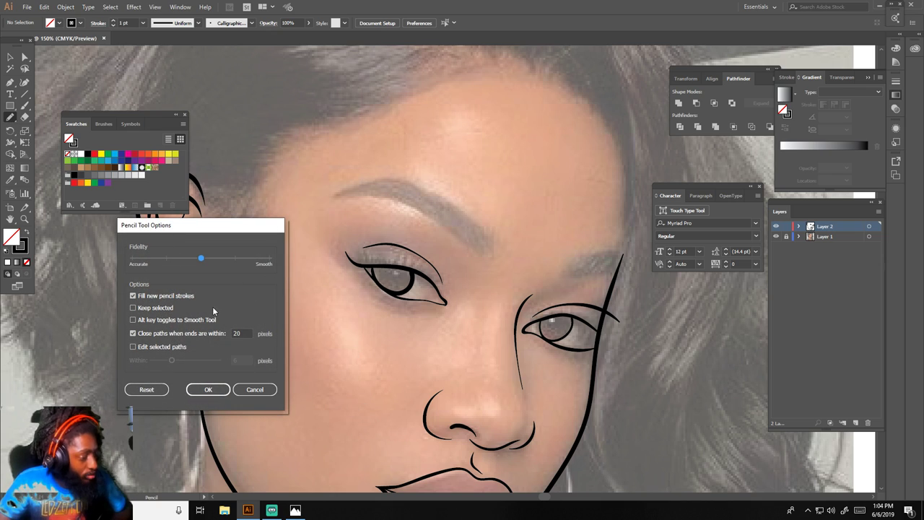
{"action": "left_click", "coordinate": [213, 390]}
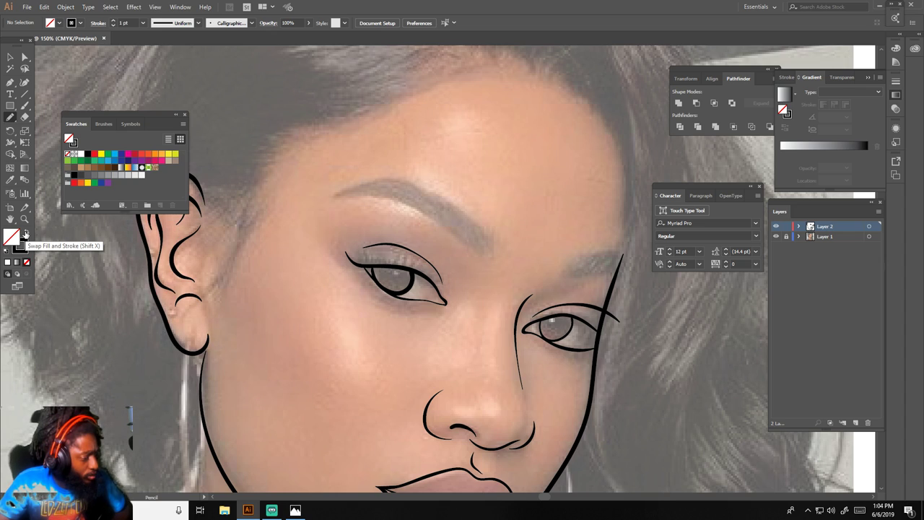
{"action": "left_click", "coordinate": [26, 234]}
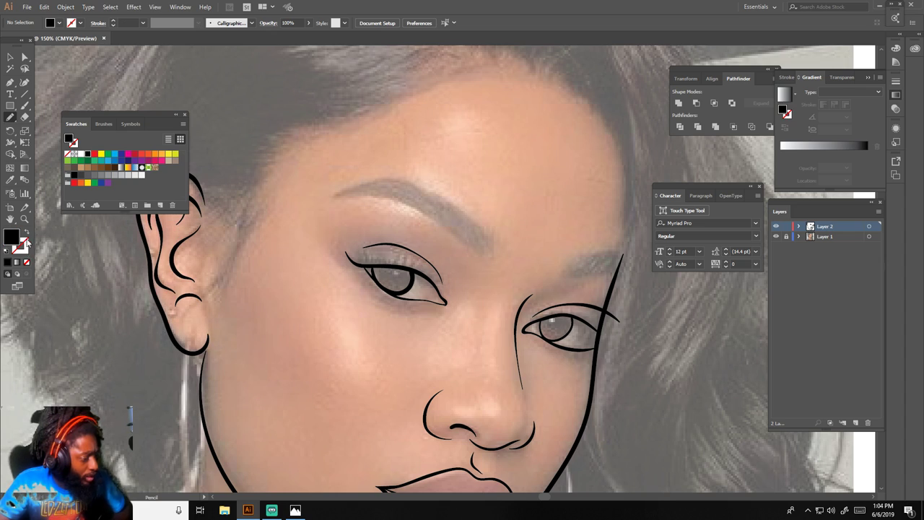
Draw the near eyebrow as a closed black shape with a pointed tail and jagged hair tips at the inner end.
{"action": "scroll", "coordinate": [362, 329], "scroll_direction": "up", "scroll_amount": 1}
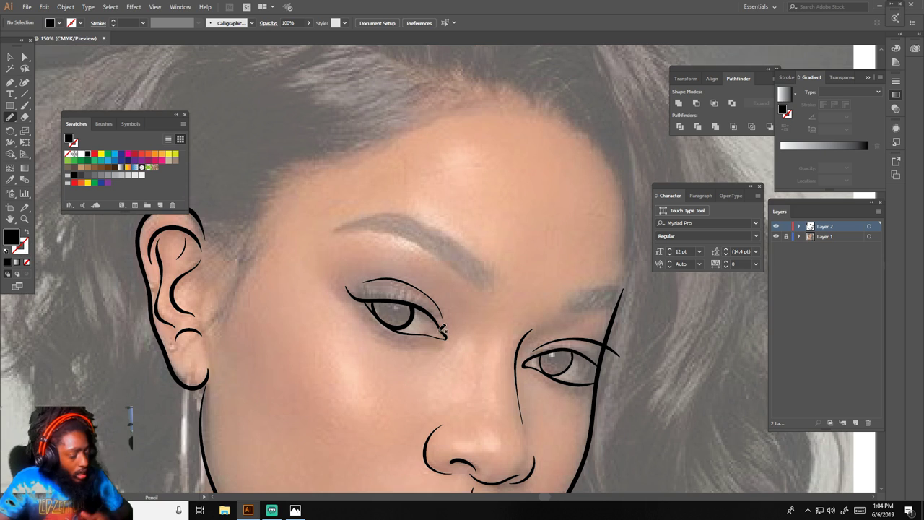
{"action": "scroll", "coordinate": [431, 318], "scroll_direction": "up", "scroll_amount": 3}
{"action": "scroll", "coordinate": [431, 318], "scroll_direction": "up", "scroll_amount": 2}
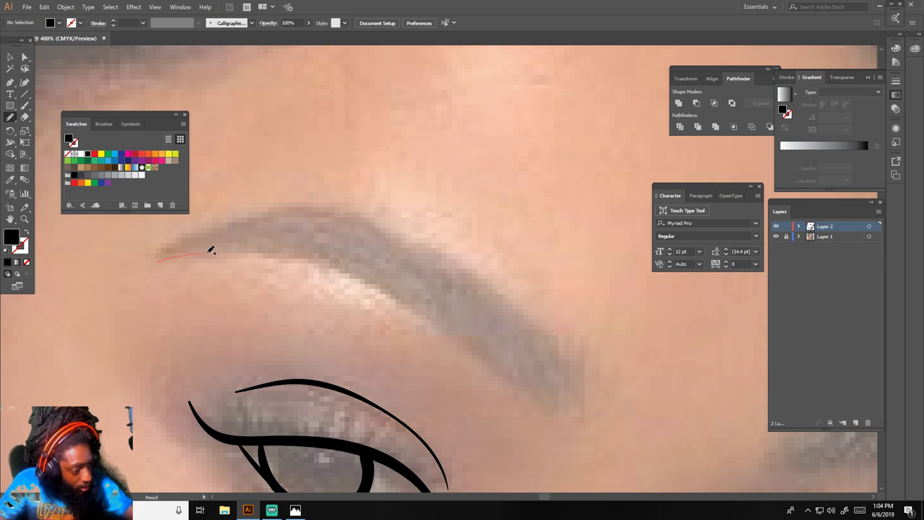
{"action": "mouse_move", "coordinate": [211, 250]}
{"action": "left_mouse_down"}
{"action": "mouse_move", "coordinate": [315, 263]}
{"action": "mouse_move", "coordinate": [443, 314]}
{"action": "left_mouse_up"}
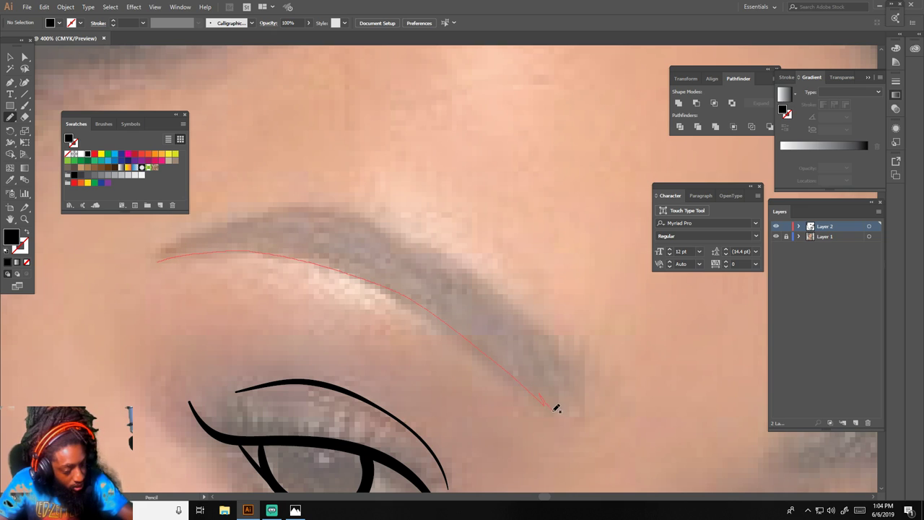
{"action": "left_click_drag", "start_coordinate": [563, 405], "coordinate": [575, 390]}
{"action": "mouse_move", "coordinate": [553, 343]}
{"action": "left_mouse_down"}
{"action": "mouse_move", "coordinate": [449, 256]}
{"action": "mouse_move", "coordinate": [329, 209]}
{"action": "left_mouse_up"}
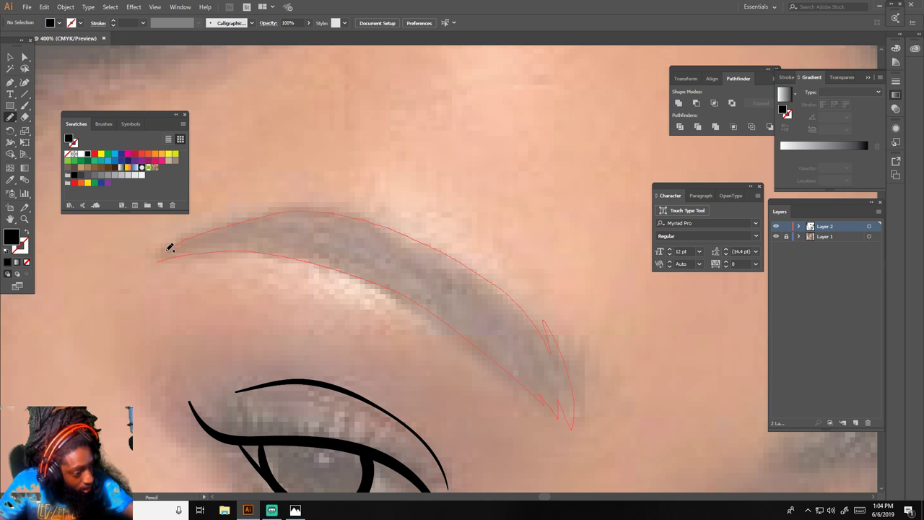
{"action": "left_click_drag", "start_coordinate": [146, 267], "coordinate": [143, 268]}
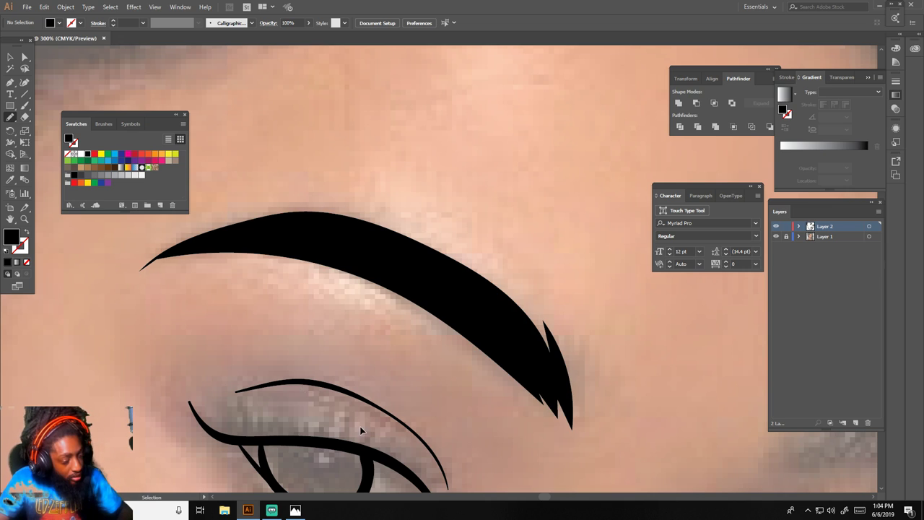
Draw the far eyebrow as a closed black shape with jagged hair tips, extending past the face contour.
{"action": "key", "text": "ctrl+minus"}
{"action": "key", "text": "ctrl+minus"}
{"action": "key", "text": "ctrl+minus"}
{"action": "key", "text": "ctrl+equal"}
{"action": "key", "text": "ctrl+equal"}
{"action": "key", "text": "ctrl+equal"}
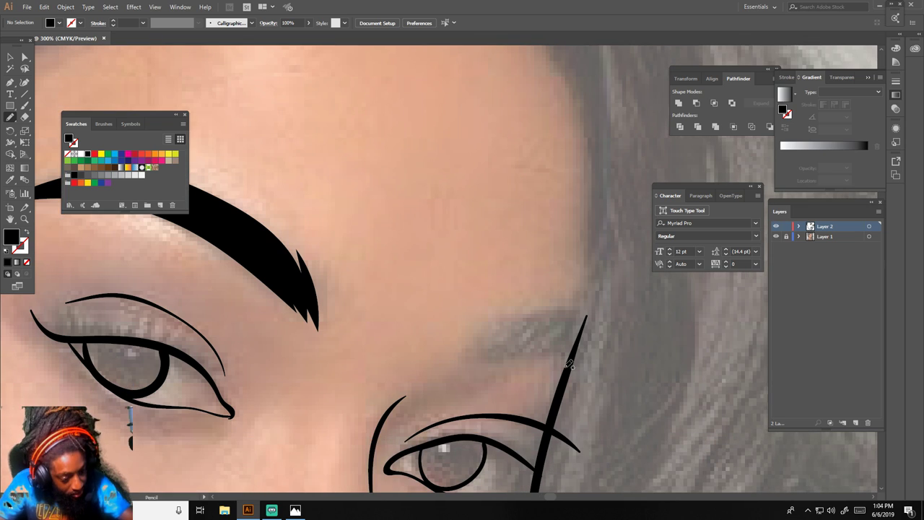
{"action": "left_click_drag", "start_coordinate": [569, 366], "coordinate": [567, 359]}
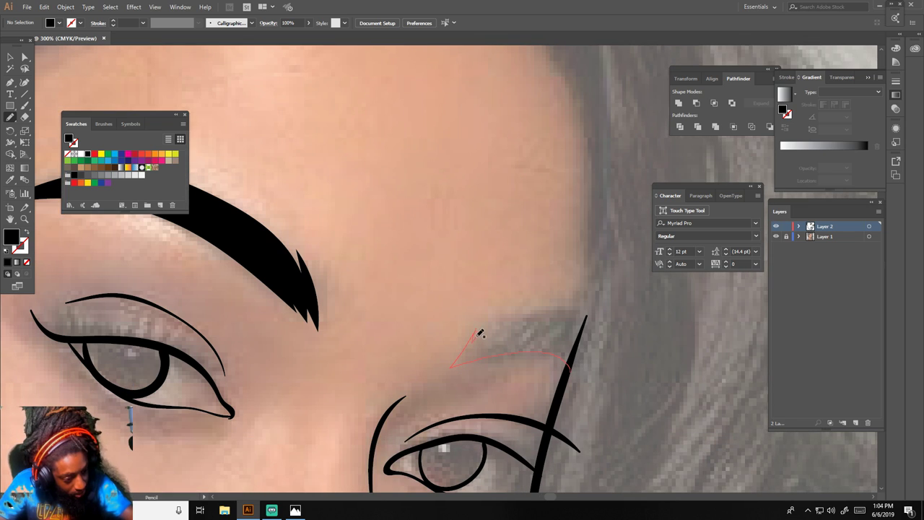
{"action": "left_click_drag", "start_coordinate": [564, 412], "coordinate": [566, 415]}
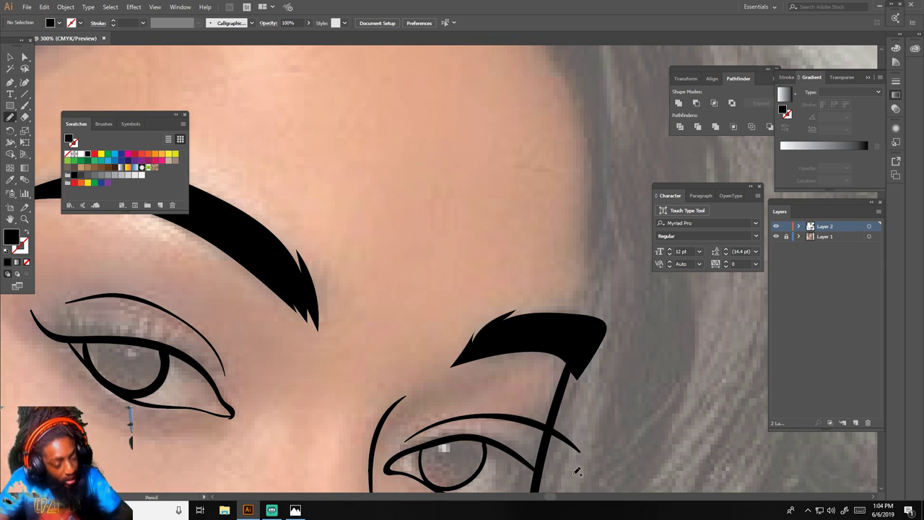
Fill the near eye's iris with a solid black Pencil shape and add pointed lashes along its upper lid.
{"action": "scroll", "coordinate": [578, 482], "scroll_direction": "down", "scroll_amount": 4}
{"action": "scroll", "coordinate": [481, 424], "scroll_direction": "up", "scroll_amount": 4}
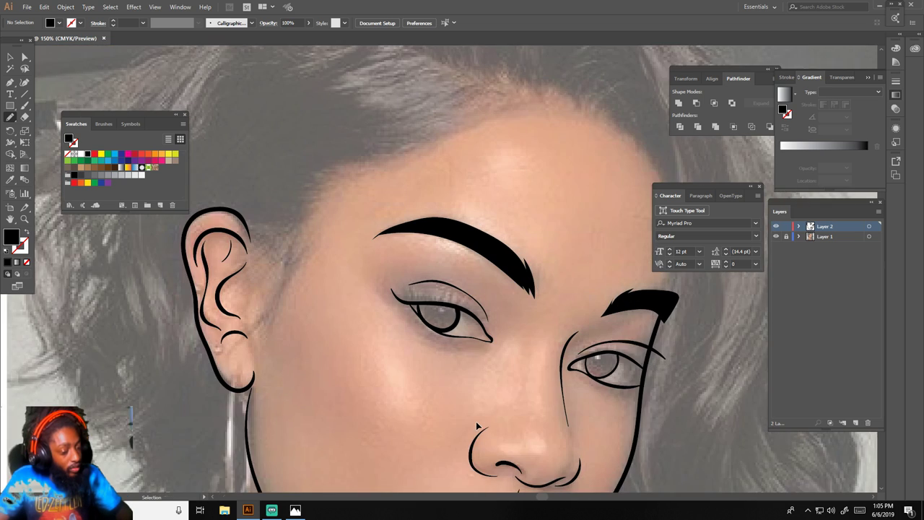
{"action": "scroll", "coordinate": [476, 427], "scroll_direction": "up", "scroll_amount": 3}
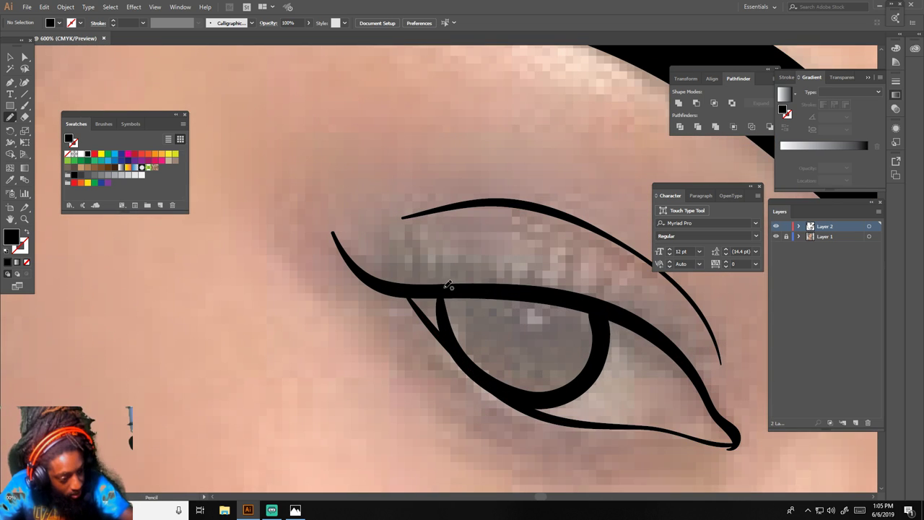
{"action": "mouse_move", "coordinate": [443, 289]}
{"action": "left_mouse_down"}
{"action": "mouse_move", "coordinate": [479, 373]}
{"action": "mouse_move", "coordinate": [536, 393]}
{"action": "mouse_move", "coordinate": [590, 358]}
{"action": "mouse_move", "coordinate": [601, 318]}
{"action": "mouse_move", "coordinate": [573, 300]}
{"action": "mouse_move", "coordinate": [467, 296]}
{"action": "left_mouse_up"}
{"action": "mouse_move", "coordinate": [524, 360]}
{"action": "left_mouse_down"}
{"action": "mouse_move", "coordinate": [586, 373]}
{"action": "mouse_move", "coordinate": [567, 327]}
{"action": "left_mouse_up"}
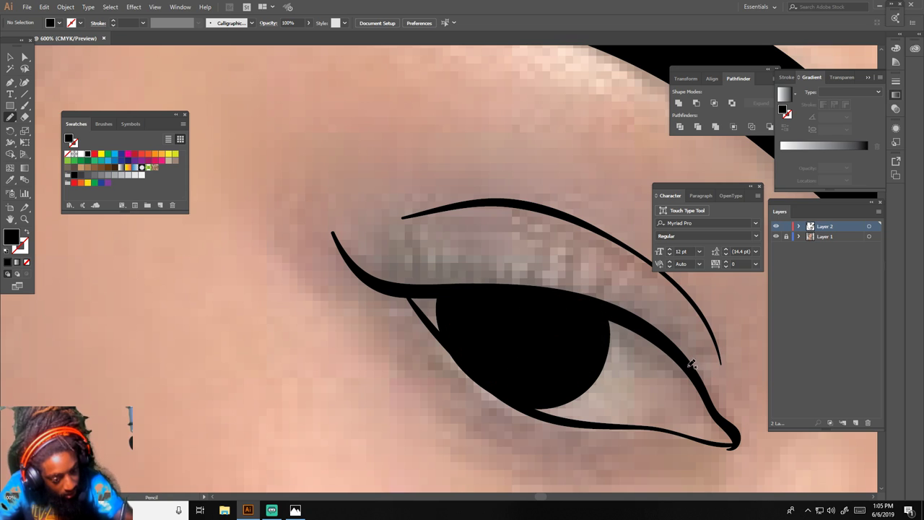
{"action": "left_click_drag", "start_coordinate": [691, 365], "coordinate": [619, 279]}
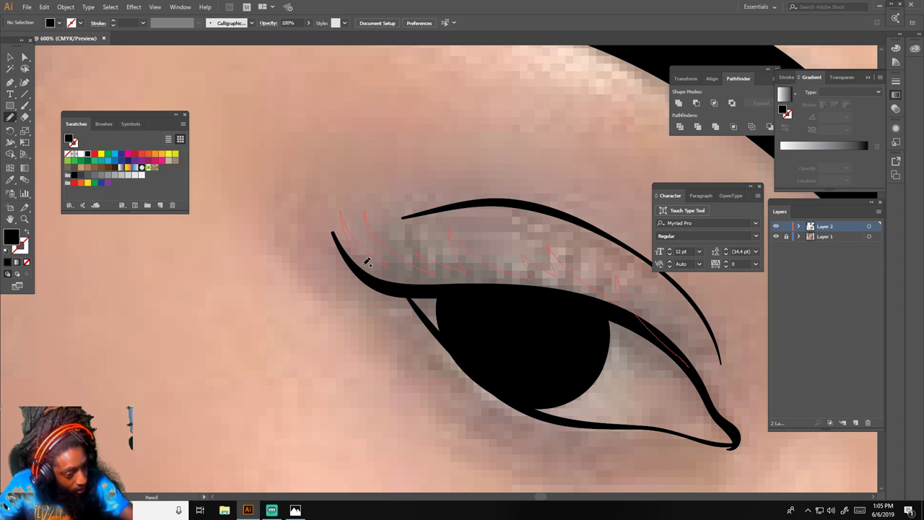
{"action": "mouse_move", "coordinate": [366, 262]}
{"action": "left_mouse_down"}
{"action": "mouse_move", "coordinate": [411, 292]}
{"action": "mouse_move", "coordinate": [597, 315]}
{"action": "mouse_move", "coordinate": [700, 346]}
{"action": "left_mouse_up"}
Fill the far eye's iris with a solid black Pencil shape inside its outline.
{"action": "key", "text": "ctrl+minus"}
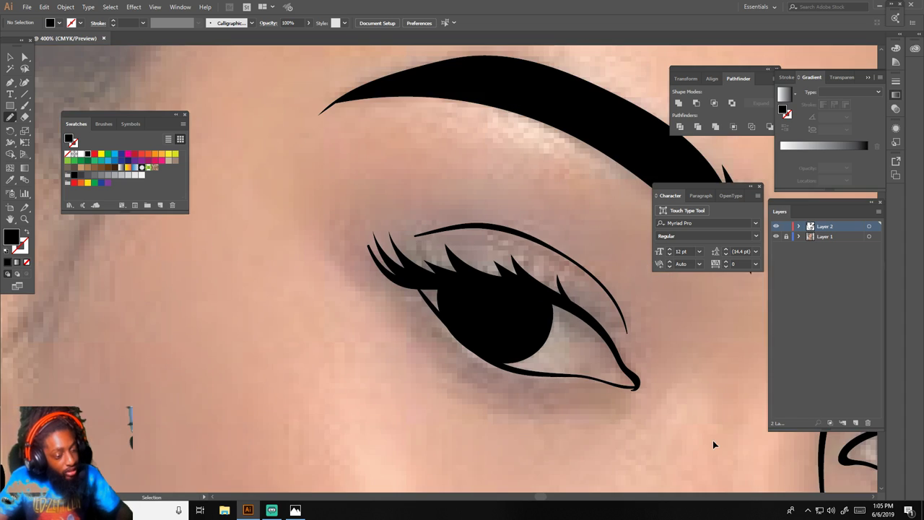
{"action": "key", "text": "ctrl+minus"}
{"action": "key", "text": "ctrl+minus"}
{"action": "scroll", "coordinate": [713, 433], "scroll_direction": "right", "scroll_amount": 10}
{"action": "key", "text": "ctrl+plus"}
{"action": "key", "text": "ctrl+plus"}
{"action": "scroll", "coordinate": [722, 413], "scroll_direction": "down", "scroll_amount": 4}
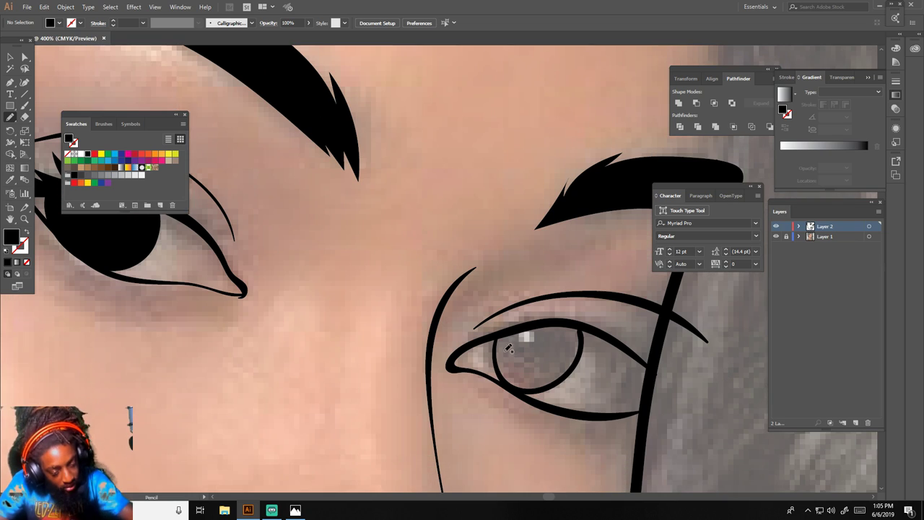
{"action": "mouse_move", "coordinate": [498, 329]}
{"action": "left_mouse_down"}
{"action": "mouse_move", "coordinate": [493, 372]}
{"action": "mouse_move", "coordinate": [507, 387]}
{"action": "mouse_move", "coordinate": [535, 391]}
{"action": "mouse_move", "coordinate": [557, 380]}
{"action": "mouse_move", "coordinate": [582, 325]}
{"action": "left_mouse_up"}
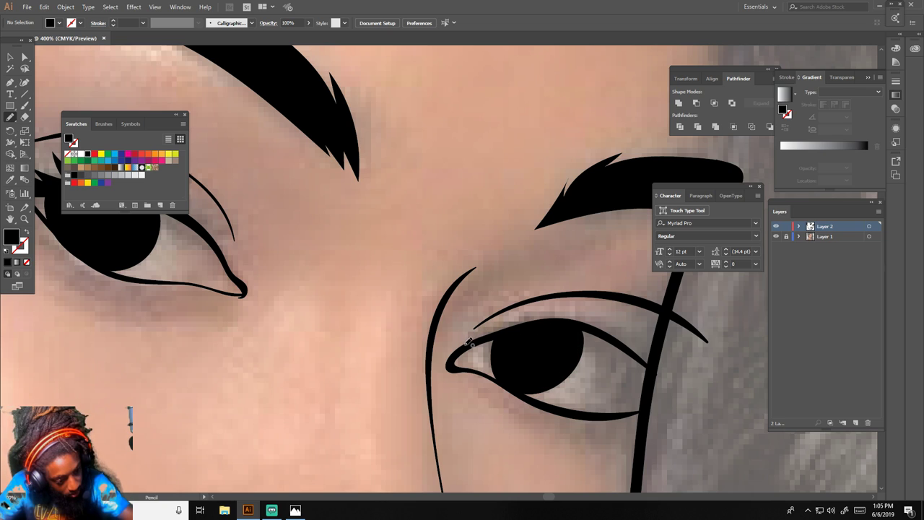
Add a solid black lash shape along the far eye's upper lid, ending in pointed tips at the outer corner.
{"action": "mouse_move", "coordinate": [469, 336]}
{"action": "left_mouse_down"}
{"action": "mouse_move", "coordinate": [511, 322]}
{"action": "mouse_move", "coordinate": [574, 316]}
{"action": "mouse_move", "coordinate": [640, 328]}
{"action": "mouse_move", "coordinate": [622, 334]}
{"action": "mouse_move", "coordinate": [699, 348]}
{"action": "left_mouse_up"}
{"action": "mouse_move", "coordinate": [630, 360]}
{"action": "left_mouse_down"}
{"action": "mouse_move", "coordinate": [564, 340]}
{"action": "mouse_move", "coordinate": [473, 338]}
{"action": "left_mouse_up"}
{"action": "key", "text": "ctrl+minus"}
{"action": "key", "text": "ctrl+minus"}
{"action": "key", "text": "ctrl+minus"}
{"action": "key", "text": "ctrl+minus"}
{"action": "key", "text": "ctrl+minus"}
{"action": "key", "text": "ctrl+minus"}
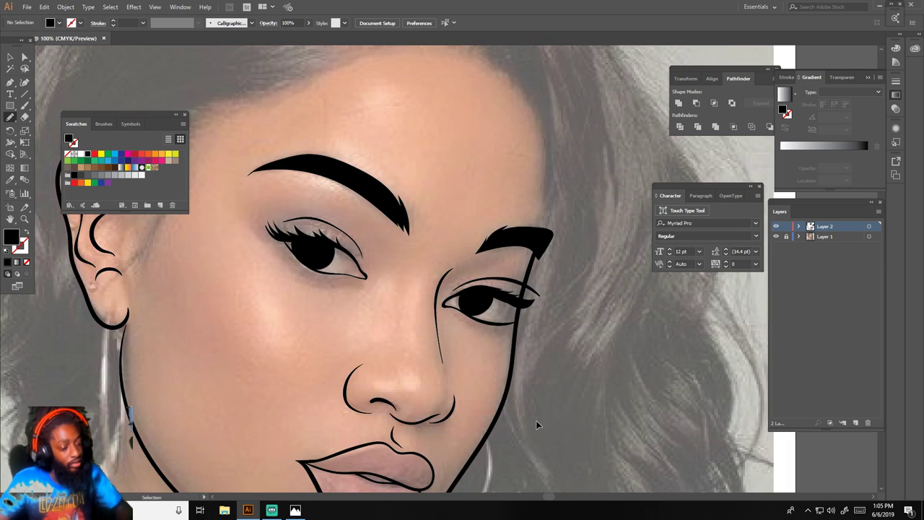
{"action": "scroll", "coordinate": [536, 424], "scroll_direction": "left", "scroll_amount": 2}
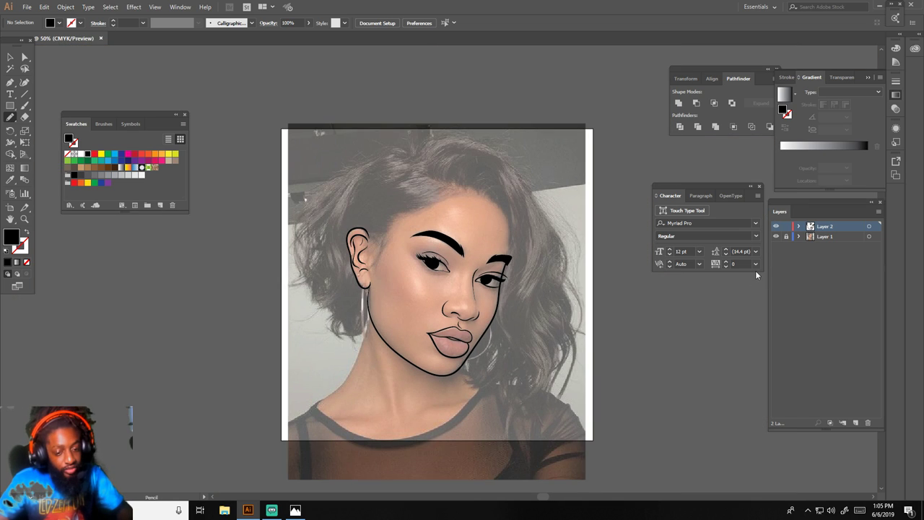
Hide the photo on Layer 1 to examine the facial line art on its own, and show it again.
{"action": "left_click", "coordinate": [776, 237]}
{"action": "key", "text": "ctrl+minus"}
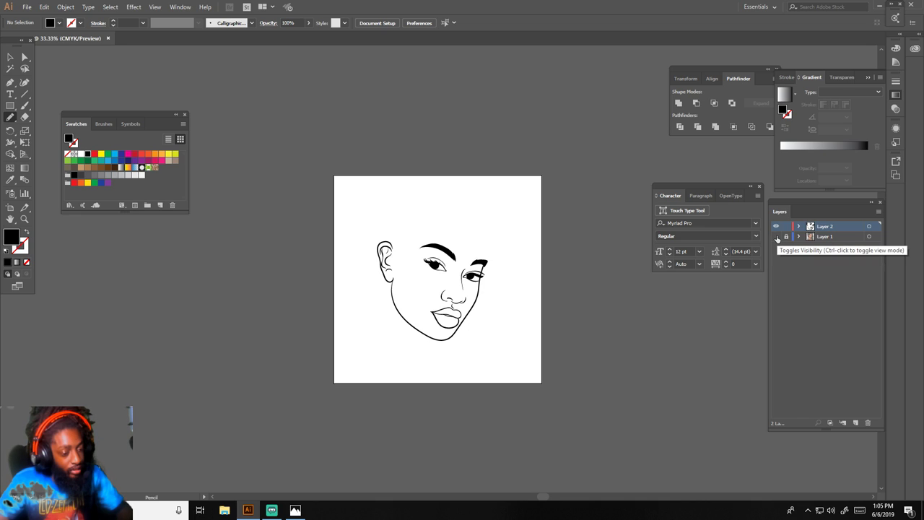
{"action": "key", "text": "ctrl+plus"}
{"action": "key", "text": "ctrl+plus"}
{"action": "key", "text": "ctrl+minus"}
{"action": "key", "text": "ctrl+plus"}
{"action": "key", "text": "ctrl+plus"}
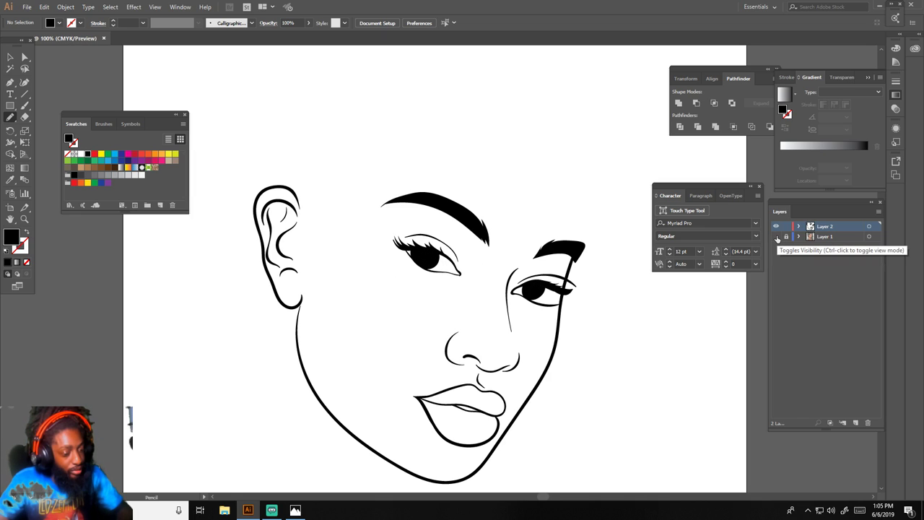
{"action": "left_click", "coordinate": [775, 236]}
Draw the hair above the ear as a closed black Pencil shape with jagged tips along the hairline and pointed lower ends.
{"action": "key", "text": "ctrl+minus"}
{"action": "scroll", "coordinate": [616, 286], "scroll_direction": "left", "scroll_amount": 3}
{"action": "key", "text": "ctrl+plus"}
{"action": "key", "text": "ctrl+plus"}
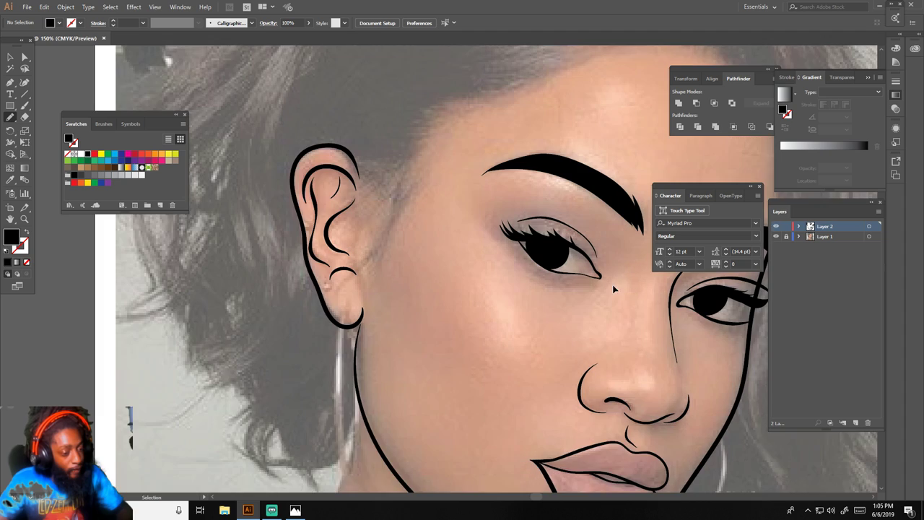
{"action": "scroll", "coordinate": [614, 286], "scroll_direction": "up", "scroll_amount": 6}
{"action": "scroll", "coordinate": [617, 283], "scroll_direction": "up", "scroll_amount": 3}
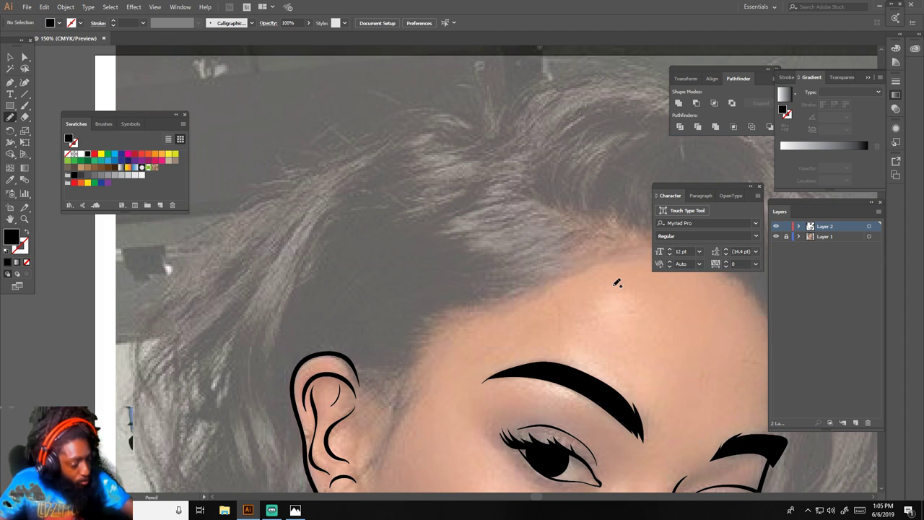
{"action": "left_click_drag", "start_coordinate": [341, 355], "coordinate": [369, 360]}
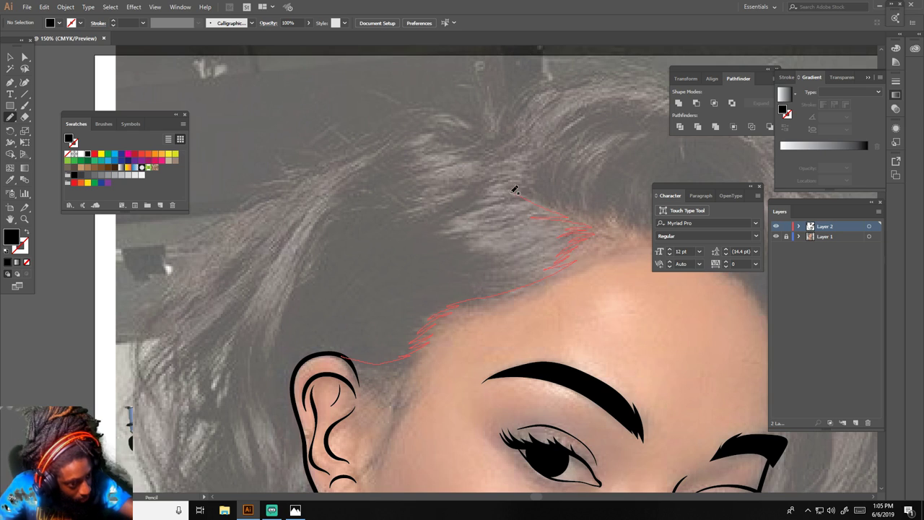
{"action": "mouse_move", "coordinate": [490, 180]}
{"action": "left_mouse_down"}
{"action": "mouse_move", "coordinate": [480, 145]}
{"action": "mouse_move", "coordinate": [442, 124]}
{"action": "left_mouse_up"}
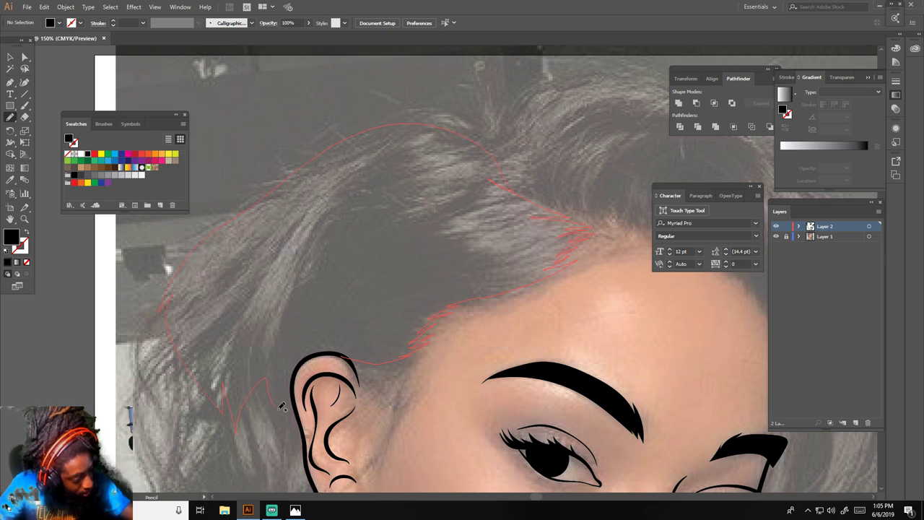
{"action": "mouse_move", "coordinate": [281, 407]}
{"action": "left_mouse_down"}
{"action": "mouse_move", "coordinate": [304, 360]}
{"action": "mouse_move", "coordinate": [346, 356]}
{"action": "left_mouse_up"}
Draw the swept hair over the forehead as a closed black shape with spiky hairline tips, reaching down past the far eyebrow.
{"action": "key", "text": "ctrl+minus"}
{"action": "key", "text": "ctrl+minus"}
{"action": "key", "text": "ctrl+minus"}
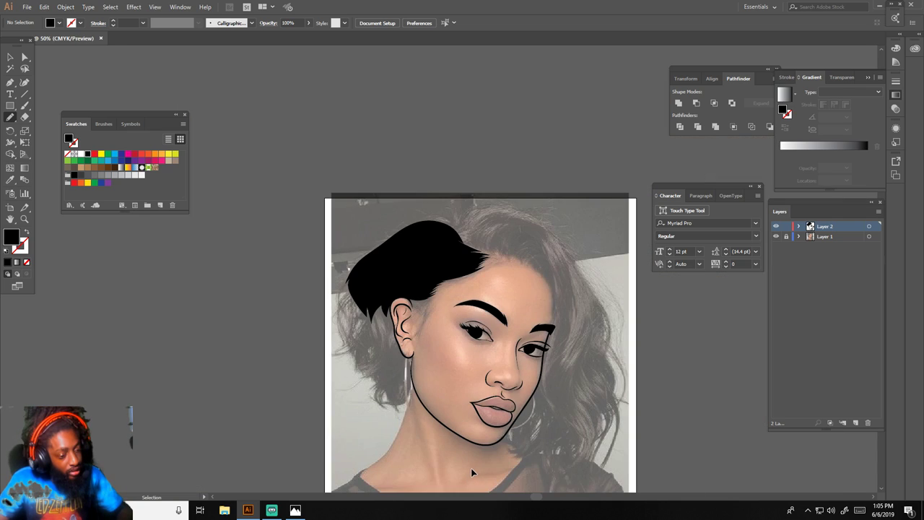
{"action": "scroll", "coordinate": [472, 467], "scroll_direction": "right", "scroll_amount": 3}
{"action": "key", "text": "ctrl+equal"}
{"action": "key", "text": "ctrl+equal"}
{"action": "key", "text": "ctrl+equal"}
{"action": "key", "text": "ctrl+plus"}
{"action": "key", "text": "n"}
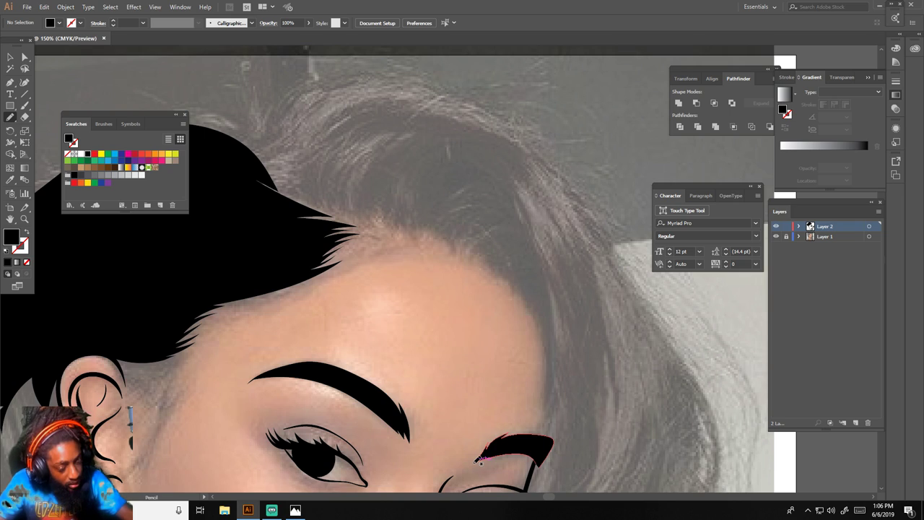
{"action": "mouse_move", "coordinate": [532, 481]}
{"action": "left_mouse_down"}
{"action": "mouse_move", "coordinate": [549, 361]}
{"action": "mouse_move", "coordinate": [539, 306]}
{"action": "mouse_move", "coordinate": [522, 278]}
{"action": "mouse_move", "coordinate": [473, 253]}
{"action": "left_mouse_up"}
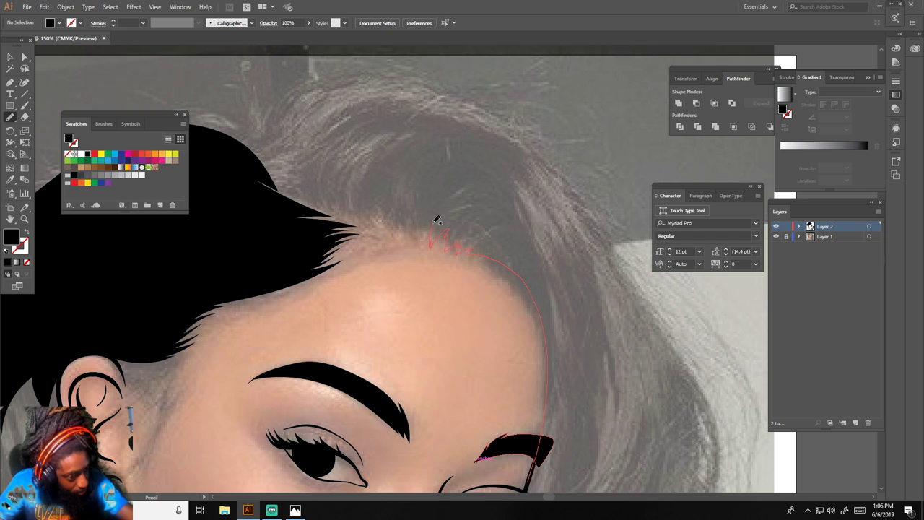
{"action": "mouse_move", "coordinate": [409, 209]}
{"action": "left_mouse_down"}
{"action": "mouse_move", "coordinate": [399, 237]}
{"action": "mouse_move", "coordinate": [378, 211]}
{"action": "mouse_move", "coordinate": [386, 231]}
{"action": "mouse_move", "coordinate": [367, 210]}
{"action": "mouse_move", "coordinate": [375, 228]}
{"action": "mouse_move", "coordinate": [340, 201]}
{"action": "mouse_move", "coordinate": [348, 215]}
{"action": "mouse_move", "coordinate": [267, 176]}
{"action": "mouse_move", "coordinate": [245, 149]}
{"action": "mouse_move", "coordinate": [260, 113]}
{"action": "mouse_move", "coordinate": [316, 75]}
{"action": "mouse_move", "coordinate": [357, 66]}
{"action": "mouse_move", "coordinate": [415, 66]}
{"action": "mouse_move", "coordinate": [490, 90]}
{"action": "left_mouse_up"}
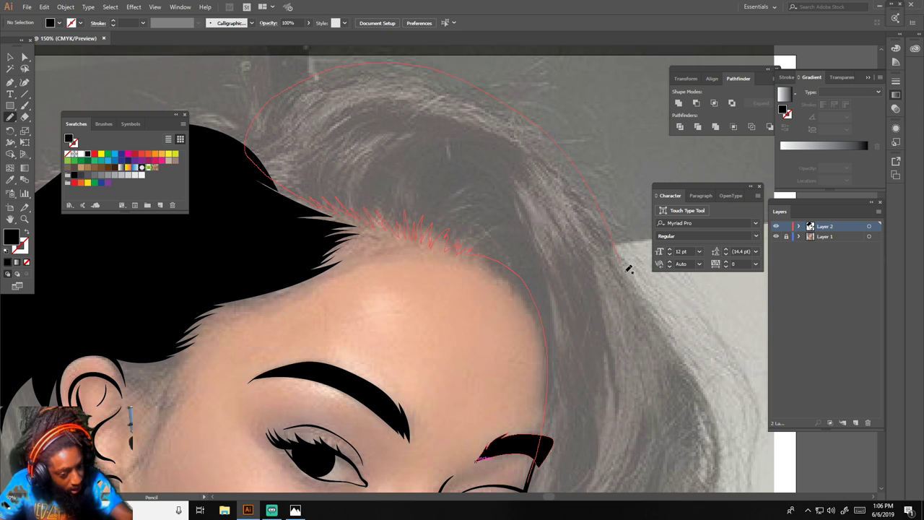
{"action": "mouse_move", "coordinate": [618, 472]}
{"action": "left_mouse_down"}
{"action": "mouse_move", "coordinate": [546, 469]}
{"action": "mouse_move", "coordinate": [529, 488]}
{"action": "mouse_move", "coordinate": [545, 470]}
{"action": "left_mouse_up"}
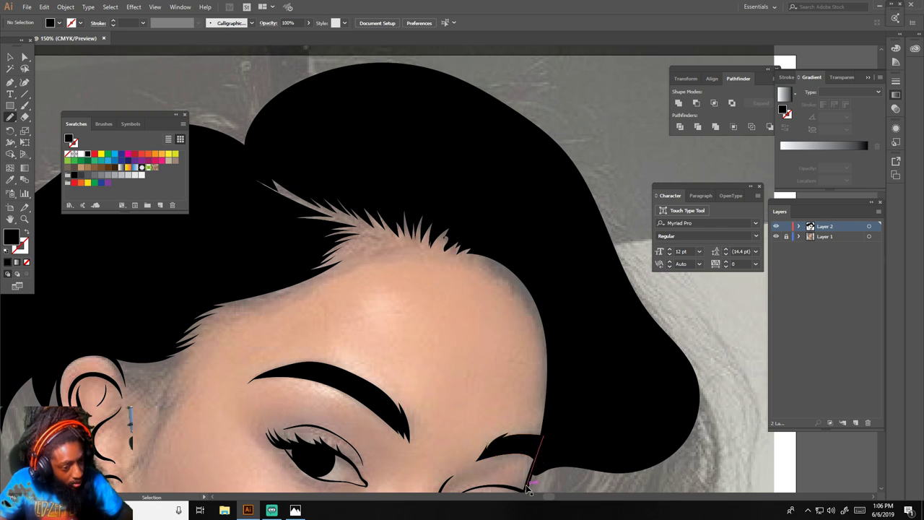
Refine the forehead hairline with small black Pencil shapes that clean up the uneven notches and add pointed tips.
{"action": "key", "text": "ctrl+plus"}
{"action": "key", "text": "ctrl+plus"}
{"action": "scroll", "coordinate": [487, 412], "scroll_direction": "up", "scroll_amount": 2}
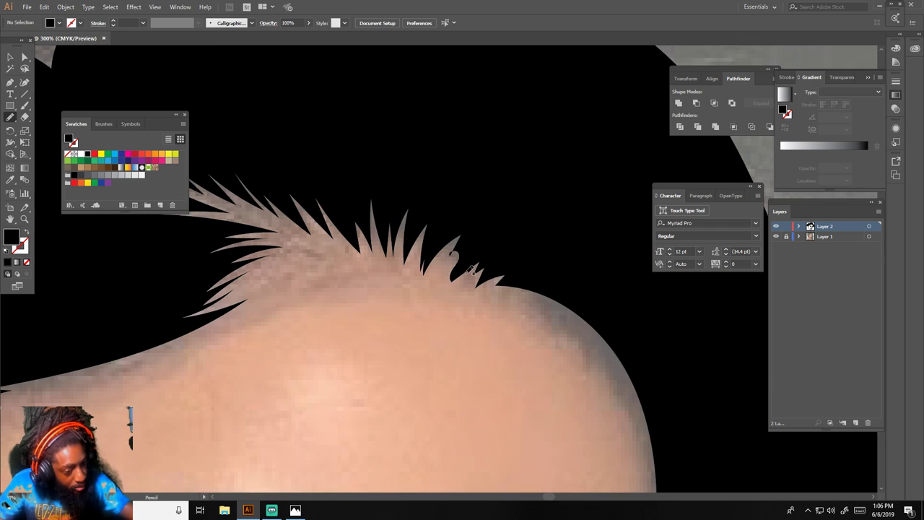
{"action": "mouse_move", "coordinate": [473, 249]}
{"action": "left_mouse_down"}
{"action": "mouse_move", "coordinate": [435, 278]}
{"action": "mouse_move", "coordinate": [445, 248]}
{"action": "mouse_move", "coordinate": [524, 204]}
{"action": "left_mouse_up"}
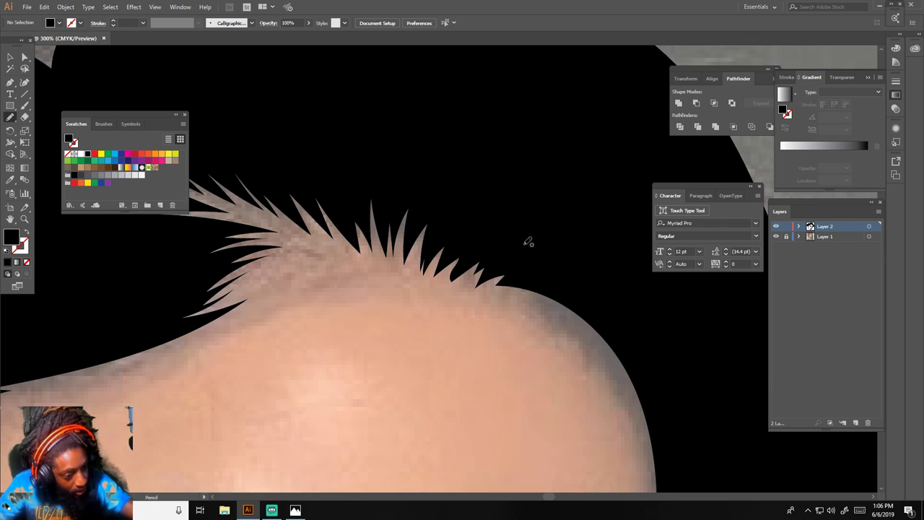
{"action": "left_click_drag", "start_coordinate": [583, 307], "coordinate": [512, 297]}
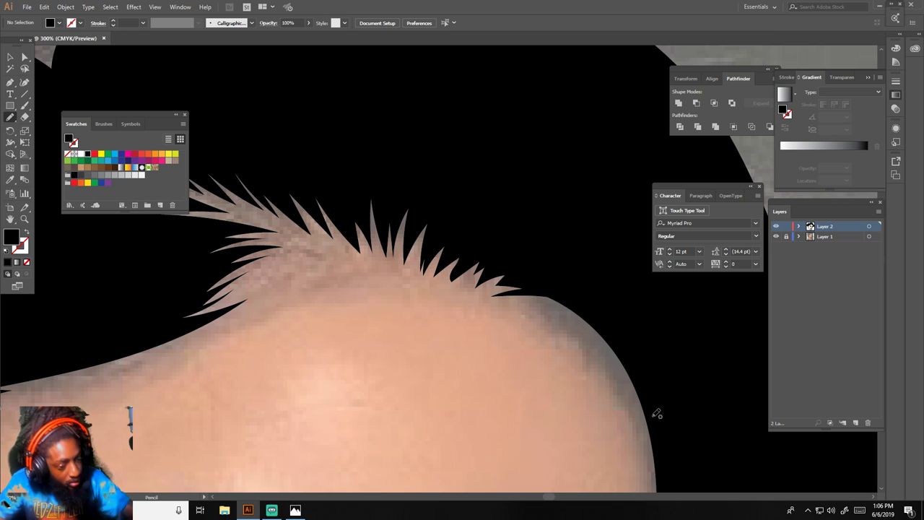
Extend the far-side hair down along the face contour as a black wavy shape with curled pointed ends below the chin.
{"action": "key", "text": "ctrl+1"}
{"action": "key", "text": "ctrl+minus"}
{"action": "key", "text": "ctrl+minus"}
{"action": "key", "text": "ctrl+minus"}
{"action": "left_click_drag", "start_coordinate": [672, 449], "coordinate": [665, 411]}
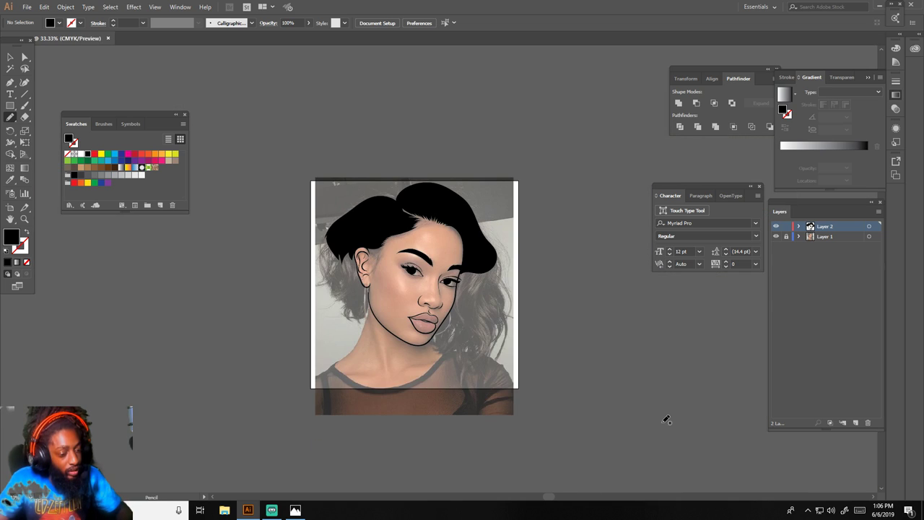
{"action": "key", "text": "ctrl+plus"}
{"action": "key", "text": "ctrl+plus"}
{"action": "key", "text": "ctrl+plus"}
{"action": "scroll", "coordinate": [668, 407], "scroll_direction": "down", "scroll_amount": 3}
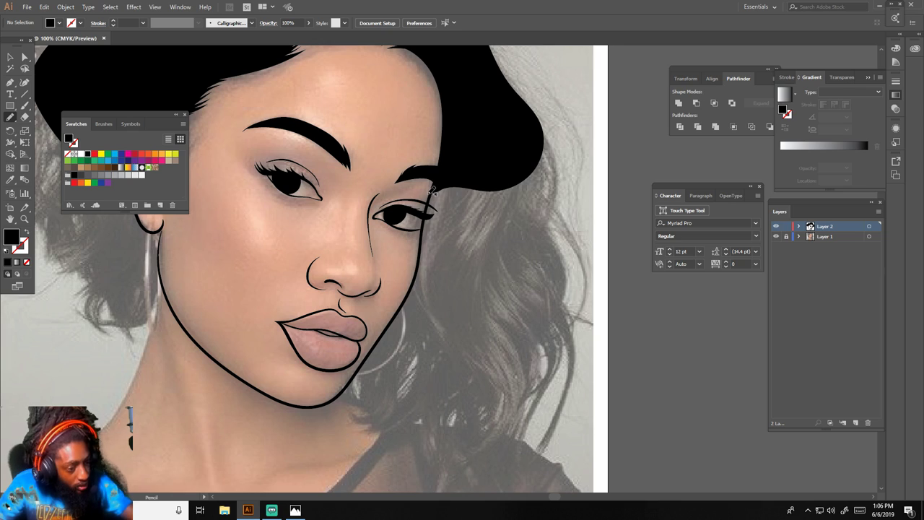
{"action": "left_click_drag", "start_coordinate": [441, 167], "coordinate": [421, 252]}
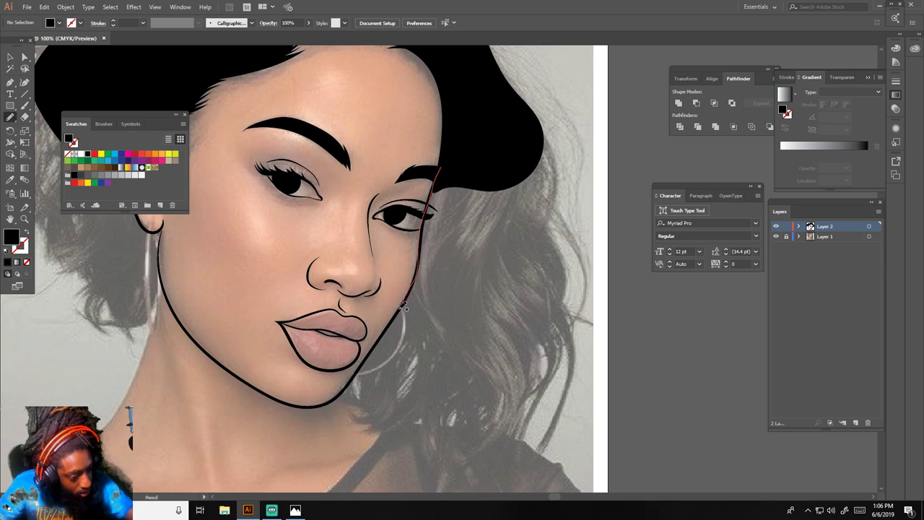
{"action": "mouse_move", "coordinate": [380, 344]}
{"action": "left_mouse_down"}
{"action": "mouse_move", "coordinate": [358, 413]}
{"action": "mouse_move", "coordinate": [332, 419]}
{"action": "mouse_move", "coordinate": [363, 431]}
{"action": "mouse_move", "coordinate": [394, 419]}
{"action": "mouse_move", "coordinate": [424, 337]}
{"action": "mouse_move", "coordinate": [424, 363]}
{"action": "mouse_move", "coordinate": [402, 400]}
{"action": "mouse_move", "coordinate": [368, 419]}
{"action": "mouse_move", "coordinate": [404, 428]}
{"action": "mouse_move", "coordinate": [453, 401]}
{"action": "mouse_move", "coordinate": [476, 370]}
{"action": "mouse_move", "coordinate": [483, 399]}
{"action": "mouse_move", "coordinate": [435, 456]}
{"action": "left_mouse_up"}
{"action": "mouse_move", "coordinate": [560, 321]}
{"action": "left_mouse_down"}
{"action": "mouse_move", "coordinate": [537, 136]}
{"action": "mouse_move", "coordinate": [437, 183]}
{"action": "left_mouse_up"}
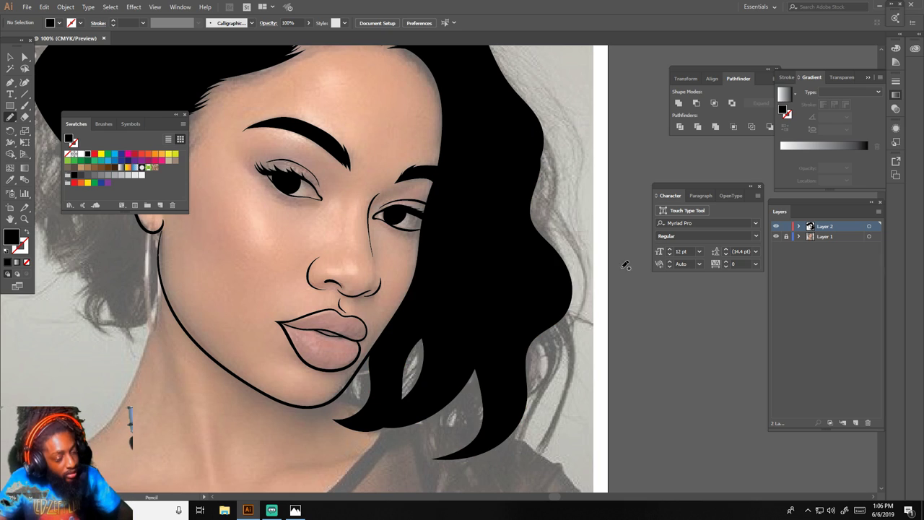
Draw the lower hair behind the ear as a closed black shape with curved pointed locks, following the ear and jaw edge.
{"action": "key", "text": "ctrl+minus"}
{"action": "key", "text": "ctrl+minus"}
{"action": "key", "text": "ctrl+minus"}
{"action": "scroll", "coordinate": [553, 276], "scroll_direction": "left", "scroll_amount": 2}
{"action": "key", "text": "ctrl+equal"}
{"action": "scroll", "coordinate": [307, 231], "scroll_direction": "up", "scroll_amount": 3}
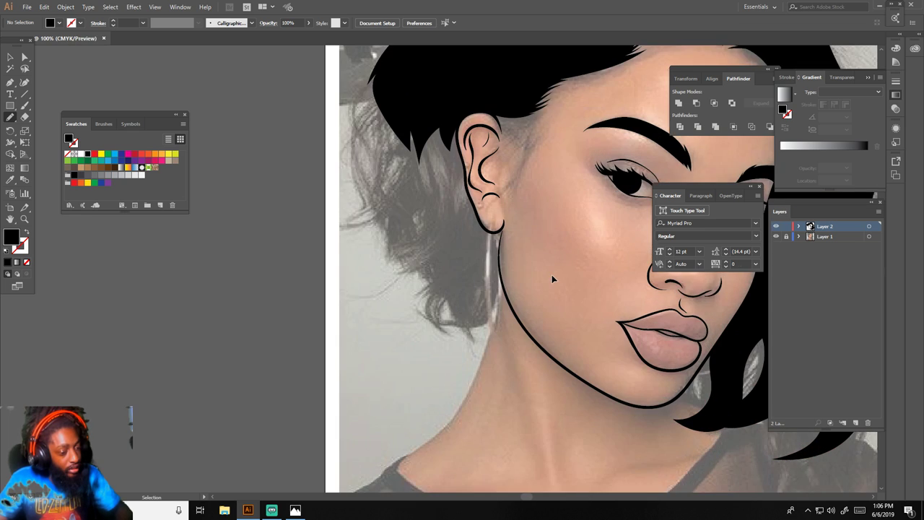
{"action": "left_click_drag", "start_coordinate": [528, 77], "coordinate": [534, 154]}
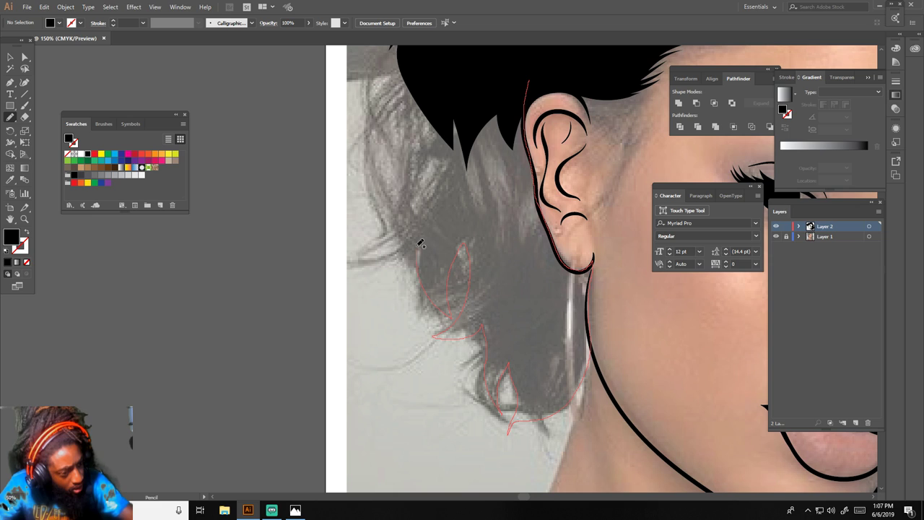
{"action": "mouse_move", "coordinate": [414, 96]}
{"action": "left_mouse_down"}
{"action": "mouse_move", "coordinate": [425, 64]}
{"action": "mouse_move", "coordinate": [479, 40]}
{"action": "left_mouse_up"}
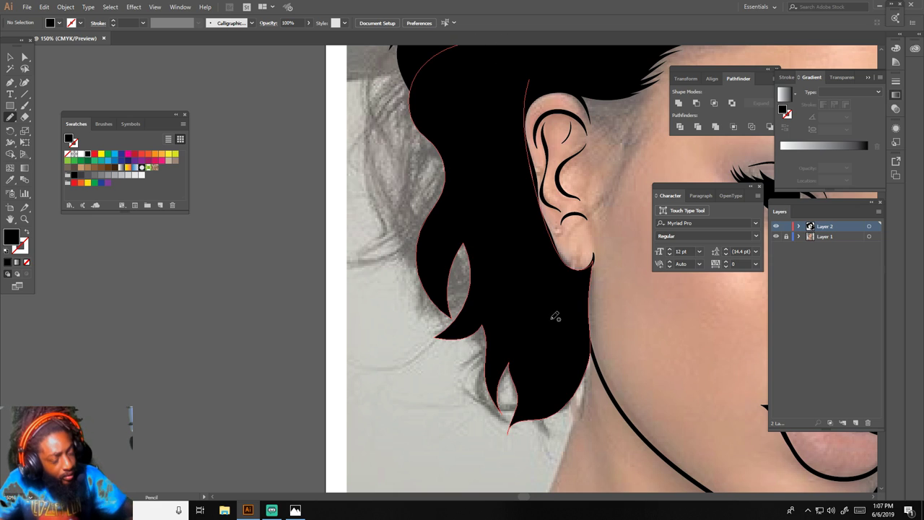
Hide the photo on Layer 1 and examine the line art with the filled hair.
{"action": "key", "text": "ctrl+minus"}
{"action": "key", "text": "ctrl+minus"}
{"action": "key", "text": "ctrl+minus"}
{"action": "key", "text": "ctrl+minus"}
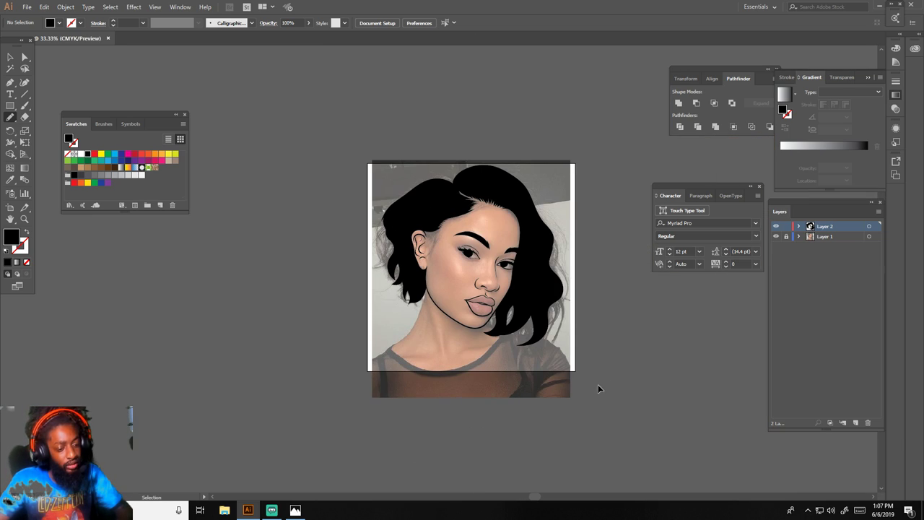
{"action": "left_click", "coordinate": [775, 237]}
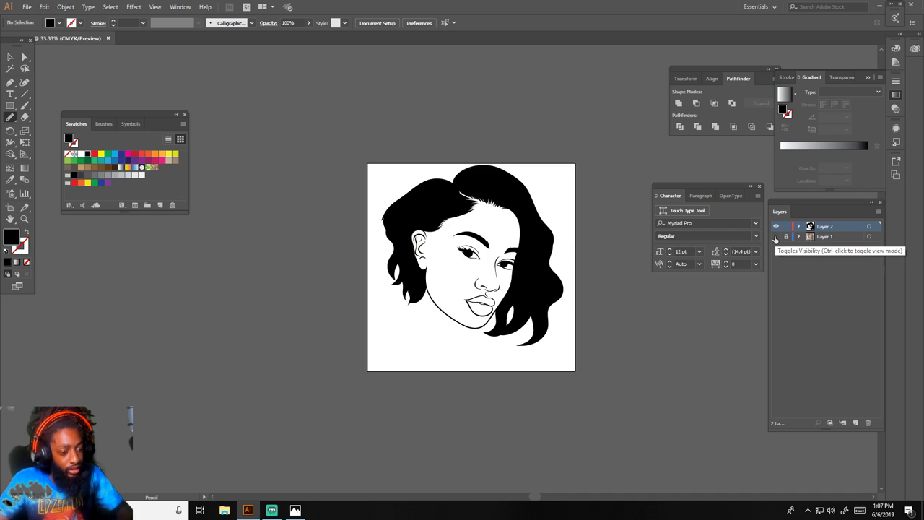
{"action": "key", "text": "ctrl+minus"}
{"action": "key", "text": "ctrl+plus"}
{"action": "key", "text": "ctrl+plus"}
{"action": "key", "text": "ctrl+plus"}
{"action": "scroll", "coordinate": [543, 261], "scroll_direction": "up", "scroll_amount": 2}
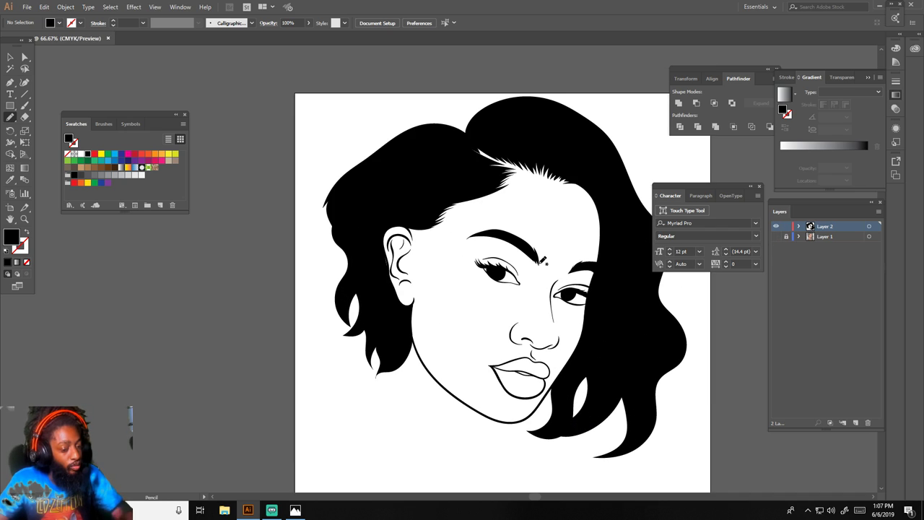
Set up the Paintbrush with no fill and a black 0.25 pt stroke.
{"action": "key", "text": "b"}
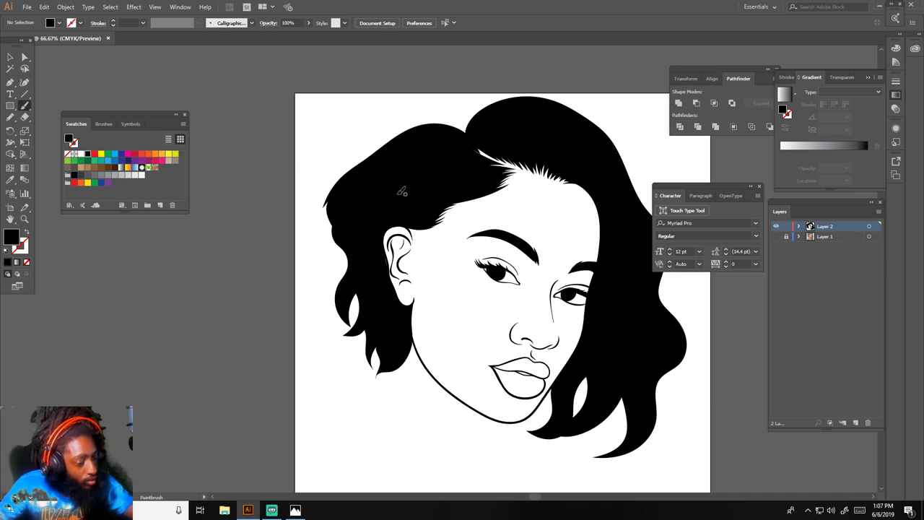
{"action": "key", "text": "shift+x"}
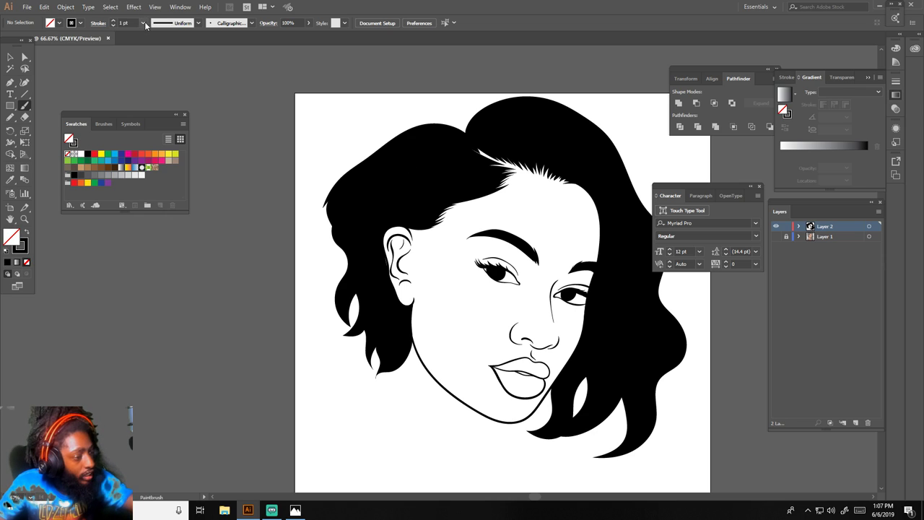
{"action": "left_click", "coordinate": [144, 23]}
{"action": "left_click", "coordinate": [154, 34]}
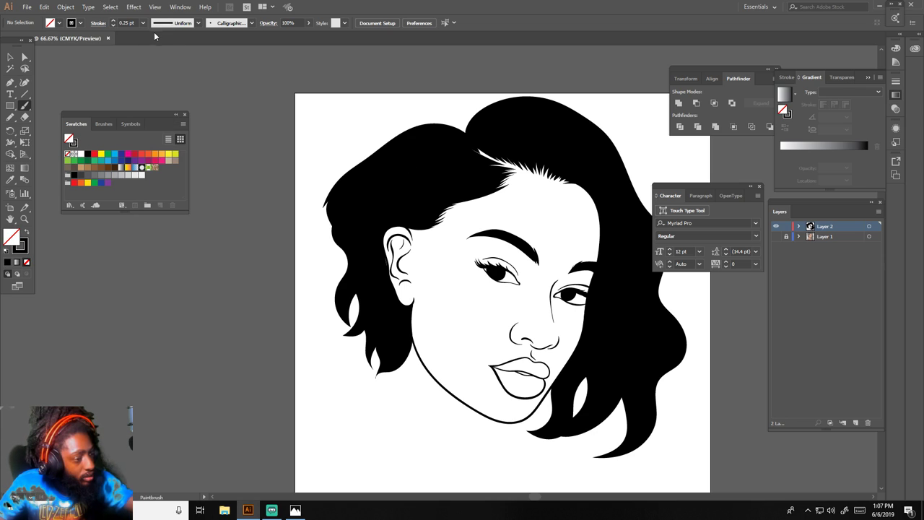
Show the photo on Layer 1 again and brush thin curved sideburn strands in front of the ear.
{"action": "scroll", "coordinate": [475, 259], "scroll_direction": "up", "scroll_amount": 3}
{"action": "key", "text": "ctrl+equal"}
{"action": "key", "text": "ctrl+equal"}
{"action": "scroll", "coordinate": [505, 270], "scroll_direction": "left", "scroll_amount": 3}
{"action": "key", "text": "ctrl+equal"}
{"action": "key", "text": "ctrl+equal"}
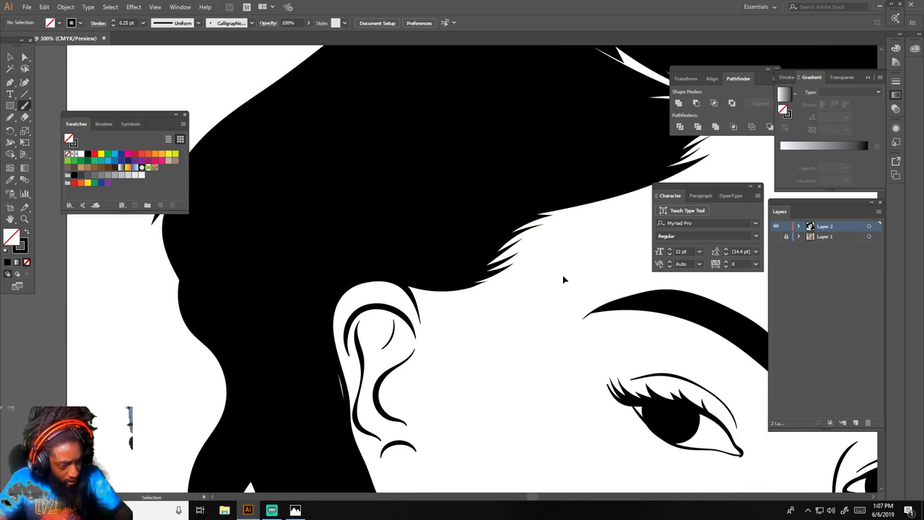
{"action": "left_click", "coordinate": [776, 236]}
{"action": "scroll", "coordinate": [449, 386], "scroll_direction": "down", "scroll_amount": 3}
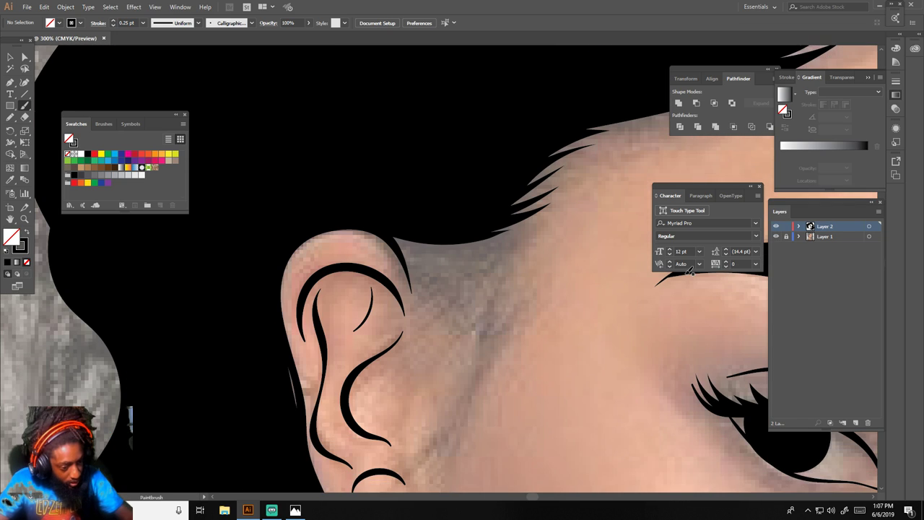
{"action": "mouse_move", "coordinate": [410, 417]}
{"action": "left_mouse_down"}
{"action": "mouse_move", "coordinate": [444, 392]}
{"action": "mouse_move", "coordinate": [502, 282]}
{"action": "mouse_move", "coordinate": [553, 228]}
{"action": "left_mouse_up"}
{"action": "mouse_move", "coordinate": [417, 421]}
{"action": "left_mouse_down"}
{"action": "mouse_move", "coordinate": [484, 323]}
{"action": "mouse_move", "coordinate": [497, 284]}
{"action": "left_mouse_up"}
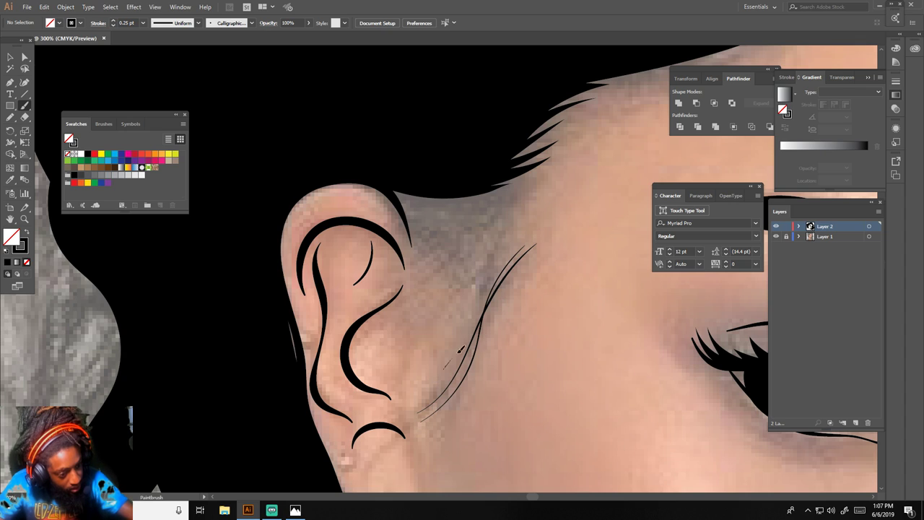
{"action": "mouse_move", "coordinate": [460, 350]}
{"action": "left_mouse_down"}
{"action": "mouse_move", "coordinate": [492, 271]}
{"action": "mouse_move", "coordinate": [538, 212]}
{"action": "left_mouse_up"}
{"action": "left_click_drag", "start_coordinate": [456, 345], "coordinate": [538, 210]}
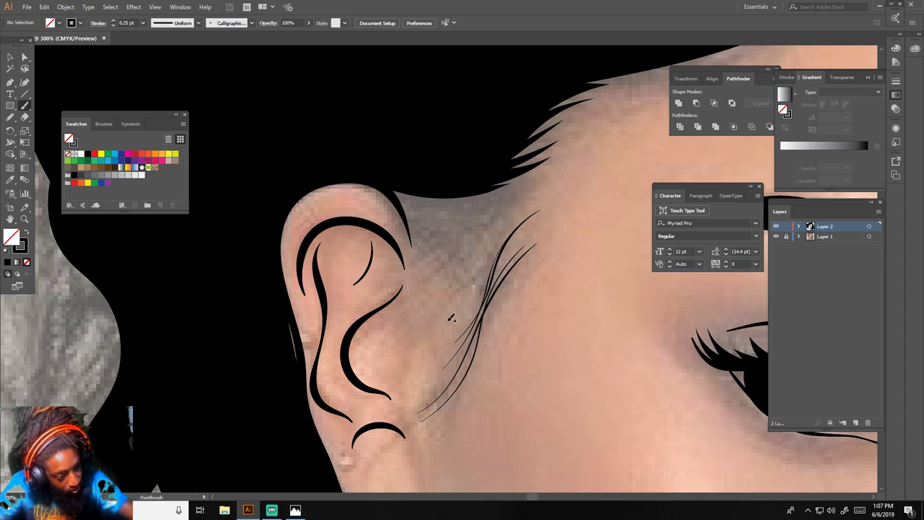
Fill the gap between the top of the ear and the temple hairline with overlapping thin brush hairs.
{"action": "mouse_move", "coordinate": [451, 317]}
{"action": "left_mouse_down"}
{"action": "mouse_move", "coordinate": [482, 290]}
{"action": "mouse_move", "coordinate": [512, 219]}
{"action": "mouse_move", "coordinate": [542, 188]}
{"action": "left_mouse_up"}
{"action": "mouse_move", "coordinate": [435, 310]}
{"action": "left_mouse_down"}
{"action": "mouse_move", "coordinate": [488, 258]}
{"action": "mouse_move", "coordinate": [541, 179]}
{"action": "mouse_move", "coordinate": [439, 299]}
{"action": "left_mouse_up"}
{"action": "left_click_drag", "start_coordinate": [538, 180], "coordinate": [449, 285]}
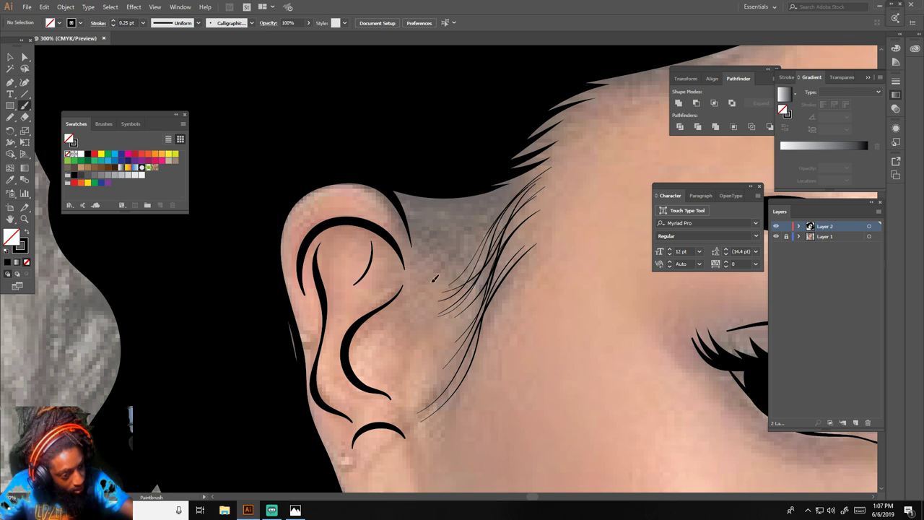
{"action": "mouse_move", "coordinate": [547, 167]}
{"action": "left_mouse_down"}
{"action": "mouse_move", "coordinate": [411, 274]}
{"action": "mouse_move", "coordinate": [477, 228]}
{"action": "mouse_move", "coordinate": [416, 258]}
{"action": "left_mouse_up"}
{"action": "left_click_drag", "start_coordinate": [517, 185], "coordinate": [427, 250]}
{"action": "mouse_move", "coordinate": [545, 156]}
{"action": "left_mouse_down"}
{"action": "mouse_move", "coordinate": [425, 217]}
{"action": "mouse_move", "coordinate": [504, 208]}
{"action": "left_mouse_up"}
{"action": "mouse_move", "coordinate": [411, 225]}
{"action": "left_mouse_down"}
{"action": "mouse_move", "coordinate": [543, 173]}
{"action": "mouse_move", "coordinate": [478, 208]}
{"action": "left_mouse_up"}
{"action": "mouse_move", "coordinate": [520, 189]}
{"action": "left_mouse_down"}
{"action": "mouse_move", "coordinate": [410, 209]}
{"action": "mouse_move", "coordinate": [453, 226]}
{"action": "mouse_move", "coordinate": [476, 226]}
{"action": "mouse_move", "coordinate": [396, 190]}
{"action": "mouse_move", "coordinate": [492, 193]}
{"action": "mouse_move", "coordinate": [568, 151]}
{"action": "left_mouse_up"}
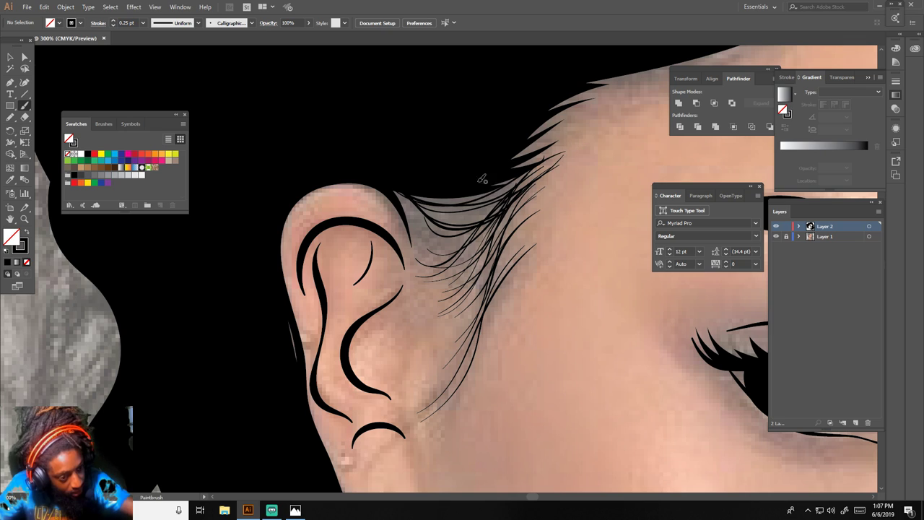
Brush more overlapping thin hairs from the top of the ear to the temple hairline to darken the gap.
{"action": "left_click_drag", "start_coordinate": [384, 186], "coordinate": [457, 220]}
{"action": "left_click_drag", "start_coordinate": [375, 182], "coordinate": [490, 217]}
{"action": "mouse_move", "coordinate": [409, 196]}
{"action": "left_mouse_down"}
{"action": "mouse_move", "coordinate": [530, 173]}
{"action": "mouse_move", "coordinate": [493, 210]}
{"action": "mouse_move", "coordinate": [530, 185]}
{"action": "left_mouse_up"}
{"action": "mouse_move", "coordinate": [387, 185]}
{"action": "left_mouse_down"}
{"action": "mouse_move", "coordinate": [452, 210]}
{"action": "mouse_move", "coordinate": [550, 175]}
{"action": "left_mouse_up"}
{"action": "mouse_move", "coordinate": [415, 197]}
{"action": "left_mouse_down"}
{"action": "mouse_move", "coordinate": [488, 190]}
{"action": "mouse_move", "coordinate": [568, 148]}
{"action": "left_mouse_up"}
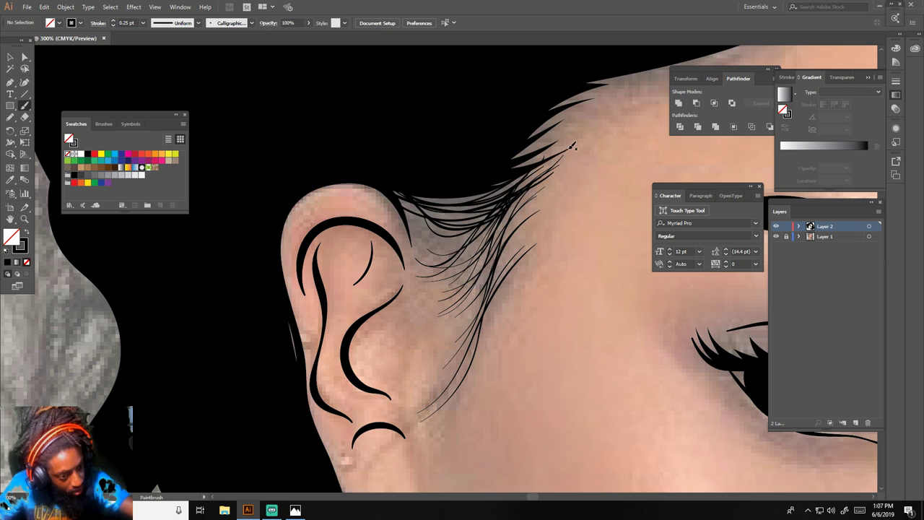
{"action": "mouse_move", "coordinate": [447, 200]}
{"action": "left_mouse_down"}
{"action": "mouse_move", "coordinate": [523, 175]}
{"action": "mouse_move", "coordinate": [402, 188]}
{"action": "mouse_move", "coordinate": [494, 210]}
{"action": "left_mouse_up"}
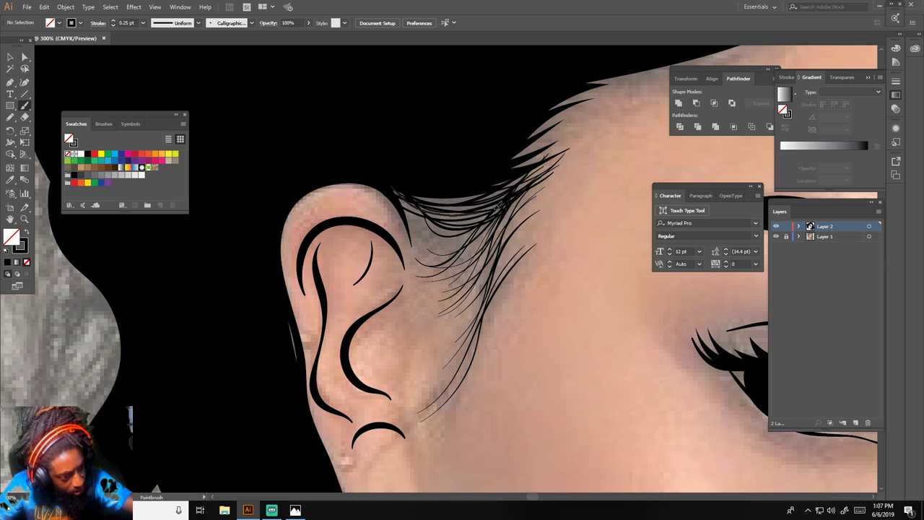
{"action": "mouse_move", "coordinate": [394, 193]}
{"action": "left_mouse_down"}
{"action": "mouse_move", "coordinate": [527, 177]}
{"action": "mouse_move", "coordinate": [400, 187]}
{"action": "mouse_move", "coordinate": [457, 195]}
{"action": "mouse_move", "coordinate": [517, 176]}
{"action": "left_mouse_up"}
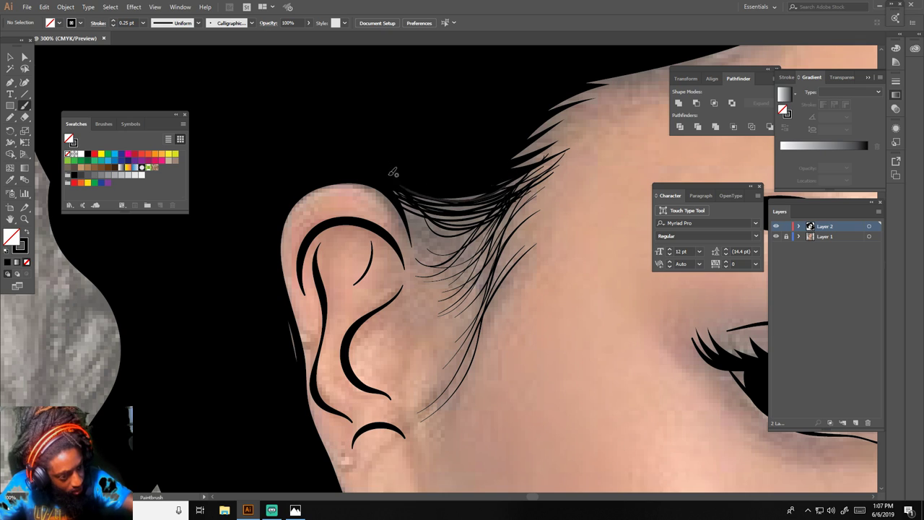
{"action": "mouse_move", "coordinate": [391, 178]}
{"action": "left_mouse_down"}
{"action": "mouse_move", "coordinate": [503, 191]}
{"action": "mouse_move", "coordinate": [542, 182]}
{"action": "mouse_move", "coordinate": [417, 208]}
{"action": "mouse_move", "coordinate": [527, 196]}
{"action": "left_mouse_up"}
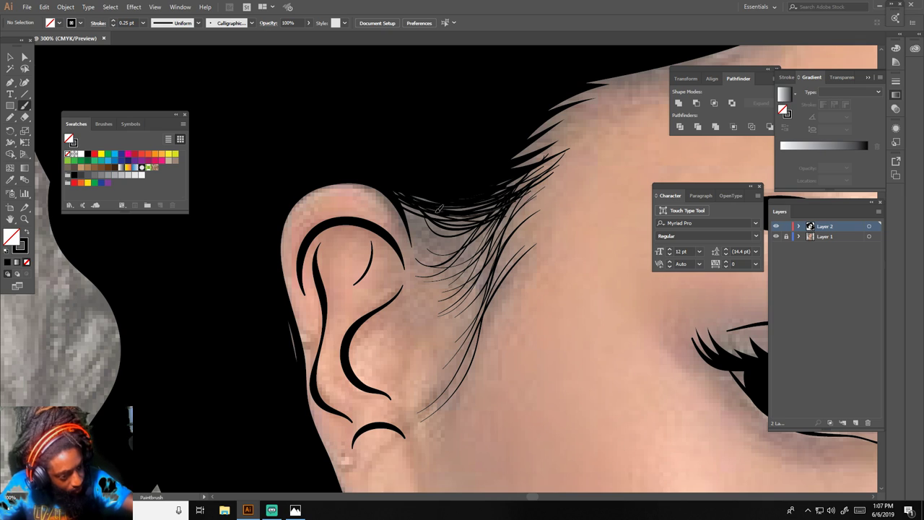
{"action": "mouse_move", "coordinate": [437, 210]}
{"action": "left_mouse_down"}
{"action": "mouse_move", "coordinate": [552, 176]}
{"action": "mouse_move", "coordinate": [425, 229]}
{"action": "mouse_move", "coordinate": [428, 213]}
{"action": "mouse_move", "coordinate": [416, 209]}
{"action": "mouse_move", "coordinate": [436, 229]}
{"action": "mouse_move", "coordinate": [542, 215]}
{"action": "mouse_move", "coordinate": [534, 192]}
{"action": "left_mouse_up"}
Layer short crossing thin hairs through the middle of the sideburn below the temple hairline.
{"action": "left_click_drag", "start_coordinate": [468, 244], "coordinate": [530, 199]}
{"action": "mouse_move", "coordinate": [437, 244]}
{"action": "left_mouse_down"}
{"action": "mouse_move", "coordinate": [540, 207]}
{"action": "mouse_move", "coordinate": [472, 274]}
{"action": "left_mouse_up"}
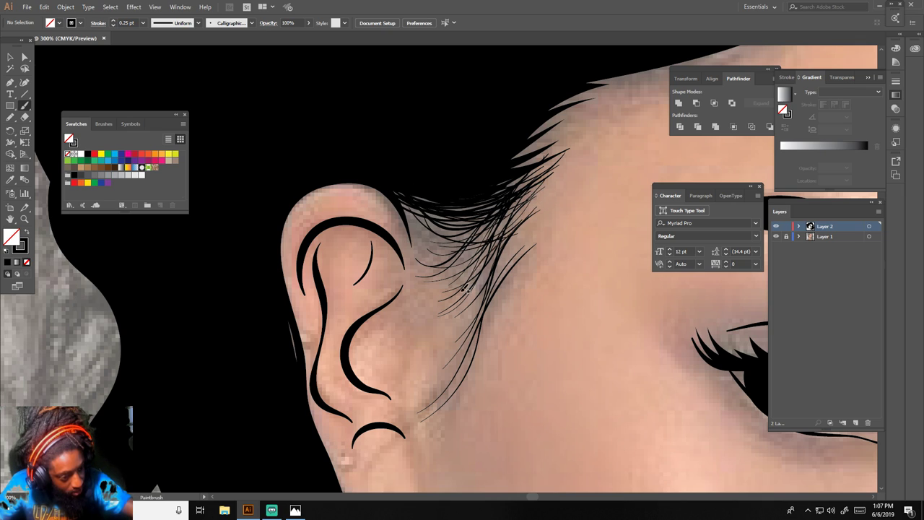
{"action": "left_click_drag", "start_coordinate": [514, 231], "coordinate": [454, 292]}
{"action": "left_click_drag", "start_coordinate": [436, 259], "coordinate": [510, 218]}
{"action": "left_click_drag", "start_coordinate": [466, 253], "coordinate": [525, 202]}
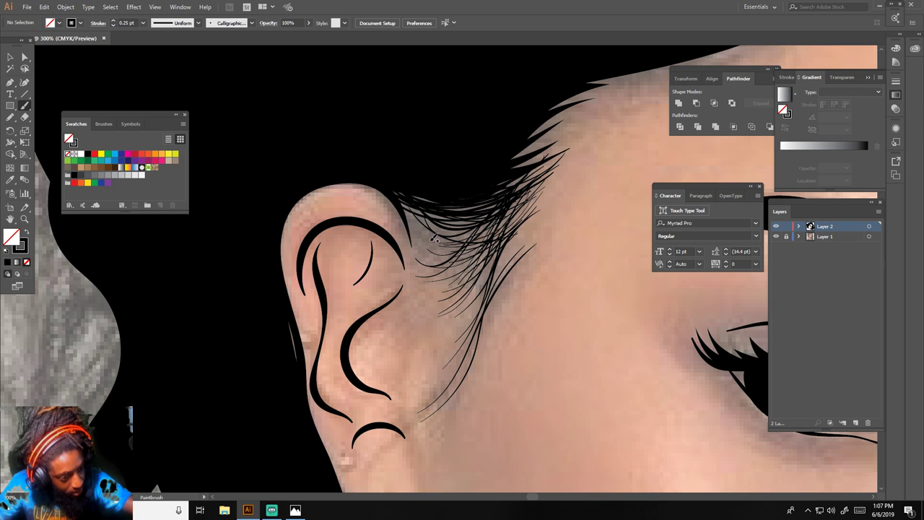
{"action": "mouse_move", "coordinate": [431, 242]}
{"action": "left_mouse_down"}
{"action": "mouse_move", "coordinate": [544, 183]}
{"action": "mouse_move", "coordinate": [518, 209]}
{"action": "left_mouse_up"}
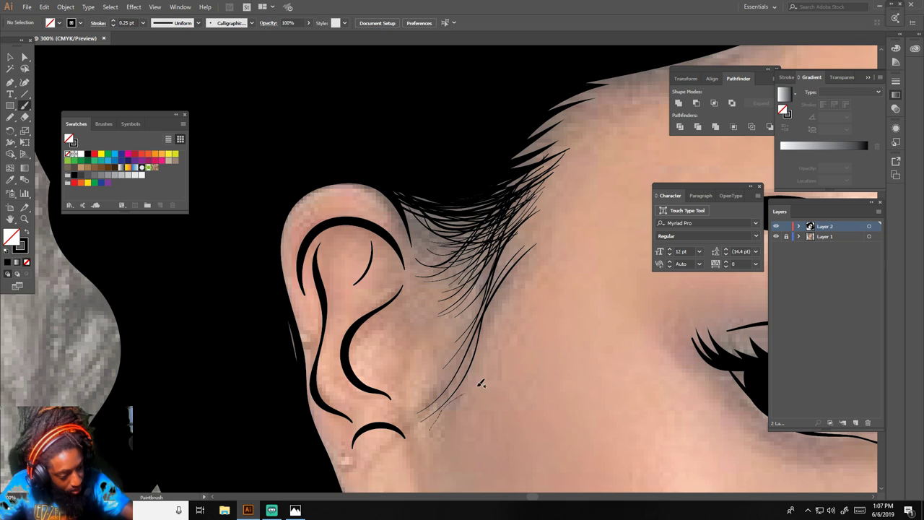
Brush thin upward-curving hairs from the sideburn's lower tip to the temple to thicken its front edge.
{"action": "mouse_move", "coordinate": [437, 408]}
{"action": "left_mouse_down"}
{"action": "mouse_move", "coordinate": [475, 376]}
{"action": "mouse_move", "coordinate": [494, 322]}
{"action": "left_mouse_up"}
{"action": "left_click_drag", "start_coordinate": [445, 390], "coordinate": [516, 273]}
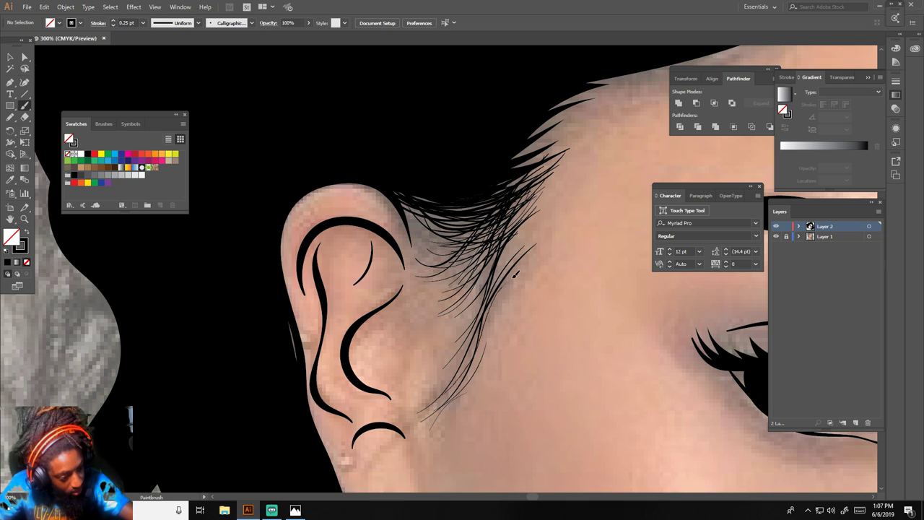
{"action": "left_click_drag", "start_coordinate": [449, 351], "coordinate": [520, 228]}
{"action": "mouse_move", "coordinate": [491, 282]}
{"action": "left_mouse_down"}
{"action": "mouse_move", "coordinate": [527, 208]}
{"action": "mouse_move", "coordinate": [549, 188]}
{"action": "left_mouse_up"}
{"action": "left_click_drag", "start_coordinate": [444, 319], "coordinate": [520, 199]}
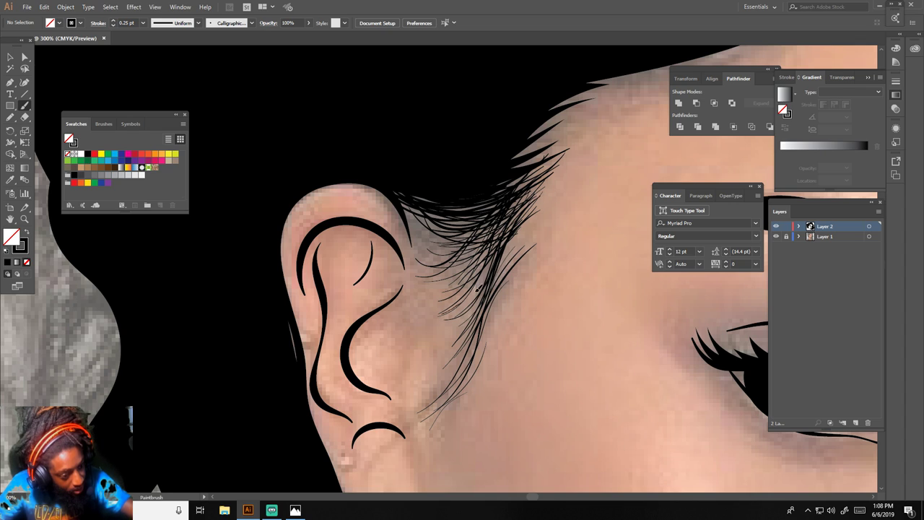
{"action": "mouse_move", "coordinate": [458, 302]}
{"action": "left_mouse_down"}
{"action": "mouse_move", "coordinate": [521, 199]}
{"action": "mouse_move", "coordinate": [510, 222]}
{"action": "left_mouse_up"}
{"action": "mouse_move", "coordinate": [451, 287]}
{"action": "left_mouse_down"}
{"action": "mouse_move", "coordinate": [530, 198]}
{"action": "mouse_move", "coordinate": [515, 209]}
{"action": "left_mouse_up"}
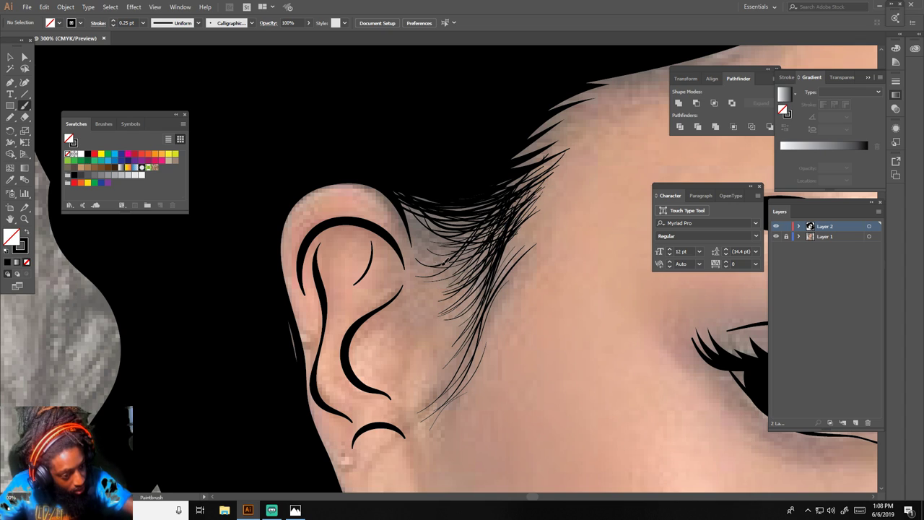
Add fine hairs sweeping from in front of the upper ear into the temple hairline to cover remaining skin gaps.
{"action": "left_click_drag", "start_coordinate": [442, 264], "coordinate": [525, 202]}
{"action": "mouse_move", "coordinate": [420, 252]}
{"action": "left_mouse_down"}
{"action": "mouse_move", "coordinate": [517, 213]}
{"action": "mouse_move", "coordinate": [518, 204]}
{"action": "left_mouse_up"}
{"action": "mouse_move", "coordinate": [439, 215]}
{"action": "left_mouse_down"}
{"action": "mouse_move", "coordinate": [509, 205]}
{"action": "mouse_move", "coordinate": [553, 153]}
{"action": "left_mouse_up"}
{"action": "mouse_move", "coordinate": [472, 207]}
{"action": "left_mouse_down"}
{"action": "mouse_move", "coordinate": [535, 179]}
{"action": "mouse_move", "coordinate": [555, 152]}
{"action": "mouse_move", "coordinate": [537, 168]}
{"action": "left_mouse_up"}
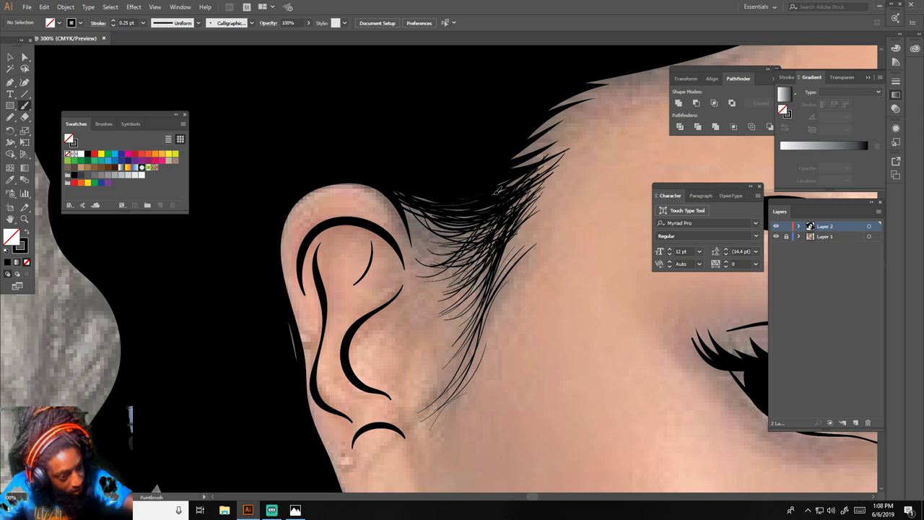
{"action": "left_click_drag", "start_coordinate": [433, 203], "coordinate": [540, 164]}
{"action": "left_click_drag", "start_coordinate": [466, 201], "coordinate": [542, 169]}
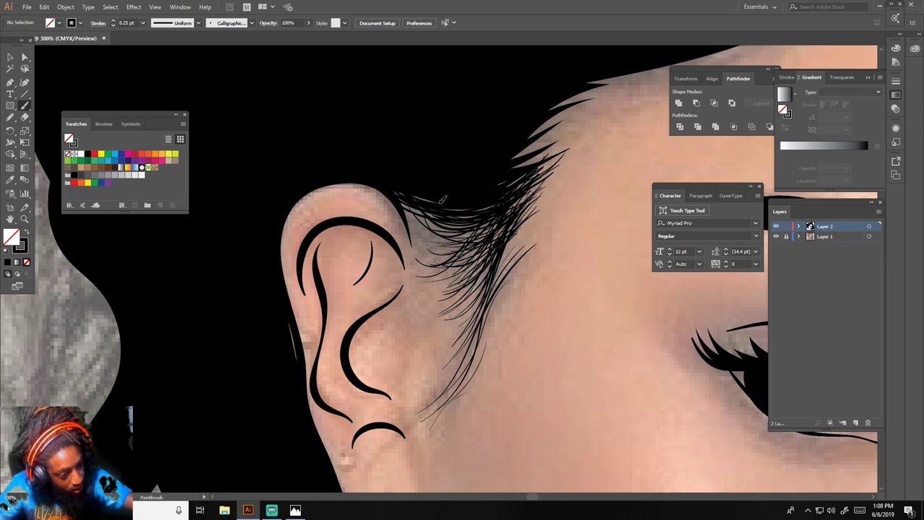
{"action": "left_click_drag", "start_coordinate": [421, 211], "coordinate": [524, 202]}
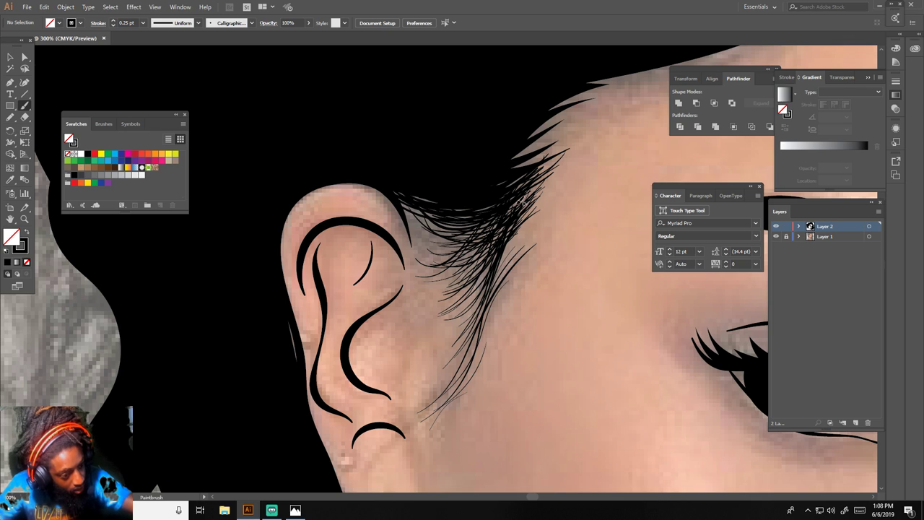
Fill the densest part of the sideburn with short thin strokes running up to the temple.
{"action": "mouse_move", "coordinate": [480, 314]}
{"action": "left_mouse_down"}
{"action": "mouse_move", "coordinate": [536, 233]}
{"action": "mouse_move", "coordinate": [514, 237]}
{"action": "left_mouse_up"}
{"action": "left_click_drag", "start_coordinate": [480, 302], "coordinate": [530, 198]}
{"action": "left_click_drag", "start_coordinate": [487, 258], "coordinate": [533, 193]}
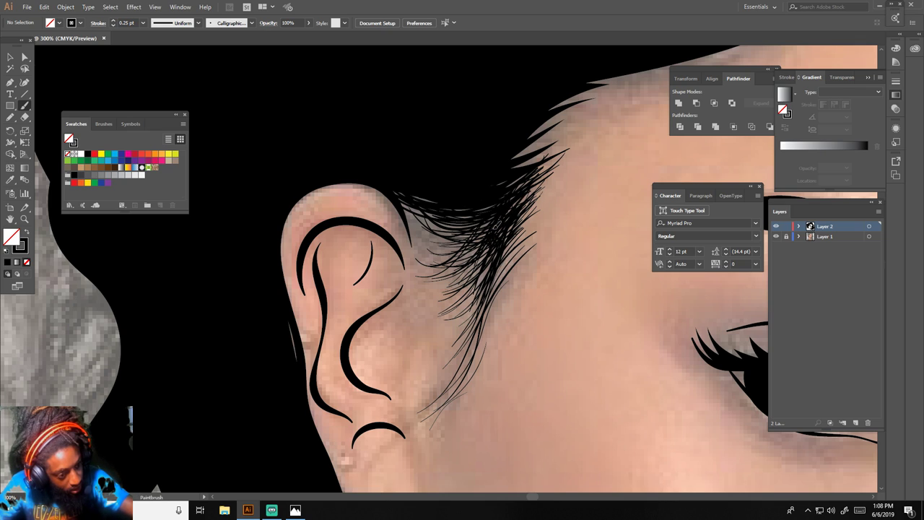
{"action": "left_click_drag", "start_coordinate": [499, 226], "coordinate": [522, 194]}
{"action": "left_click_drag", "start_coordinate": [460, 218], "coordinate": [504, 203]}
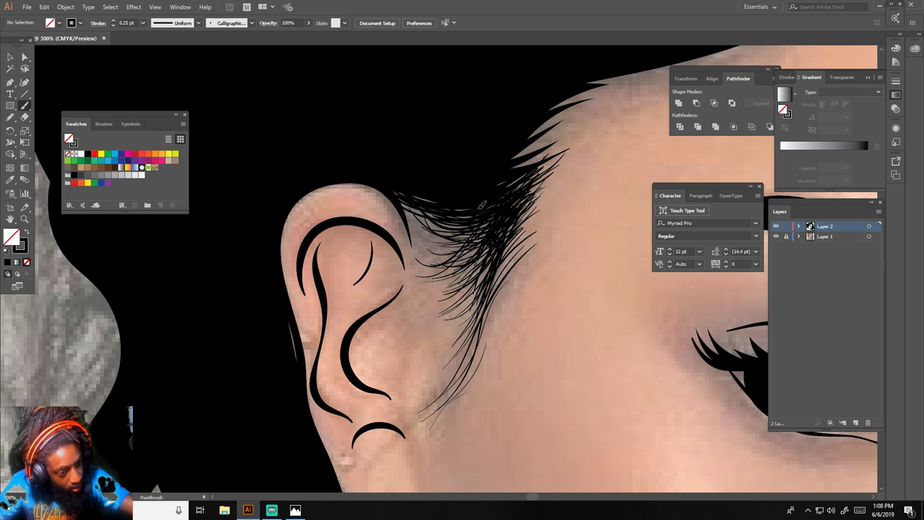
Hide the photo on Layer 1 and examine the line art with the brushed sideburn hairs.
{"action": "key", "text": "ctrl+minus"}
{"action": "key", "text": "ctrl+minus"}
{"action": "key", "text": "ctrl+minus"}
{"action": "key", "text": "ctrl+minus"}
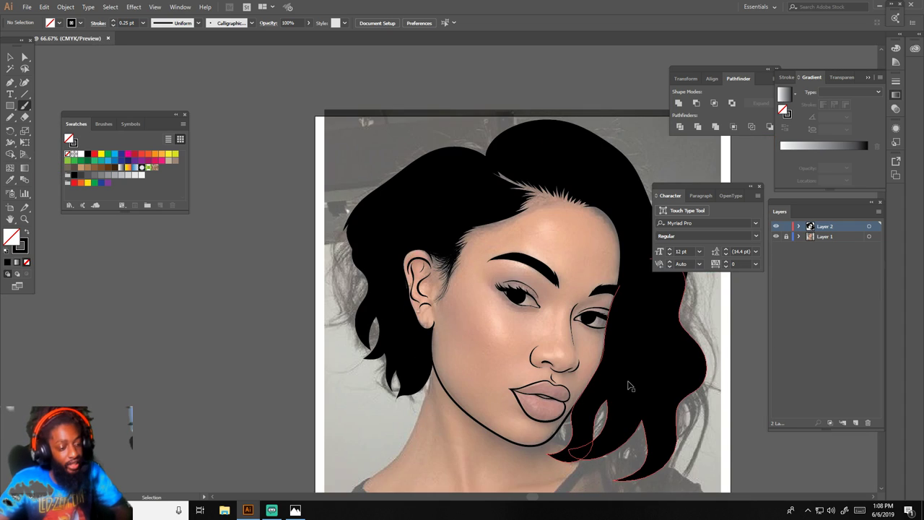
{"action": "scroll", "coordinate": [631, 383], "scroll_direction": "right", "scroll_amount": 2}
{"action": "left_click", "coordinate": [776, 237]}
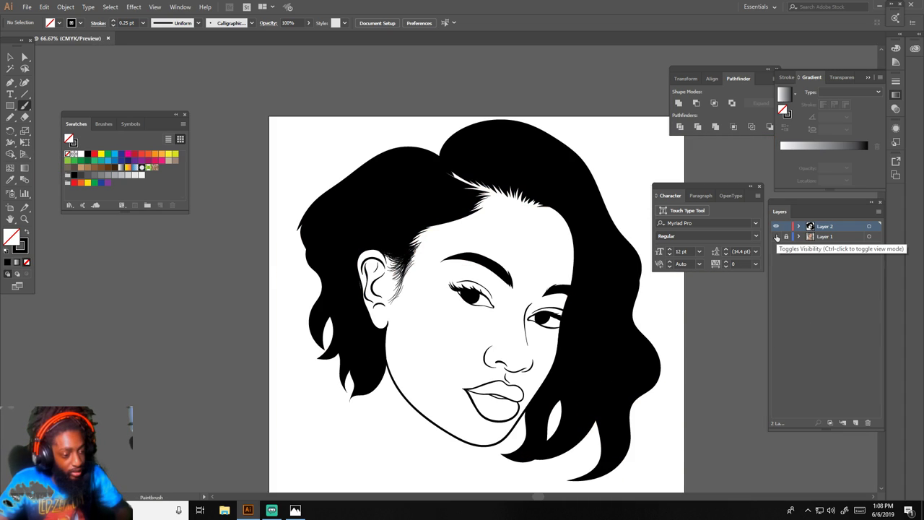
{"action": "key", "text": "ctrl+minus"}
{"action": "key", "text": "ctrl+plus"}
{"action": "key", "text": "ctrl+plus"}
{"action": "key", "text": "ctrl+plus"}
{"action": "key", "text": "ctrl+plus"}
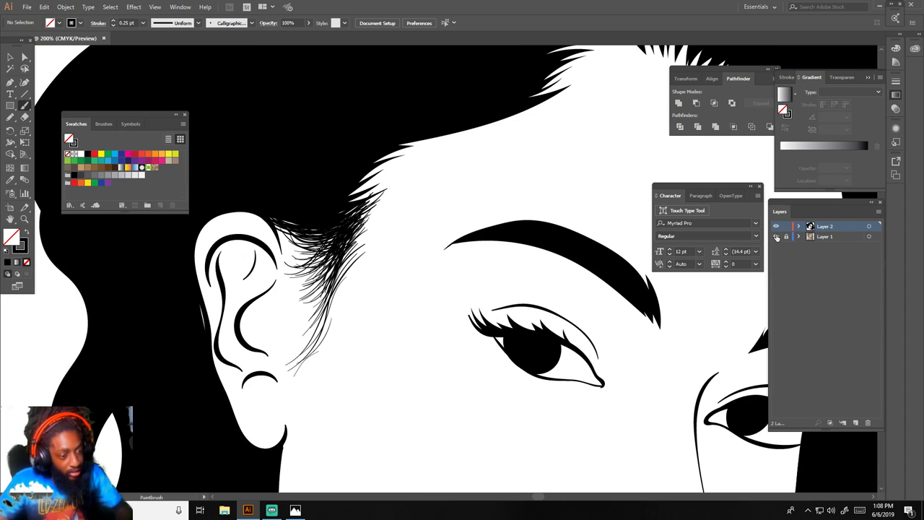
Show the photo on Layer 1 again and brush thin hairs along the hairline from the temple to the upper forehead.
{"action": "left_click", "coordinate": [776, 237]}
{"action": "scroll", "coordinate": [573, 209], "scroll_direction": "up", "scroll_amount": 2}
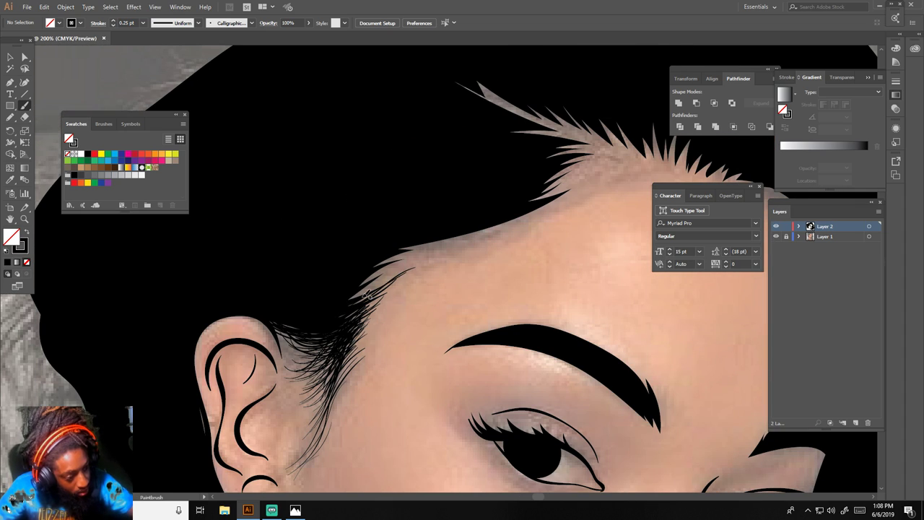
{"action": "mouse_move", "coordinate": [359, 295]}
{"action": "left_mouse_down"}
{"action": "mouse_move", "coordinate": [389, 278]}
{"action": "mouse_move", "coordinate": [361, 290]}
{"action": "mouse_move", "coordinate": [393, 265]}
{"action": "mouse_move", "coordinate": [354, 291]}
{"action": "mouse_move", "coordinate": [423, 253]}
{"action": "left_mouse_up"}
{"action": "mouse_move", "coordinate": [375, 271]}
{"action": "left_mouse_down"}
{"action": "mouse_move", "coordinate": [443, 240]}
{"action": "mouse_move", "coordinate": [405, 243]}
{"action": "mouse_move", "coordinate": [468, 242]}
{"action": "left_mouse_up"}
{"action": "left_click_drag", "start_coordinate": [389, 250], "coordinate": [488, 232]}
{"action": "left_click_drag", "start_coordinate": [426, 241], "coordinate": [520, 218]}
{"action": "left_click_drag", "start_coordinate": [462, 236], "coordinate": [610, 189]}
{"action": "left_click_drag", "start_coordinate": [538, 199], "coordinate": [607, 186]}
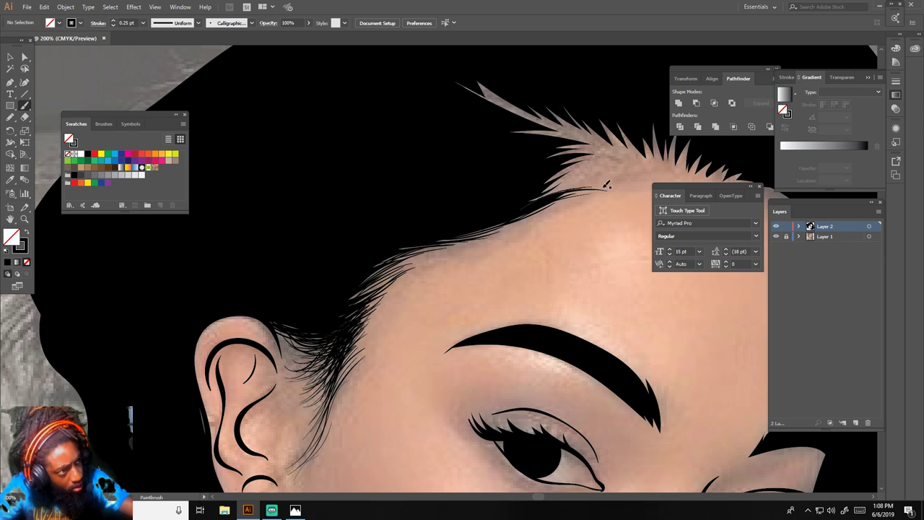
Brush fine hairs over the spiky forehead hairline corner just below the hair parting.
{"action": "left_click_drag", "start_coordinate": [530, 199], "coordinate": [613, 180]}
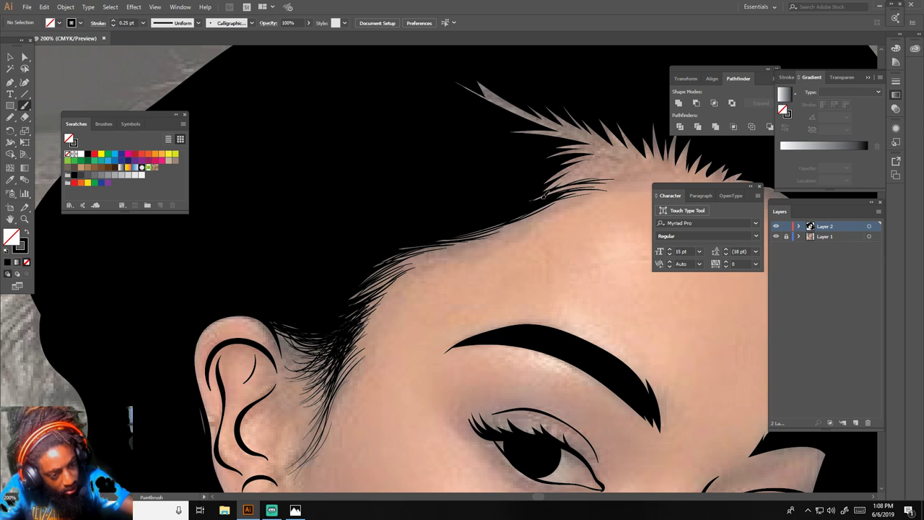
{"action": "mouse_move", "coordinate": [544, 195]}
{"action": "left_mouse_down"}
{"action": "mouse_move", "coordinate": [620, 185]}
{"action": "mouse_move", "coordinate": [602, 179]}
{"action": "mouse_move", "coordinate": [599, 166]}
{"action": "mouse_move", "coordinate": [591, 177]}
{"action": "mouse_move", "coordinate": [605, 168]}
{"action": "left_mouse_up"}
{"action": "mouse_move", "coordinate": [528, 202]}
{"action": "left_mouse_down"}
{"action": "mouse_move", "coordinate": [604, 158]}
{"action": "mouse_move", "coordinate": [610, 165]}
{"action": "left_mouse_up"}
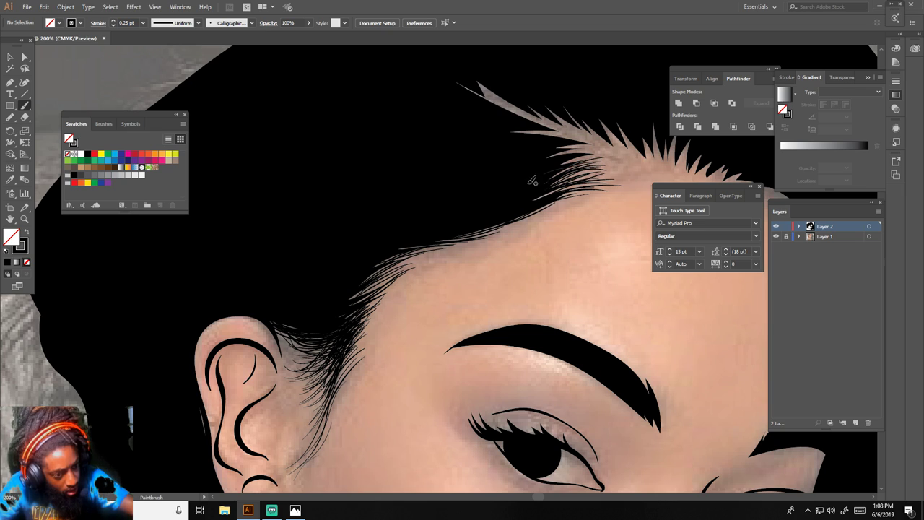
{"action": "left_click_drag", "start_coordinate": [550, 158], "coordinate": [590, 150]}
{"action": "mouse_move", "coordinate": [524, 167]}
{"action": "left_mouse_down"}
{"action": "mouse_move", "coordinate": [604, 151]}
{"action": "mouse_move", "coordinate": [589, 149]}
{"action": "left_mouse_up"}
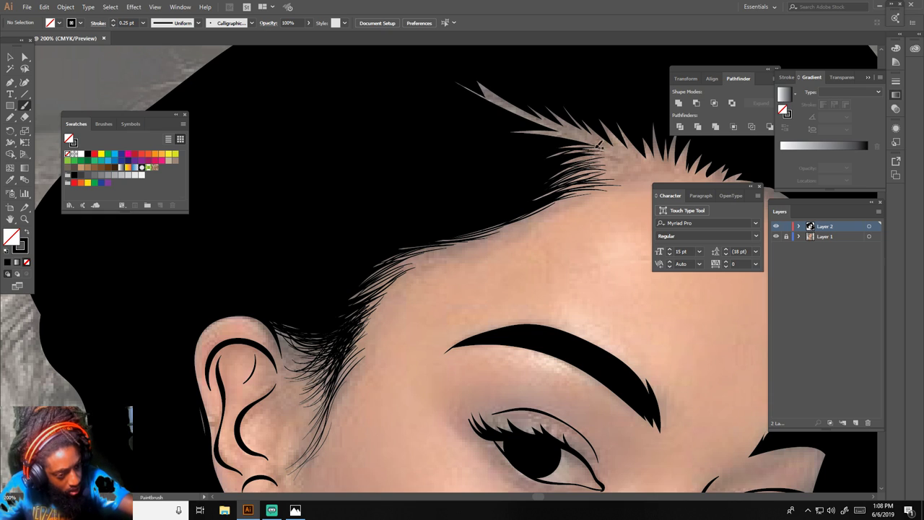
{"action": "left_click_drag", "start_coordinate": [503, 150], "coordinate": [579, 137]}
{"action": "left_click_drag", "start_coordinate": [519, 138], "coordinate": [574, 136]}
{"action": "left_click_drag", "start_coordinate": [492, 143], "coordinate": [590, 147]}
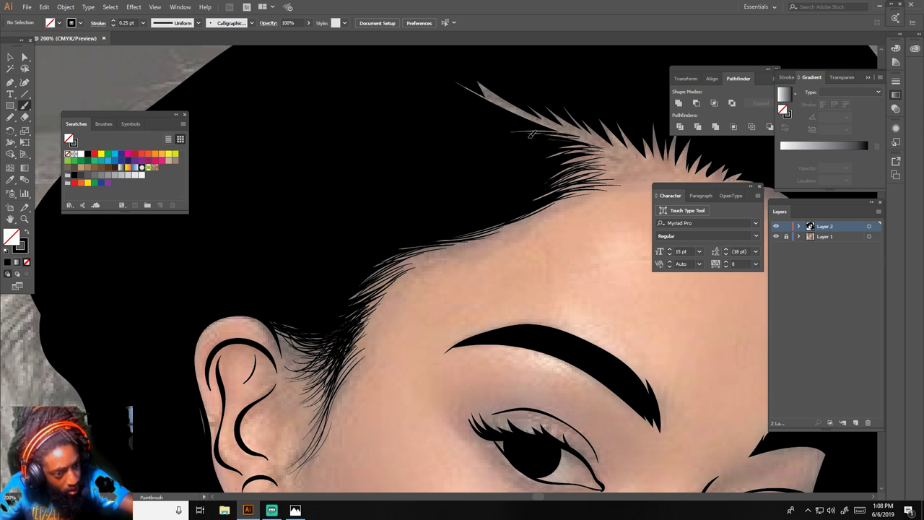
Hide the photo on Layer 1 and examine the softened temple and forehead hairline.
{"action": "key", "text": "ctrl+minus"}
{"action": "key", "text": "ctrl+minus"}
{"action": "key", "text": "ctrl+minus"}
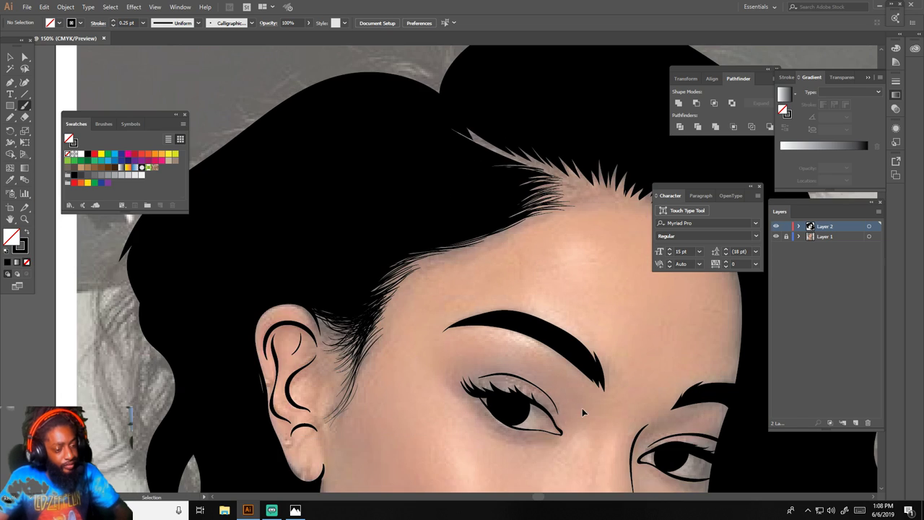
{"action": "left_click", "coordinate": [775, 237]}
{"action": "key", "text": "ctrl+minus"}
{"action": "key", "text": "ctrl+plus"}
{"action": "key", "text": "ctrl+plus"}
{"action": "key", "text": "ctrl+plus"}
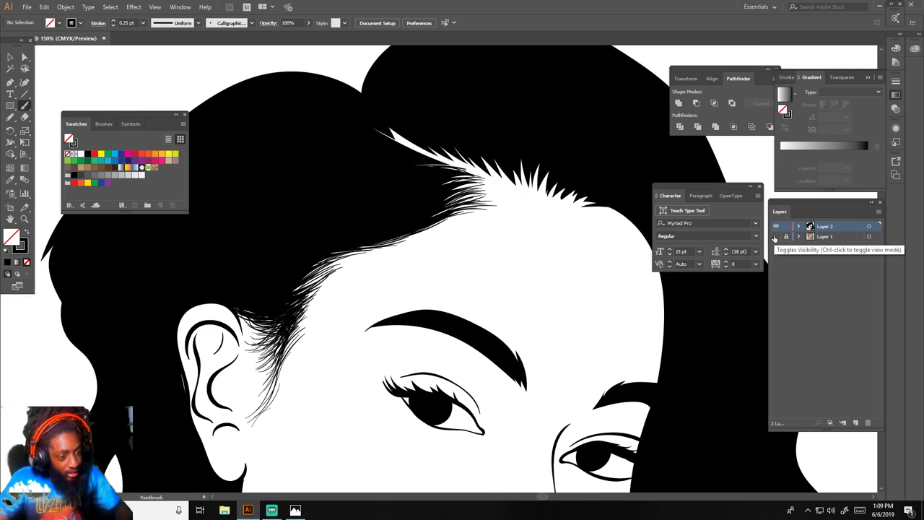
{"action": "key", "text": "ctrl+plus"}
Show the photo on Layer 1 again and set the brush stroke weight to 0.5 pt.
{"action": "left_click", "coordinate": [775, 236]}
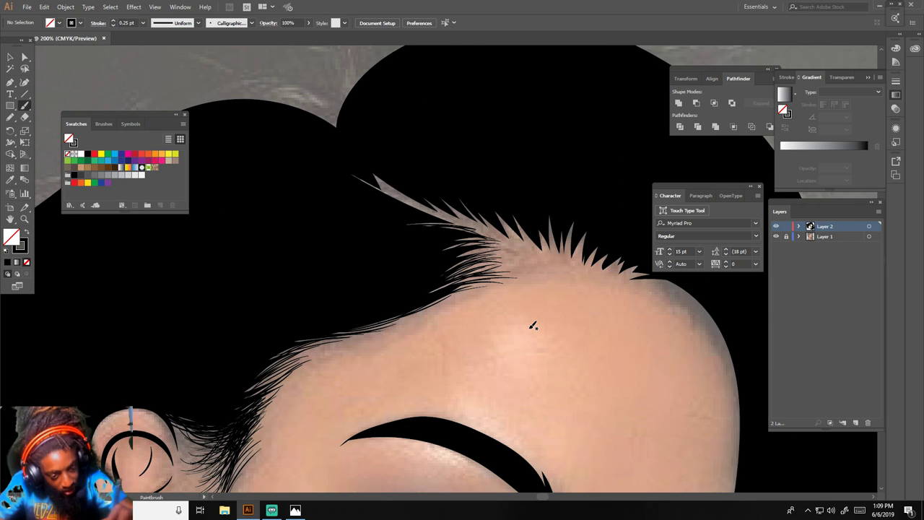
{"action": "scroll", "coordinate": [533, 325], "scroll_direction": "up", "scroll_amount": 1}
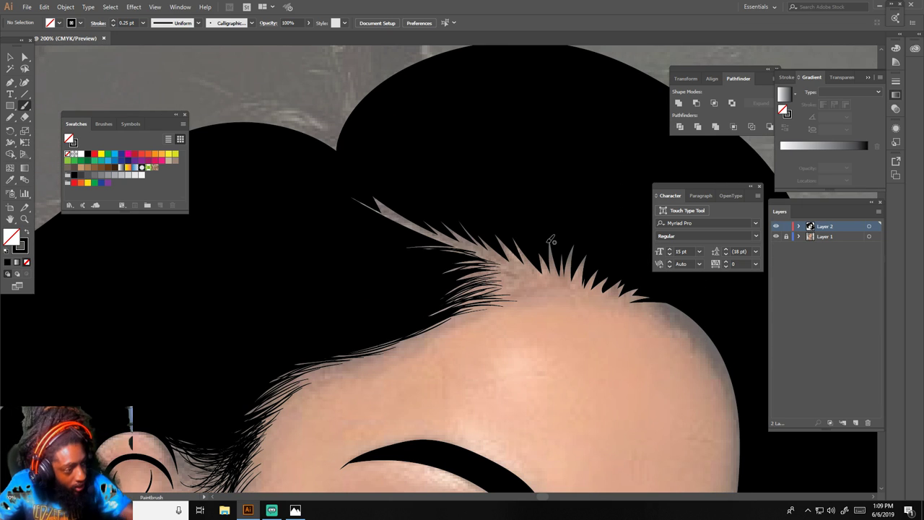
{"action": "left_click", "coordinate": [143, 23]}
{"action": "left_click", "coordinate": [155, 43]}
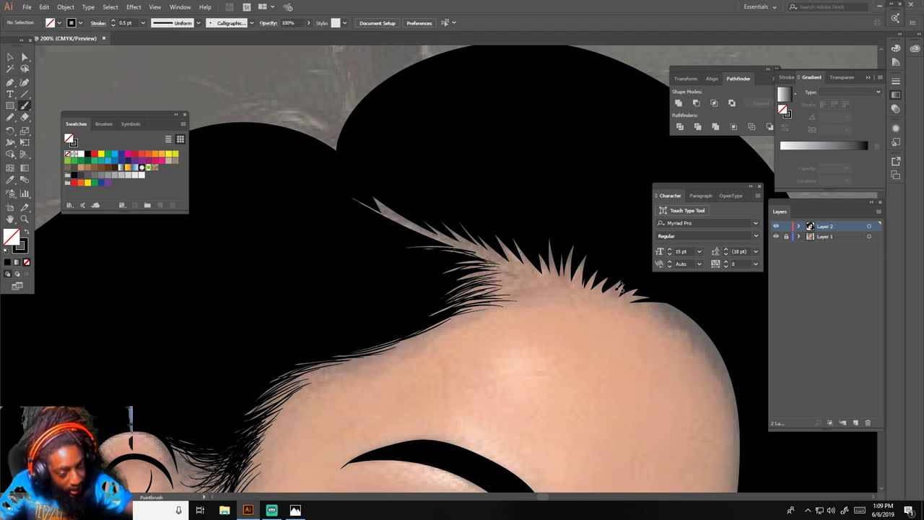
Brush curved hairs along the rounded forehead hairline on the side away from the ear, up to the spikes.
{"action": "mouse_move", "coordinate": [735, 373]}
{"action": "left_mouse_down"}
{"action": "mouse_move", "coordinate": [691, 322]}
{"action": "mouse_move", "coordinate": [627, 305]}
{"action": "left_mouse_up"}
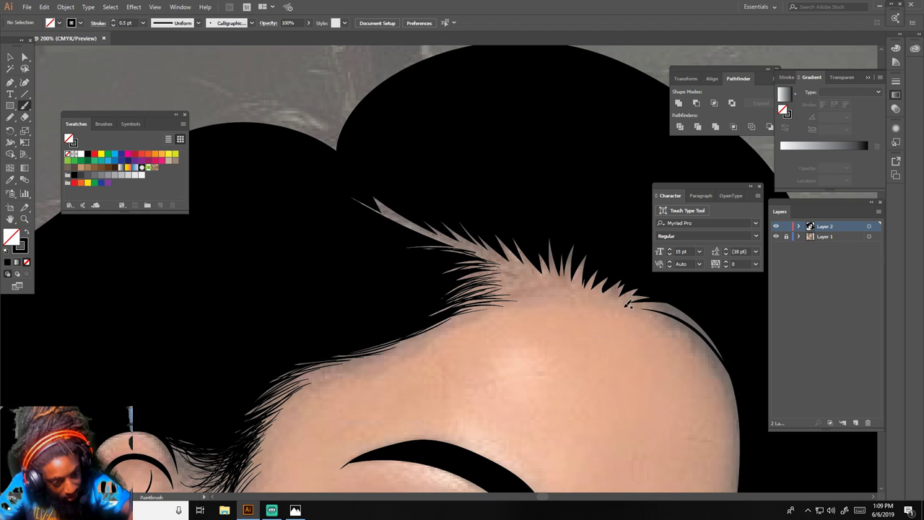
{"action": "mouse_move", "coordinate": [728, 363]}
{"action": "left_mouse_down"}
{"action": "mouse_move", "coordinate": [639, 302]}
{"action": "mouse_move", "coordinate": [611, 303]}
{"action": "left_mouse_up"}
{"action": "left_click_drag", "start_coordinate": [711, 341], "coordinate": [625, 292]}
{"action": "left_click_drag", "start_coordinate": [697, 319], "coordinate": [608, 283]}
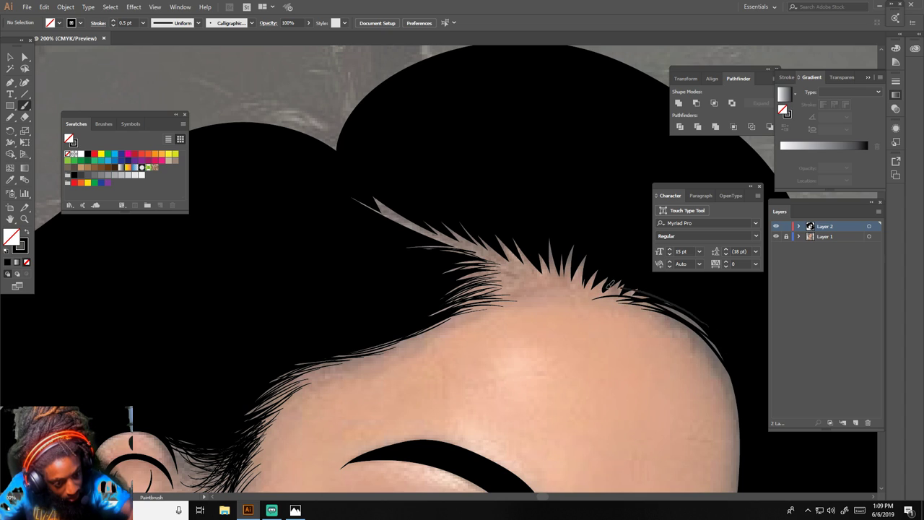
{"action": "mouse_move", "coordinate": [723, 352]}
{"action": "left_mouse_down"}
{"action": "mouse_move", "coordinate": [656, 302]}
{"action": "mouse_move", "coordinate": [619, 296]}
{"action": "left_mouse_up"}
{"action": "left_click_drag", "start_coordinate": [677, 307], "coordinate": [604, 290]}
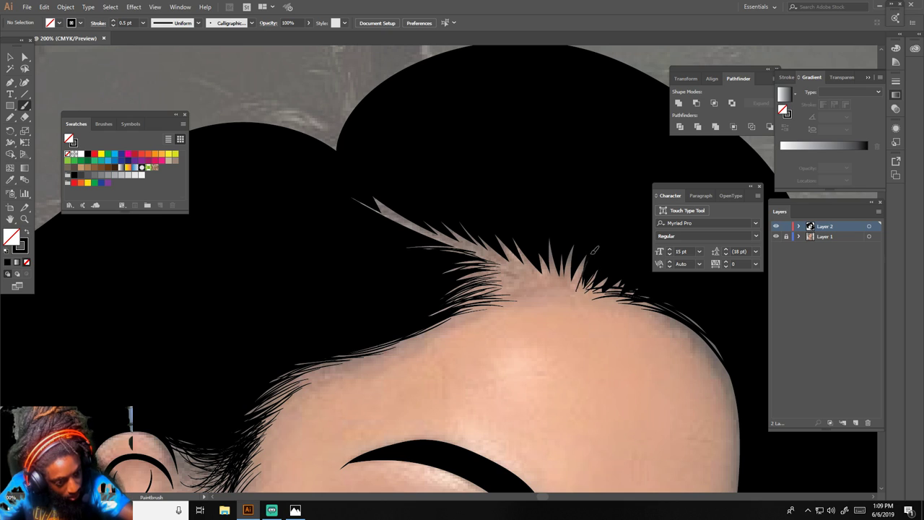
Brush short hairs between the hairline spikes at the top of the forehead and along the parting's upper edge.
{"action": "mouse_move", "coordinate": [591, 254]}
{"action": "left_mouse_down"}
{"action": "mouse_move", "coordinate": [577, 291]}
{"action": "mouse_move", "coordinate": [568, 277]}
{"action": "mouse_move", "coordinate": [629, 272]}
{"action": "mouse_move", "coordinate": [582, 289]}
{"action": "mouse_move", "coordinate": [555, 244]}
{"action": "mouse_move", "coordinate": [552, 275]}
{"action": "mouse_move", "coordinate": [556, 231]}
{"action": "left_mouse_up"}
{"action": "left_click_drag", "start_coordinate": [550, 277], "coordinate": [531, 224]}
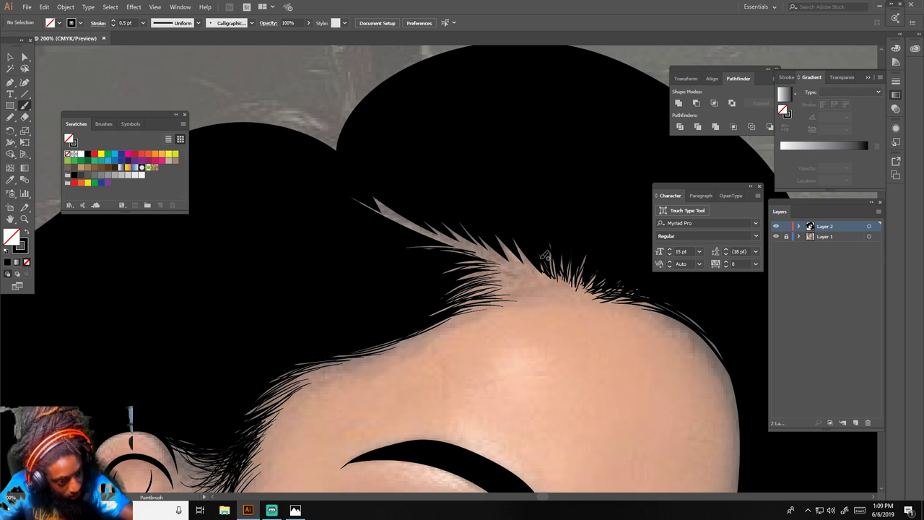
{"action": "left_click_drag", "start_coordinate": [540, 275], "coordinate": [509, 223]}
{"action": "left_click_drag", "start_coordinate": [523, 270], "coordinate": [504, 225]}
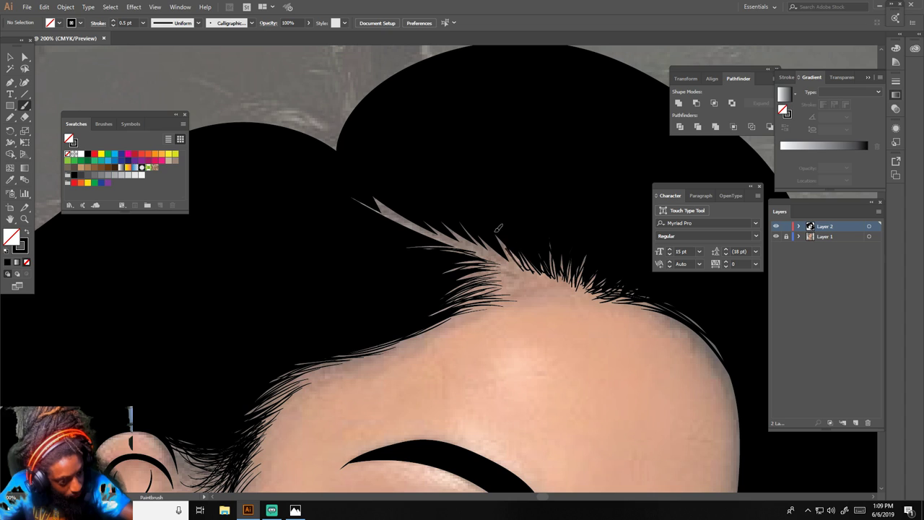
{"action": "mouse_move", "coordinate": [499, 258]}
{"action": "left_mouse_down"}
{"action": "mouse_move", "coordinate": [468, 216]}
{"action": "mouse_move", "coordinate": [431, 209]}
{"action": "left_mouse_up"}
{"action": "left_click_drag", "start_coordinate": [471, 248], "coordinate": [421, 208]}
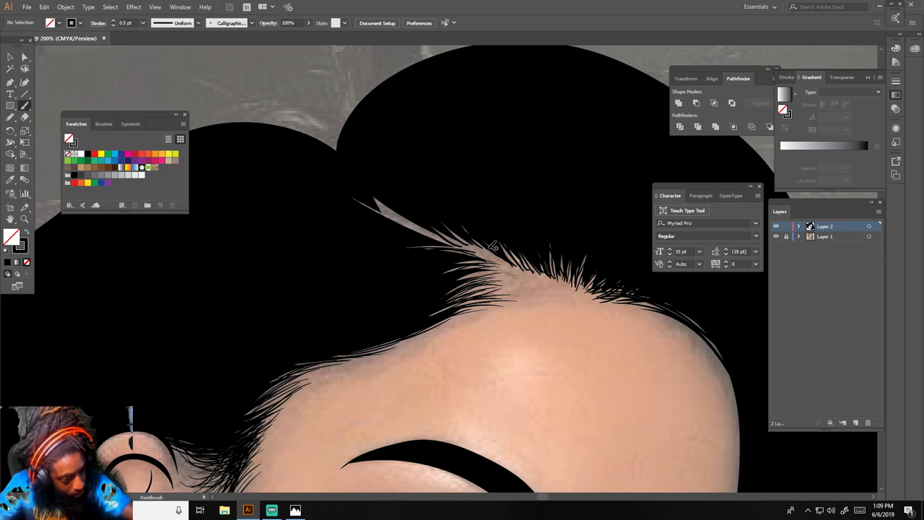
Brush fine hairs from the top of the forehead back into the wide end of the hair parting.
{"action": "left_click_drag", "start_coordinate": [490, 253], "coordinate": [419, 200]}
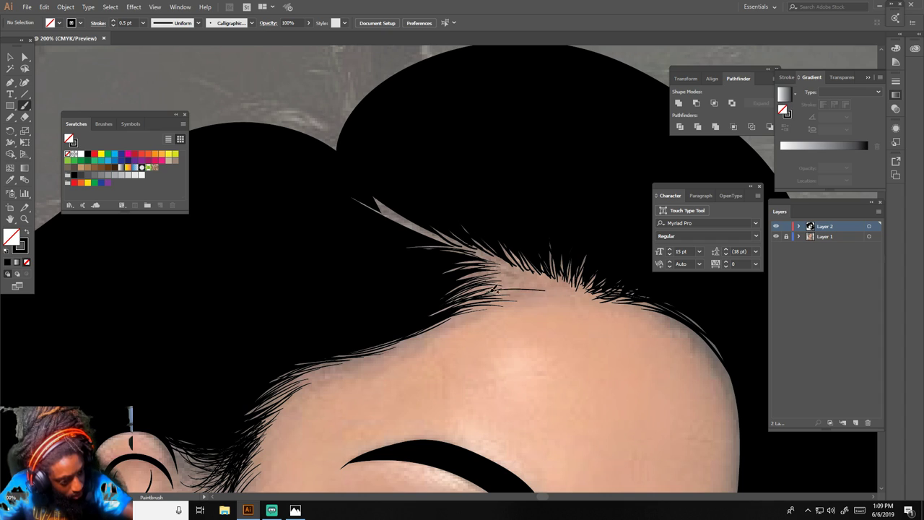
{"action": "mouse_move", "coordinate": [541, 280]}
{"action": "left_mouse_down"}
{"action": "mouse_move", "coordinate": [429, 299]}
{"action": "mouse_move", "coordinate": [442, 301]}
{"action": "mouse_move", "coordinate": [443, 283]}
{"action": "mouse_move", "coordinate": [425, 277]}
{"action": "left_mouse_up"}
{"action": "left_click_drag", "start_coordinate": [518, 269], "coordinate": [416, 271]}
{"action": "left_click_drag", "start_coordinate": [515, 265], "coordinate": [395, 260]}
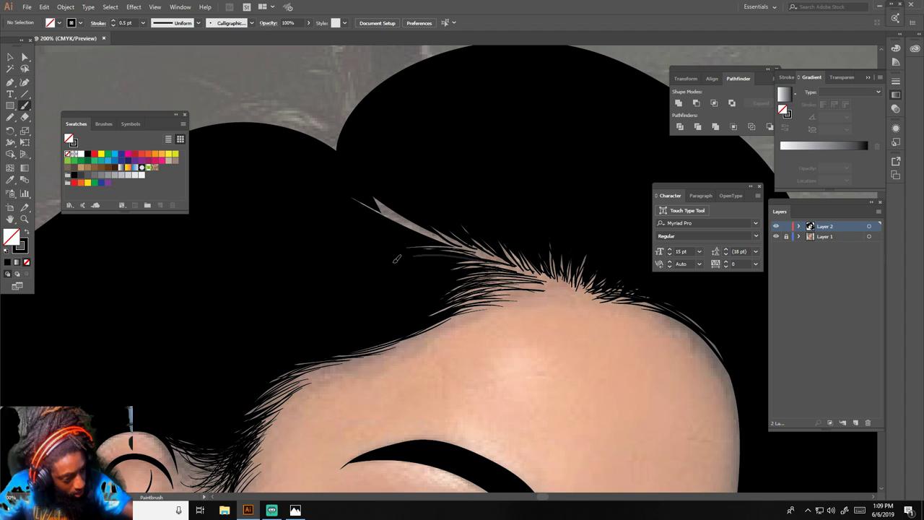
Brush hairs along the narrow upper end of the parting to cover the remaining gap in the black hair.
{"action": "mouse_move", "coordinate": [494, 258]}
{"action": "left_mouse_down"}
{"action": "mouse_move", "coordinate": [404, 260]}
{"action": "mouse_move", "coordinate": [418, 218]}
{"action": "left_mouse_up"}
{"action": "mouse_move", "coordinate": [438, 236]}
{"action": "left_mouse_down"}
{"action": "mouse_move", "coordinate": [389, 215]}
{"action": "mouse_move", "coordinate": [362, 187]}
{"action": "mouse_move", "coordinate": [385, 203]}
{"action": "mouse_move", "coordinate": [346, 197]}
{"action": "mouse_move", "coordinate": [365, 174]}
{"action": "left_mouse_up"}
{"action": "left_click_drag", "start_coordinate": [400, 222], "coordinate": [346, 184]}
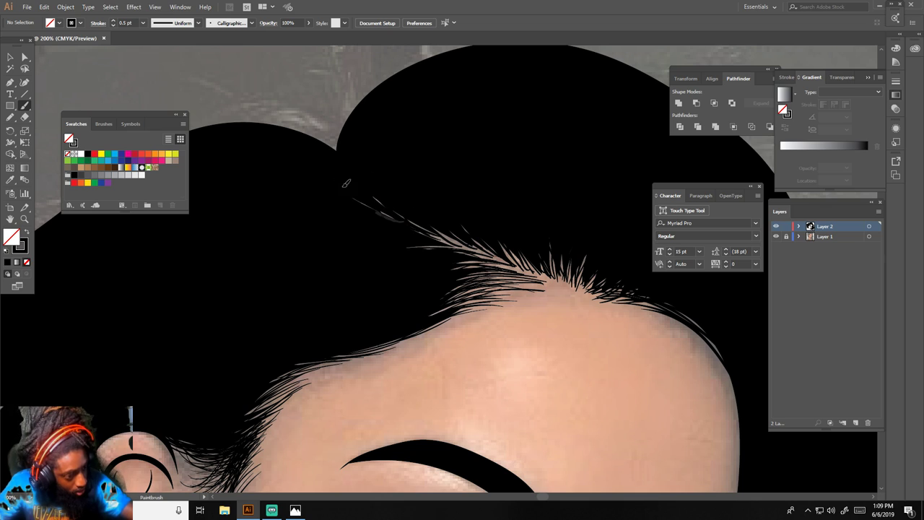
{"action": "left_click_drag", "start_coordinate": [403, 221], "coordinate": [378, 182]}
{"action": "mouse_move", "coordinate": [387, 214]}
{"action": "left_mouse_down"}
{"action": "mouse_move", "coordinate": [347, 165]}
{"action": "mouse_move", "coordinate": [339, 175]}
{"action": "left_mouse_up"}
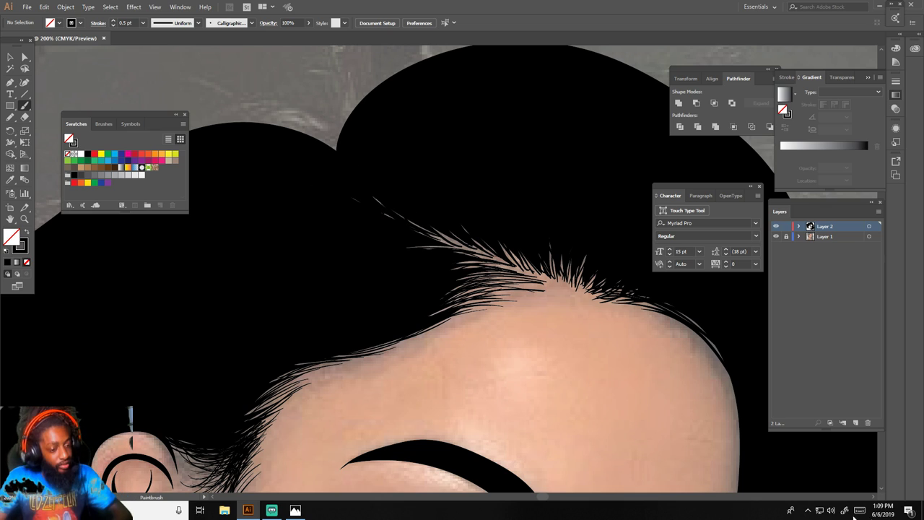
Hide the photo on Layer 1, examine the whole line-art portrait, and show the photo again.
{"action": "key", "text": "ctrl+minus"}
{"action": "key", "text": "ctrl+minus"}
{"action": "key", "text": "ctrl+minus"}
{"action": "key", "text": "ctrl+minus"}
{"action": "scroll", "coordinate": [698, 418], "scroll_direction": "down", "scroll_amount": 4}
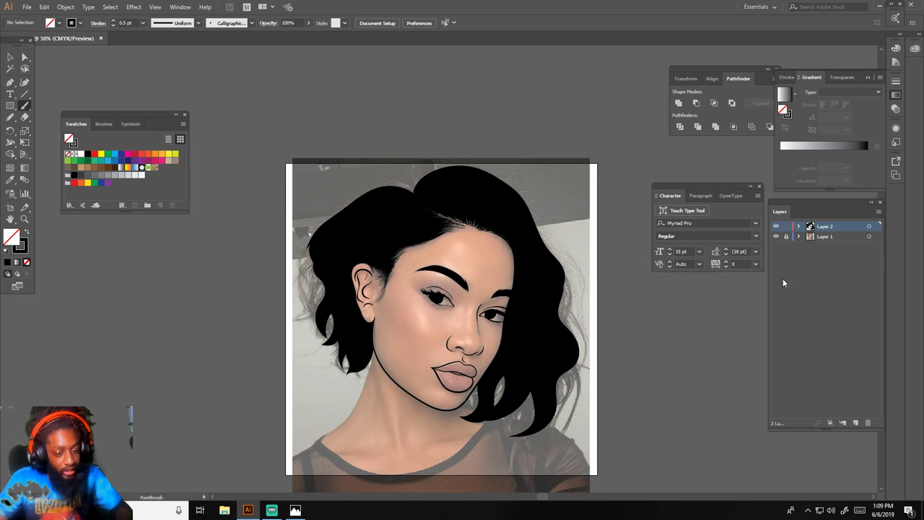
{"action": "left_click", "coordinate": [776, 236]}
{"action": "key", "text": "ctrl+minus"}
{"action": "key", "text": "ctrl+equal"}
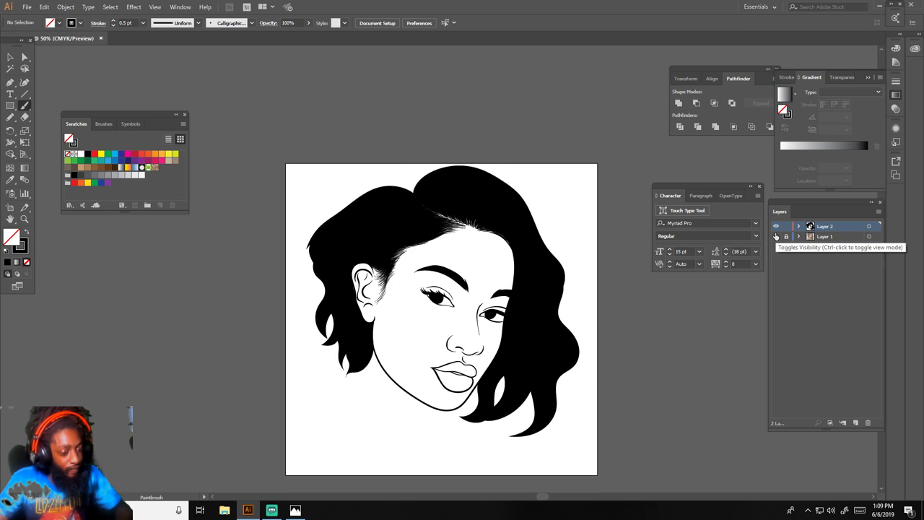
{"action": "key", "text": "ctrl+equal"}
{"action": "left_click", "coordinate": [776, 236]}
Brush a thin loose strand outside the lower curls of the long hair side and set the brush stroke weight to 2 pt.
{"action": "scroll", "coordinate": [639, 313], "scroll_direction": "down", "scroll_amount": 1}
{"action": "scroll", "coordinate": [639, 313], "scroll_direction": "up", "scroll_amount": 2}
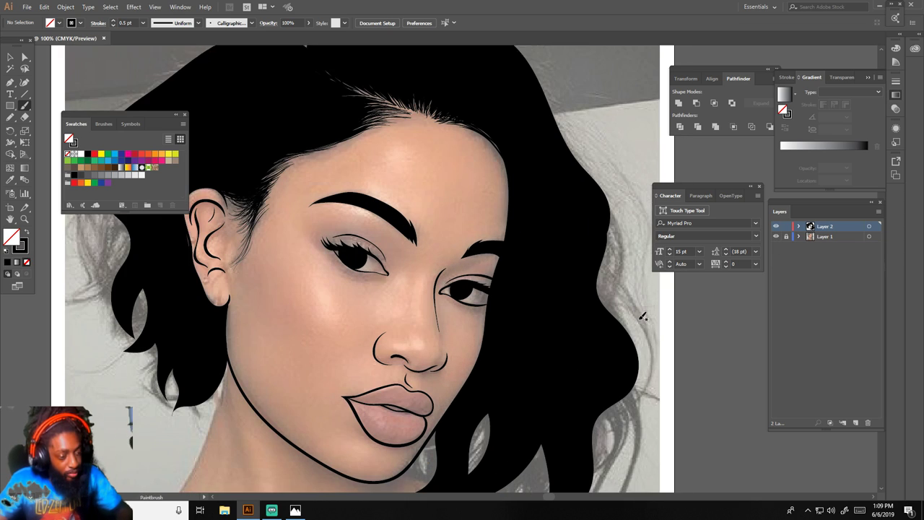
{"action": "left_click", "coordinate": [143, 23]}
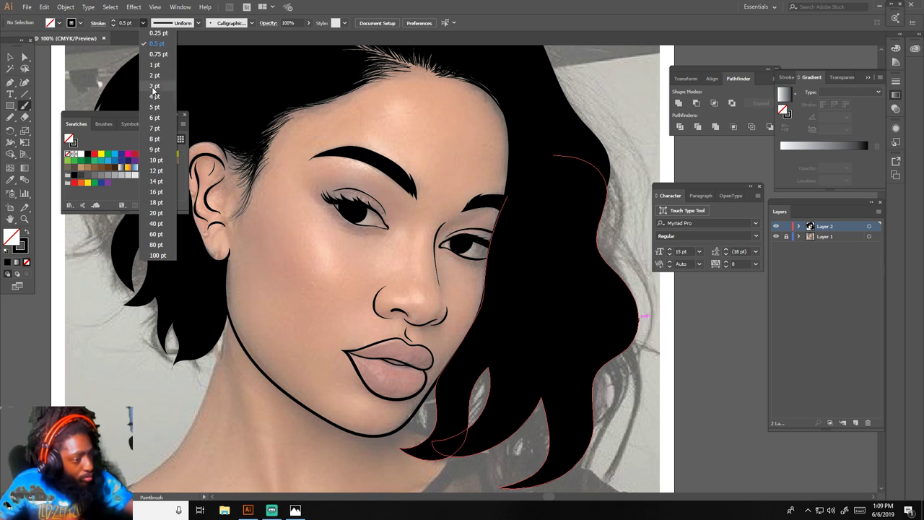
{"action": "left_click", "coordinate": [578, 459]}
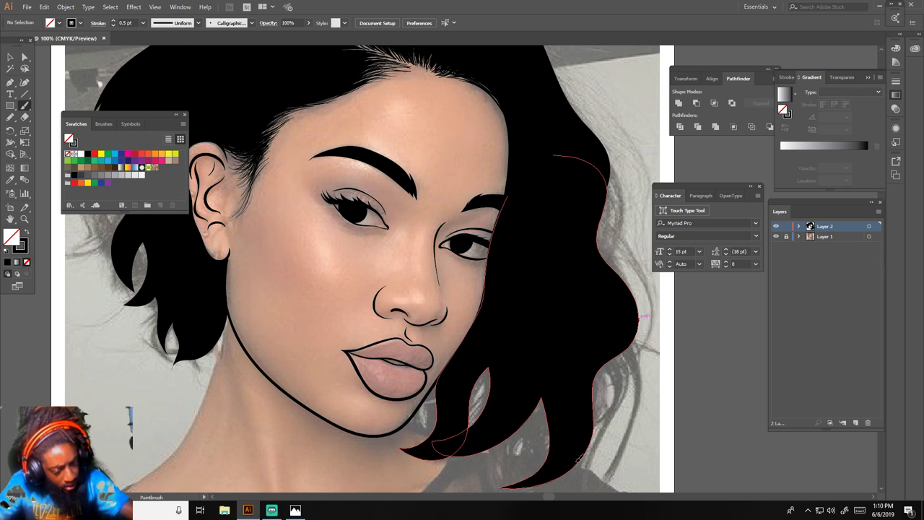
{"action": "left_click_drag", "start_coordinate": [612, 397], "coordinate": [610, 391]}
{"action": "left_click", "coordinate": [143, 23]}
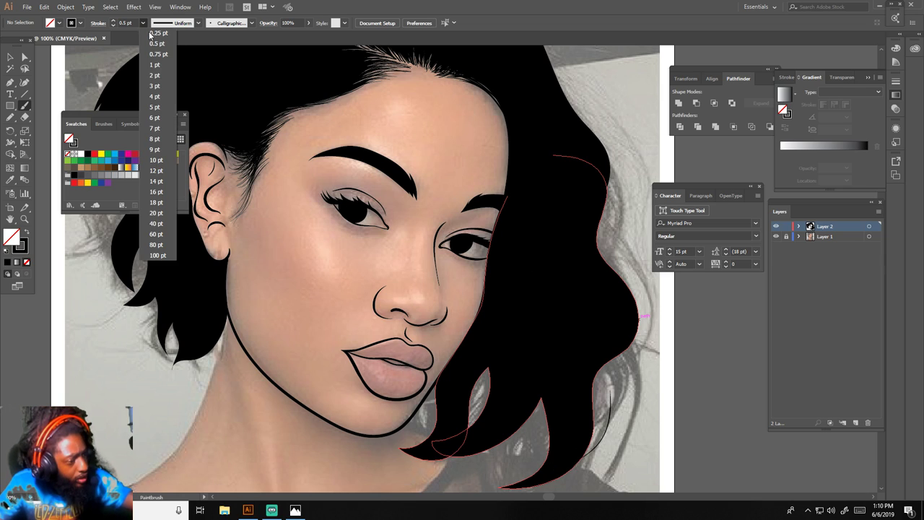
{"action": "left_click", "coordinate": [158, 77]}
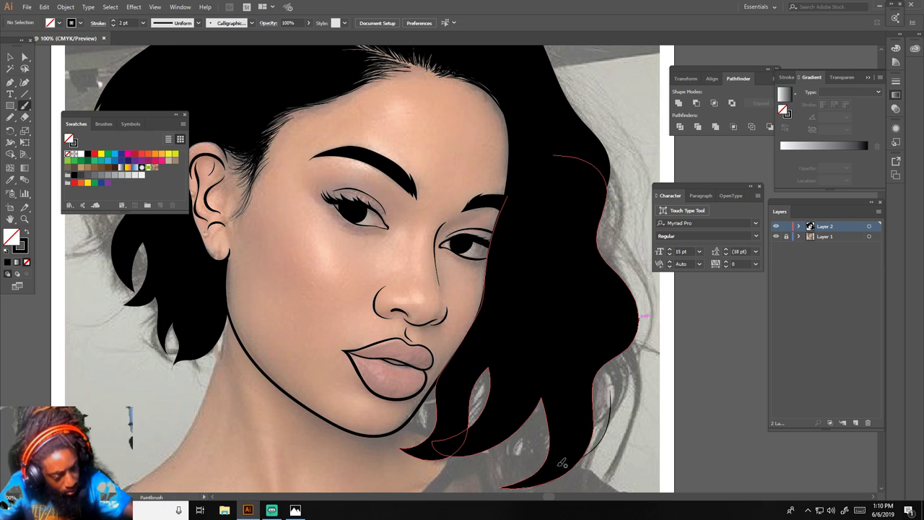
Brush loose curved strands outside and beneath the lowest curl of the long hair side, following the photo.
{"action": "mouse_move", "coordinate": [558, 466]}
{"action": "left_mouse_down"}
{"action": "mouse_move", "coordinate": [610, 423]}
{"action": "mouse_move", "coordinate": [626, 334]}
{"action": "mouse_move", "coordinate": [626, 403]}
{"action": "mouse_move", "coordinate": [555, 467]}
{"action": "mouse_move", "coordinate": [614, 310]}
{"action": "mouse_move", "coordinate": [558, 472]}
{"action": "left_mouse_up"}
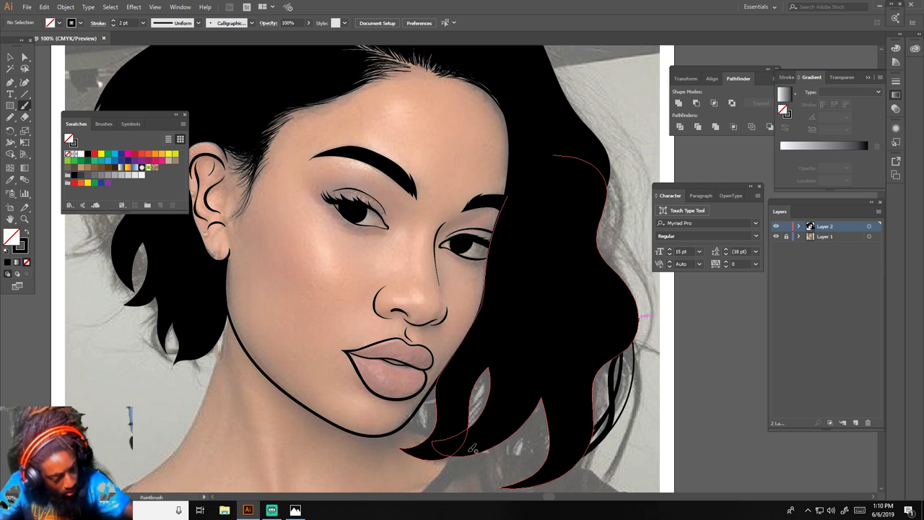
{"action": "scroll", "coordinate": [473, 448], "scroll_direction": "down", "scroll_amount": 1}
{"action": "left_click_drag", "start_coordinate": [552, 309], "coordinate": [529, 422]}
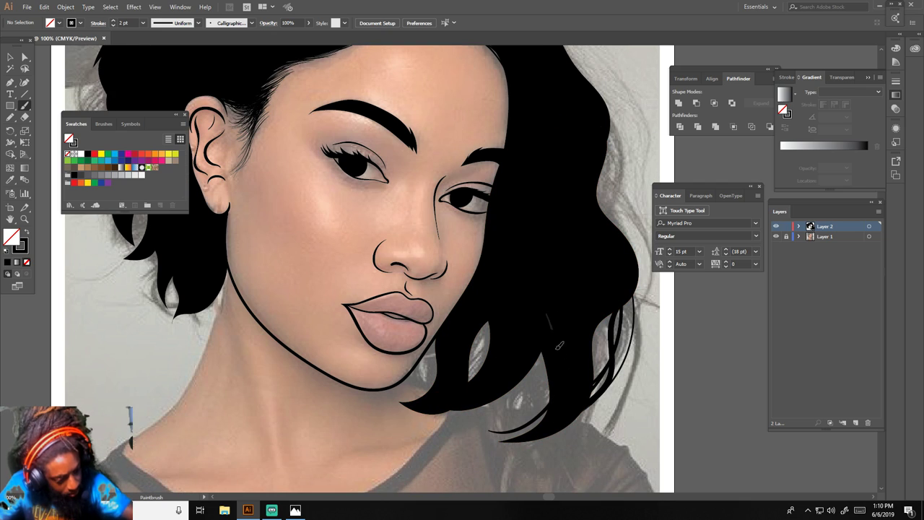
{"action": "mouse_move", "coordinate": [553, 335]}
{"action": "left_mouse_down"}
{"action": "mouse_move", "coordinate": [484, 431]}
{"action": "mouse_move", "coordinate": [552, 423]}
{"action": "mouse_move", "coordinate": [572, 329]}
{"action": "left_mouse_up"}
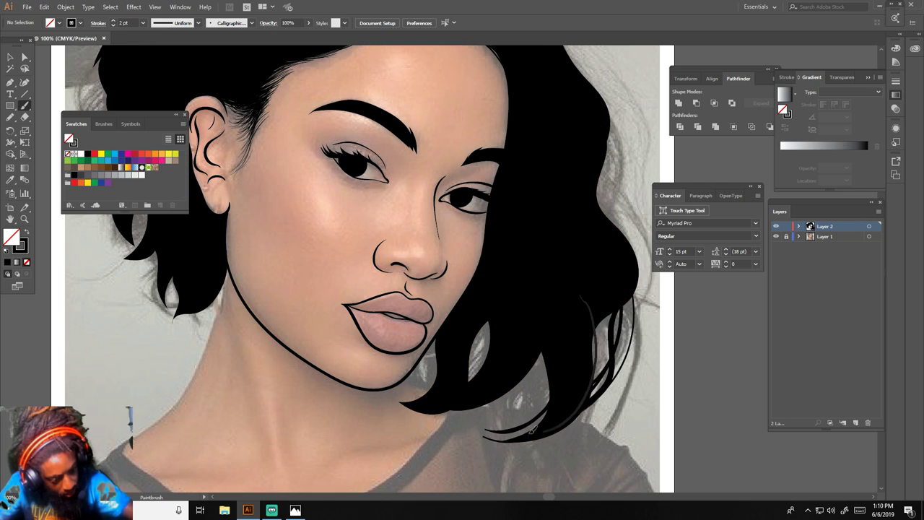
{"action": "mouse_move", "coordinate": [538, 434]}
{"action": "left_mouse_down"}
{"action": "mouse_move", "coordinate": [606, 420]}
{"action": "mouse_move", "coordinate": [637, 355]}
{"action": "mouse_move", "coordinate": [612, 190]}
{"action": "mouse_move", "coordinate": [615, 338]}
{"action": "mouse_move", "coordinate": [625, 246]}
{"action": "mouse_move", "coordinate": [566, 171]}
{"action": "left_mouse_up"}
Brush long wavy strands along the outer edge of the long hair side, including a wide loop beside the bulging wave.
{"action": "scroll", "coordinate": [613, 187], "scroll_direction": "up", "scroll_amount": 3}
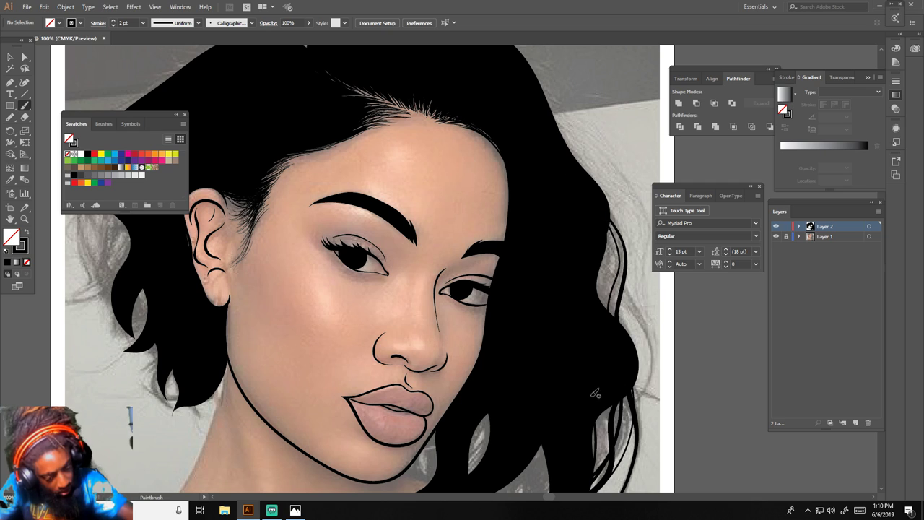
{"action": "mouse_move", "coordinate": [591, 397]}
{"action": "left_mouse_down"}
{"action": "mouse_move", "coordinate": [638, 391]}
{"action": "mouse_move", "coordinate": [646, 318]}
{"action": "mouse_move", "coordinate": [577, 251]}
{"action": "left_mouse_up"}
{"action": "mouse_move", "coordinate": [607, 367]}
{"action": "left_mouse_down"}
{"action": "mouse_move", "coordinate": [600, 263]}
{"action": "mouse_move", "coordinate": [612, 225]}
{"action": "mouse_move", "coordinate": [592, 172]}
{"action": "left_mouse_up"}
{"action": "mouse_move", "coordinate": [602, 343]}
{"action": "left_mouse_down"}
{"action": "mouse_move", "coordinate": [598, 286]}
{"action": "mouse_move", "coordinate": [620, 220]}
{"action": "mouse_move", "coordinate": [571, 153]}
{"action": "left_mouse_up"}
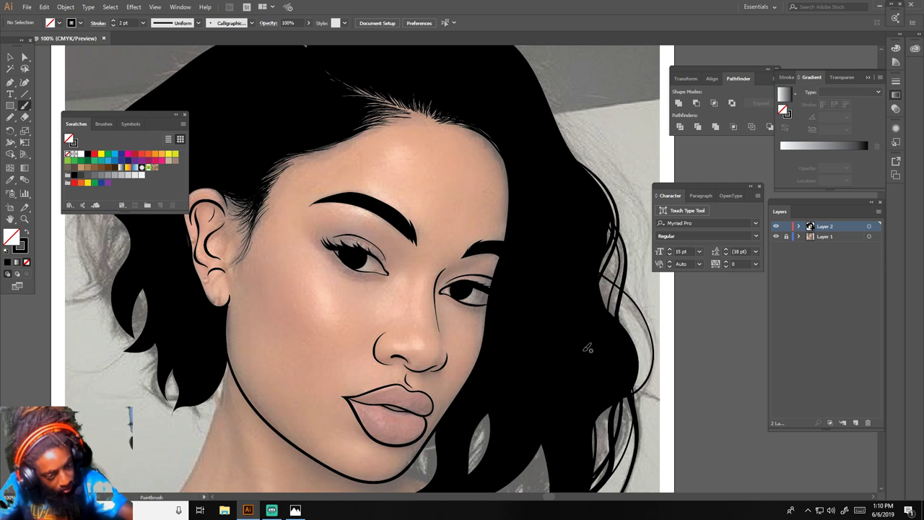
{"action": "mouse_move", "coordinate": [588, 350]}
{"action": "left_mouse_down"}
{"action": "mouse_move", "coordinate": [617, 218]}
{"action": "mouse_move", "coordinate": [568, 151]}
{"action": "mouse_move", "coordinate": [549, 101]}
{"action": "left_mouse_up"}
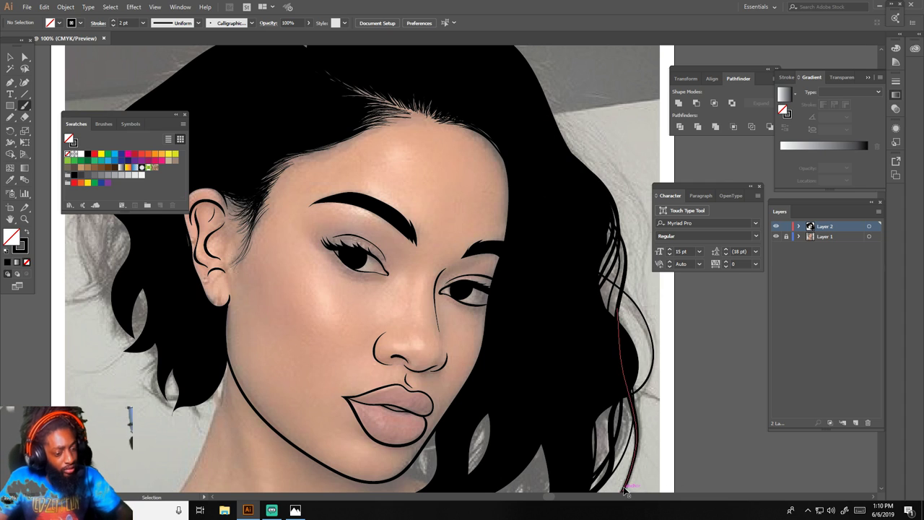
Brush curved strands across the gap between the two lower curls of the long hair side.
{"action": "key", "text": "ctrl+minus"}
{"action": "key", "text": "ctrl+minus"}
{"action": "key", "text": "ctrl+minus"}
{"action": "key", "text": "ctrl+plus"}
{"action": "key", "text": "ctrl+plus"}
{"action": "key", "text": "ctrl+plus"}
{"action": "scroll", "coordinate": [594, 462], "scroll_direction": "up", "scroll_amount": 2}
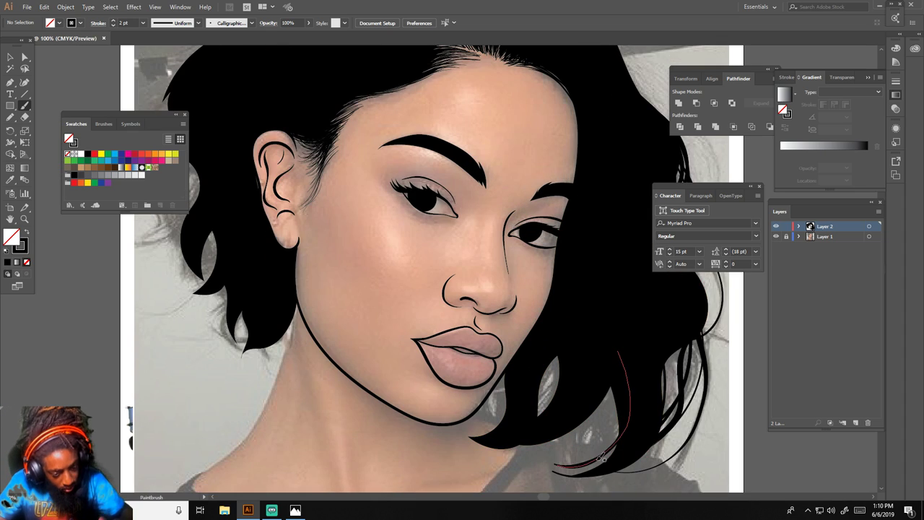
{"action": "scroll", "coordinate": [594, 461], "scroll_direction": "down", "scroll_amount": 1}
{"action": "key", "text": "b"}
{"action": "mouse_move", "coordinate": [621, 338]}
{"action": "left_mouse_down"}
{"action": "mouse_move", "coordinate": [540, 398]}
{"action": "mouse_move", "coordinate": [610, 332]}
{"action": "left_mouse_up"}
{"action": "left_click_drag", "start_coordinate": [532, 389], "coordinate": [618, 348]}
{"action": "left_click_drag", "start_coordinate": [642, 387], "coordinate": [599, 358]}
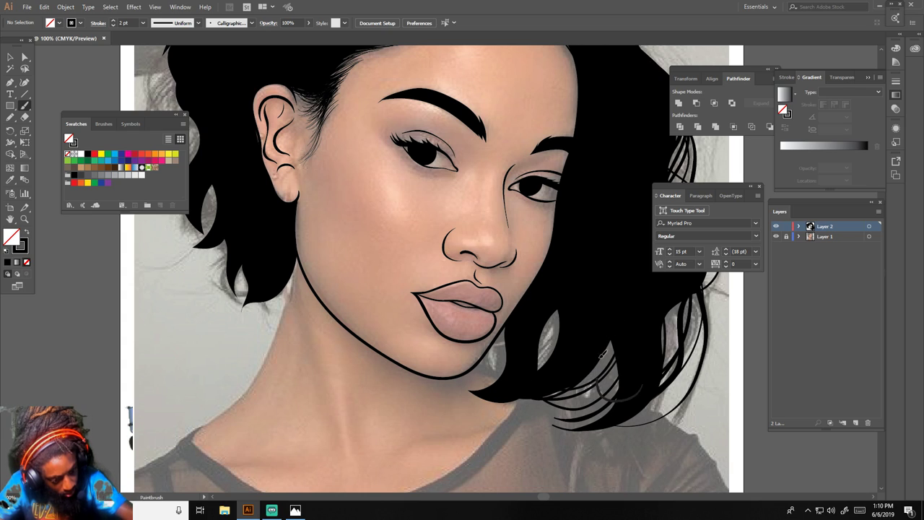
{"action": "mouse_move", "coordinate": [623, 398]}
{"action": "left_mouse_down"}
{"action": "mouse_move", "coordinate": [621, 343]}
{"action": "mouse_move", "coordinate": [625, 360]}
{"action": "left_mouse_up"}
{"action": "left_click_drag", "start_coordinate": [632, 407], "coordinate": [588, 375]}
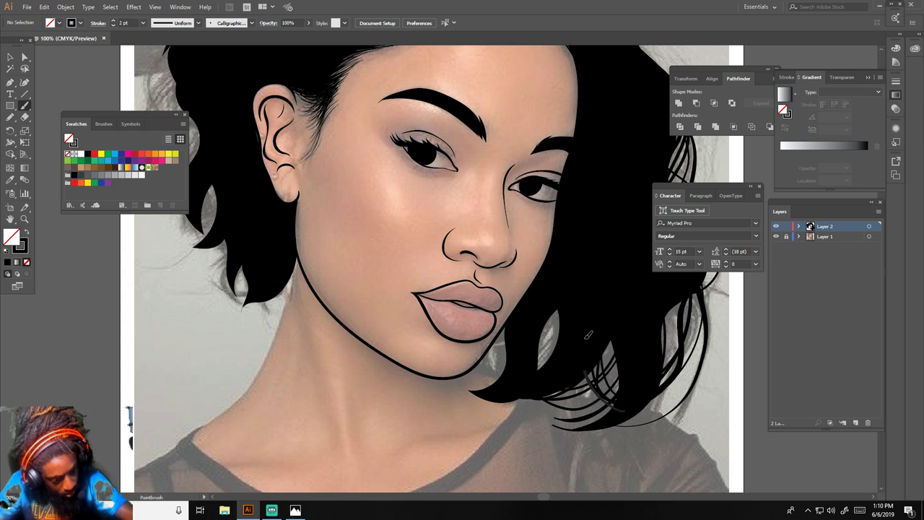
Brush overlapping strands sweeping under the long side's lower curls toward the neck to thicken the bottom of the hair.
{"action": "mouse_move", "coordinate": [622, 337]}
{"action": "left_mouse_down"}
{"action": "mouse_move", "coordinate": [539, 395]}
{"action": "mouse_move", "coordinate": [529, 388]}
{"action": "left_mouse_up"}
{"action": "mouse_move", "coordinate": [626, 364]}
{"action": "left_mouse_down"}
{"action": "mouse_move", "coordinate": [562, 397]}
{"action": "mouse_move", "coordinate": [519, 390]}
{"action": "left_mouse_up"}
{"action": "left_click_drag", "start_coordinate": [559, 346], "coordinate": [510, 387]}
{"action": "left_click_drag", "start_coordinate": [561, 292], "coordinate": [517, 377]}
{"action": "left_click_drag", "start_coordinate": [563, 328], "coordinate": [516, 375]}
{"action": "left_click_drag", "start_coordinate": [568, 383], "coordinate": [520, 390]}
{"action": "left_click_drag", "start_coordinate": [630, 409], "coordinate": [523, 376]}
{"action": "mouse_move", "coordinate": [634, 390]}
{"action": "left_mouse_down"}
{"action": "mouse_move", "coordinate": [537, 411]}
{"action": "mouse_move", "coordinate": [606, 403]}
{"action": "mouse_move", "coordinate": [527, 396]}
{"action": "left_mouse_up"}
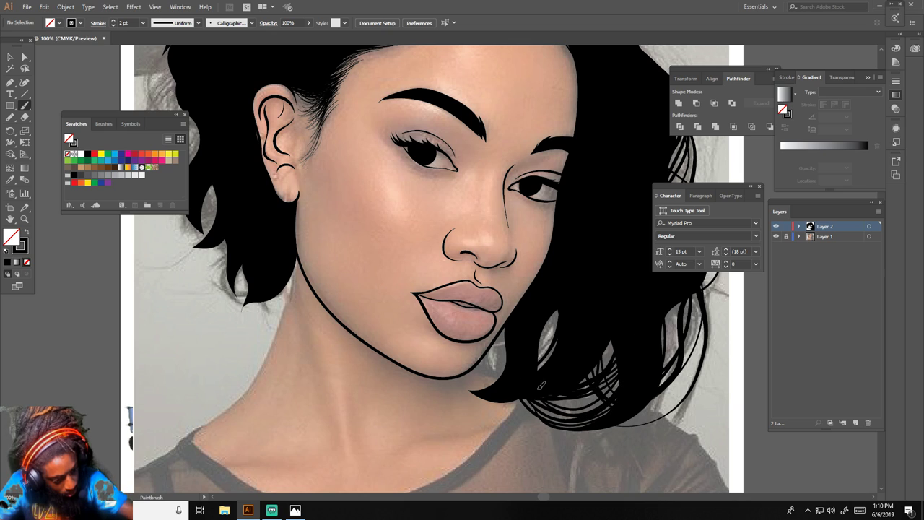
Brush more strands beneath the inner curl near the neck and inside the oval gap beside the jaw.
{"action": "left_click_drag", "start_coordinate": [592, 408], "coordinate": [538, 390]}
{"action": "left_click_drag", "start_coordinate": [625, 394], "coordinate": [510, 379]}
{"action": "mouse_move", "coordinate": [517, 347]}
{"action": "left_mouse_down"}
{"action": "mouse_move", "coordinate": [484, 387]}
{"action": "mouse_move", "coordinate": [469, 374]}
{"action": "mouse_move", "coordinate": [503, 388]}
{"action": "mouse_move", "coordinate": [545, 345]}
{"action": "mouse_move", "coordinate": [560, 264]}
{"action": "left_mouse_up"}
{"action": "left_click_drag", "start_coordinate": [540, 366], "coordinate": [568, 297]}
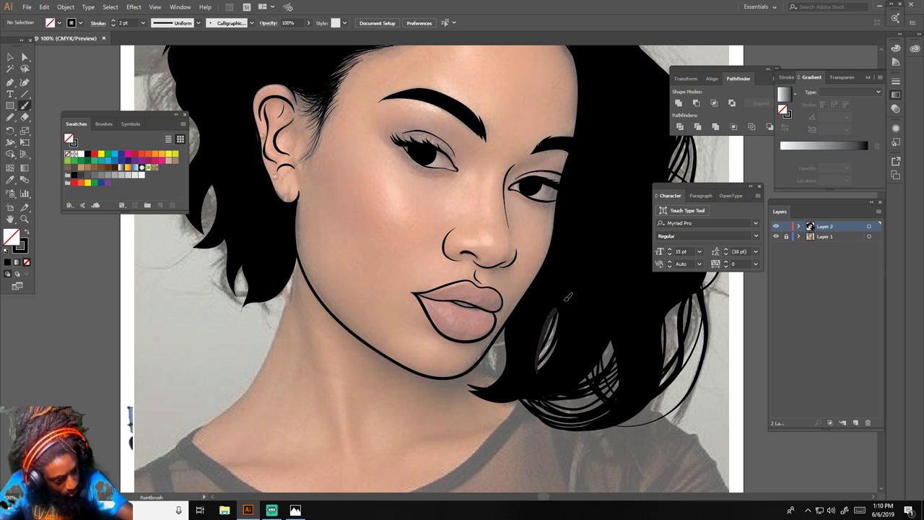
Brush loose curled strands at the lowest tips of the short hair side below the ear.
{"action": "scroll", "coordinate": [481, 453], "scroll_direction": "down", "scroll_amount": 4}
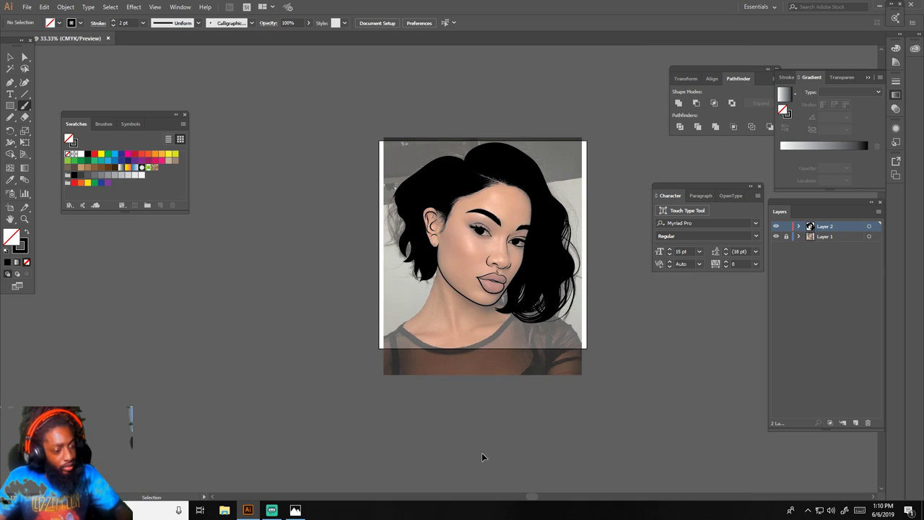
{"action": "scroll", "coordinate": [478, 449], "scroll_direction": "up", "scroll_amount": 5}
{"action": "scroll", "coordinate": [483, 447], "scroll_direction": "up", "scroll_amount": 2}
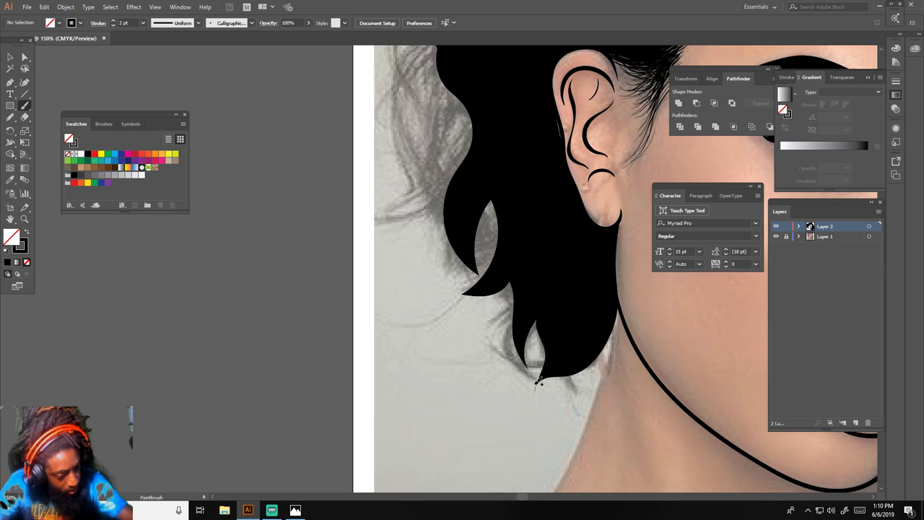
{"action": "mouse_move", "coordinate": [539, 378]}
{"action": "left_mouse_down"}
{"action": "mouse_move", "coordinate": [505, 325]}
{"action": "mouse_move", "coordinate": [526, 329]}
{"action": "left_mouse_up"}
{"action": "mouse_move", "coordinate": [532, 374]}
{"action": "left_mouse_down"}
{"action": "mouse_move", "coordinate": [513, 351]}
{"action": "mouse_move", "coordinate": [542, 293]}
{"action": "mouse_move", "coordinate": [509, 319]}
{"action": "mouse_move", "coordinate": [511, 361]}
{"action": "mouse_move", "coordinate": [527, 272]}
{"action": "mouse_move", "coordinate": [516, 286]}
{"action": "mouse_move", "coordinate": [463, 294]}
{"action": "mouse_move", "coordinate": [443, 316]}
{"action": "left_mouse_up"}
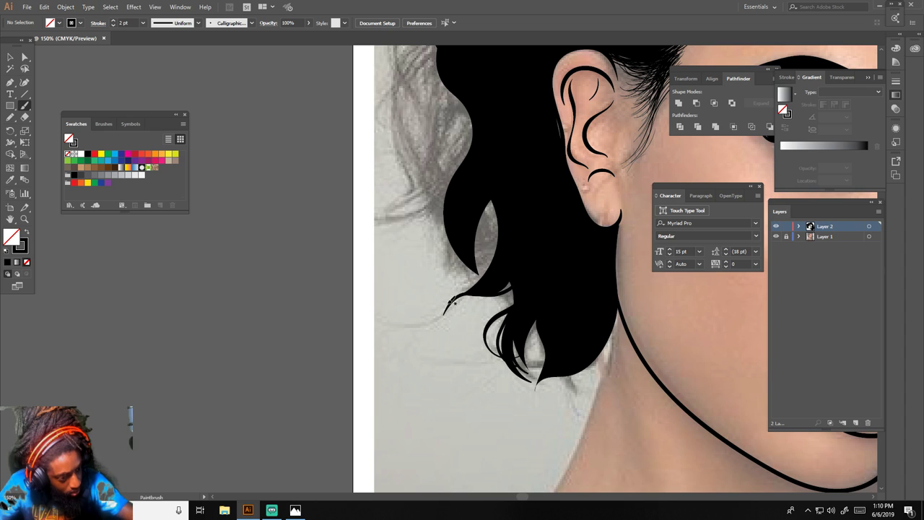
Brush wavy strands from the flicked curl up along the outer edge of the short hair side.
{"action": "mouse_move", "coordinate": [478, 286]}
{"action": "left_mouse_down"}
{"action": "mouse_move", "coordinate": [492, 200]}
{"action": "mouse_move", "coordinate": [482, 286]}
{"action": "mouse_move", "coordinate": [477, 212]}
{"action": "mouse_move", "coordinate": [493, 186]}
{"action": "mouse_move", "coordinate": [468, 288]}
{"action": "left_mouse_up"}
{"action": "scroll", "coordinate": [462, 307], "scroll_direction": "up", "scroll_amount": 11}
{"action": "mouse_move", "coordinate": [469, 400]}
{"action": "left_mouse_down"}
{"action": "mouse_move", "coordinate": [445, 358]}
{"action": "mouse_move", "coordinate": [464, 292]}
{"action": "left_mouse_up"}
{"action": "mouse_move", "coordinate": [472, 201]}
{"action": "left_mouse_down"}
{"action": "mouse_move", "coordinate": [479, 278]}
{"action": "mouse_move", "coordinate": [421, 329]}
{"action": "mouse_move", "coordinate": [385, 332]}
{"action": "mouse_move", "coordinate": [394, 336]}
{"action": "mouse_move", "coordinate": [447, 296]}
{"action": "mouse_move", "coordinate": [427, 238]}
{"action": "mouse_move", "coordinate": [458, 170]}
{"action": "left_mouse_up"}
{"action": "mouse_move", "coordinate": [460, 164]}
{"action": "left_mouse_down"}
{"action": "mouse_move", "coordinate": [472, 247]}
{"action": "mouse_move", "coordinate": [411, 330]}
{"action": "mouse_move", "coordinate": [446, 249]}
{"action": "mouse_move", "coordinate": [436, 171]}
{"action": "left_mouse_up"}
{"action": "mouse_move", "coordinate": [464, 144]}
{"action": "left_mouse_down"}
{"action": "mouse_move", "coordinate": [444, 233]}
{"action": "mouse_move", "coordinate": [442, 336]}
{"action": "mouse_move", "coordinate": [430, 149]}
{"action": "left_mouse_up"}
{"action": "mouse_move", "coordinate": [453, 112]}
{"action": "left_mouse_down"}
{"action": "mouse_move", "coordinate": [417, 178]}
{"action": "mouse_move", "coordinate": [457, 317]}
{"action": "left_mouse_up"}
Brush crossing strands down the upper outer edge of the short hair side, ending in a loose flick beyond the curls.
{"action": "scroll", "coordinate": [477, 300], "scroll_direction": "up", "scroll_amount": 4}
{"action": "mouse_move", "coordinate": [498, 344]}
{"action": "left_mouse_down"}
{"action": "mouse_move", "coordinate": [474, 343]}
{"action": "mouse_move", "coordinate": [418, 229]}
{"action": "mouse_move", "coordinate": [434, 312]}
{"action": "mouse_move", "coordinate": [431, 210]}
{"action": "left_mouse_up"}
{"action": "mouse_move", "coordinate": [475, 324]}
{"action": "left_mouse_down"}
{"action": "mouse_move", "coordinate": [447, 316]}
{"action": "mouse_move", "coordinate": [440, 200]}
{"action": "mouse_move", "coordinate": [418, 333]}
{"action": "mouse_move", "coordinate": [436, 216]}
{"action": "mouse_move", "coordinate": [438, 409]}
{"action": "mouse_move", "coordinate": [451, 282]}
{"action": "left_mouse_up"}
{"action": "mouse_move", "coordinate": [382, 439]}
{"action": "left_mouse_down"}
{"action": "mouse_move", "coordinate": [437, 402]}
{"action": "mouse_move", "coordinate": [463, 327]}
{"action": "mouse_move", "coordinate": [457, 246]}
{"action": "left_mouse_up"}
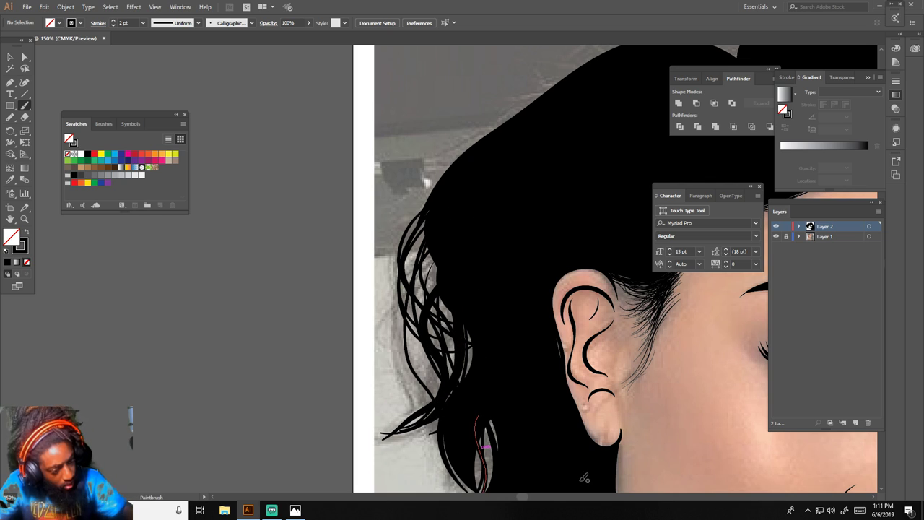
Hide the photo on Layer 1 and examine the loose strands on both sides of the hair.
{"action": "key", "text": "ctrl+minus"}
{"action": "key", "text": "ctrl+minus"}
{"action": "key", "text": "ctrl+minus"}
{"action": "key", "text": "ctrl+minus"}
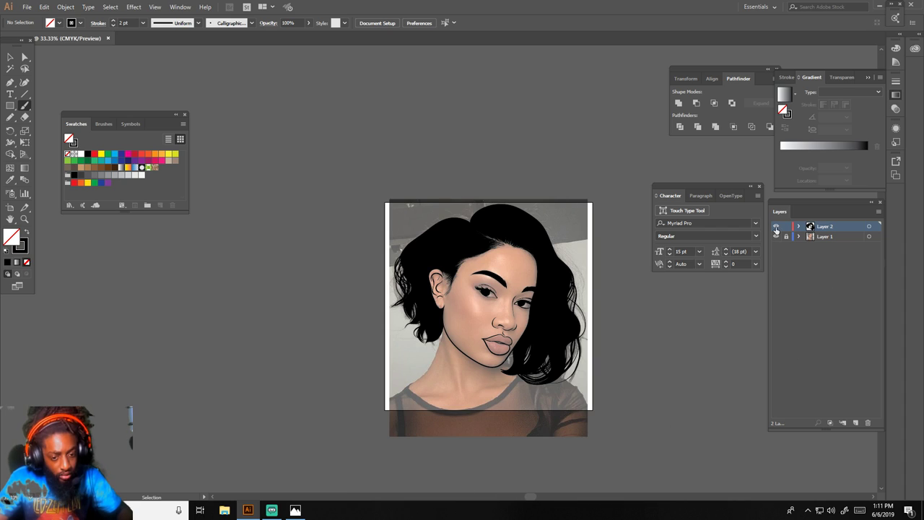
{"action": "left_click", "coordinate": [776, 236]}
{"action": "key", "text": "ctrl+plus"}
{"action": "key", "text": "ctrl+plus"}
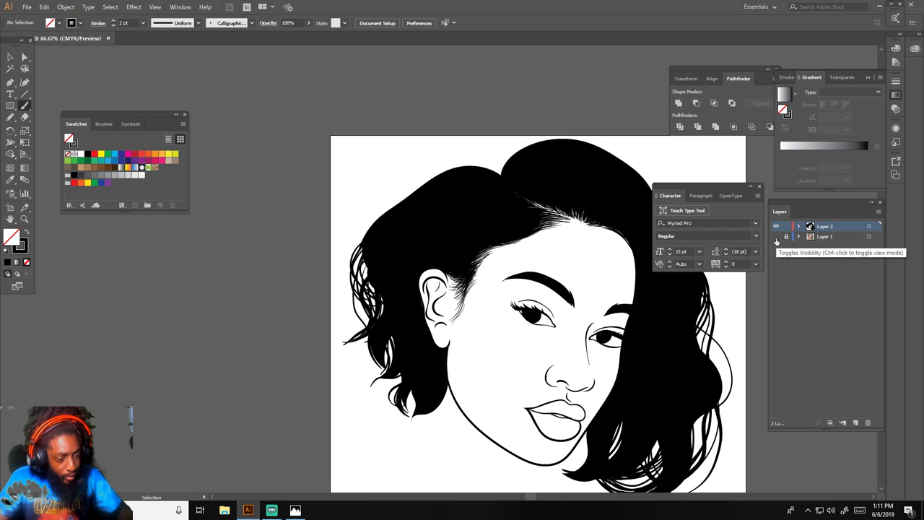
{"action": "scroll", "coordinate": [638, 306], "scroll_direction": "right", "scroll_amount": 2}
{"action": "key", "text": "ctrl+plus"}
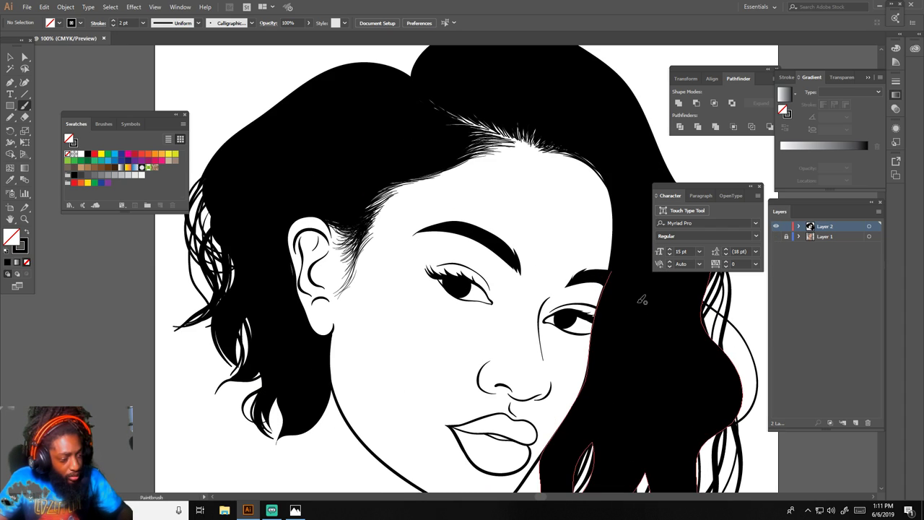
Lock the line art on Layer 2 and add a new layer above it.
{"action": "key", "text": "ctrl+minus"}
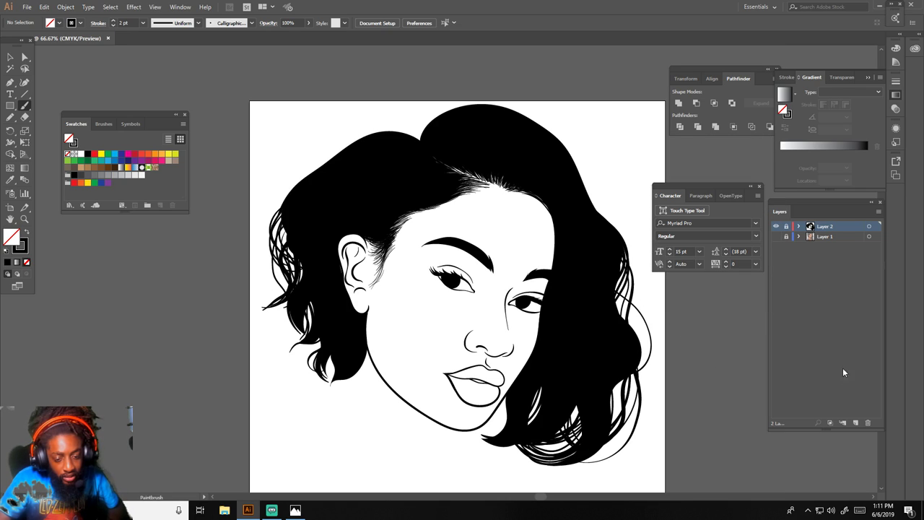
{"action": "left_click", "coordinate": [856, 423]}
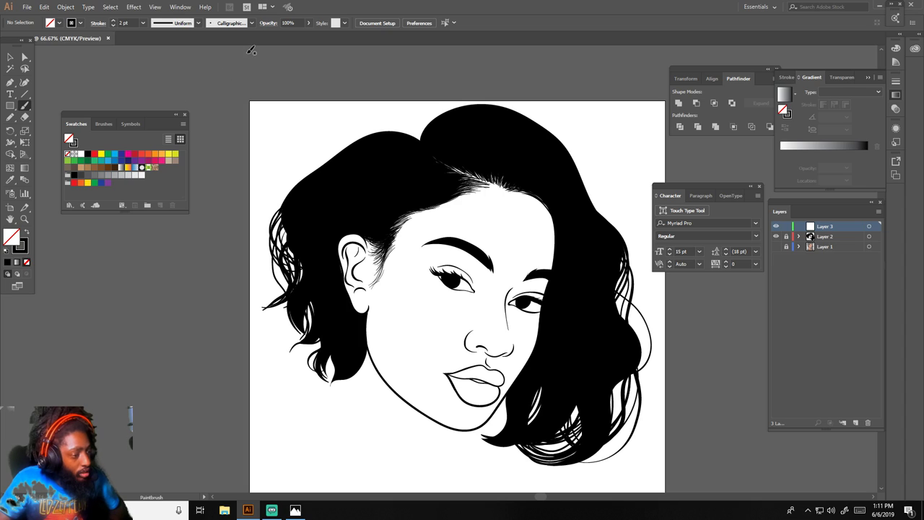
Close the Swatches panel and show it again.
{"action": "left_click", "coordinate": [186, 113]}
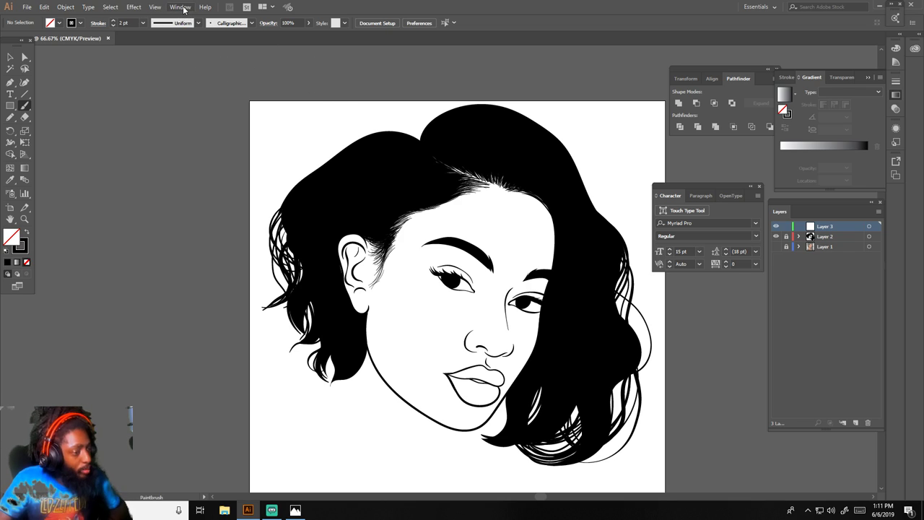
{"action": "left_click", "coordinate": [180, 7]}
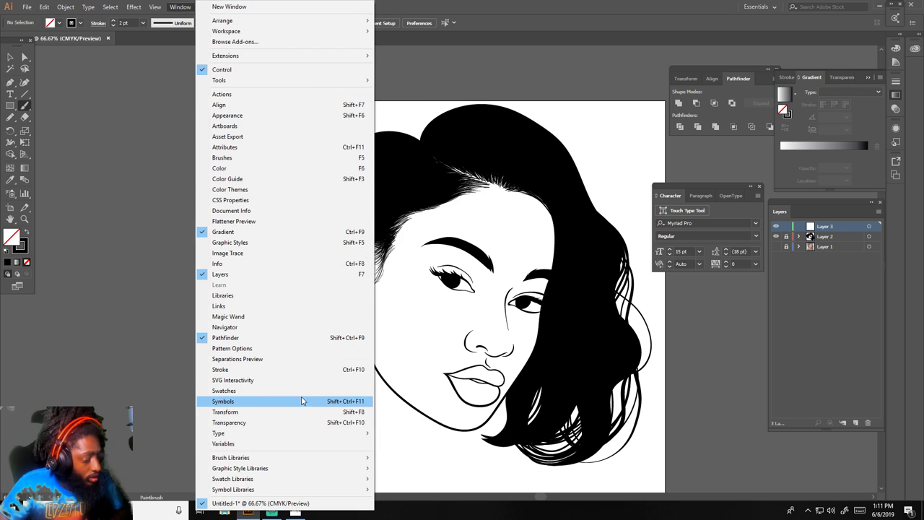
{"action": "left_click", "coordinate": [288, 391]}
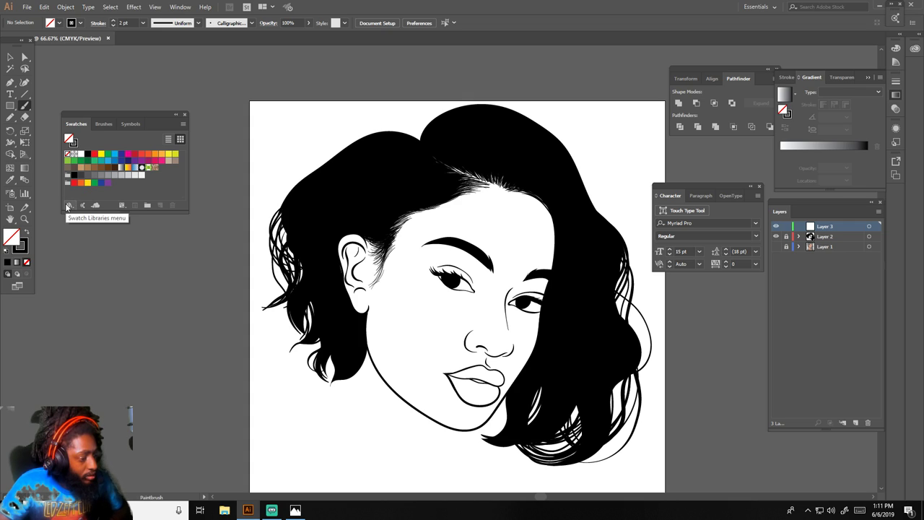
Open the Brights gradient library beside the artboard, below the swatches, and pick its blue-violet gradient as the fill.
{"action": "left_click", "coordinate": [68, 207]}
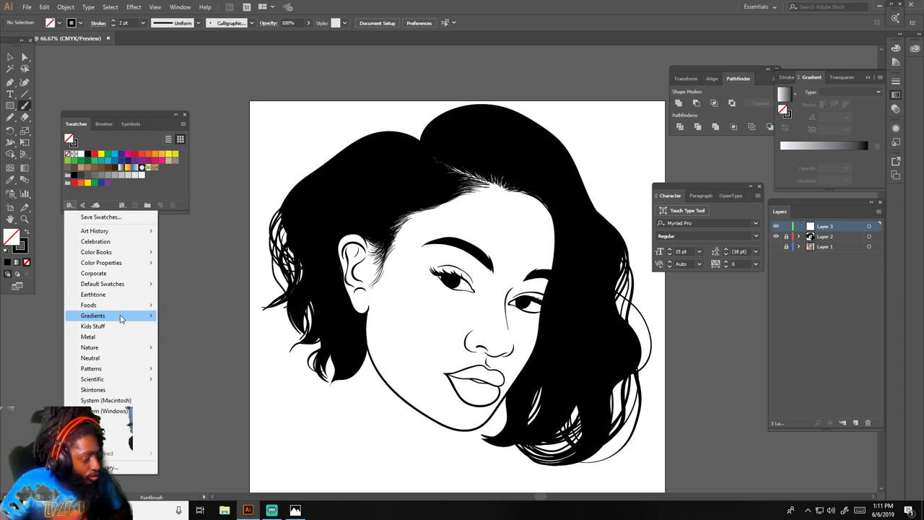
{"action": "mouse_move", "coordinate": [121, 306]}
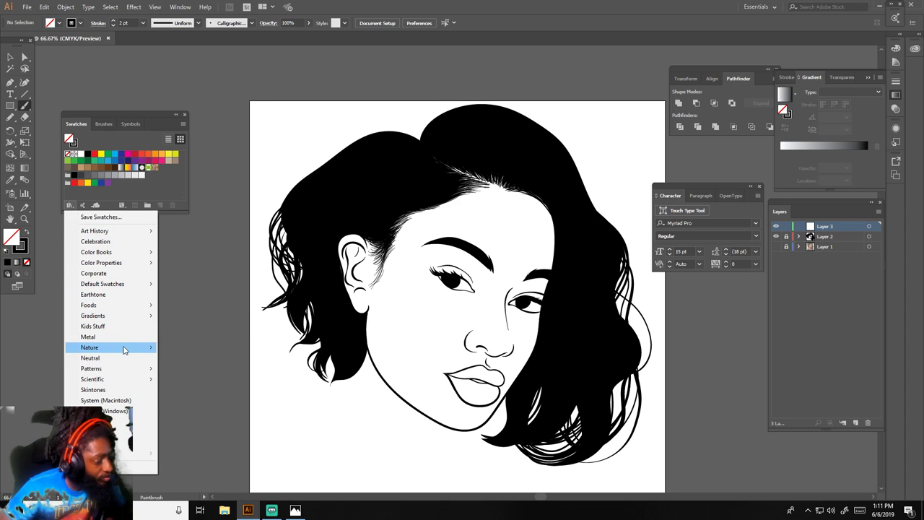
{"action": "mouse_move", "coordinate": [126, 347]}
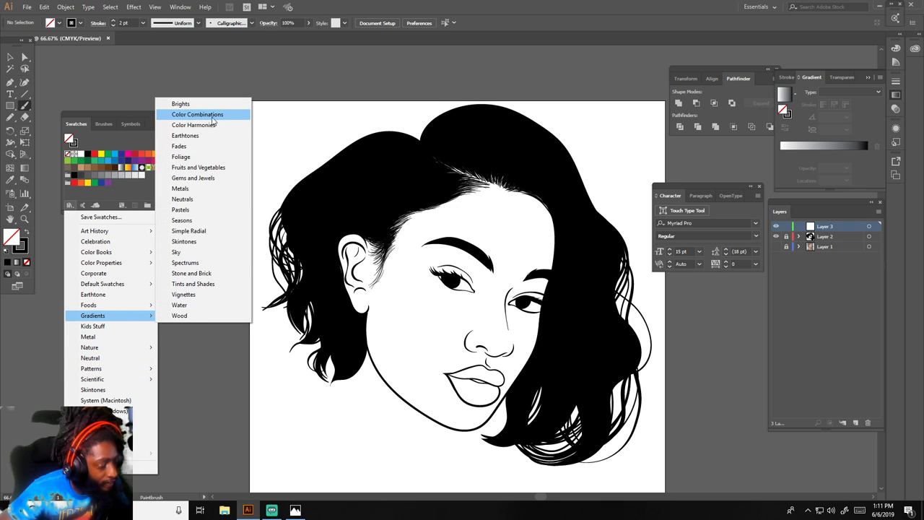
{"action": "left_click", "coordinate": [182, 104]}
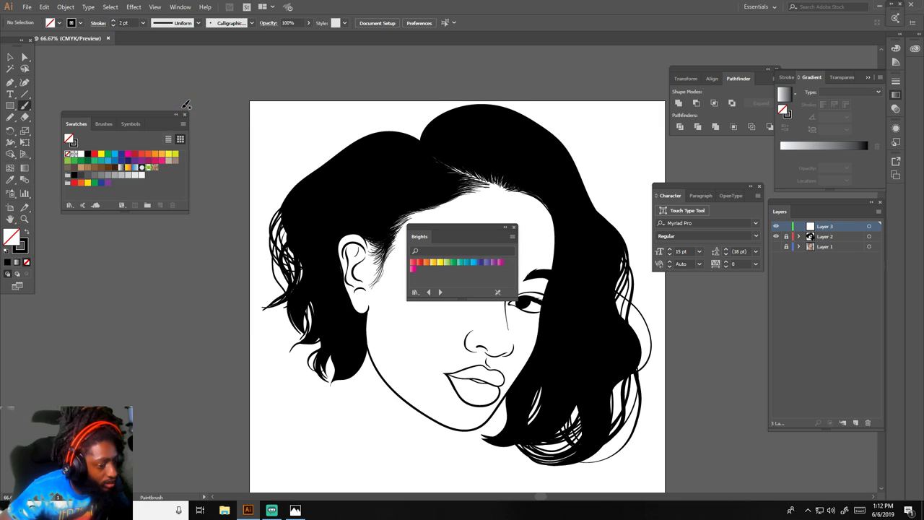
{"action": "left_click", "coordinate": [489, 262]}
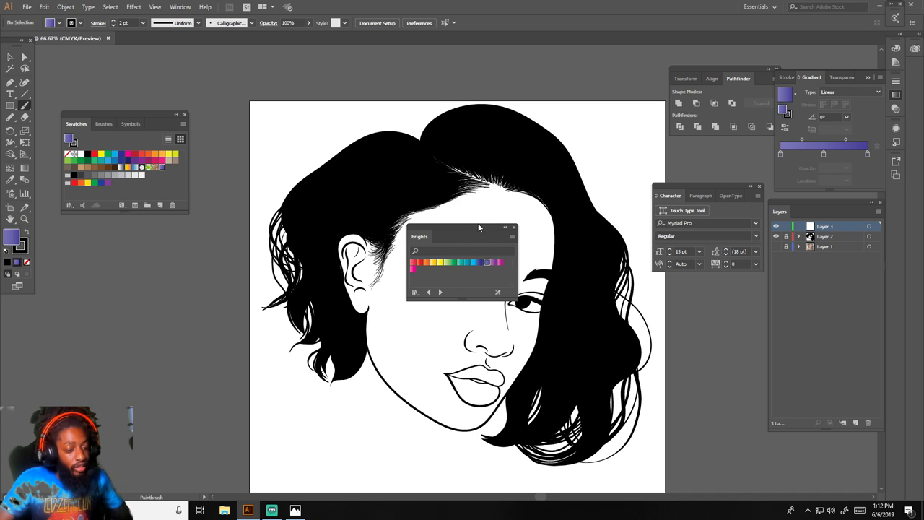
{"action": "left_click_drag", "start_coordinate": [478, 228], "coordinate": [143, 246]}
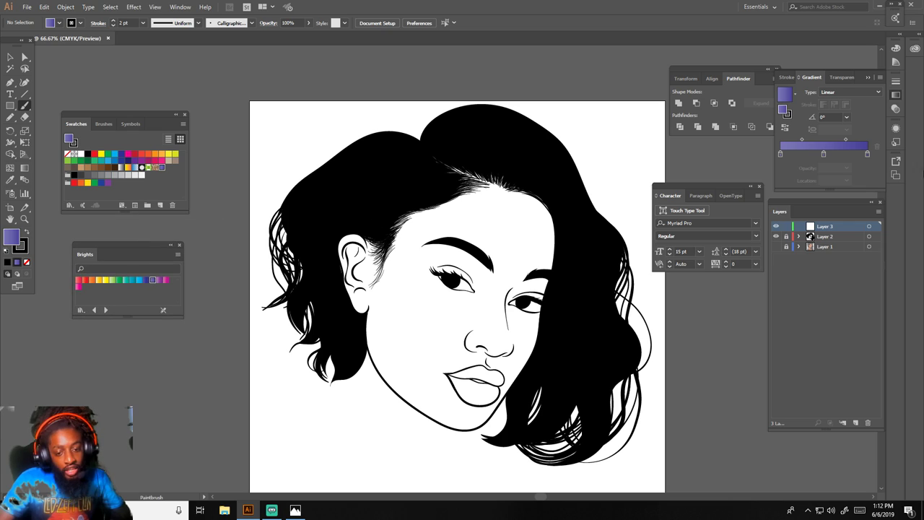
Turn both outer stops of the blue-violet gradient black, with magenta and yellow at 0% and K at 100%.
{"action": "double_click", "coordinate": [823, 154]}
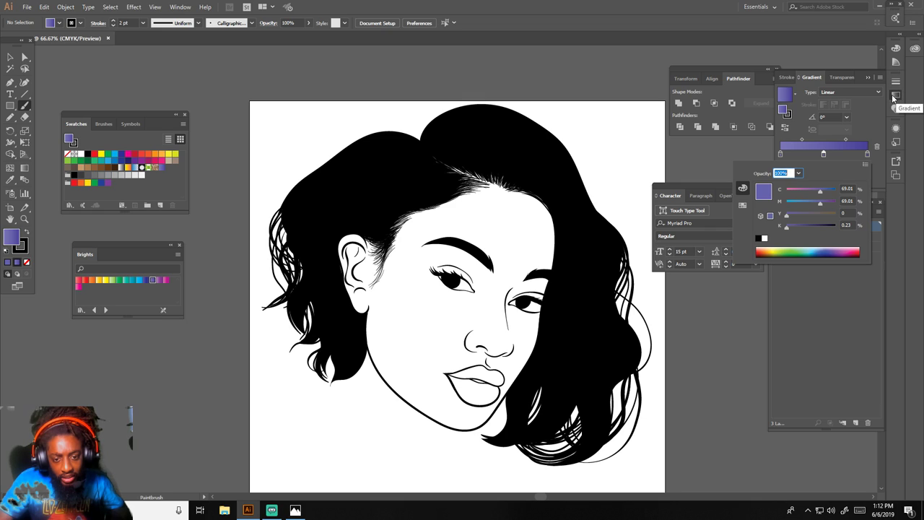
{"action": "left_click", "coordinate": [867, 154]}
{"action": "double_click", "coordinate": [867, 153]}
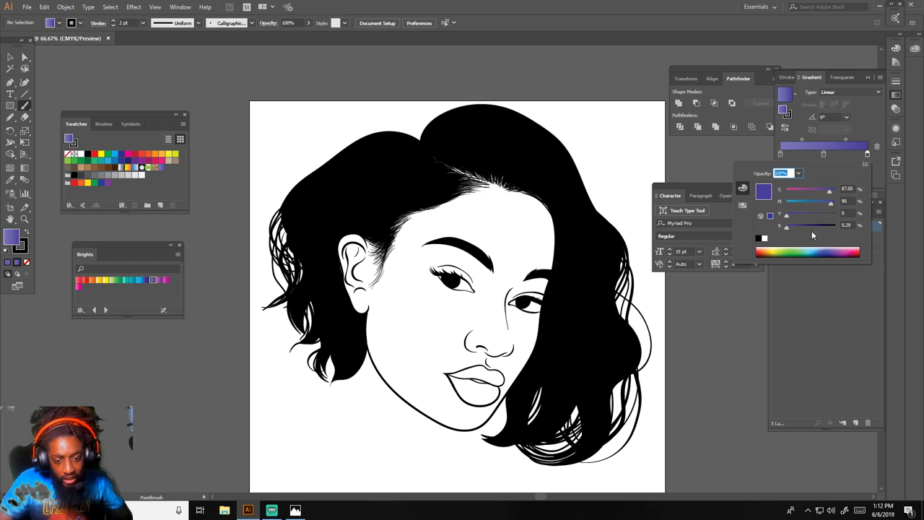
{"action": "left_click_drag", "start_coordinate": [798, 226], "coordinate": [852, 231]}
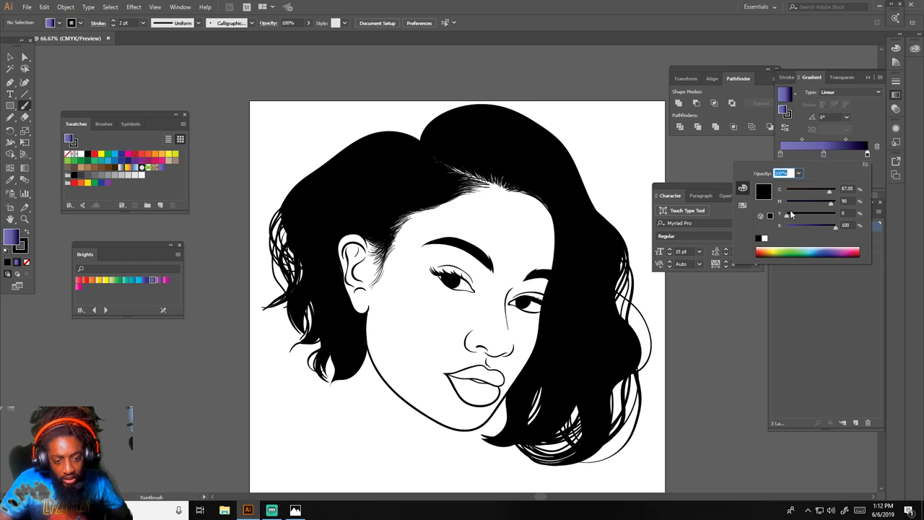
{"action": "left_click_drag", "start_coordinate": [817, 204], "coordinate": [786, 205]}
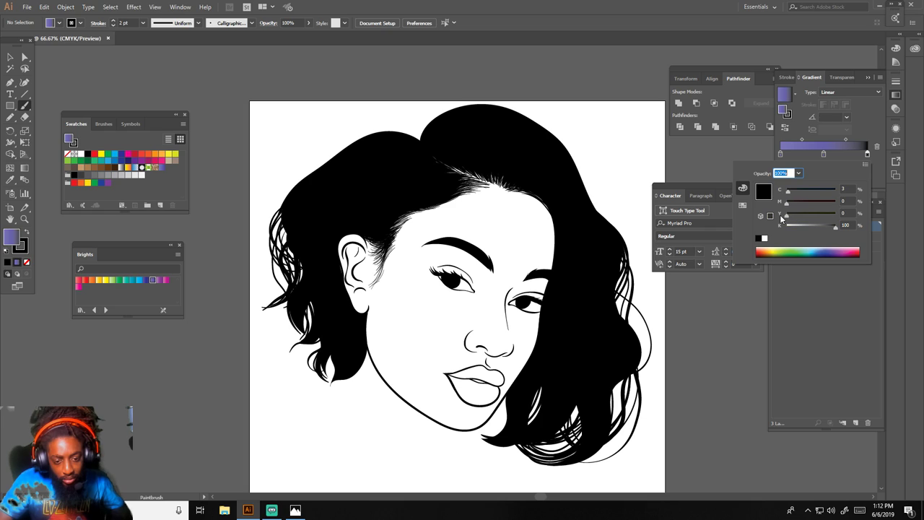
{"action": "double_click", "coordinate": [780, 155]}
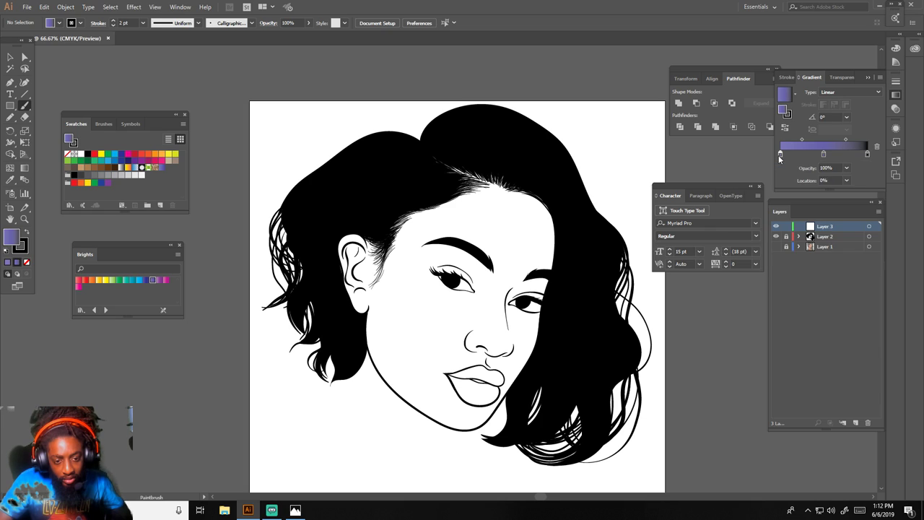
{"action": "left_click_drag", "start_coordinate": [805, 225], "coordinate": [769, 190]}
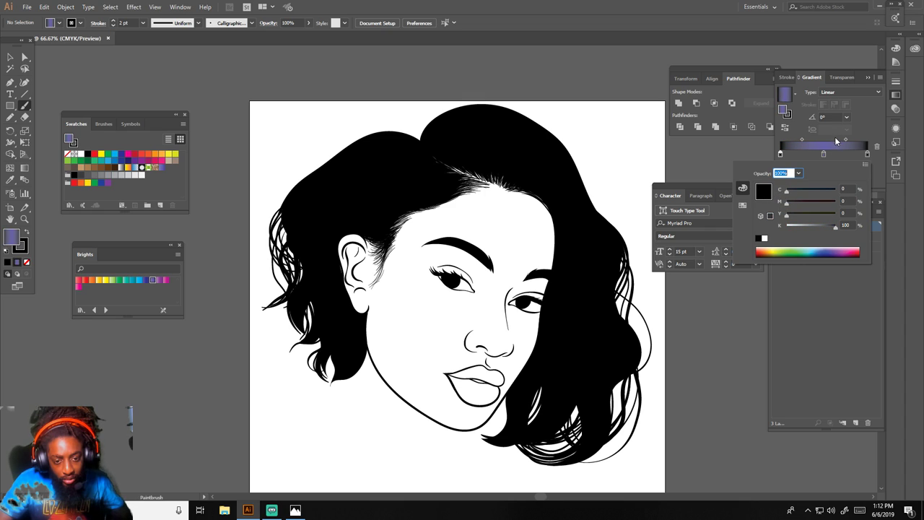
Make the gradient's middle stop white with C, M and Y at 0%, and pull the midpoints in to 87% and 13.24%.
{"action": "double_click", "coordinate": [823, 154]}
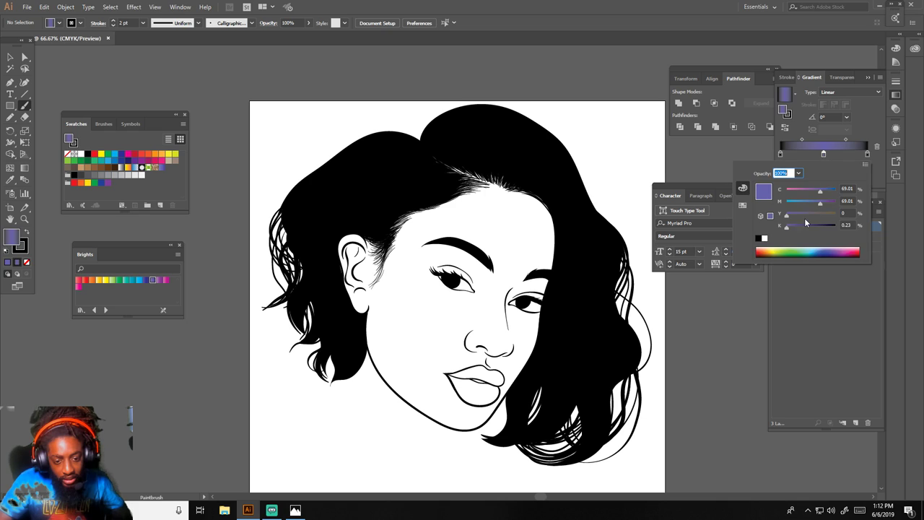
{"action": "left_click_drag", "start_coordinate": [820, 202], "coordinate": [784, 191]}
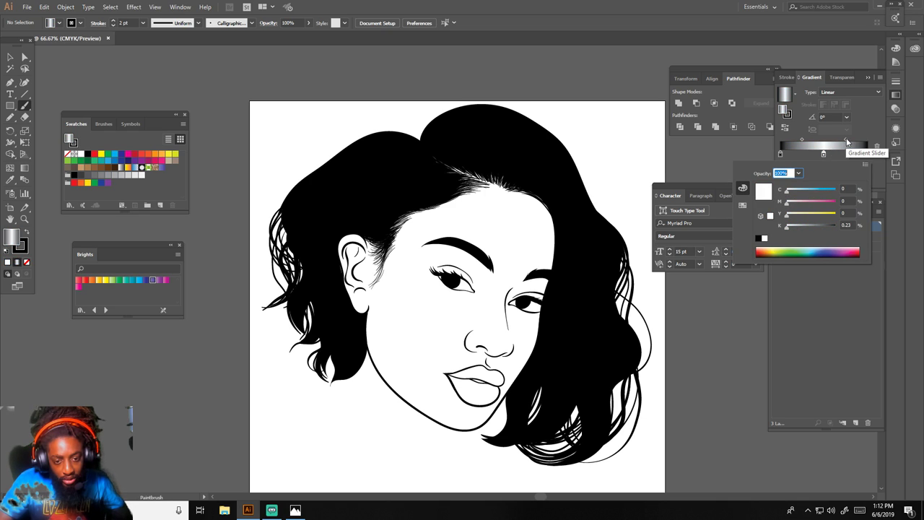
{"action": "left_click", "coordinate": [846, 142]}
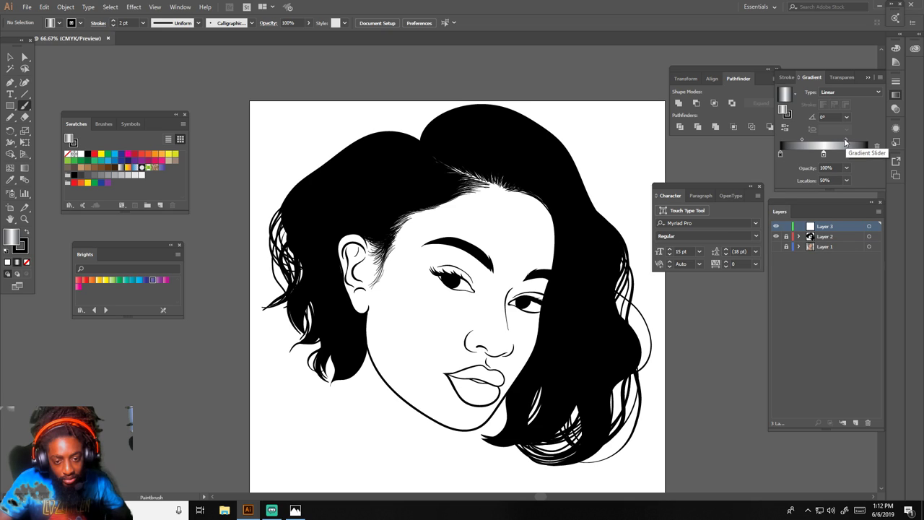
{"action": "left_click_drag", "start_coordinate": [846, 142], "coordinate": [830, 142]}
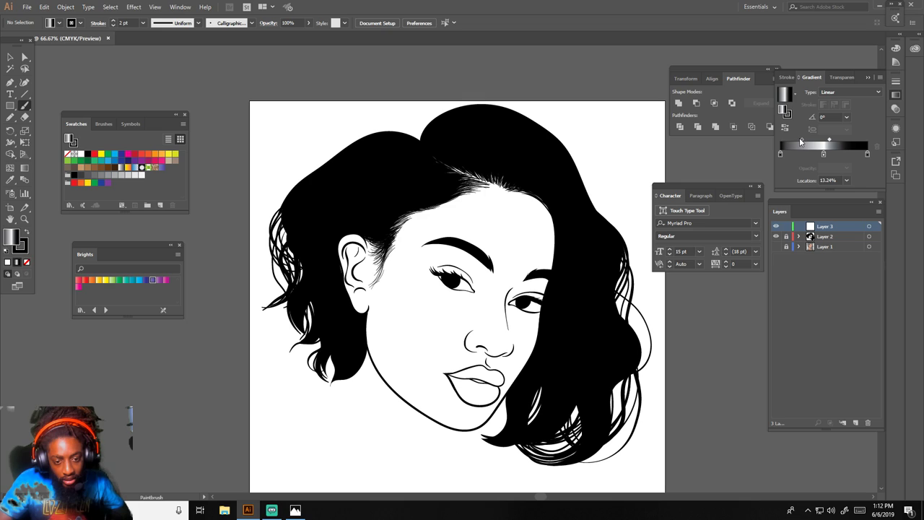
{"action": "left_click_drag", "start_coordinate": [801, 141], "coordinate": [820, 142]}
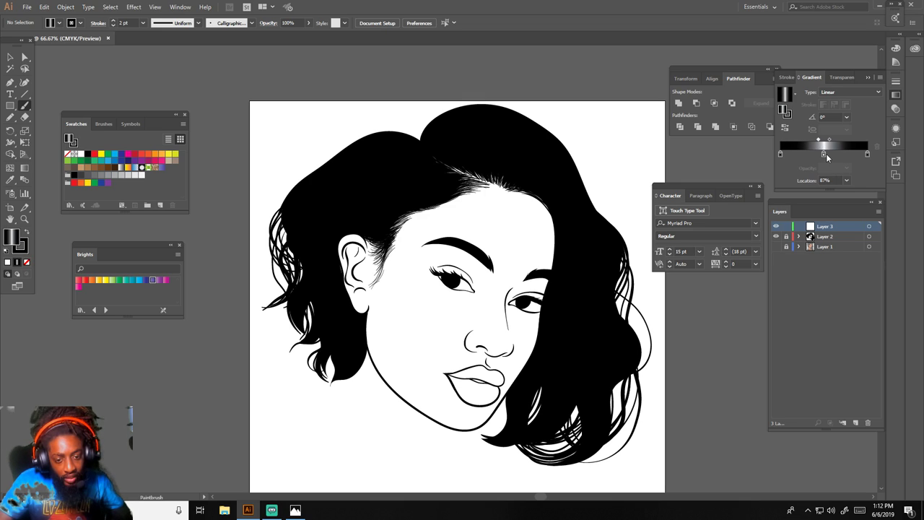
Recolor the gradient's middle stop slate blue with C 39, M 26, Y 14, K 45, and widen the midpoints, setting the first to 74.03%.
{"action": "double_click", "coordinate": [823, 155]}
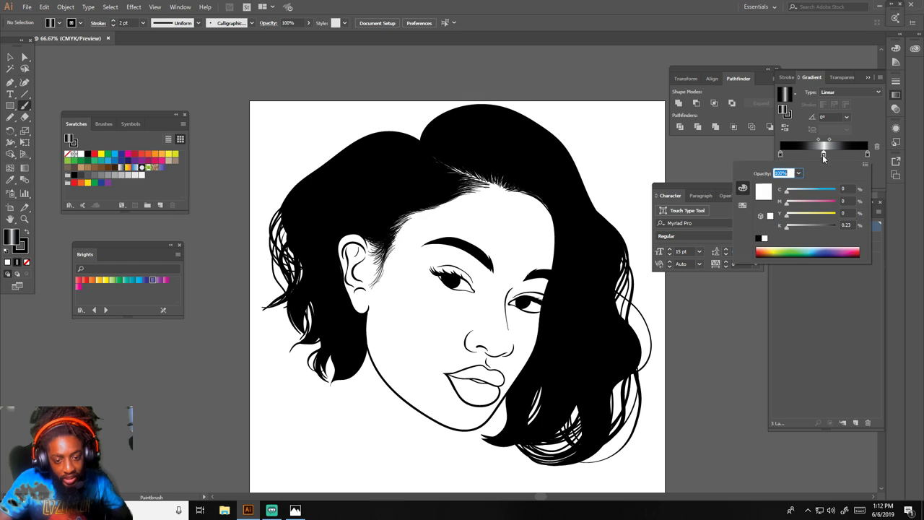
{"action": "left_click_drag", "start_coordinate": [790, 225], "coordinate": [805, 226]}
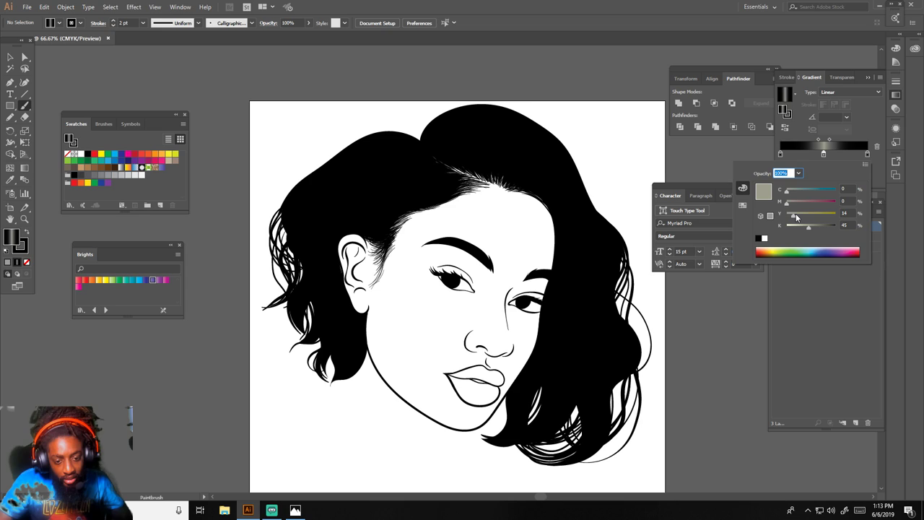
{"action": "left_click_drag", "start_coordinate": [793, 205], "coordinate": [800, 208]}
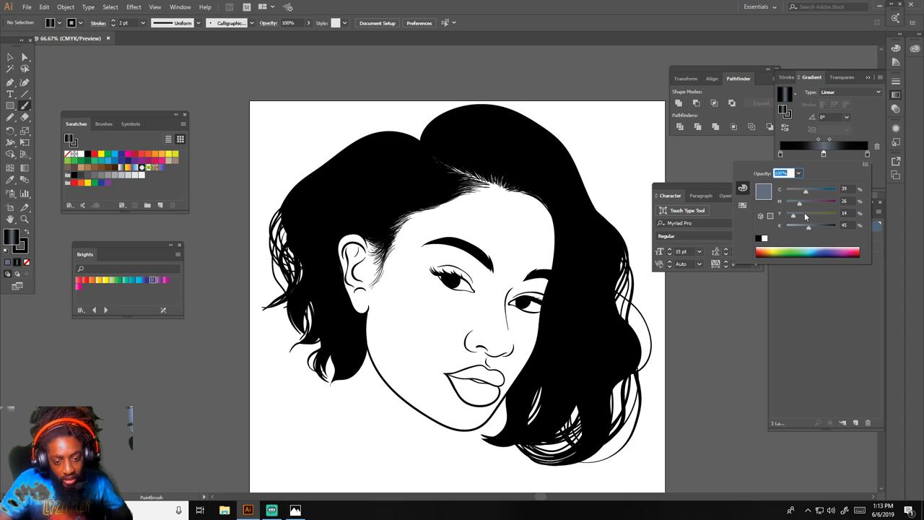
{"action": "left_click", "coordinate": [824, 153]}
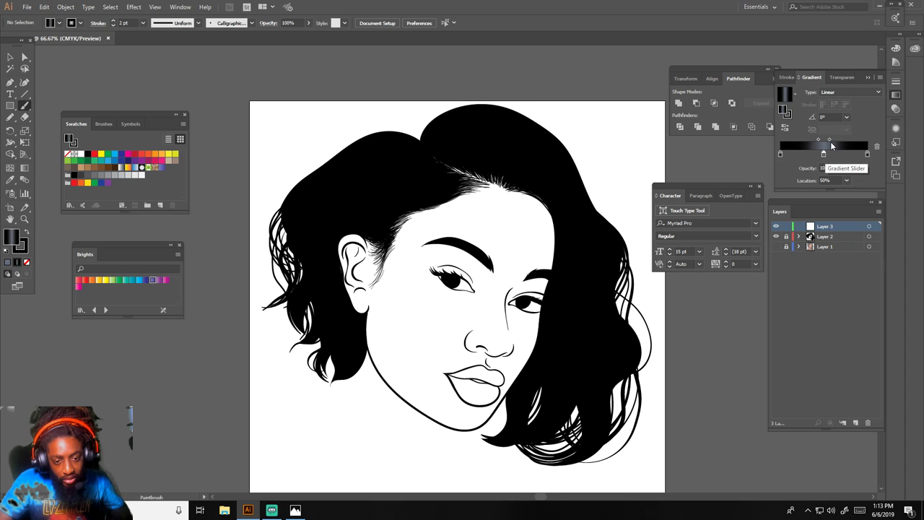
{"action": "left_click_drag", "start_coordinate": [831, 142], "coordinate": [812, 142]}
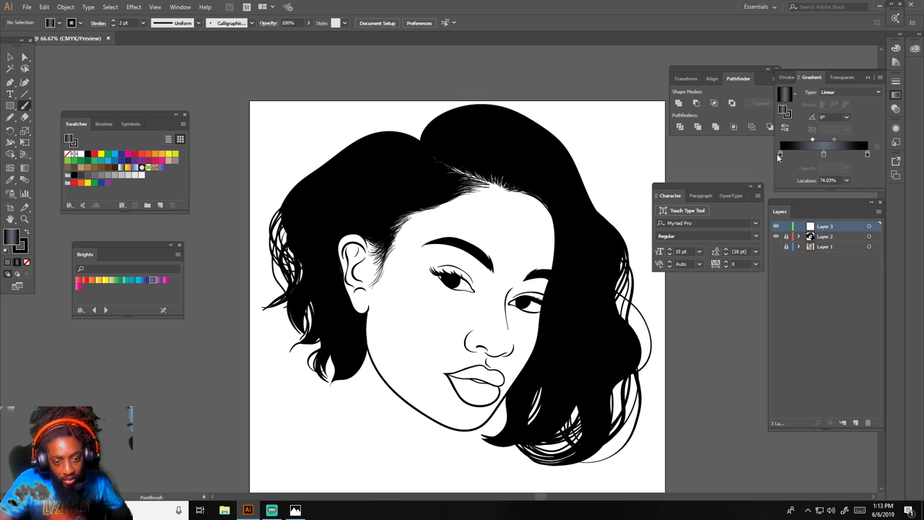
Tint the black start stop with C 19, M 12 and the end stop with C 19, M 28, and narrow the midpoints, the first to 77.27%.
{"action": "double_click", "coordinate": [781, 154]}
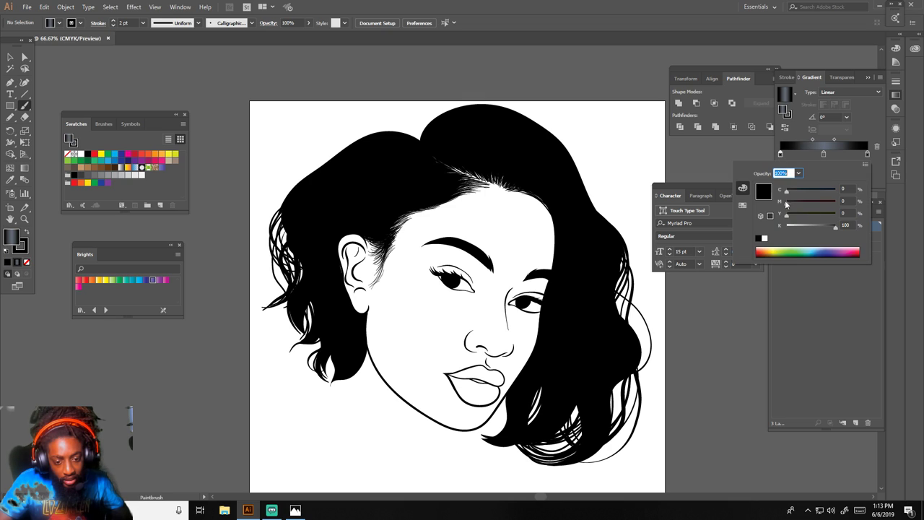
{"action": "left_click_drag", "start_coordinate": [792, 206], "coordinate": [797, 208]}
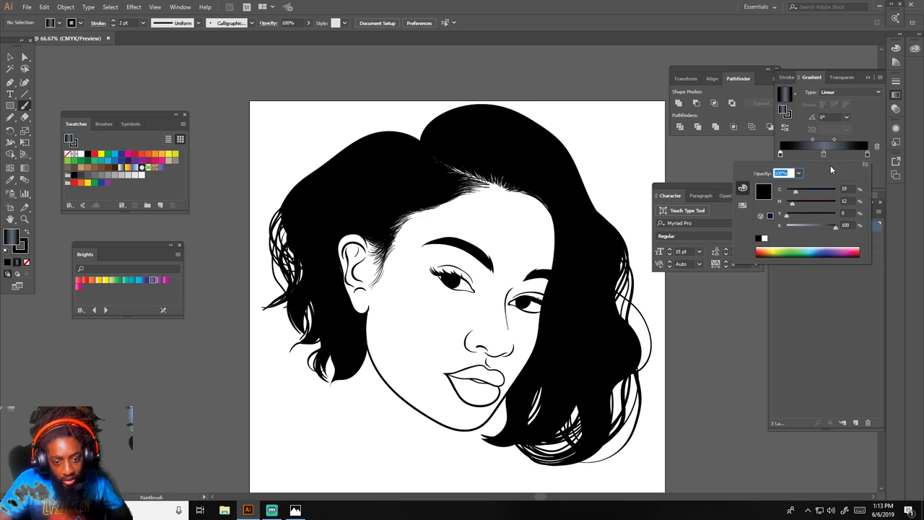
{"action": "left_click", "coordinate": [868, 154]}
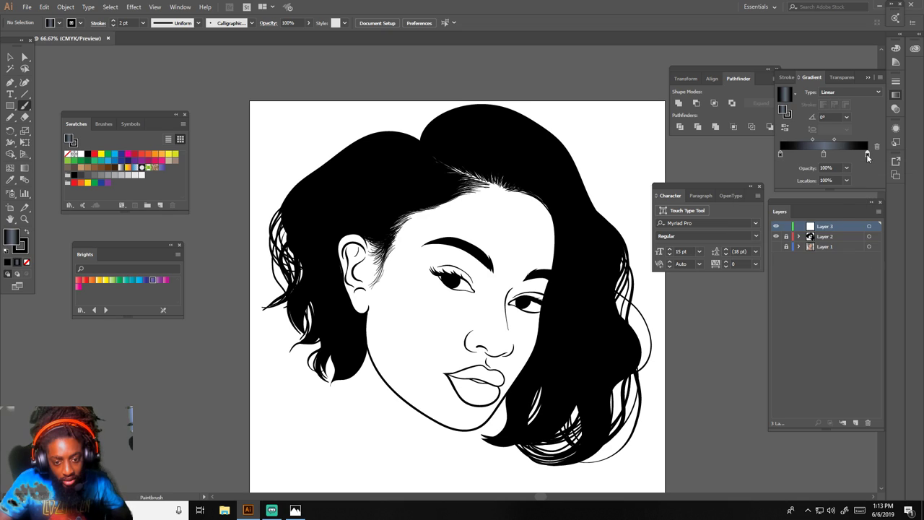
{"action": "double_click", "coordinate": [867, 155]}
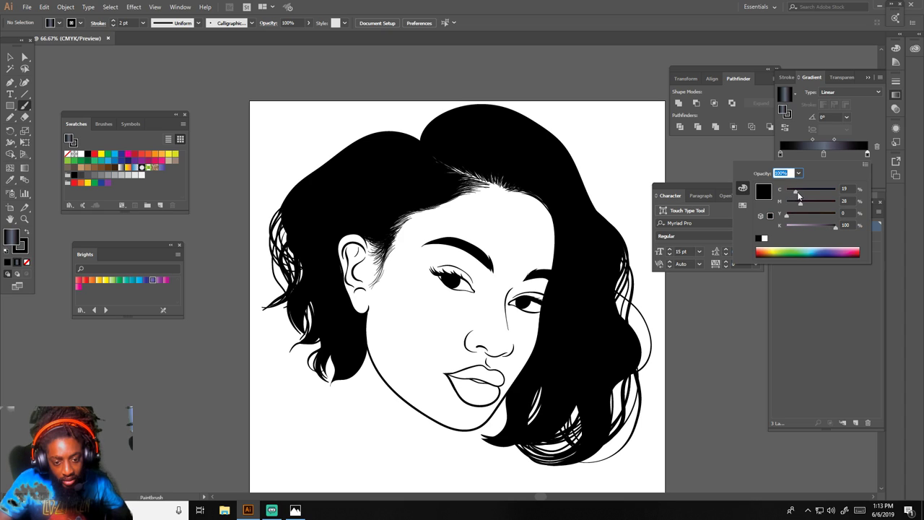
{"action": "left_click", "coordinate": [834, 141]}
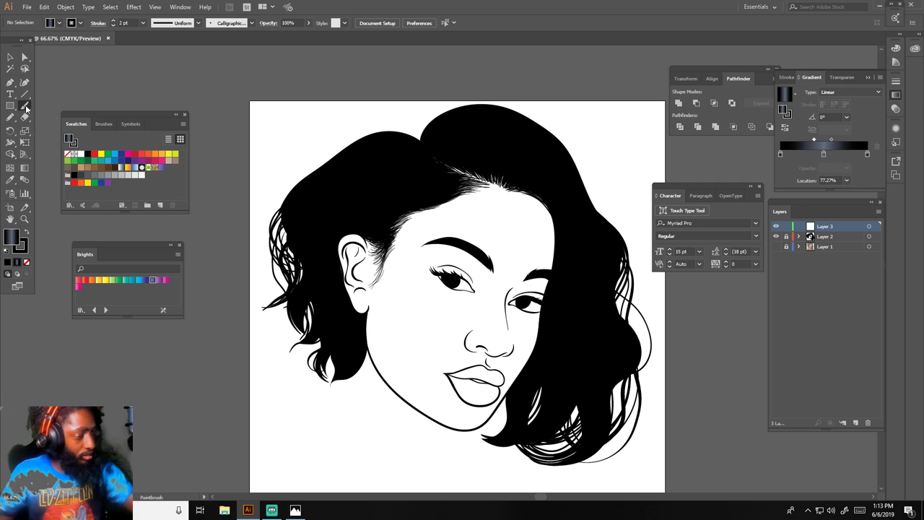
Brush a long black test strand beside the artboard, swap the slate-blue gradient onto the stroke, and paint overlapping gradient strands there.
{"action": "left_click_drag", "start_coordinate": [231, 107], "coordinate": [219, 323]}
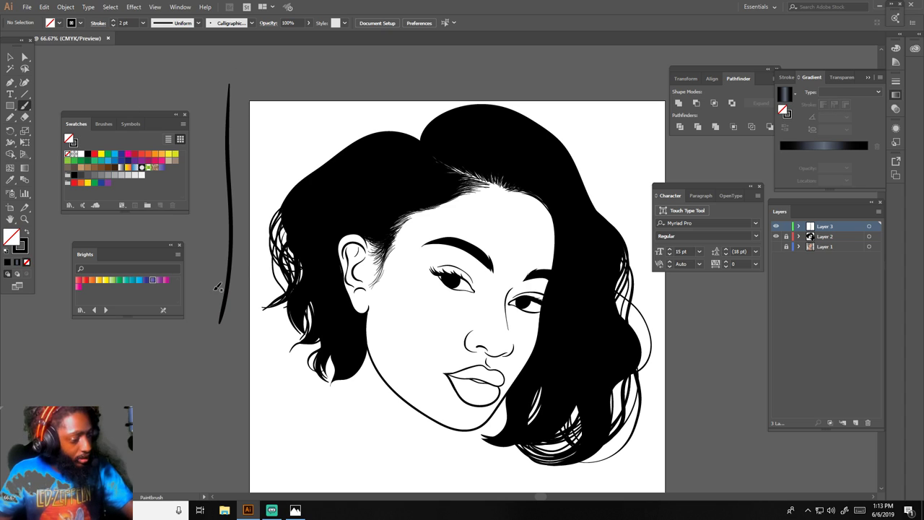
{"action": "left_click", "coordinate": [17, 263]}
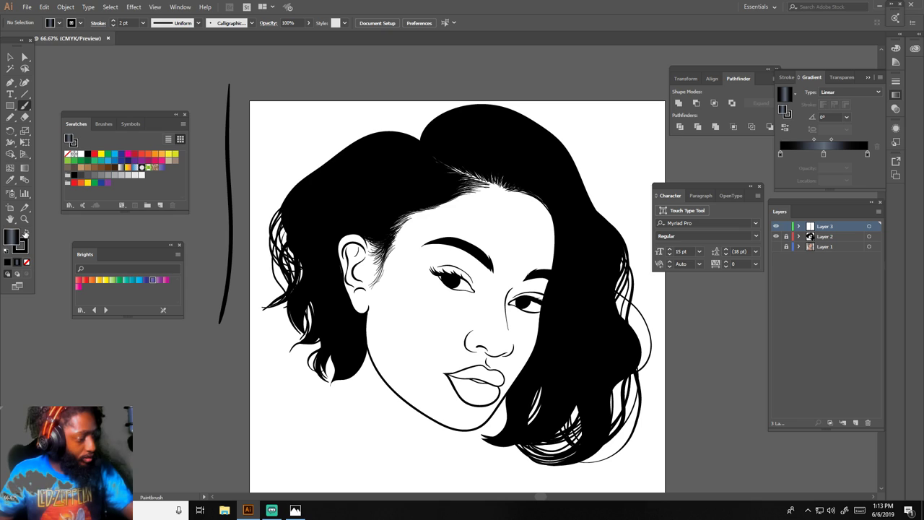
{"action": "left_click", "coordinate": [26, 232]}
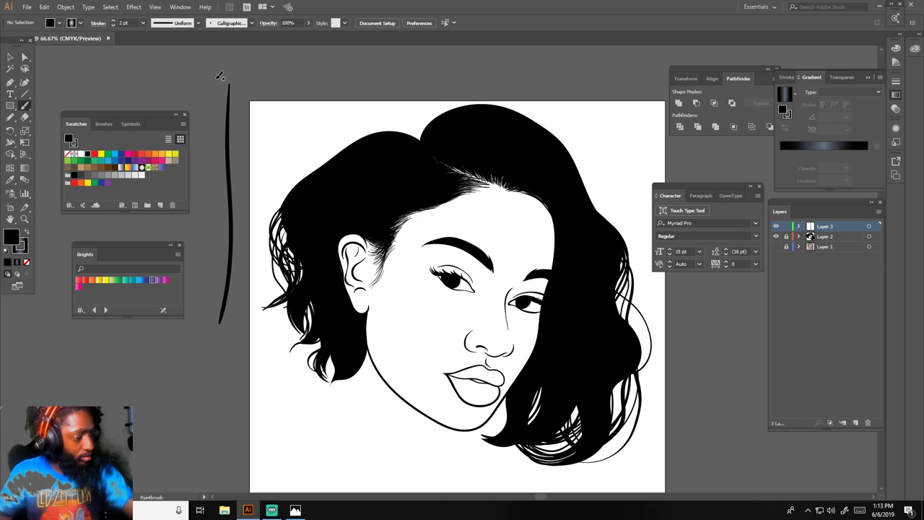
{"action": "left_click_drag", "start_coordinate": [212, 84], "coordinate": [204, 318]}
{"action": "left_click_drag", "start_coordinate": [230, 118], "coordinate": [205, 326]}
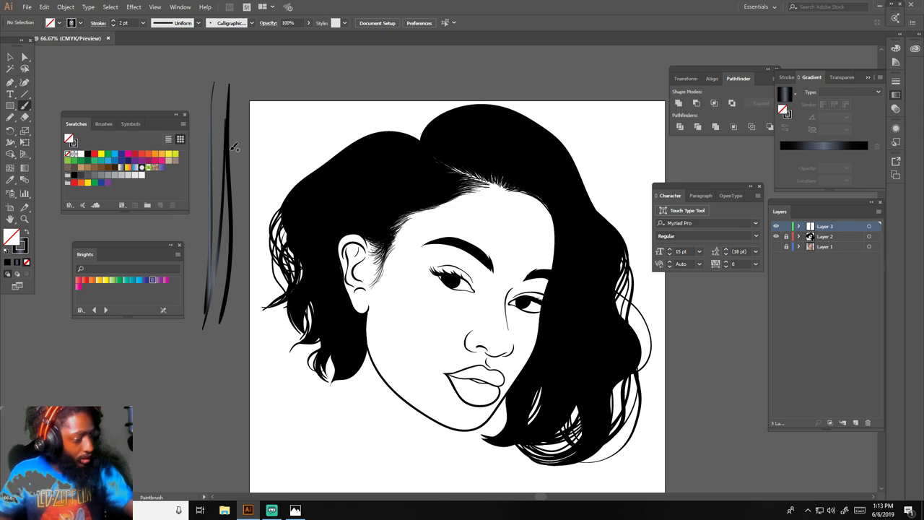
{"action": "left_click_drag", "start_coordinate": [236, 165], "coordinate": [203, 332]}
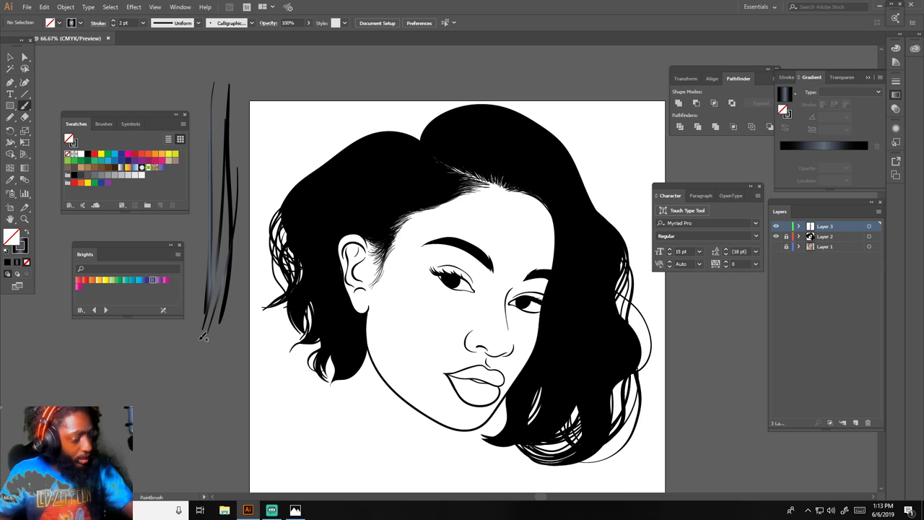
Set the brush stroke weight to 0.75 pt and paint a thin test stroke outside the artboard.
{"action": "left_click", "coordinate": [143, 23]}
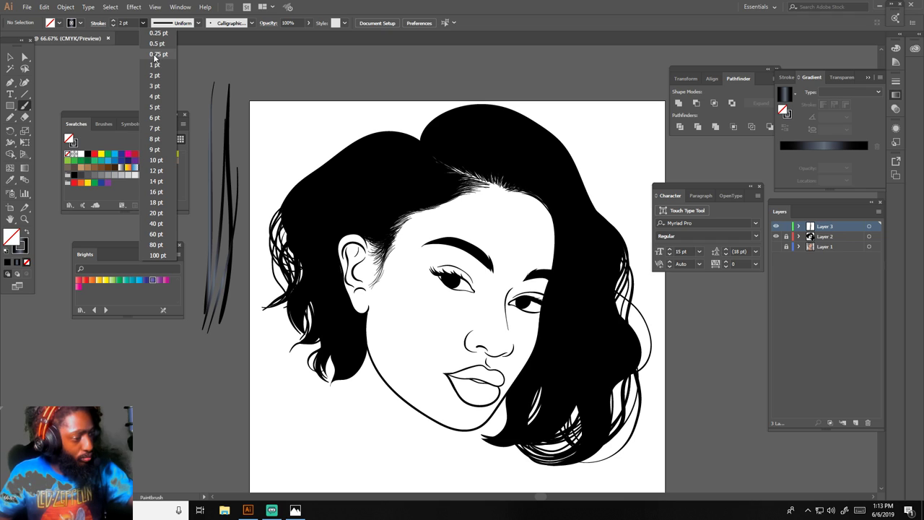
{"action": "left_click", "coordinate": [154, 55]}
{"action": "left_click_drag", "start_coordinate": [211, 70], "coordinate": [83, 92]}
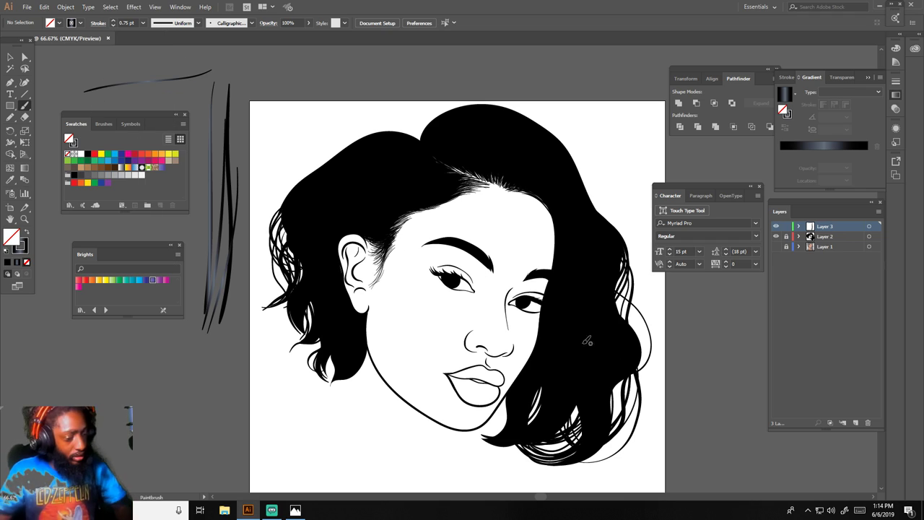
Paint the first highlight strokes with the Paintbrush on the black hair just above the forehead hairline on the ear side.
{"action": "key", "text": "ctrl+equal"}
{"action": "key", "text": "ctrl+equal"}
{"action": "scroll", "coordinate": [513, 343], "scroll_direction": "left", "scroll_amount": 1}
{"action": "key", "text": "ctrl+equal"}
{"action": "scroll", "coordinate": [514, 342], "scroll_direction": "left", "scroll_amount": 1}
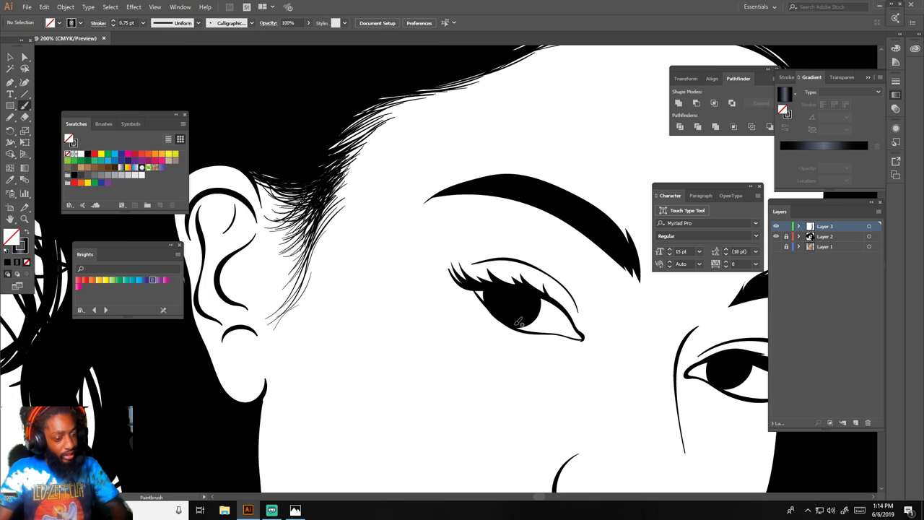
{"action": "scroll", "coordinate": [512, 319], "scroll_direction": "up", "scroll_amount": 5}
{"action": "scroll", "coordinate": [509, 321], "scroll_direction": "up", "scroll_amount": 5}
{"action": "scroll", "coordinate": [509, 321], "scroll_direction": "left", "scroll_amount": 4}
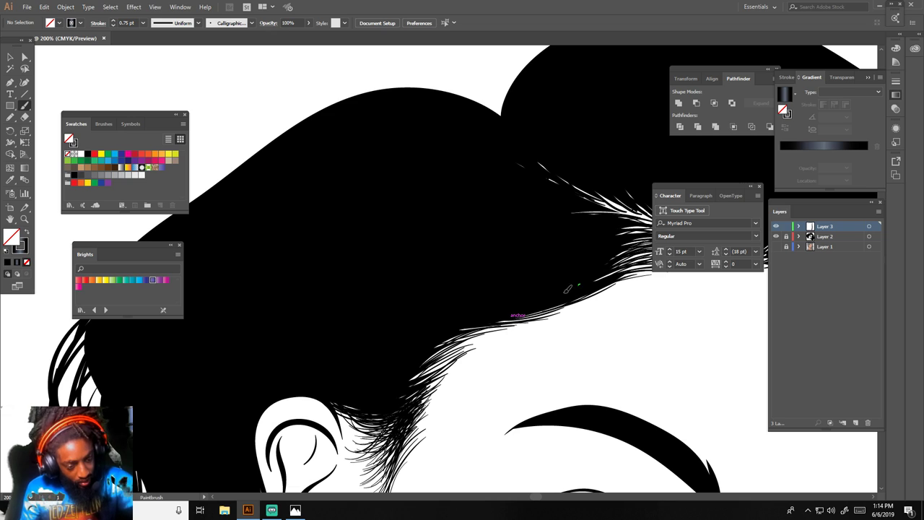
{"action": "left_click_drag", "start_coordinate": [567, 288], "coordinate": [490, 311]}
{"action": "mouse_move", "coordinate": [583, 272]}
{"action": "left_mouse_down"}
{"action": "mouse_move", "coordinate": [463, 313]}
{"action": "mouse_move", "coordinate": [473, 303]}
{"action": "mouse_move", "coordinate": [457, 319]}
{"action": "mouse_move", "coordinate": [474, 309]}
{"action": "left_mouse_up"}
{"action": "mouse_move", "coordinate": [564, 258]}
{"action": "left_mouse_down"}
{"action": "mouse_move", "coordinate": [536, 277]}
{"action": "mouse_move", "coordinate": [495, 282]}
{"action": "mouse_move", "coordinate": [434, 282]}
{"action": "mouse_move", "coordinate": [416, 272]}
{"action": "mouse_move", "coordinate": [413, 286]}
{"action": "left_mouse_up"}
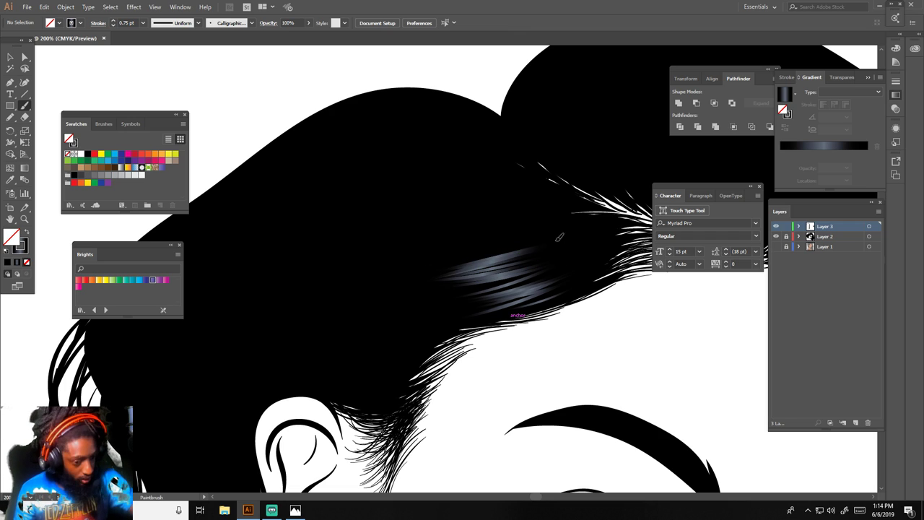
Extend the highlight band upward across the middle of the ear-side hair with closely spaced, gently curved strokes.
{"action": "left_click_drag", "start_coordinate": [510, 251], "coordinate": [437, 268]}
{"action": "left_click_drag", "start_coordinate": [555, 239], "coordinate": [434, 264]}
{"action": "mouse_move", "coordinate": [559, 229]}
{"action": "left_mouse_down"}
{"action": "mouse_move", "coordinate": [418, 261]}
{"action": "mouse_move", "coordinate": [431, 262]}
{"action": "left_mouse_up"}
{"action": "mouse_move", "coordinate": [534, 238]}
{"action": "left_mouse_down"}
{"action": "mouse_move", "coordinate": [404, 264]}
{"action": "mouse_move", "coordinate": [423, 250]}
{"action": "left_mouse_up"}
{"action": "mouse_move", "coordinate": [537, 219]}
{"action": "left_mouse_down"}
{"action": "mouse_move", "coordinate": [423, 238]}
{"action": "mouse_move", "coordinate": [425, 226]}
{"action": "left_mouse_up"}
{"action": "left_click_drag", "start_coordinate": [560, 216], "coordinate": [425, 220]}
{"action": "left_click_drag", "start_coordinate": [546, 216], "coordinate": [424, 208]}
{"action": "mouse_move", "coordinate": [532, 213]}
{"action": "left_mouse_down"}
{"action": "mouse_move", "coordinate": [412, 204]}
{"action": "mouse_move", "coordinate": [421, 183]}
{"action": "left_mouse_up"}
{"action": "left_click_drag", "start_coordinate": [505, 199], "coordinate": [419, 185]}
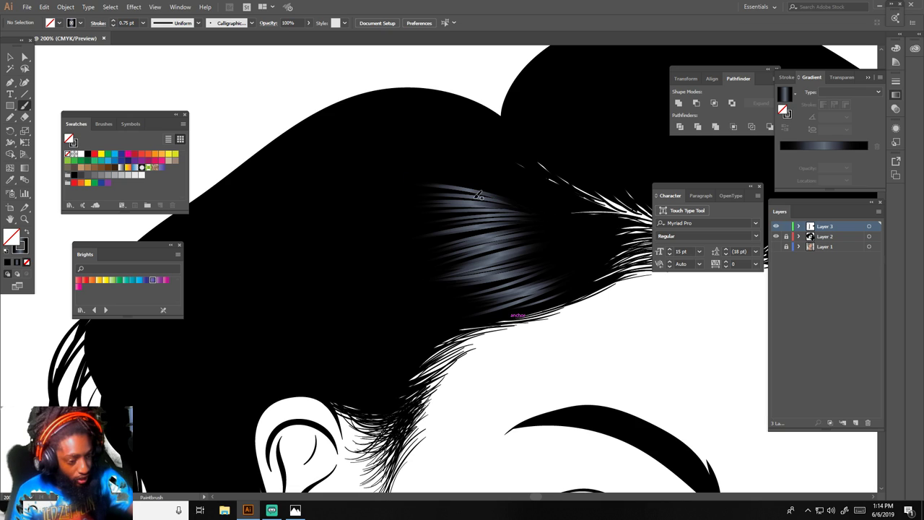
Continue the ear-side highlight band up to the crown with long strokes sweeping away from the parting.
{"action": "mouse_move", "coordinate": [533, 209]}
{"action": "left_mouse_down"}
{"action": "mouse_move", "coordinate": [401, 160]}
{"action": "mouse_move", "coordinate": [405, 153]}
{"action": "left_mouse_up"}
{"action": "mouse_move", "coordinate": [538, 191]}
{"action": "left_mouse_down"}
{"action": "mouse_move", "coordinate": [385, 134]}
{"action": "mouse_move", "coordinate": [402, 139]}
{"action": "mouse_move", "coordinate": [396, 135]}
{"action": "left_mouse_up"}
{"action": "left_click_drag", "start_coordinate": [519, 170], "coordinate": [402, 127]}
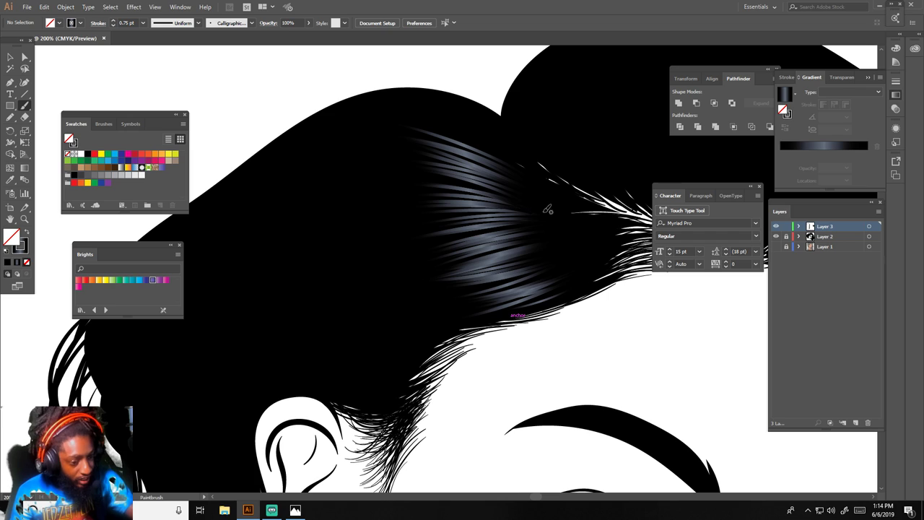
{"action": "mouse_move", "coordinate": [544, 211]}
{"action": "left_mouse_down"}
{"action": "mouse_move", "coordinate": [355, 166]}
{"action": "mouse_move", "coordinate": [362, 170]}
{"action": "mouse_move", "coordinate": [339, 176]}
{"action": "mouse_move", "coordinate": [370, 145]}
{"action": "left_mouse_up"}
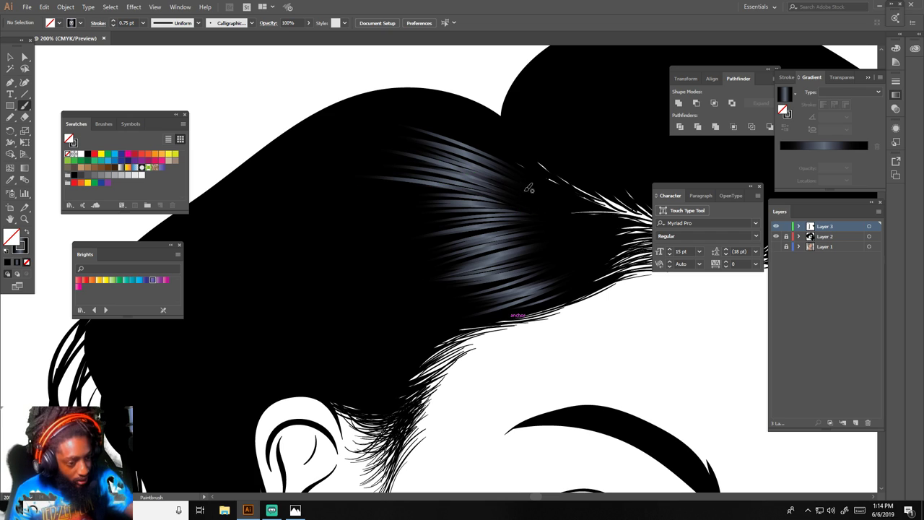
{"action": "left_click_drag", "start_coordinate": [534, 191], "coordinate": [374, 136]}
{"action": "mouse_move", "coordinate": [511, 168]}
{"action": "left_mouse_down"}
{"action": "mouse_move", "coordinate": [456, 165]}
{"action": "mouse_move", "coordinate": [413, 134]}
{"action": "left_mouse_up"}
{"action": "left_click_drag", "start_coordinate": [536, 181], "coordinate": [413, 125]}
{"action": "left_click_drag", "start_coordinate": [545, 196], "coordinate": [391, 120]}
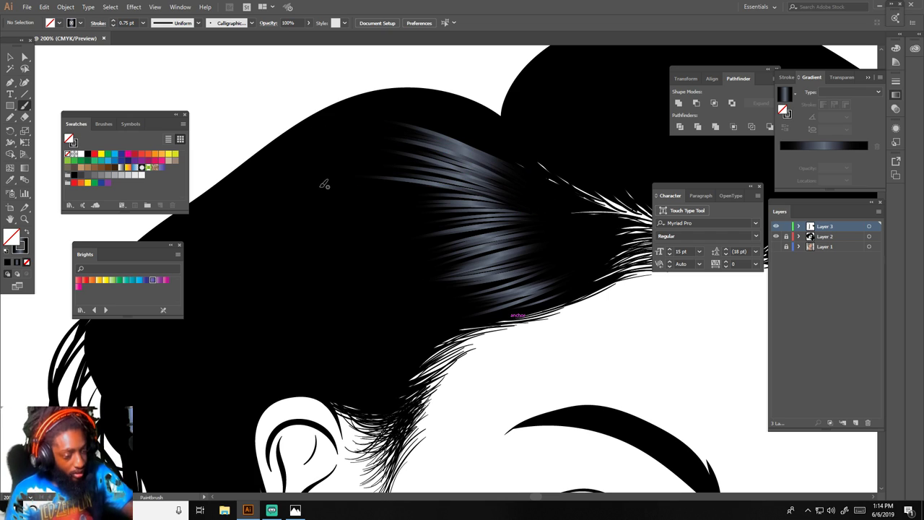
{"action": "key", "text": "ctrl+minus"}
{"action": "key", "text": "ctrl+minus"}
{"action": "key", "text": "ctrl+minus"}
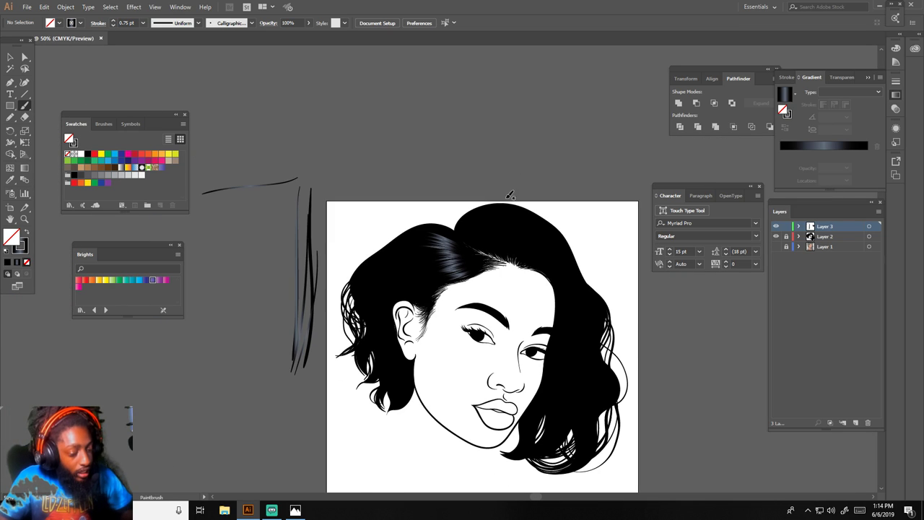
{"action": "key", "text": "ctrl+plus"}
{"action": "key", "text": "ctrl+plus"}
{"action": "key", "text": "ctrl+plus"}
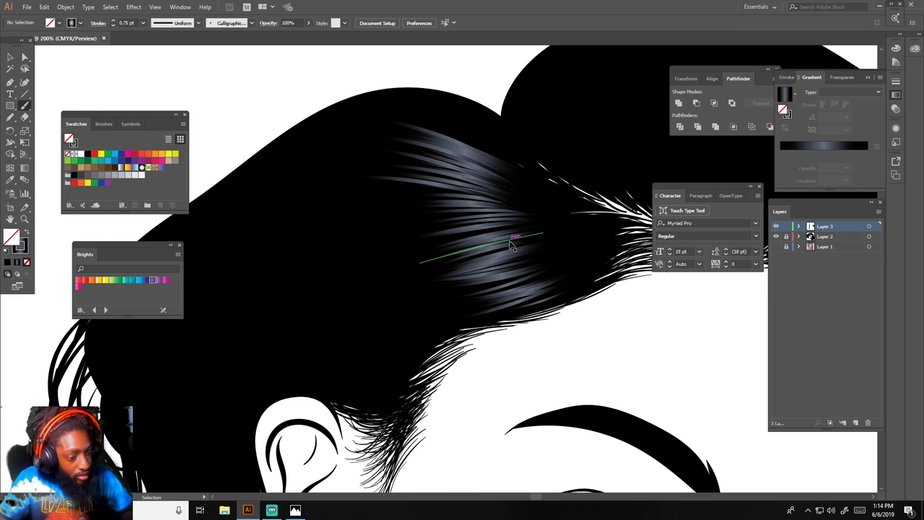
{"action": "scroll", "coordinate": [514, 236], "scroll_direction": "up", "scroll_amount": 2}
{"action": "key", "text": "ctrl+minus"}
{"action": "scroll", "coordinate": [515, 235], "scroll_direction": "right", "scroll_amount": 2}
{"action": "scroll", "coordinate": [515, 233], "scroll_direction": "up", "scroll_amount": 1}
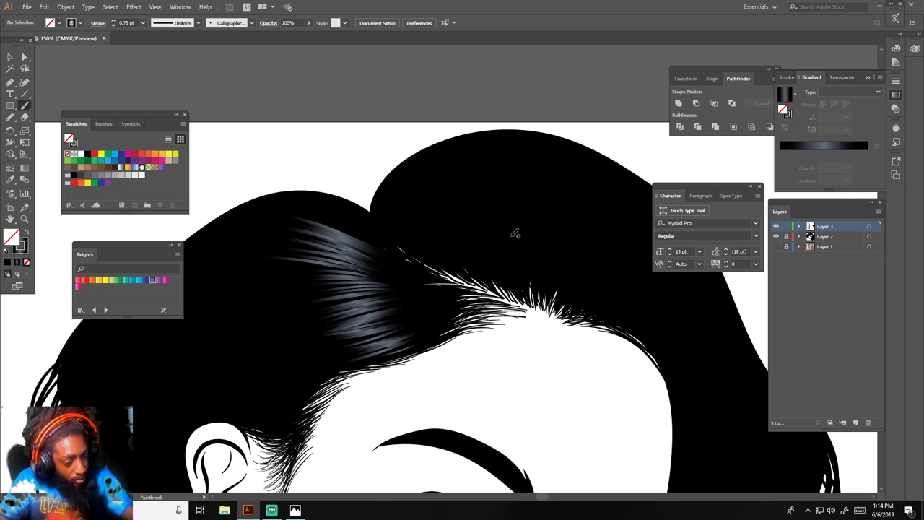
{"action": "left_click_drag", "start_coordinate": [517, 281], "coordinate": [558, 218]}
{"action": "mouse_move", "coordinate": [511, 280]}
{"action": "left_mouse_down"}
{"action": "mouse_move", "coordinate": [548, 216]}
{"action": "mouse_move", "coordinate": [567, 214]}
{"action": "mouse_move", "coordinate": [501, 258]}
{"action": "left_mouse_up"}
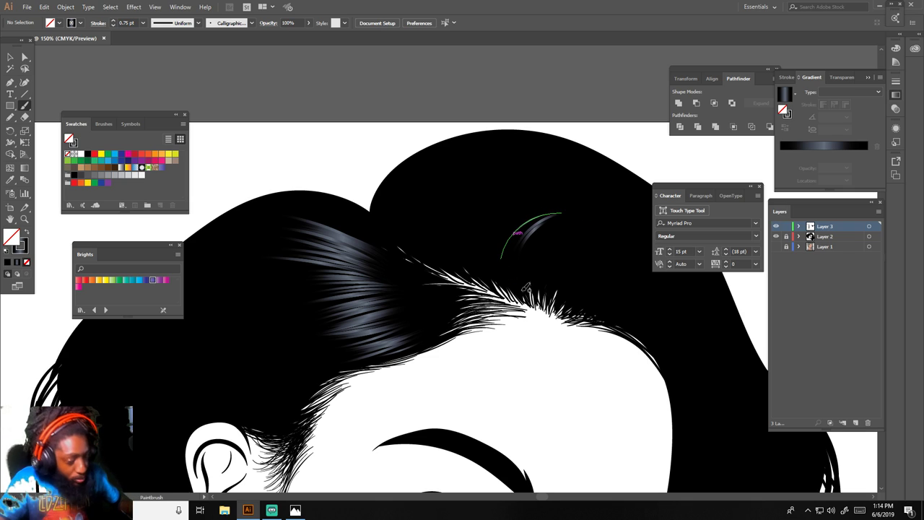
{"action": "key", "text": "v"}
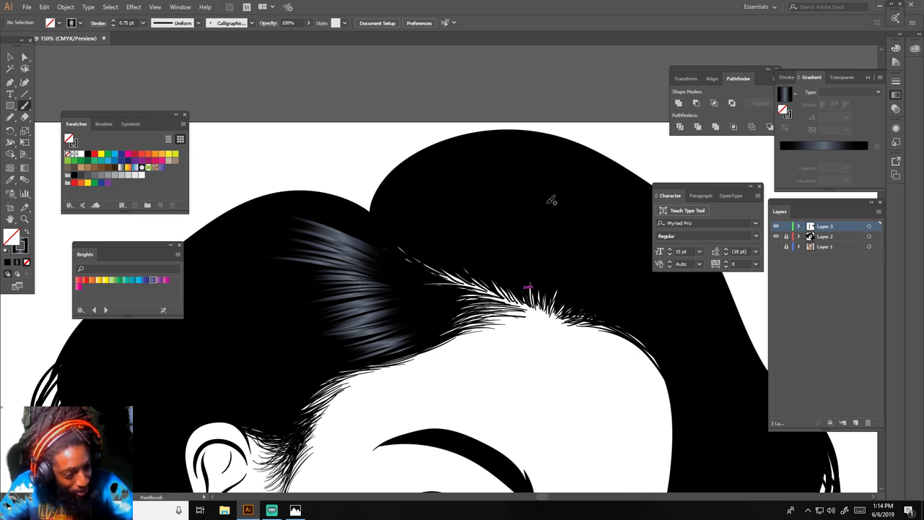
Paint a band of curved highlight strokes across the crown of the larger hair section on the other side of the parting.
{"action": "left_click_drag", "start_coordinate": [510, 223], "coordinate": [475, 244]}
{"action": "left_click_drag", "start_coordinate": [513, 190], "coordinate": [449, 233]}
{"action": "mouse_move", "coordinate": [496, 187]}
{"action": "left_mouse_down"}
{"action": "mouse_move", "coordinate": [433, 234]}
{"action": "mouse_move", "coordinate": [462, 199]}
{"action": "mouse_move", "coordinate": [434, 230]}
{"action": "left_mouse_up"}
{"action": "left_click_drag", "start_coordinate": [488, 185], "coordinate": [425, 222]}
{"action": "mouse_move", "coordinate": [505, 167]}
{"action": "left_mouse_down"}
{"action": "mouse_move", "coordinate": [490, 164]}
{"action": "mouse_move", "coordinate": [429, 207]}
{"action": "left_mouse_up"}
{"action": "mouse_move", "coordinate": [506, 154]}
{"action": "left_mouse_down"}
{"action": "mouse_move", "coordinate": [425, 199]}
{"action": "mouse_move", "coordinate": [458, 168]}
{"action": "mouse_move", "coordinate": [408, 203]}
{"action": "left_mouse_up"}
{"action": "left_click_drag", "start_coordinate": [497, 153], "coordinate": [415, 185]}
{"action": "mouse_move", "coordinate": [503, 137]}
{"action": "left_mouse_down"}
{"action": "mouse_move", "coordinate": [401, 181]}
{"action": "mouse_move", "coordinate": [470, 145]}
{"action": "mouse_move", "coordinate": [406, 179]}
{"action": "mouse_move", "coordinate": [412, 186]}
{"action": "left_mouse_up"}
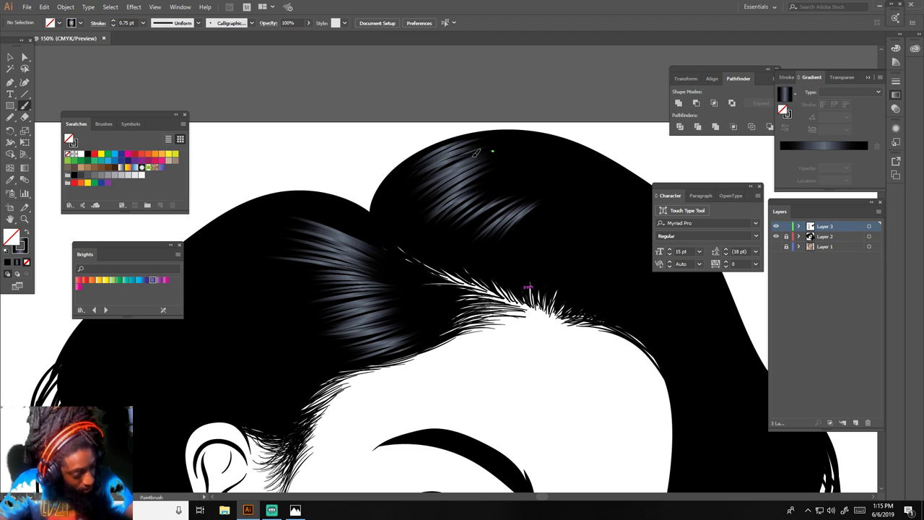
{"action": "mouse_move", "coordinate": [520, 197]}
{"action": "left_mouse_down"}
{"action": "mouse_move", "coordinate": [467, 241]}
{"action": "mouse_move", "coordinate": [470, 227]}
{"action": "mouse_move", "coordinate": [453, 237]}
{"action": "left_mouse_up"}
{"action": "mouse_move", "coordinate": [492, 187]}
{"action": "left_mouse_down"}
{"action": "mouse_move", "coordinate": [424, 231]}
{"action": "mouse_move", "coordinate": [425, 211]}
{"action": "left_mouse_up"}
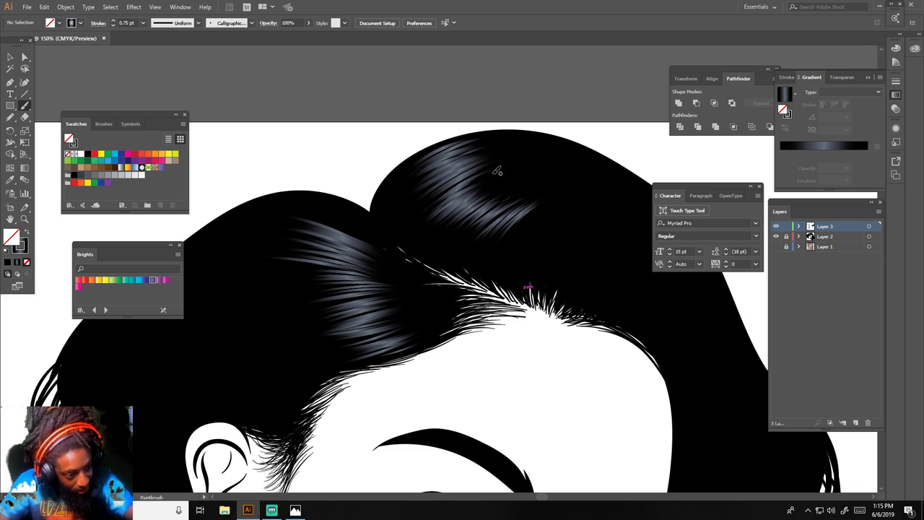
{"action": "key", "text": "ctrl+minus"}
{"action": "key", "text": "ctrl+minus"}
{"action": "key", "text": "ctrl+minus"}
{"action": "key", "text": "ctrl+minus"}
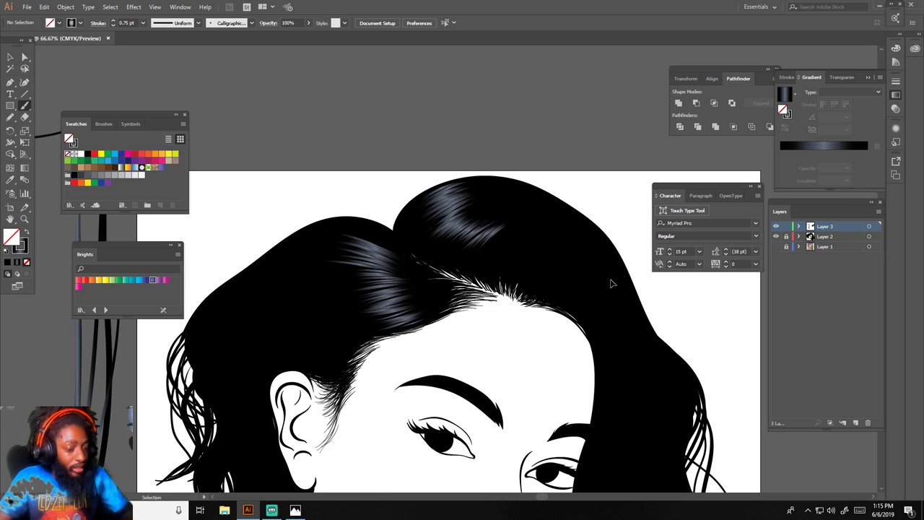
{"action": "scroll", "coordinate": [552, 298], "scroll_direction": "down", "scroll_amount": 1}
{"action": "key", "text": "ctrl+equal"}
{"action": "key", "text": "ctrl+equal"}
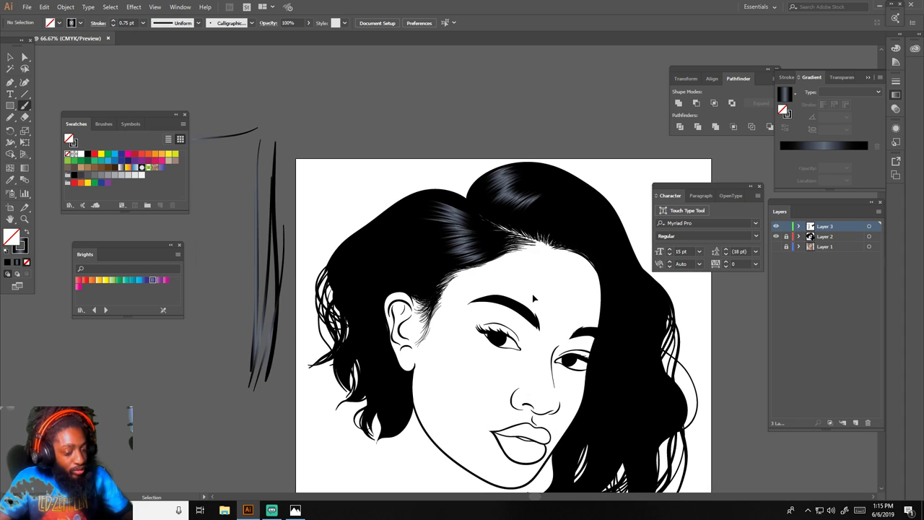
{"action": "key", "text": "ctrl+plus"}
{"action": "key", "text": "ctrl+plus"}
{"action": "left_click_drag", "start_coordinate": [533, 291], "coordinate": [463, 221]}
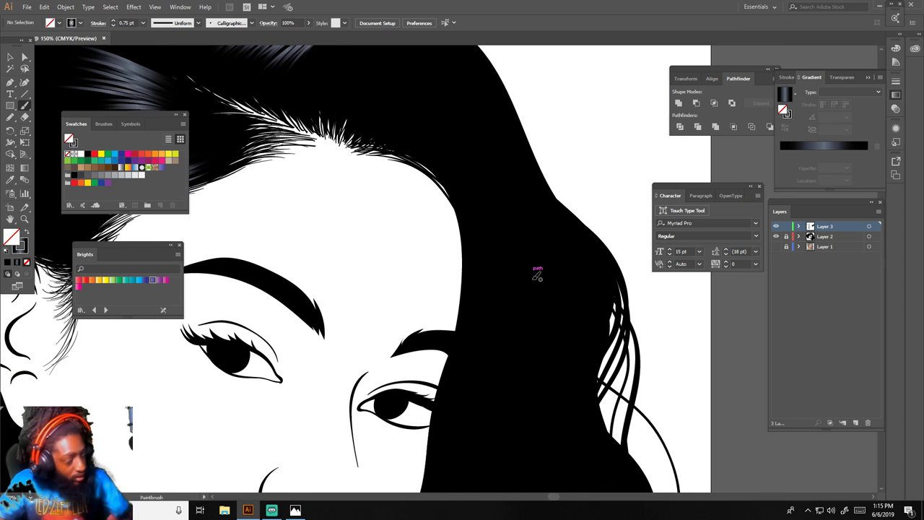
{"action": "left_click_drag", "start_coordinate": [520, 390], "coordinate": [510, 198]}
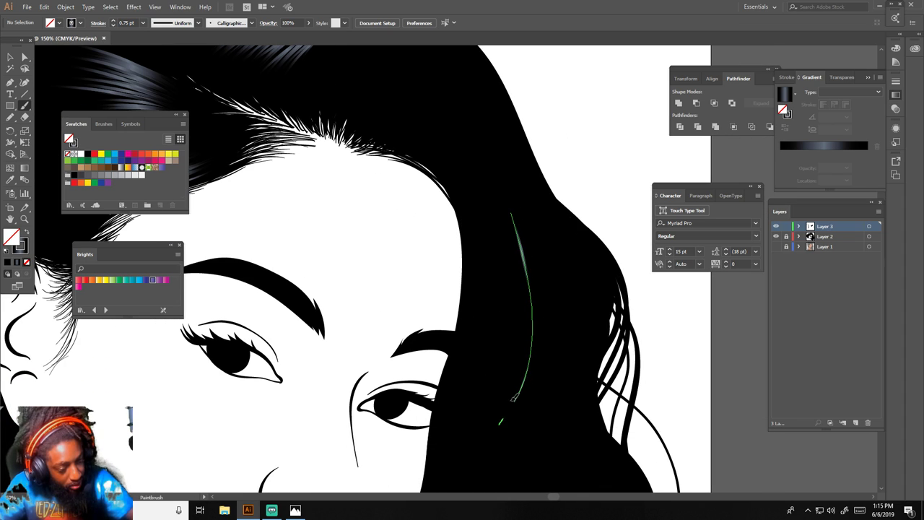
{"action": "left_click_drag", "start_coordinate": [517, 395], "coordinate": [509, 210]}
{"action": "key", "text": "ctrl+z"}
{"action": "key", "text": "ctrl+z"}
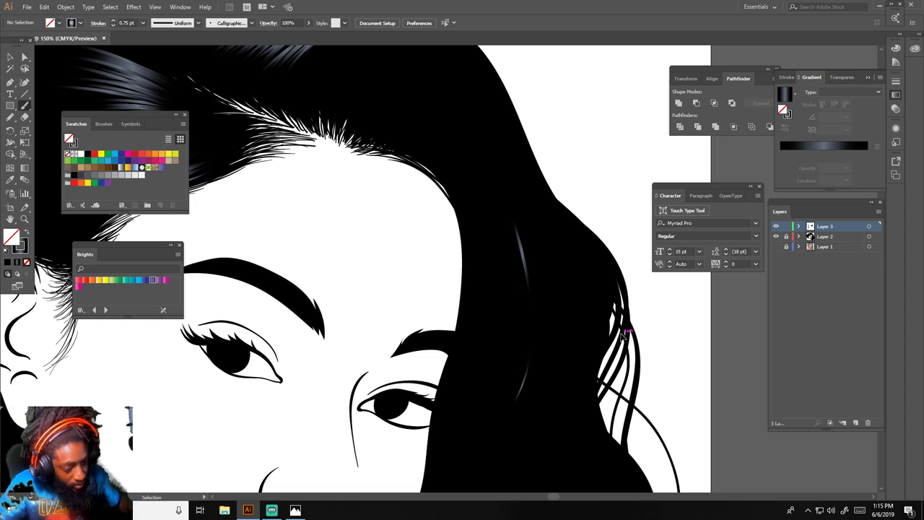
{"action": "left_click_drag", "start_coordinate": [527, 244], "coordinate": [532, 373]}
{"action": "key", "text": "ctrl+z"}
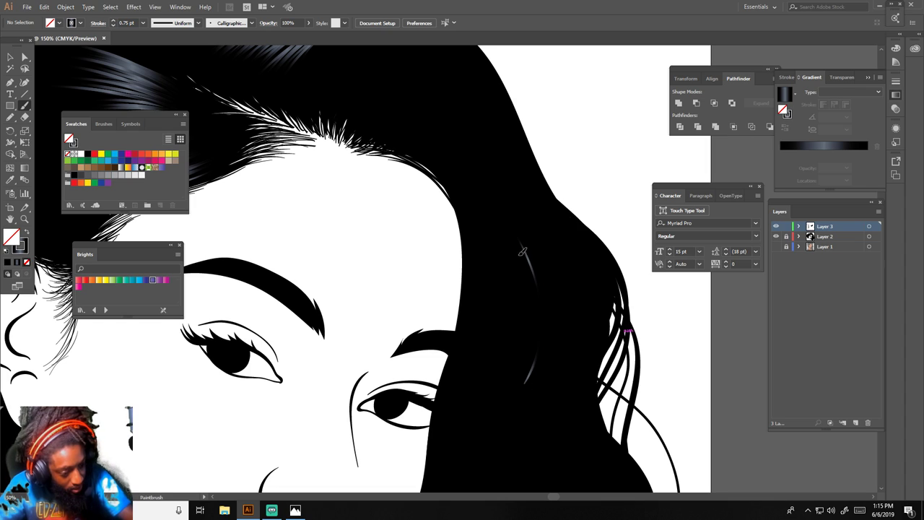
{"action": "left_click_drag", "start_coordinate": [526, 257], "coordinate": [528, 393]}
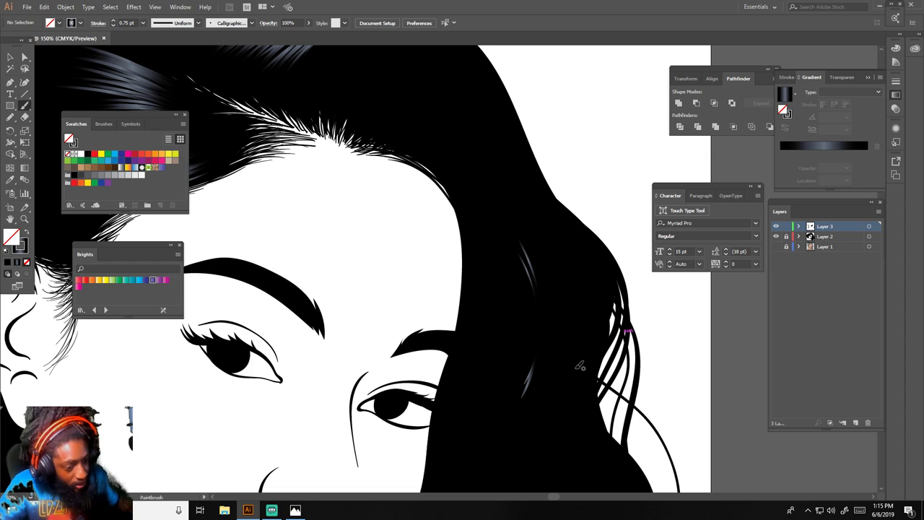
{"action": "key", "text": "ctrl+z"}
{"action": "key", "text": "ctrl+z"}
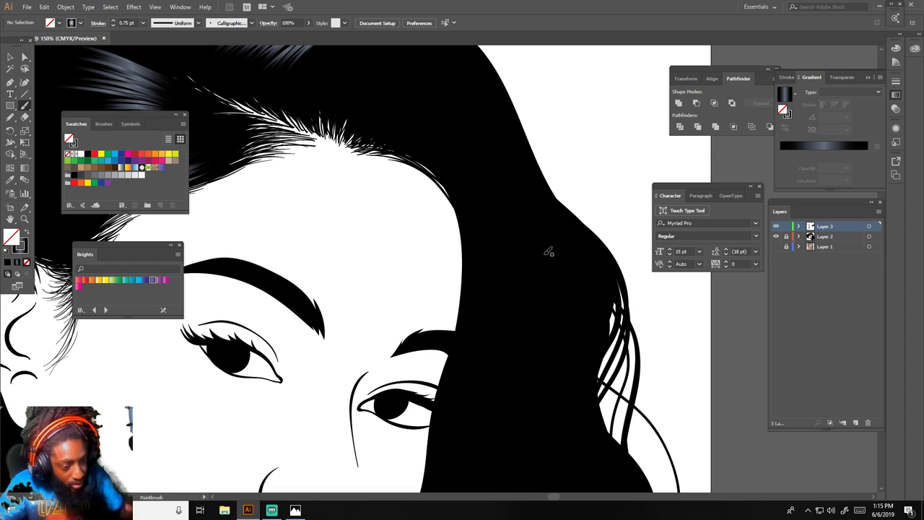
Try long highlight strokes running down the larger hair section, from beside the forehead to eye level.
{"action": "left_click_drag", "start_coordinate": [514, 384], "coordinate": [519, 249]}
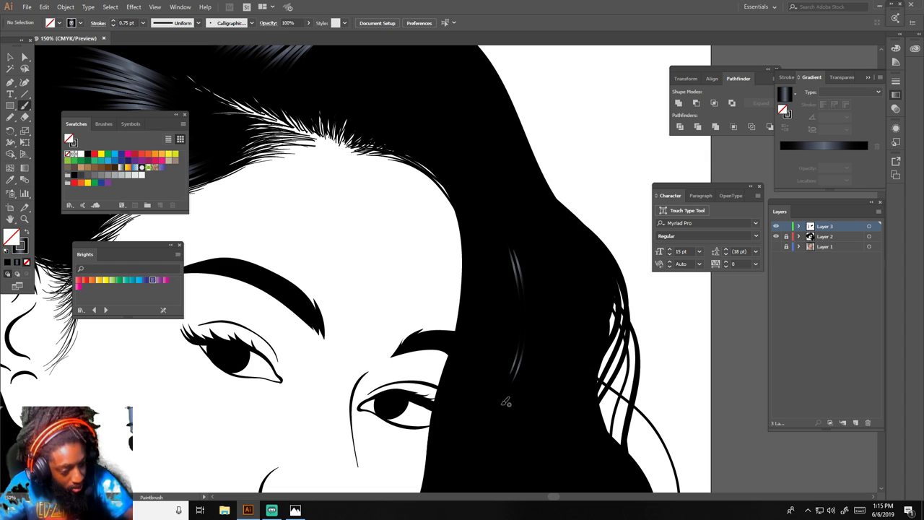
{"action": "left_click_drag", "start_coordinate": [507, 381], "coordinate": [504, 228]}
{"action": "left_click_drag", "start_coordinate": [496, 399], "coordinate": [492, 205]}
{"action": "left_click_drag", "start_coordinate": [497, 421], "coordinate": [500, 215]}
{"action": "mouse_move", "coordinate": [510, 423]}
{"action": "left_mouse_down"}
{"action": "mouse_move", "coordinate": [521, 249]}
{"action": "mouse_move", "coordinate": [509, 214]}
{"action": "left_mouse_up"}
{"action": "mouse_move", "coordinate": [524, 395]}
{"action": "left_mouse_down"}
{"action": "mouse_move", "coordinate": [522, 252]}
{"action": "mouse_move", "coordinate": [502, 202]}
{"action": "left_mouse_up"}
{"action": "mouse_move", "coordinate": [518, 421]}
{"action": "left_mouse_down"}
{"action": "mouse_move", "coordinate": [528, 264]}
{"action": "mouse_move", "coordinate": [503, 185]}
{"action": "left_mouse_up"}
{"action": "mouse_move", "coordinate": [517, 425]}
{"action": "left_mouse_down"}
{"action": "mouse_move", "coordinate": [537, 343]}
{"action": "mouse_move", "coordinate": [516, 222]}
{"action": "left_mouse_up"}
{"action": "mouse_move", "coordinate": [533, 402]}
{"action": "left_mouse_down"}
{"action": "mouse_move", "coordinate": [540, 325]}
{"action": "mouse_move", "coordinate": [498, 167]}
{"action": "left_mouse_up"}
{"action": "mouse_move", "coordinate": [541, 369]}
{"action": "left_mouse_down"}
{"action": "mouse_move", "coordinate": [544, 287]}
{"action": "mouse_move", "coordinate": [490, 140]}
{"action": "left_mouse_up"}
{"action": "mouse_move", "coordinate": [553, 357]}
{"action": "left_mouse_down"}
{"action": "mouse_move", "coordinate": [545, 258]}
{"action": "mouse_move", "coordinate": [483, 118]}
{"action": "left_mouse_up"}
Paint shorter curved highlight strokes down the larger hair section beside the forehead, ending above eye level.
{"action": "mouse_move", "coordinate": [548, 321]}
{"action": "left_mouse_down"}
{"action": "mouse_move", "coordinate": [537, 236]}
{"action": "mouse_move", "coordinate": [486, 127]}
{"action": "left_mouse_up"}
{"action": "left_click_drag", "start_coordinate": [559, 313], "coordinate": [483, 118]}
{"action": "left_click_drag", "start_coordinate": [546, 333], "coordinate": [477, 126]}
{"action": "left_click_drag", "start_coordinate": [533, 319], "coordinate": [485, 144]}
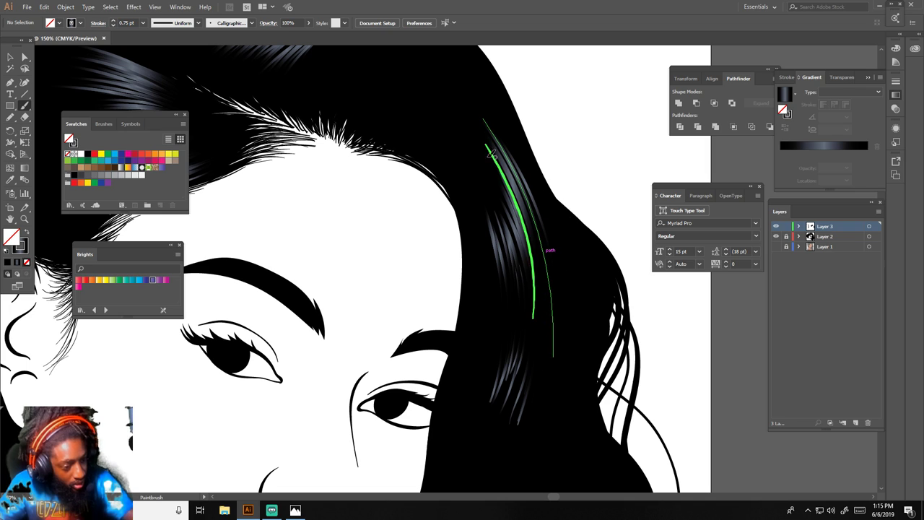
{"action": "mouse_move", "coordinate": [525, 319]}
{"action": "left_mouse_down"}
{"action": "mouse_move", "coordinate": [466, 133]}
{"action": "mouse_move", "coordinate": [467, 170]}
{"action": "left_mouse_up"}
{"action": "mouse_move", "coordinate": [498, 307]}
{"action": "left_mouse_down"}
{"action": "mouse_move", "coordinate": [493, 229]}
{"action": "mouse_move", "coordinate": [463, 150]}
{"action": "left_mouse_up"}
{"action": "left_click_drag", "start_coordinate": [495, 316], "coordinate": [446, 136]}
Thicken the highlight band beside the forehead with overlapping strokes that follow the fall of the hair.
{"action": "mouse_move", "coordinate": [514, 302]}
{"action": "left_mouse_down"}
{"action": "mouse_move", "coordinate": [462, 132]}
{"action": "mouse_move", "coordinate": [479, 141]}
{"action": "left_mouse_up"}
{"action": "left_click_drag", "start_coordinate": [532, 290], "coordinate": [483, 124]}
{"action": "left_click_drag", "start_coordinate": [547, 312], "coordinate": [517, 181]}
{"action": "left_click_drag", "start_coordinate": [524, 305], "coordinate": [453, 128]}
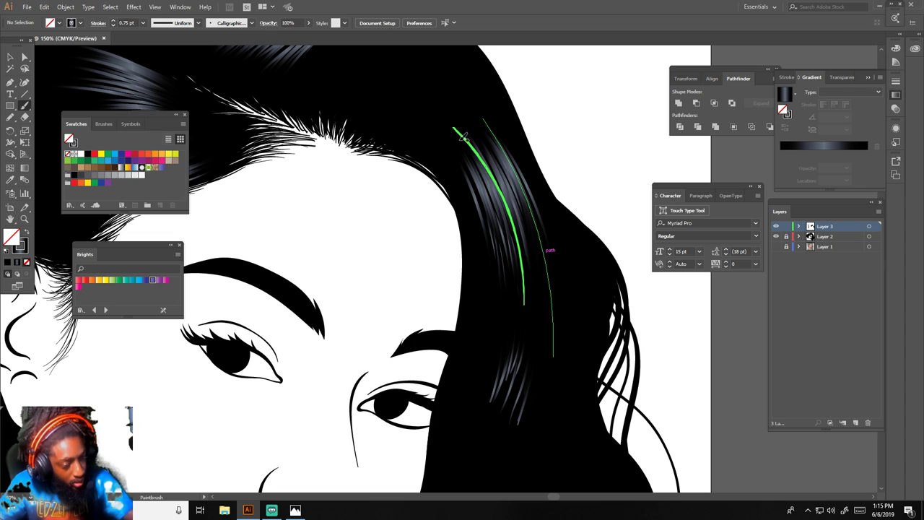
{"action": "left_click_drag", "start_coordinate": [505, 295], "coordinate": [447, 140]}
{"action": "mouse_move", "coordinate": [523, 303]}
{"action": "left_mouse_down"}
{"action": "mouse_move", "coordinate": [512, 218]}
{"action": "mouse_move", "coordinate": [474, 144]}
{"action": "left_mouse_up"}
{"action": "left_click_drag", "start_coordinate": [540, 259], "coordinate": [479, 118]}
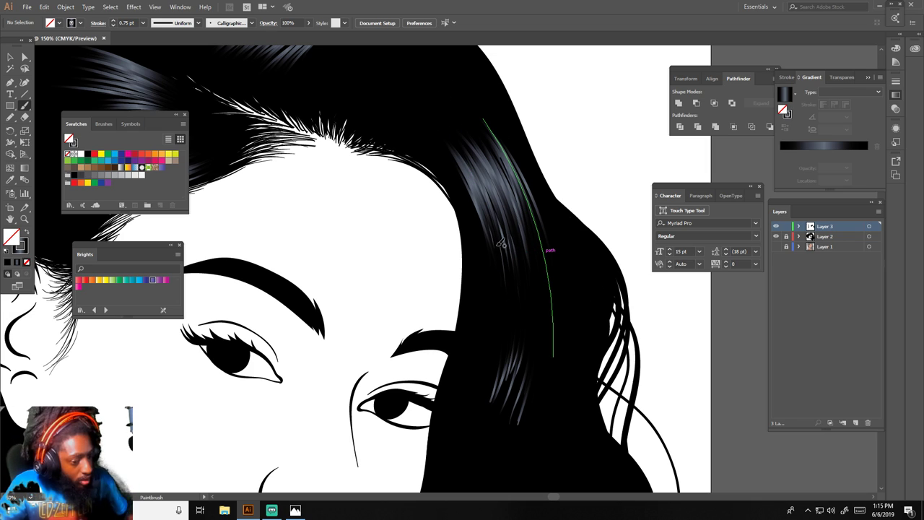
{"action": "left_click_drag", "start_coordinate": [501, 309], "coordinate": [439, 133]}
{"action": "left_click_drag", "start_coordinate": [494, 314], "coordinate": [453, 148]}
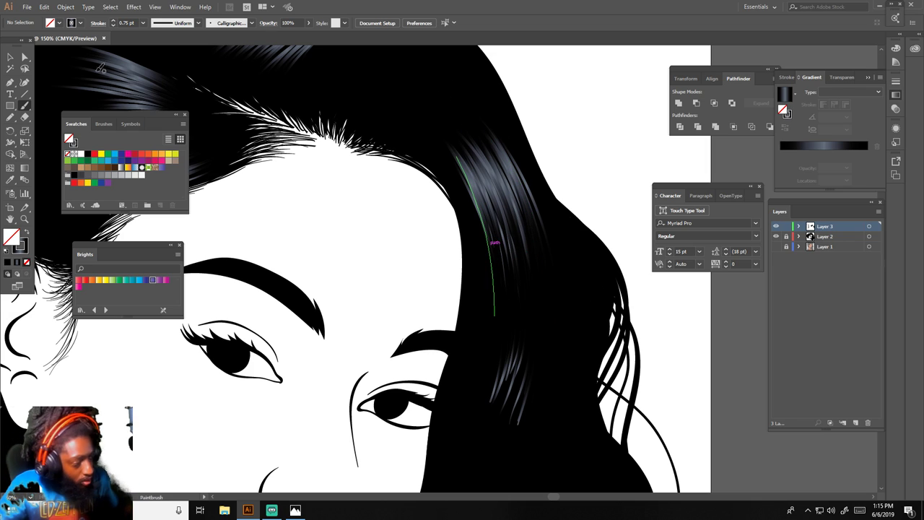
Select the long highlight strokes whose lower ends reach eye level and delete them.
{"action": "left_click", "coordinate": [11, 58]}
{"action": "left_click_drag", "start_coordinate": [466, 440], "coordinate": [578, 352]}
{"action": "key", "text": "Delete"}
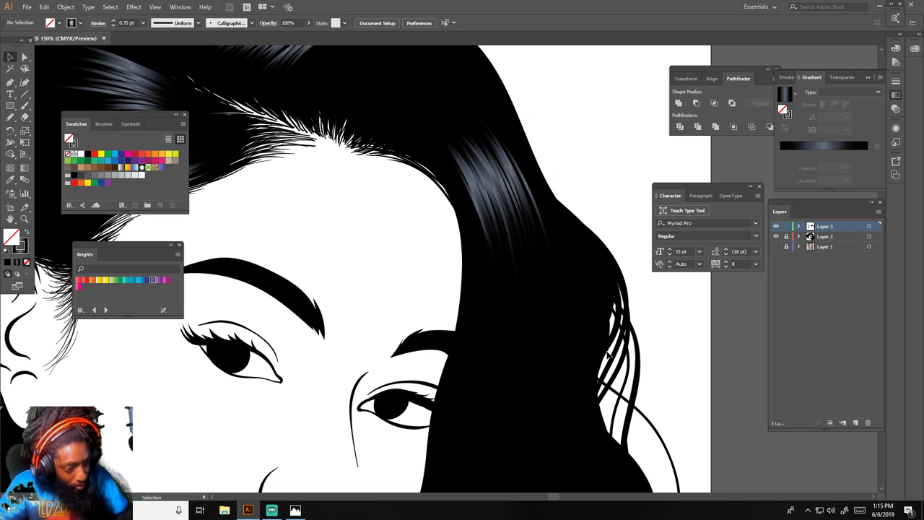
Fill the edges of the highlight band beside the forehead with extra Paintbrush strokes near the hairline and the outer hair contour.
{"action": "key", "text": "ctrl+minus"}
{"action": "key", "text": "ctrl+minus"}
{"action": "key", "text": "ctrl+minus"}
{"action": "key", "text": "ctrl+minus"}
{"action": "key", "text": "ctrl+plus"}
{"action": "key", "text": "ctrl+plus"}
{"action": "key", "text": "ctrl+plus"}
{"action": "key", "text": "ctrl+plus"}
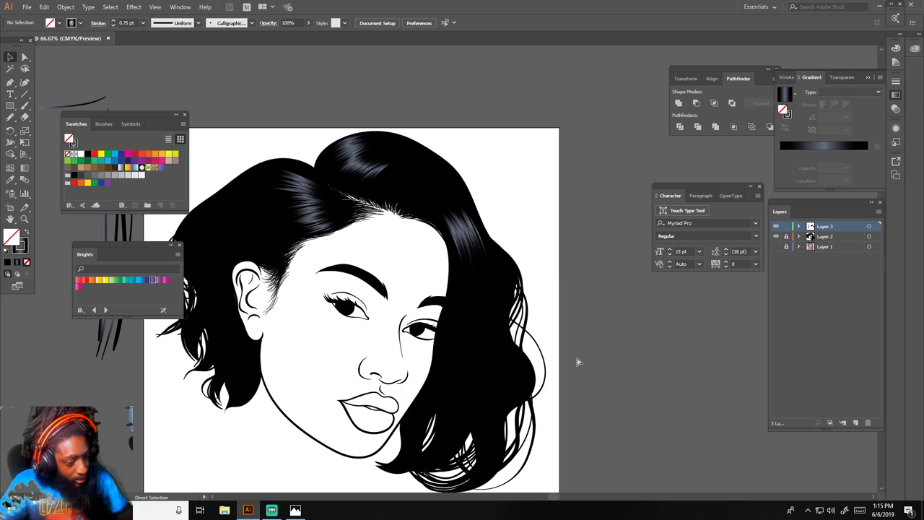
{"action": "left_click", "coordinate": [24, 108]}
{"action": "mouse_move", "coordinate": [486, 265]}
{"action": "left_mouse_down"}
{"action": "mouse_move", "coordinate": [446, 160]}
{"action": "mouse_move", "coordinate": [473, 221]}
{"action": "left_mouse_up"}
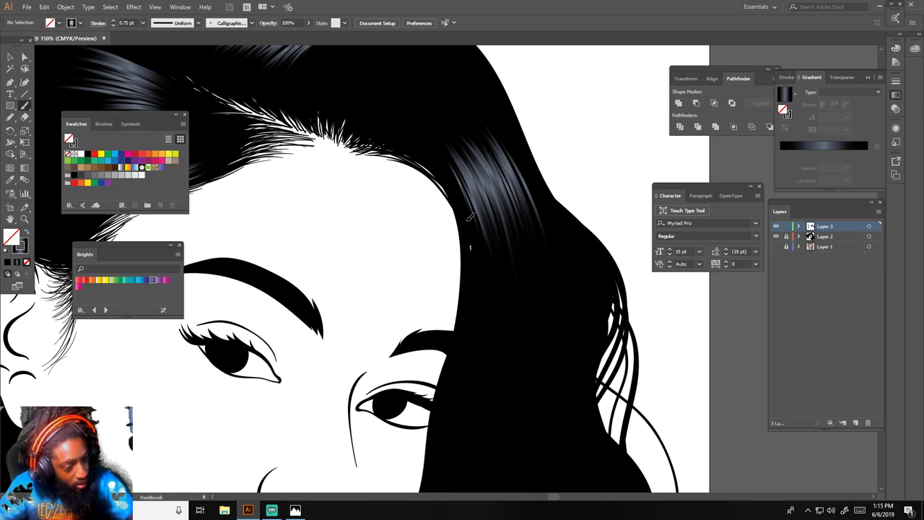
{"action": "left_click_drag", "start_coordinate": [460, 181], "coordinate": [455, 174]}
{"action": "left_click_drag", "start_coordinate": [480, 258], "coordinate": [445, 159]}
{"action": "left_click_drag", "start_coordinate": [513, 139], "coordinate": [502, 131]}
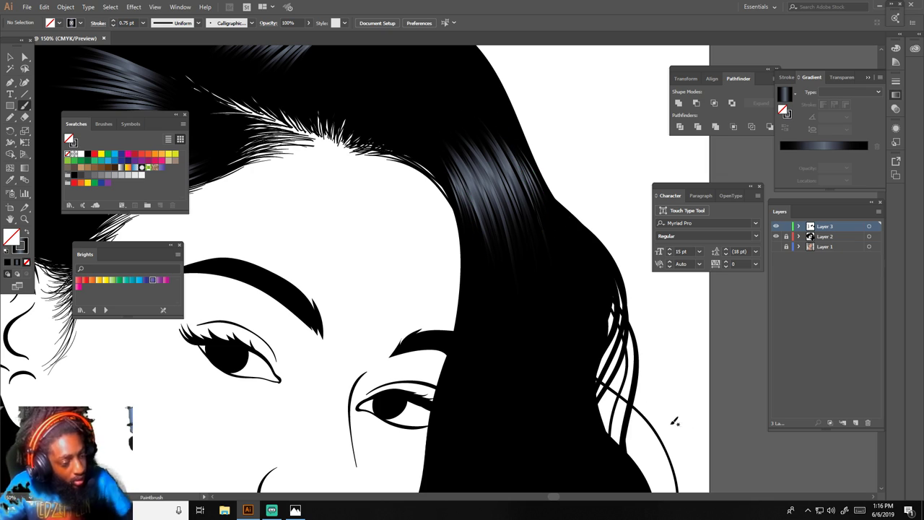
Paint the first curved highlight strokes in the large hair section beside the nose, following the fall of the hair.
{"action": "scroll", "coordinate": [575, 420], "scroll_direction": "down", "scroll_amount": 3}
{"action": "scroll", "coordinate": [572, 405], "scroll_direction": "up", "scroll_amount": 3}
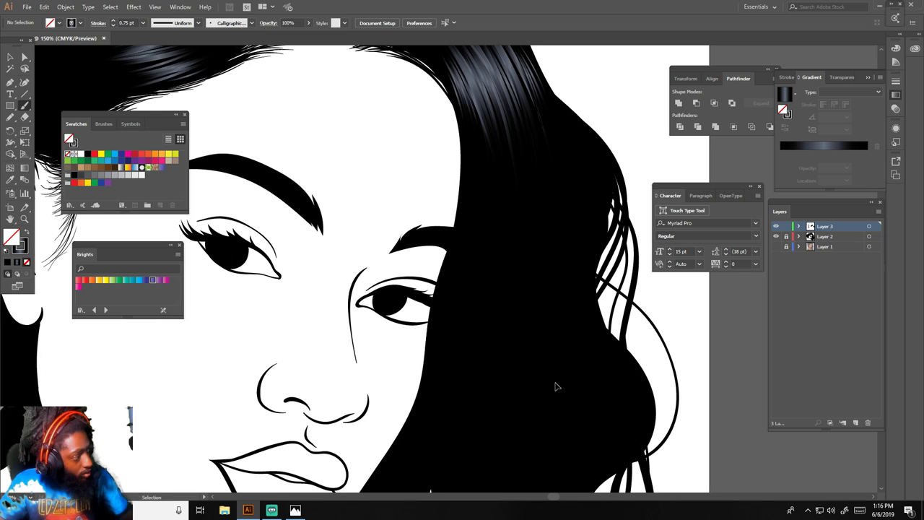
{"action": "scroll", "coordinate": [557, 383], "scroll_direction": "down", "scroll_amount": 2}
{"action": "mouse_move", "coordinate": [529, 263]}
{"action": "left_mouse_down"}
{"action": "mouse_move", "coordinate": [463, 382]}
{"action": "mouse_move", "coordinate": [519, 278]}
{"action": "mouse_move", "coordinate": [456, 393]}
{"action": "mouse_move", "coordinate": [511, 296]}
{"action": "mouse_move", "coordinate": [449, 389]}
{"action": "left_mouse_up"}
{"action": "mouse_move", "coordinate": [450, 383]}
{"action": "left_mouse_down"}
{"action": "mouse_move", "coordinate": [506, 273]}
{"action": "mouse_move", "coordinate": [440, 393]}
{"action": "mouse_move", "coordinate": [497, 274]}
{"action": "left_mouse_up"}
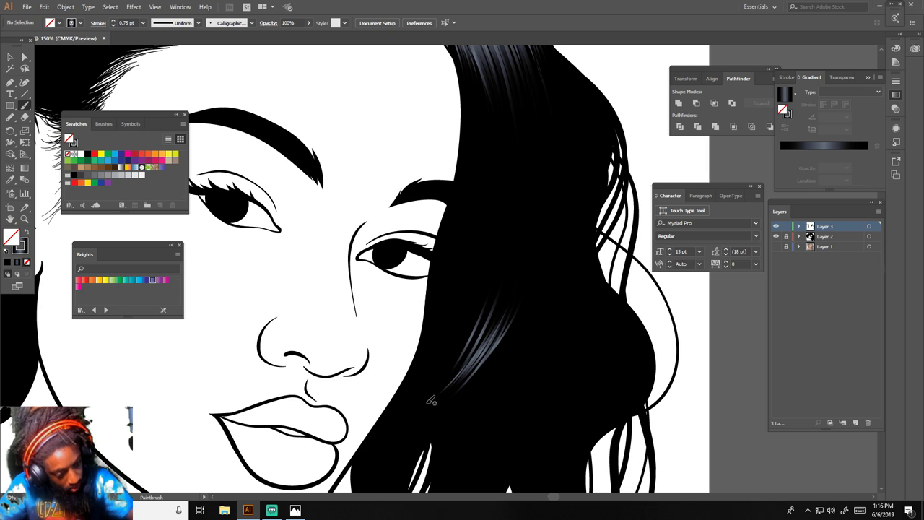
{"action": "left_click_drag", "start_coordinate": [431, 398], "coordinate": [483, 317]}
{"action": "left_click_drag", "start_coordinate": [445, 380], "coordinate": [490, 292]}
Thicken the highlight band beside the nose with overlapping strokes of varied length toward the face.
{"action": "left_click_drag", "start_coordinate": [433, 406], "coordinate": [506, 259]}
{"action": "left_click_drag", "start_coordinate": [433, 408], "coordinate": [515, 278]}
{"action": "left_click_drag", "start_coordinate": [432, 404], "coordinate": [509, 285]}
{"action": "left_click_drag", "start_coordinate": [433, 401], "coordinate": [507, 278]}
{"action": "mouse_move", "coordinate": [438, 384]}
{"action": "left_mouse_down"}
{"action": "mouse_move", "coordinate": [498, 273]}
{"action": "mouse_move", "coordinate": [490, 235]}
{"action": "mouse_move", "coordinate": [479, 290]}
{"action": "left_mouse_up"}
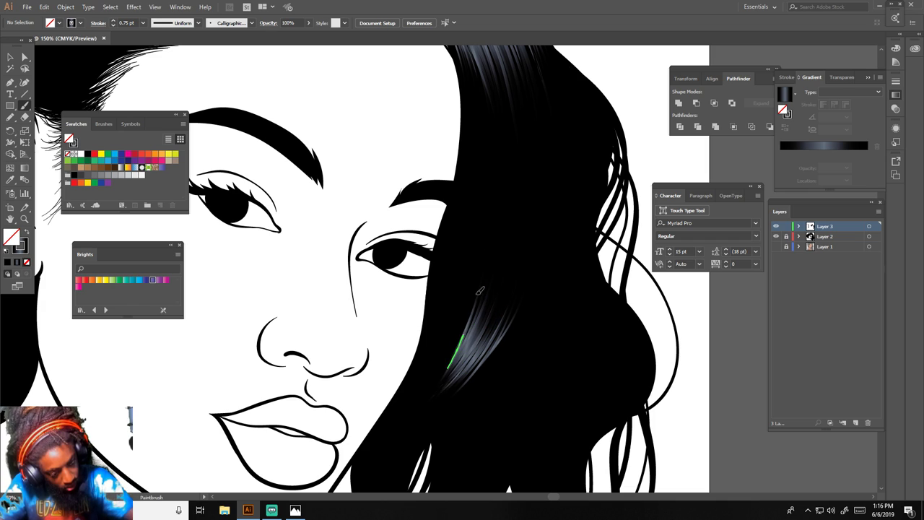
{"action": "mouse_move", "coordinate": [432, 399]}
{"action": "left_mouse_down"}
{"action": "mouse_move", "coordinate": [486, 262]}
{"action": "mouse_move", "coordinate": [488, 275]}
{"action": "mouse_move", "coordinate": [496, 262]}
{"action": "mouse_move", "coordinate": [524, 285]}
{"action": "left_mouse_up"}
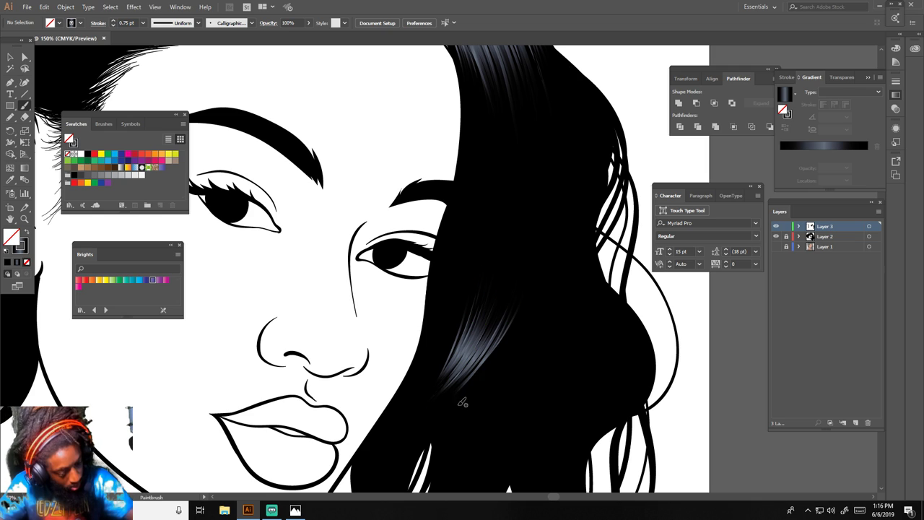
Widen the highlight band beside the nose toward the outer hair with three more curved strokes.
{"action": "left_click_drag", "start_coordinate": [463, 400], "coordinate": [537, 273]}
{"action": "left_click_drag", "start_coordinate": [497, 372], "coordinate": [545, 269]}
{"action": "mouse_move", "coordinate": [514, 355]}
{"action": "left_mouse_down"}
{"action": "mouse_move", "coordinate": [544, 245]}
{"action": "mouse_move", "coordinate": [556, 241]}
{"action": "left_mouse_up"}
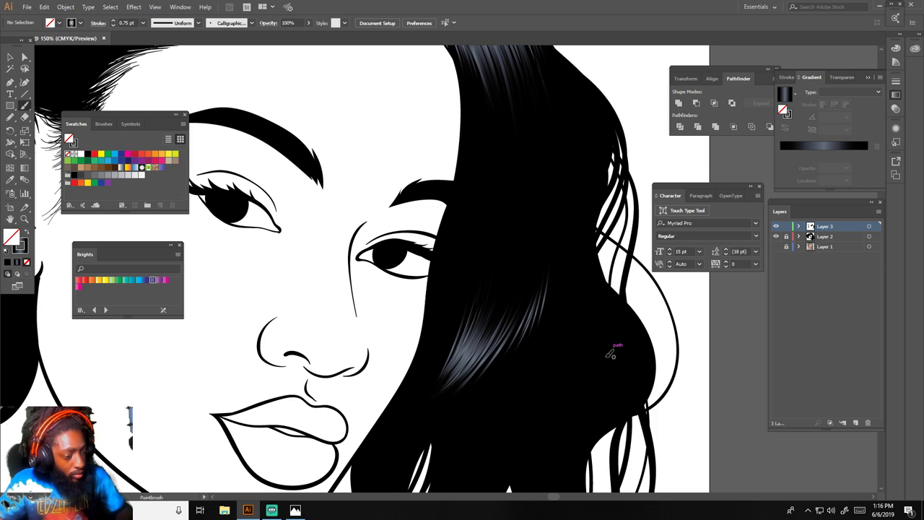
Paint curved highlight strokes in the black hair above the ear, sweeping down toward the back of the head.
{"action": "scroll", "coordinate": [610, 354], "scroll_direction": "down", "scroll_amount": 4}
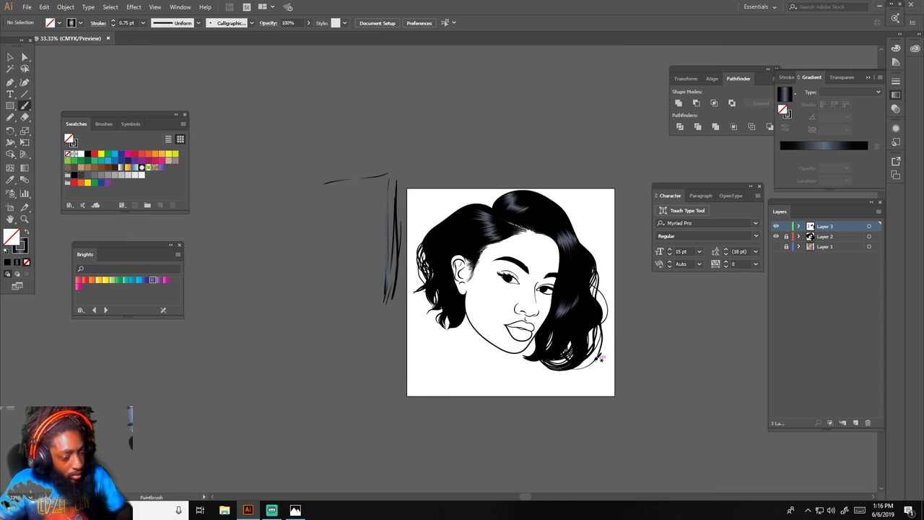
{"action": "scroll", "coordinate": [598, 358], "scroll_direction": "up", "scroll_amount": 4}
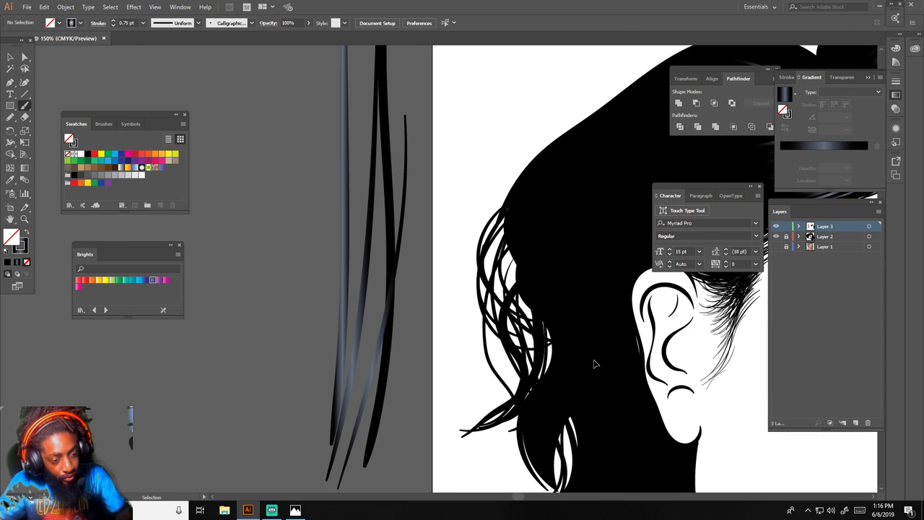
{"action": "scroll", "coordinate": [595, 364], "scroll_direction": "right", "scroll_amount": 3}
{"action": "left_click_drag", "start_coordinate": [504, 189], "coordinate": [487, 267]}
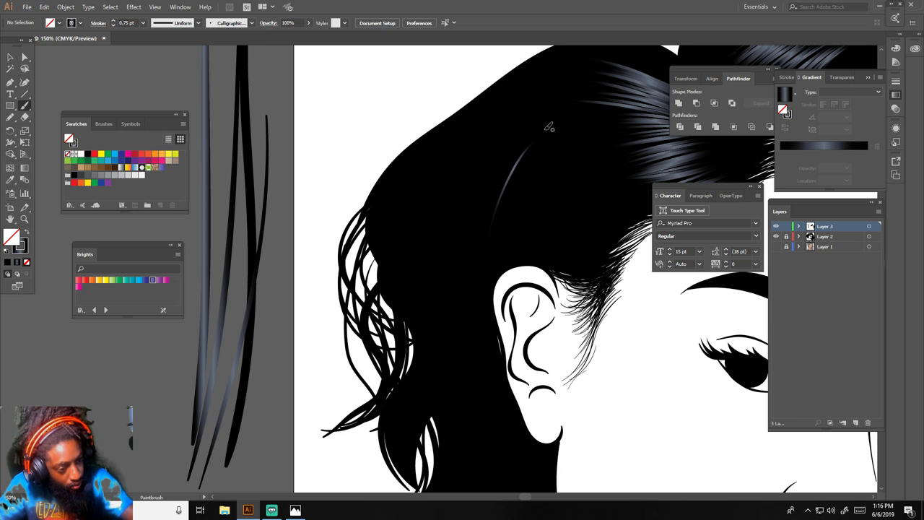
{"action": "mouse_move", "coordinate": [547, 128]}
{"action": "left_mouse_down"}
{"action": "mouse_move", "coordinate": [470, 275]}
{"action": "mouse_move", "coordinate": [470, 239]}
{"action": "left_mouse_up"}
{"action": "mouse_move", "coordinate": [536, 112]}
{"action": "left_mouse_down"}
{"action": "mouse_move", "coordinate": [454, 241]}
{"action": "mouse_move", "coordinate": [457, 217]}
{"action": "left_mouse_up"}
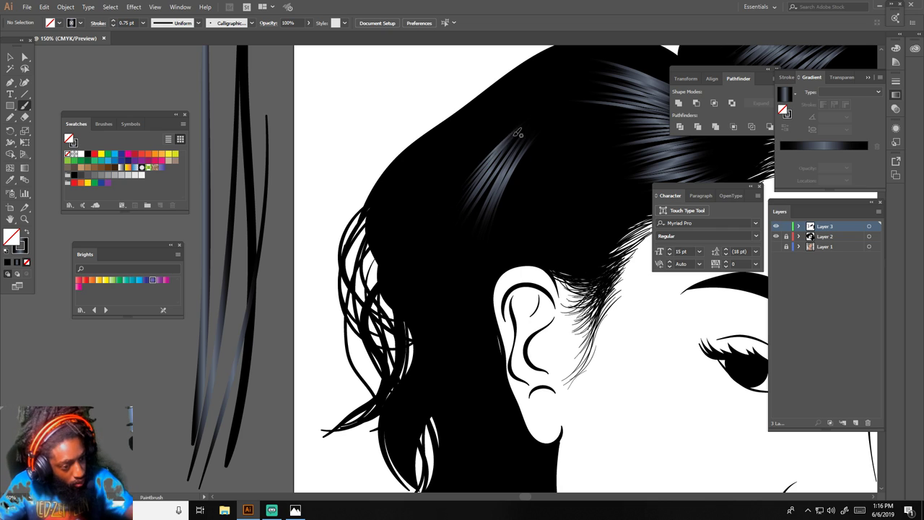
Widen and fill the highlight patch above the ear with overlapping Paintbrush strokes.
{"action": "left_click_drag", "start_coordinate": [518, 129], "coordinate": [436, 211]}
{"action": "left_click_drag", "start_coordinate": [528, 109], "coordinate": [432, 196]}
{"action": "mouse_move", "coordinate": [537, 93]}
{"action": "left_mouse_down"}
{"action": "mouse_move", "coordinate": [433, 193]}
{"action": "mouse_move", "coordinate": [507, 114]}
{"action": "mouse_move", "coordinate": [464, 243]}
{"action": "left_mouse_up"}
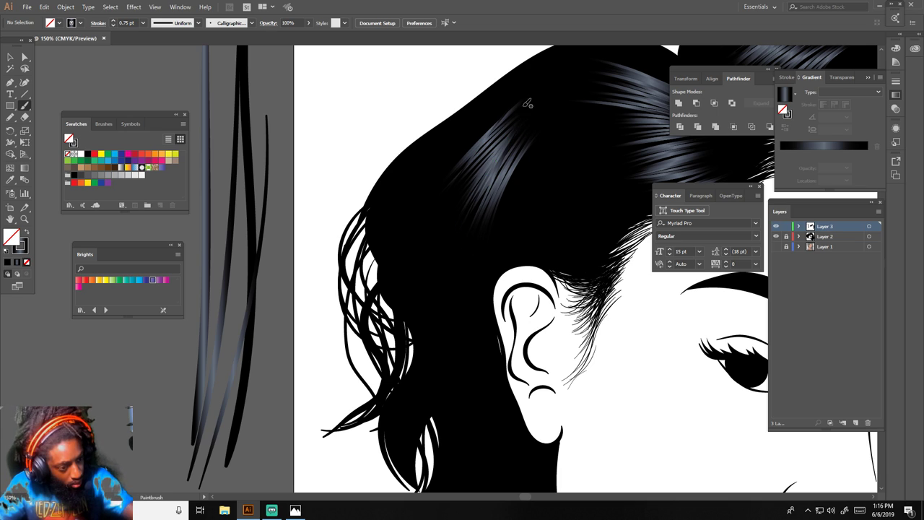
{"action": "left_click_drag", "start_coordinate": [488, 148], "coordinate": [446, 215]}
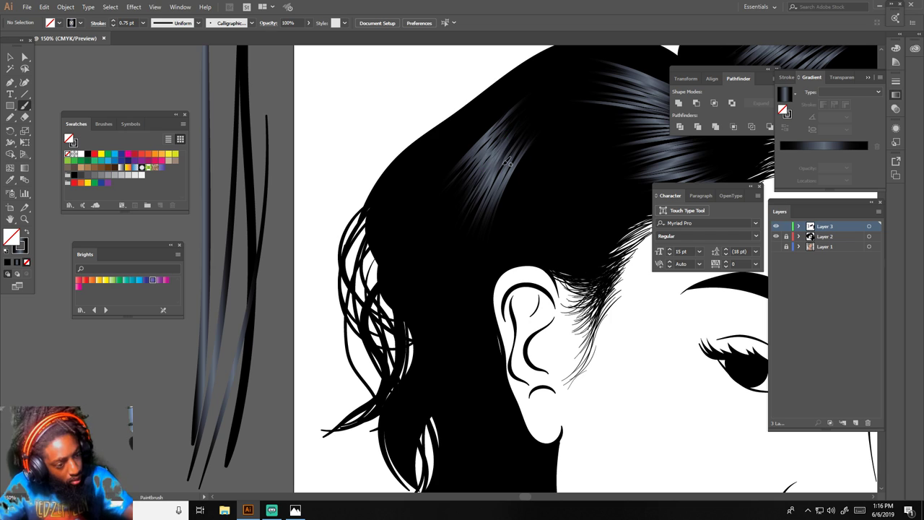
{"action": "left_click_drag", "start_coordinate": [516, 147], "coordinate": [487, 230]}
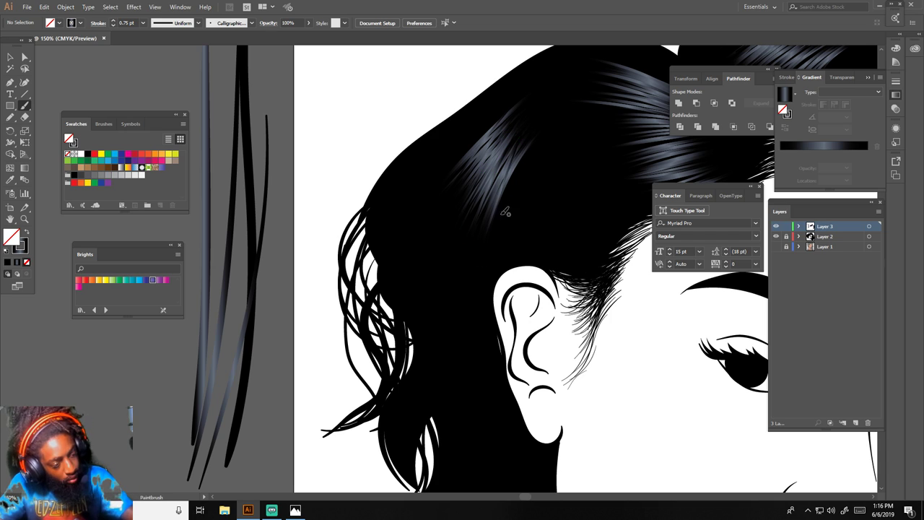
{"action": "mouse_move", "coordinate": [535, 134]}
{"action": "left_mouse_down"}
{"action": "mouse_move", "coordinate": [495, 234]}
{"action": "mouse_move", "coordinate": [504, 223]}
{"action": "left_mouse_up"}
Paint long thin highlight strokes along the inner hair edge beside the face, from eyebrow level down past the cheek.
{"action": "key", "text": "ctrl+minus"}
{"action": "key", "text": "ctrl+minus"}
{"action": "key", "text": "ctrl+minus"}
{"action": "key", "text": "ctrl+minus"}
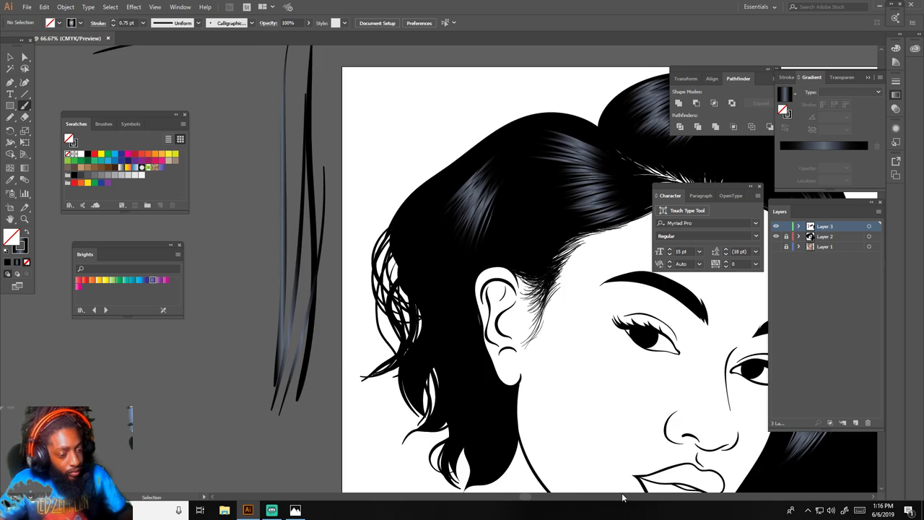
{"action": "scroll", "coordinate": [623, 482], "scroll_direction": "right", "scroll_amount": 3}
{"action": "scroll", "coordinate": [613, 465], "scroll_direction": "down", "scroll_amount": 4}
{"action": "scroll", "coordinate": [614, 454], "scroll_direction": "up", "scroll_amount": 3}
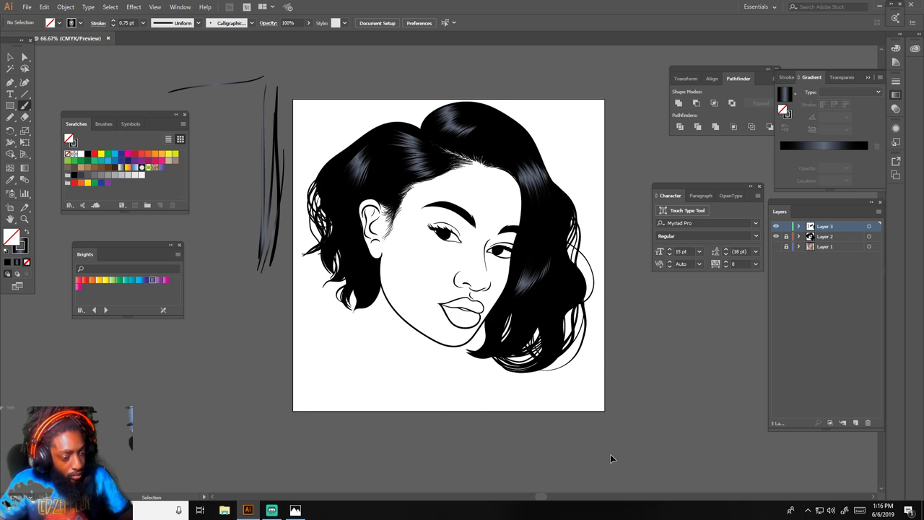
{"action": "scroll", "coordinate": [610, 451], "scroll_direction": "right", "scroll_amount": 2}
{"action": "scroll", "coordinate": [610, 451], "scroll_direction": "up", "scroll_amount": 2}
{"action": "scroll", "coordinate": [614, 448], "scroll_direction": "up", "scroll_amount": 1}
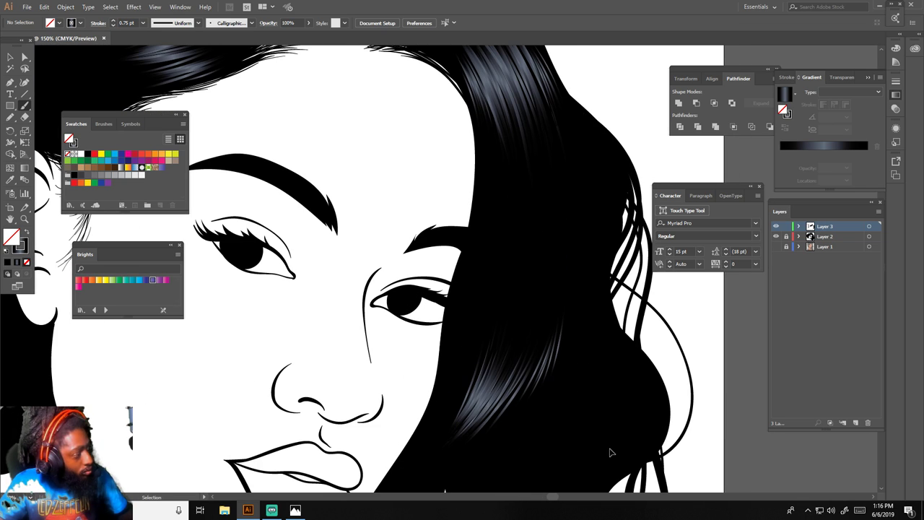
{"action": "scroll", "coordinate": [614, 448], "scroll_direction": "right", "scroll_amount": 1}
{"action": "scroll", "coordinate": [614, 448], "scroll_direction": "up", "scroll_amount": 1}
{"action": "mouse_move", "coordinate": [488, 134]}
{"action": "left_mouse_down"}
{"action": "mouse_move", "coordinate": [493, 195]}
{"action": "mouse_move", "coordinate": [484, 287]}
{"action": "mouse_move", "coordinate": [441, 422]}
{"action": "left_mouse_up"}
{"action": "mouse_move", "coordinate": [417, 462]}
{"action": "left_mouse_down"}
{"action": "mouse_move", "coordinate": [448, 395]}
{"action": "mouse_move", "coordinate": [488, 242]}
{"action": "left_mouse_up"}
{"action": "mouse_move", "coordinate": [495, 141]}
{"action": "left_mouse_down"}
{"action": "mouse_move", "coordinate": [475, 318]}
{"action": "mouse_move", "coordinate": [438, 420]}
{"action": "left_mouse_up"}
{"action": "mouse_move", "coordinate": [413, 464]}
{"action": "left_mouse_down"}
{"action": "mouse_move", "coordinate": [451, 354]}
{"action": "mouse_move", "coordinate": [478, 264]}
{"action": "left_mouse_up"}
{"action": "mouse_move", "coordinate": [414, 469]}
{"action": "left_mouse_down"}
{"action": "mouse_move", "coordinate": [445, 406]}
{"action": "mouse_move", "coordinate": [483, 203]}
{"action": "left_mouse_up"}
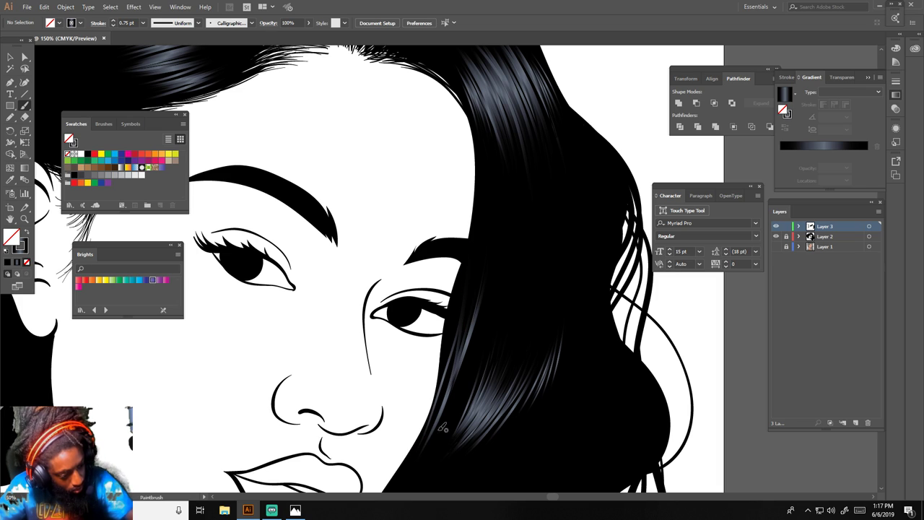
Thicken the long highlight along the face edge with more overlapping strokes following the hair contour.
{"action": "mouse_move", "coordinate": [409, 474]}
{"action": "left_mouse_down"}
{"action": "mouse_move", "coordinate": [467, 307]}
{"action": "mouse_move", "coordinate": [494, 126]}
{"action": "left_mouse_up"}
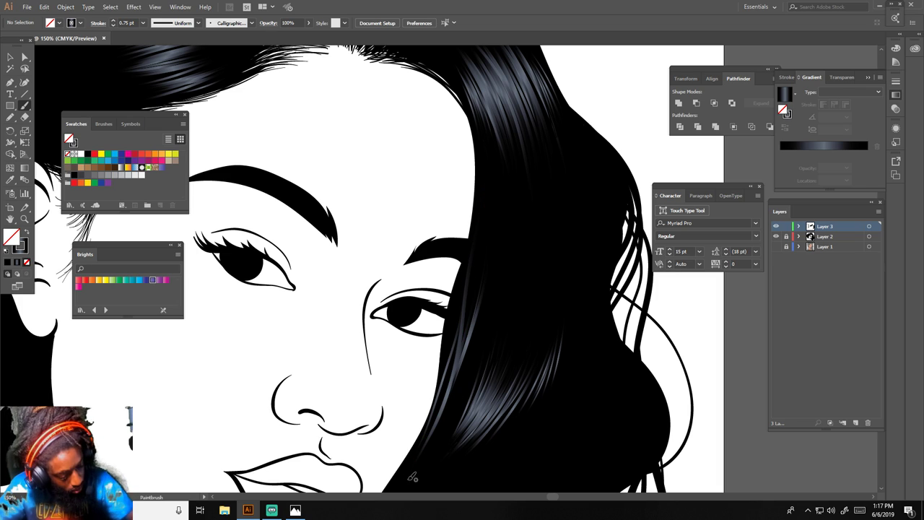
{"action": "left_click_drag", "start_coordinate": [428, 437], "coordinate": [479, 216]}
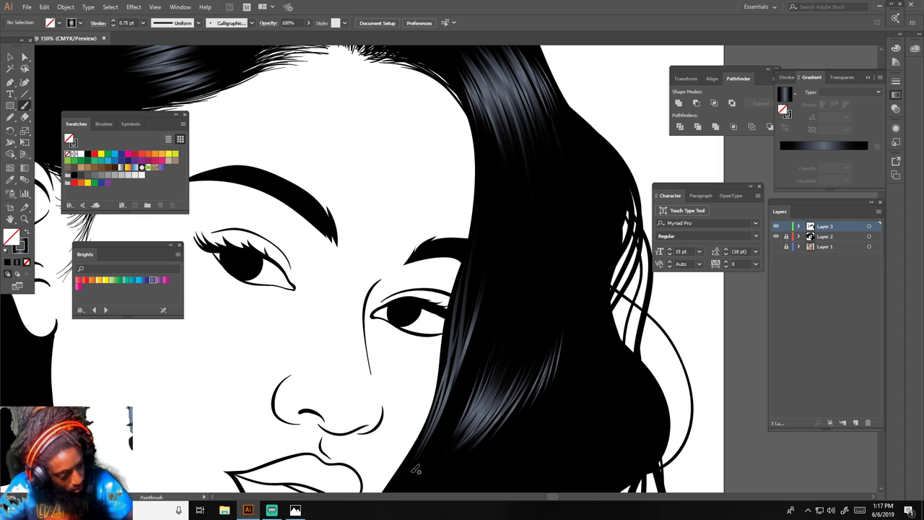
{"action": "mouse_move", "coordinate": [416, 470]}
{"action": "left_mouse_down"}
{"action": "mouse_move", "coordinate": [438, 415]}
{"action": "mouse_move", "coordinate": [470, 245]}
{"action": "mouse_move", "coordinate": [496, 176]}
{"action": "left_mouse_up"}
{"action": "mouse_move", "coordinate": [442, 451]}
{"action": "left_mouse_down"}
{"action": "mouse_move", "coordinate": [468, 371]}
{"action": "mouse_move", "coordinate": [488, 160]}
{"action": "mouse_move", "coordinate": [491, 167]}
{"action": "left_mouse_up"}
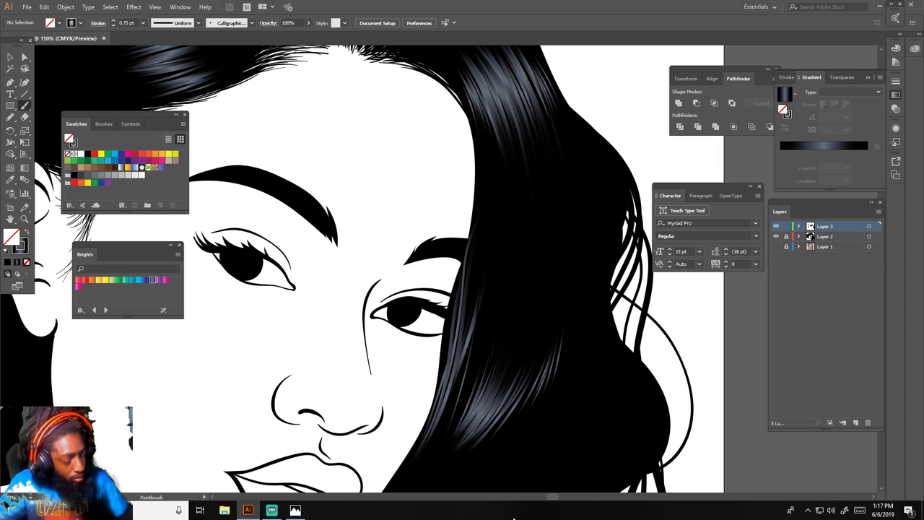
Try painting long curved highlight strokes in the outer hair section next to the loose strands.
{"action": "key", "text": "ctrl+minus"}
{"action": "key", "text": "ctrl+minus"}
{"action": "key", "text": "ctrl+minus"}
{"action": "key", "text": "ctrl+minus"}
{"action": "key", "text": "ctrl+equal"}
{"action": "key", "text": "ctrl+equal"}
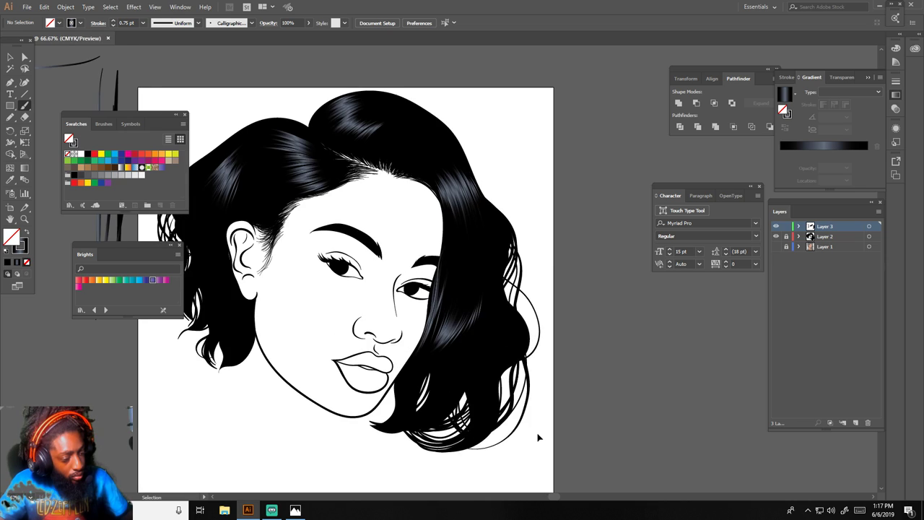
{"action": "scroll", "coordinate": [537, 435], "scroll_direction": "up", "scroll_amount": 3}
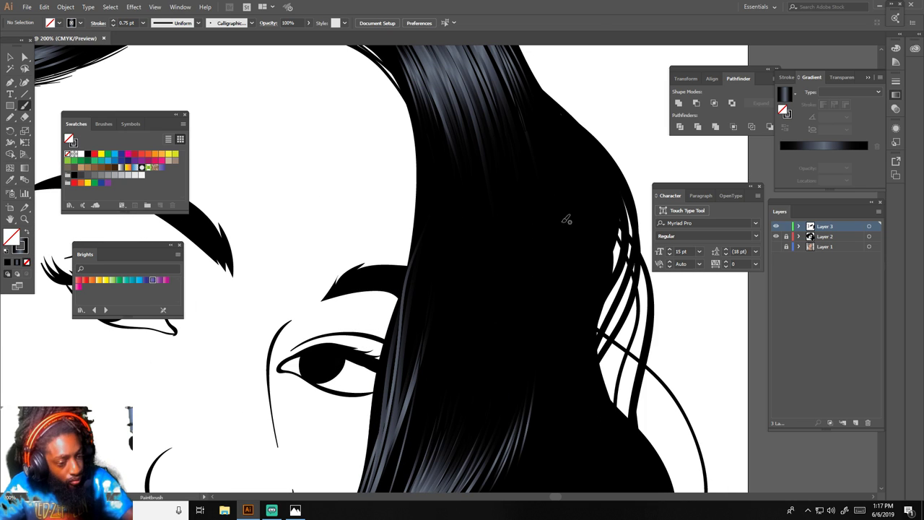
{"action": "mouse_move", "coordinate": [580, 328]}
{"action": "left_mouse_down"}
{"action": "mouse_move", "coordinate": [588, 302]}
{"action": "mouse_move", "coordinate": [576, 160]}
{"action": "left_mouse_up"}
{"action": "left_click_drag", "start_coordinate": [574, 346], "coordinate": [588, 278]}
{"action": "left_click_drag", "start_coordinate": [586, 322], "coordinate": [563, 177]}
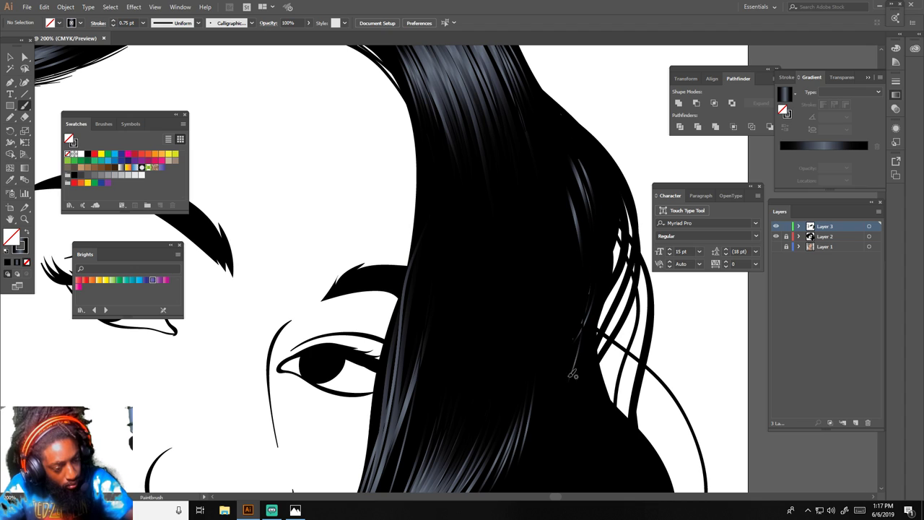
{"action": "mouse_move", "coordinate": [574, 381]}
{"action": "left_mouse_down"}
{"action": "mouse_move", "coordinate": [575, 342]}
{"action": "mouse_move", "coordinate": [550, 168]}
{"action": "left_mouse_up"}
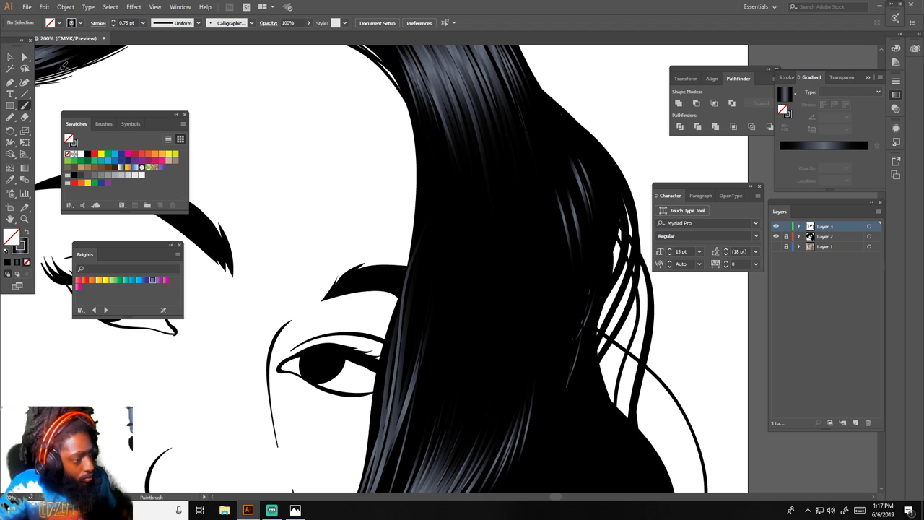
Select the new highlight strokes beside the loose strands and delete them.
{"action": "left_click", "coordinate": [10, 58]}
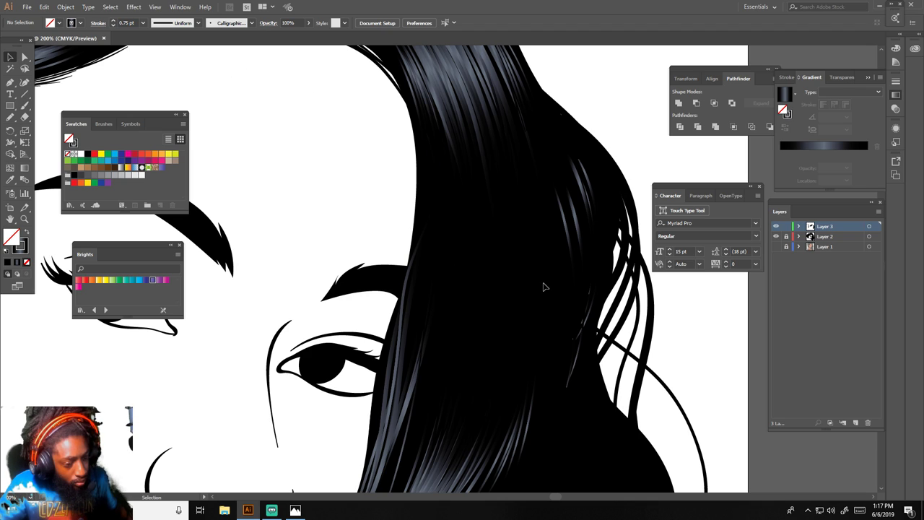
{"action": "left_click_drag", "start_coordinate": [602, 270], "coordinate": [620, 260]}
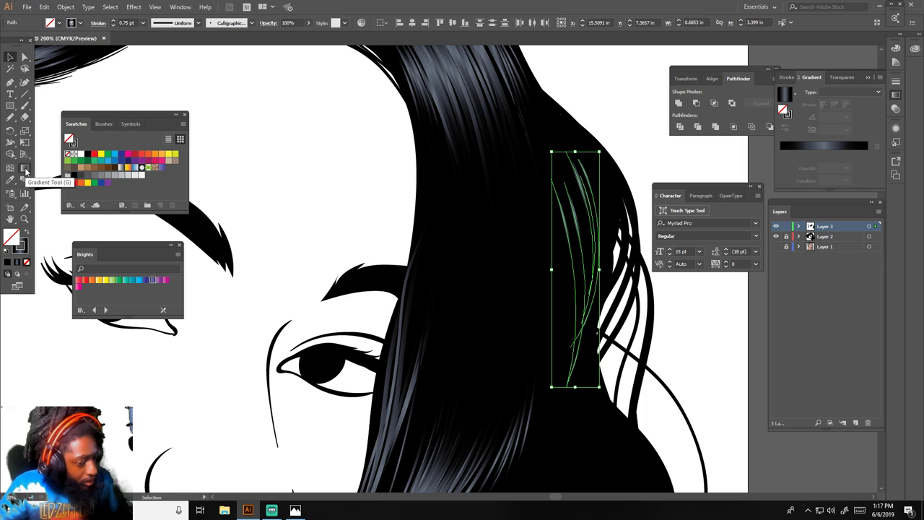
{"action": "left_click", "coordinate": [25, 170]}
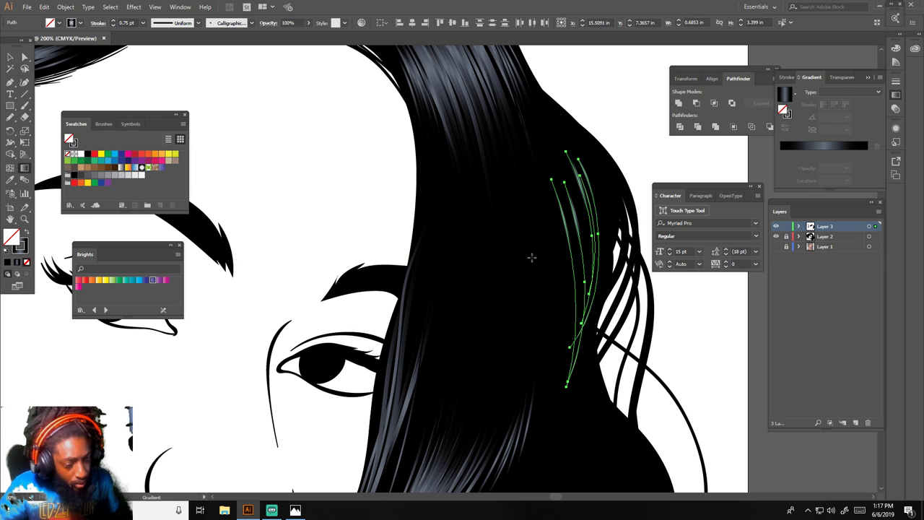
{"action": "left_click", "coordinate": [11, 56]}
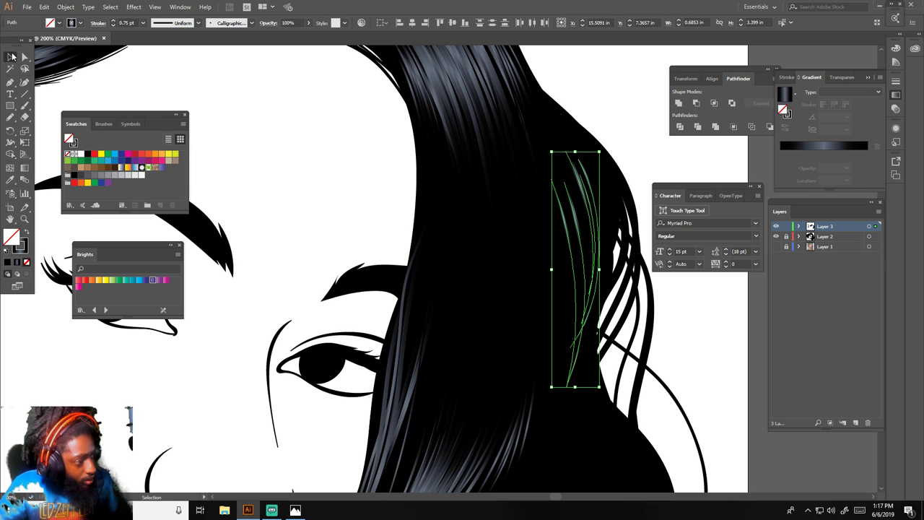
{"action": "left_click", "coordinate": [726, 312]}
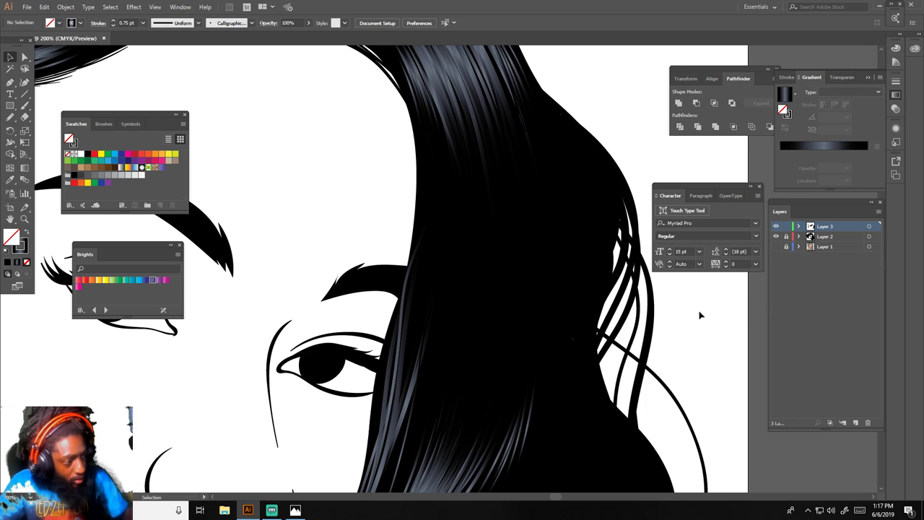
Paint one long curved stroke in the outer hair beside the loose strands and set its linear stroke gradient angle to -41°.
{"action": "left_click", "coordinate": [25, 106]}
{"action": "mouse_move", "coordinate": [550, 169]}
{"action": "left_mouse_down"}
{"action": "mouse_move", "coordinate": [573, 214]}
{"action": "mouse_move", "coordinate": [560, 387]}
{"action": "left_mouse_up"}
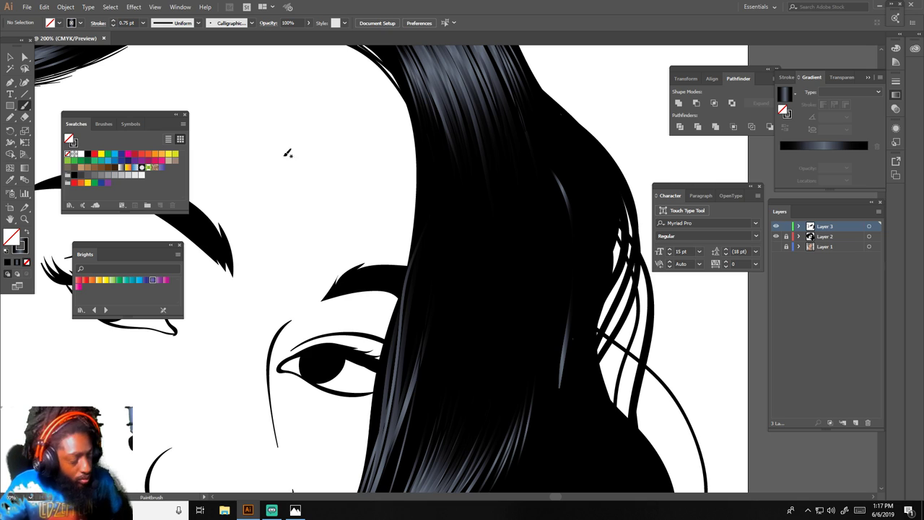
{"action": "left_click", "coordinate": [10, 57]}
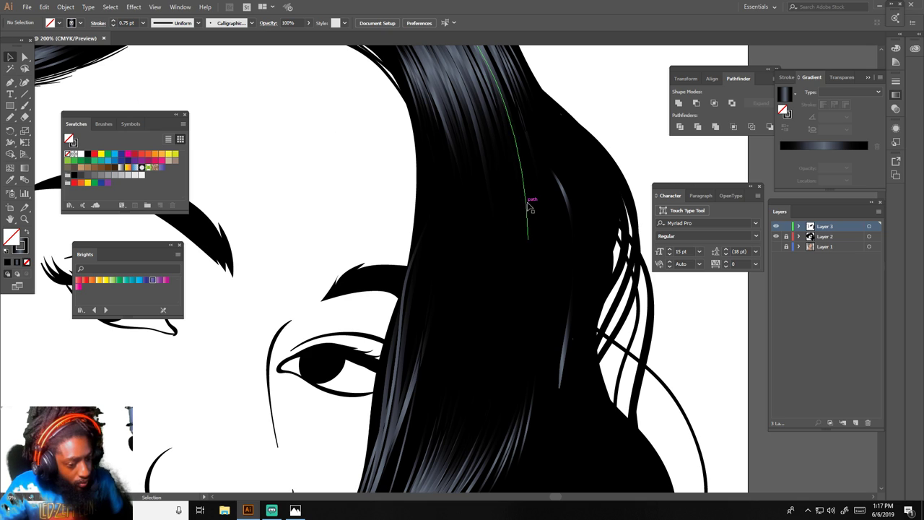
{"action": "left_click", "coordinate": [577, 205]}
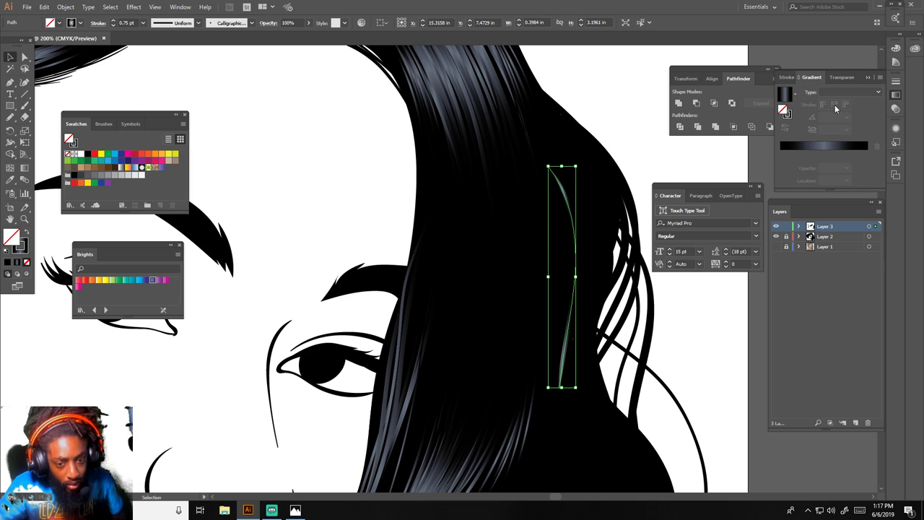
{"action": "left_click", "coordinate": [24, 246]}
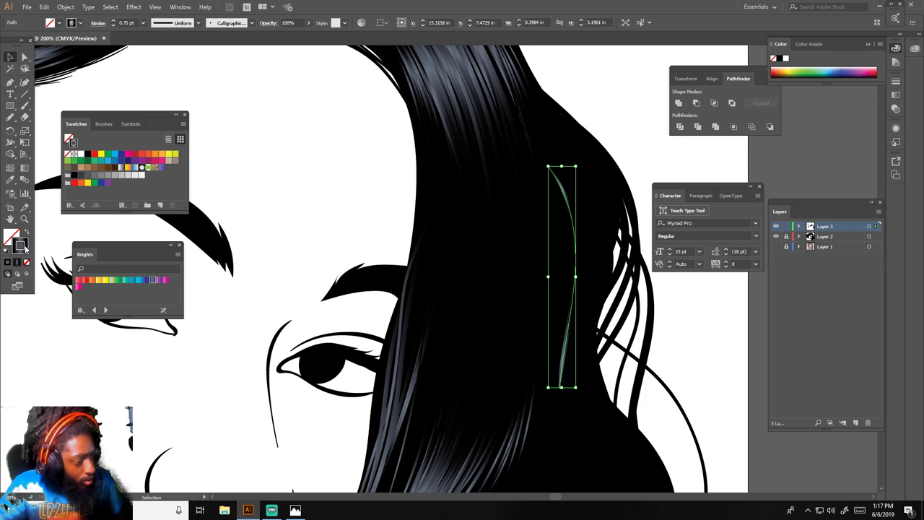
{"action": "left_click", "coordinate": [898, 96]}
{"action": "left_click", "coordinate": [825, 116]}
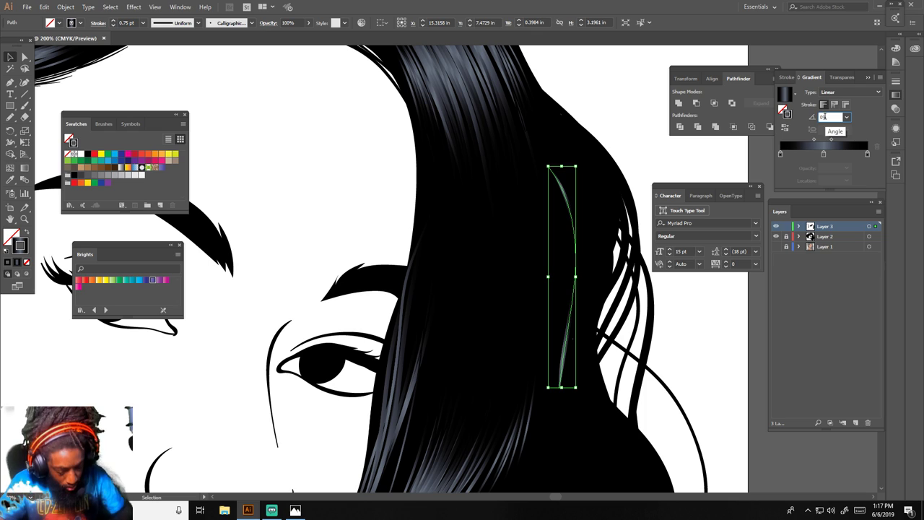
{"action": "key", "text": "Down"}
{"action": "key", "text": "Down"}
{"action": "key", "text": "Down"}
{"action": "key", "text": "Down"}
{"action": "key", "text": "Down"}
{"action": "key", "text": "Down"}
{"action": "key", "text": "Down"}
{"action": "key", "text": "Down"}
{"action": "key", "text": "Down"}
{"action": "key", "text": "Down"}
{"action": "key", "text": "Down"}
{"action": "key", "text": "Down"}
{"action": "key", "text": "Down"}
{"action": "key", "text": "Down"}
{"action": "key", "text": "Down"}
{"action": "key", "text": "Down"}
{"action": "key", "text": "Down"}
{"action": "key", "text": "Down"}
{"action": "key", "text": "Down"}
{"action": "key", "text": "Down"}
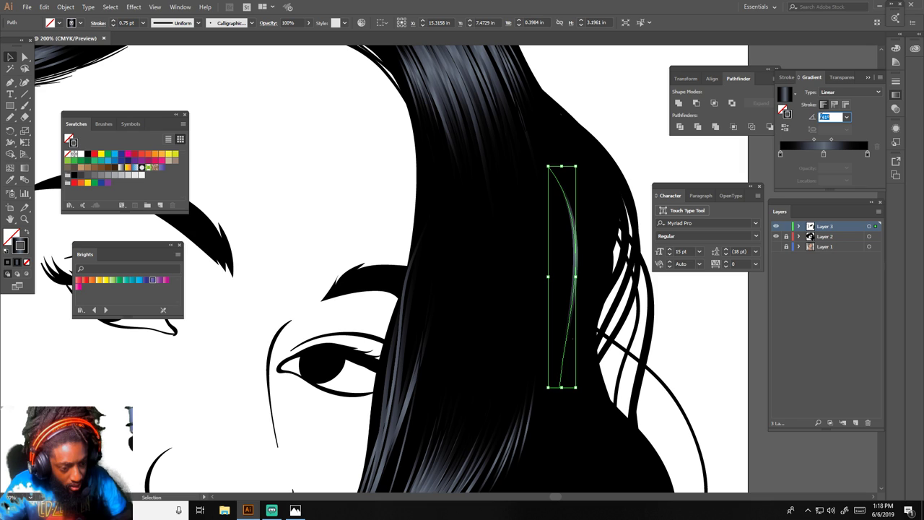
{"action": "left_click", "coordinate": [647, 162]}
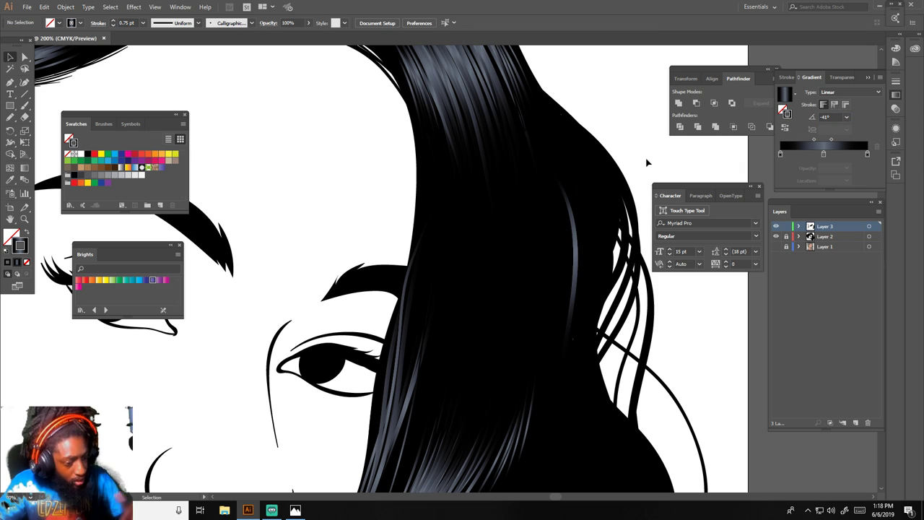
Build up a band of long curved highlight strokes in the outer hair beside the loose strands, following the hair flow.
{"action": "left_click", "coordinate": [24, 106]}
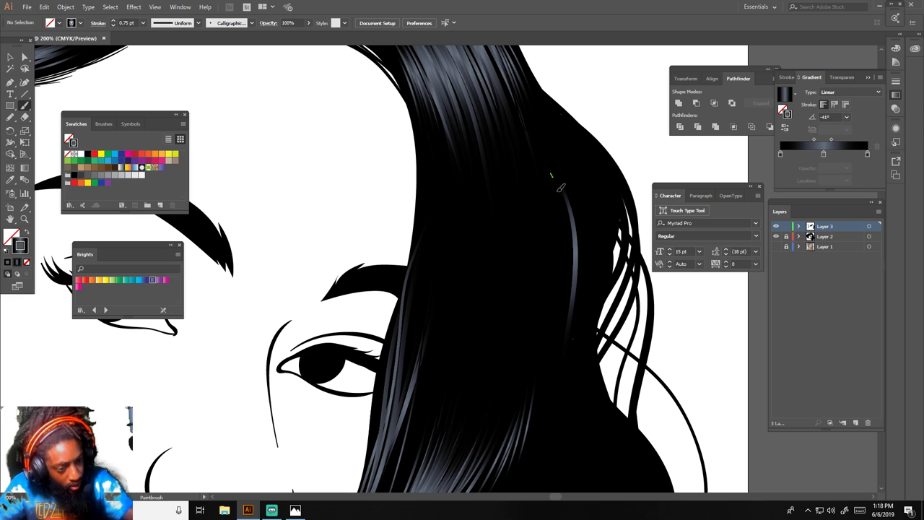
{"action": "left_click_drag", "start_coordinate": [557, 192], "coordinate": [546, 377]}
{"action": "mouse_move", "coordinate": [563, 186]}
{"action": "left_mouse_down"}
{"action": "mouse_move", "coordinate": [568, 382]}
{"action": "mouse_move", "coordinate": [580, 332]}
{"action": "mouse_move", "coordinate": [576, 355]}
{"action": "left_mouse_up"}
{"action": "mouse_move", "coordinate": [572, 188]}
{"action": "left_mouse_down"}
{"action": "mouse_move", "coordinate": [581, 330]}
{"action": "mouse_move", "coordinate": [557, 169]}
{"action": "left_mouse_up"}
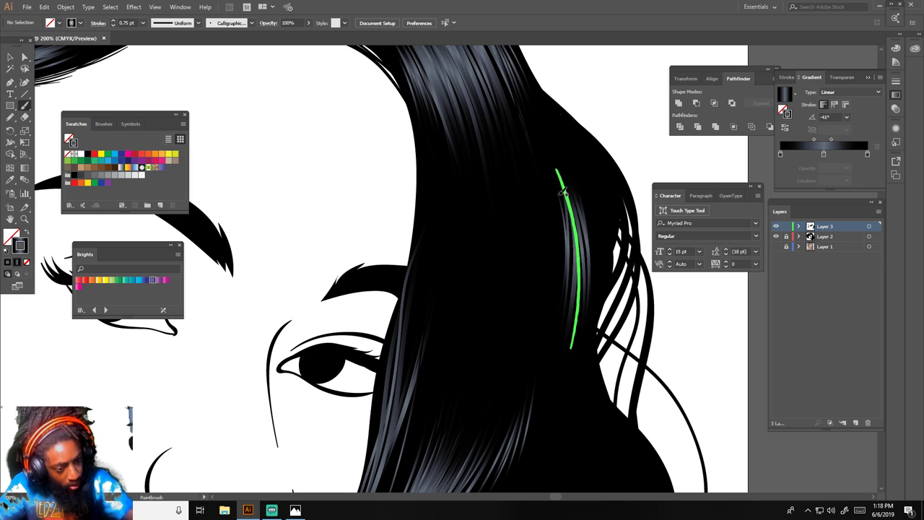
{"action": "mouse_move", "coordinate": [552, 369]}
{"action": "left_mouse_down"}
{"action": "mouse_move", "coordinate": [534, 161]}
{"action": "mouse_move", "coordinate": [546, 179]}
{"action": "left_mouse_up"}
{"action": "left_click_drag", "start_coordinate": [560, 350], "coordinate": [556, 186]}
{"action": "left_click_drag", "start_coordinate": [565, 328], "coordinate": [556, 194]}
{"action": "left_click_drag", "start_coordinate": [567, 303], "coordinate": [560, 193]}
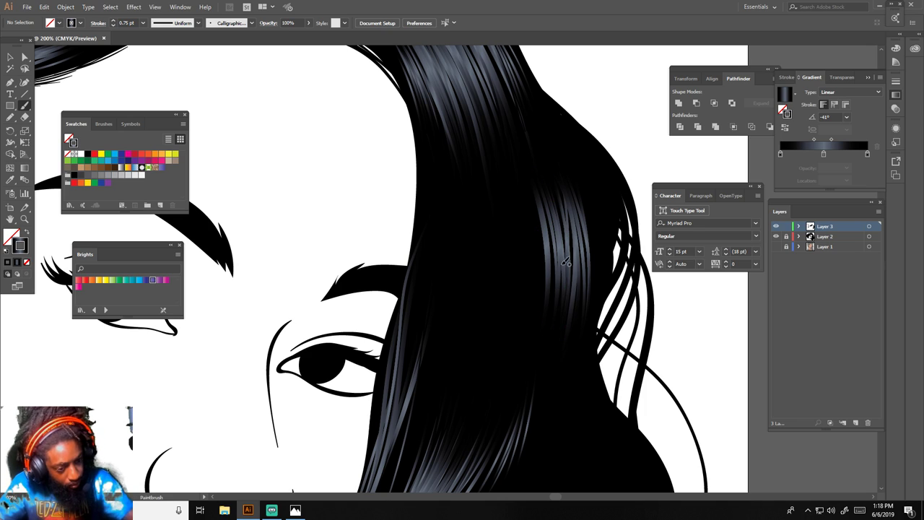
{"action": "left_click_drag", "start_coordinate": [566, 348], "coordinate": [555, 196]}
{"action": "mouse_move", "coordinate": [551, 369]}
{"action": "left_mouse_down"}
{"action": "mouse_move", "coordinate": [543, 202]}
{"action": "mouse_move", "coordinate": [526, 189]}
{"action": "left_mouse_up"}
{"action": "mouse_move", "coordinate": [534, 356]}
{"action": "left_mouse_down"}
{"action": "mouse_move", "coordinate": [523, 186]}
{"action": "mouse_move", "coordinate": [500, 173]}
{"action": "left_mouse_up"}
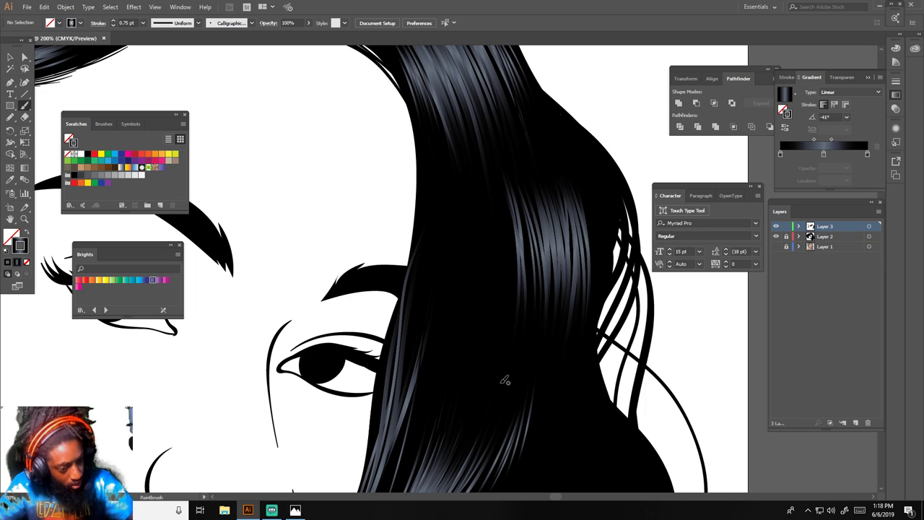
Extend the highlight band inward to the middle of the hair section with long vertical strokes, undoing the poorly placed ones.
{"action": "left_click_drag", "start_coordinate": [502, 382], "coordinate": [499, 176]}
{"action": "key", "text": "ctrl+z"}
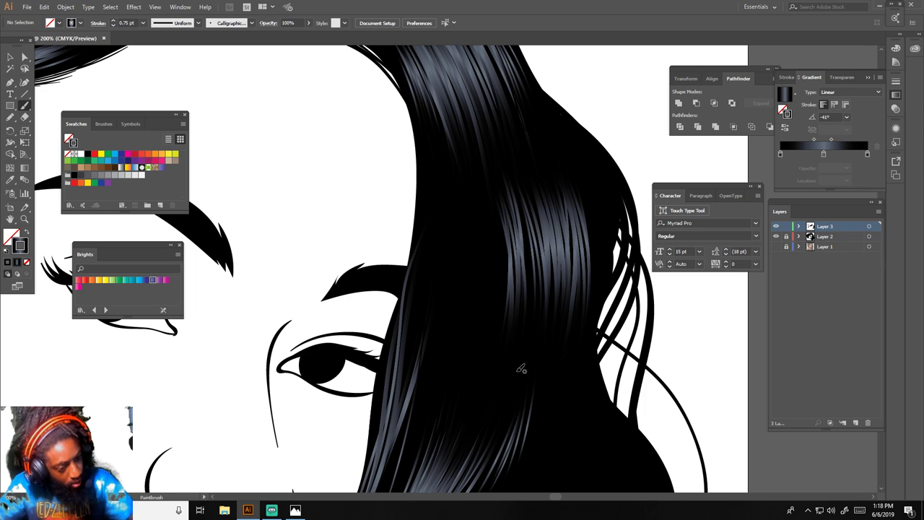
{"action": "key", "text": "ctrl+z"}
{"action": "left_click_drag", "start_coordinate": [520, 367], "coordinate": [518, 180]}
{"action": "key", "text": "ctrl+z"}
{"action": "left_click_drag", "start_coordinate": [531, 341], "coordinate": [517, 208]}
{"action": "mouse_move", "coordinate": [494, 385]}
{"action": "left_mouse_down"}
{"action": "mouse_move", "coordinate": [497, 189]}
{"action": "mouse_move", "coordinate": [492, 209]}
{"action": "left_mouse_up"}
{"action": "left_click_drag", "start_coordinate": [482, 368], "coordinate": [486, 200]}
{"action": "left_click_drag", "start_coordinate": [496, 347], "coordinate": [497, 209]}
{"action": "left_click_drag", "start_coordinate": [493, 343], "coordinate": [491, 197]}
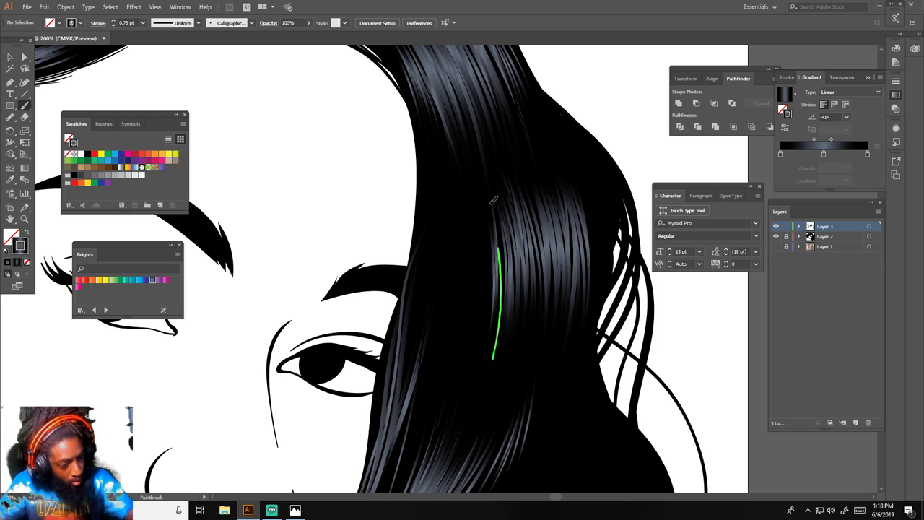
{"action": "key", "text": "ctrl+z"}
{"action": "mouse_move", "coordinate": [485, 374]}
{"action": "left_mouse_down"}
{"action": "mouse_move", "coordinate": [474, 152]}
{"action": "mouse_move", "coordinate": [476, 163]}
{"action": "left_mouse_up"}
{"action": "key", "text": "ctrl+z"}
{"action": "key", "text": "ctrl+z"}
{"action": "key", "text": "ctrl+z"}
{"action": "key", "text": "ctrl+z"}
Continue the highlight band from the middle of the hair towards the face edge with slightly slanted strokes, removing unwanted ones.
{"action": "left_click_drag", "start_coordinate": [466, 358], "coordinate": [469, 162]}
{"action": "key", "text": "ctrl+z"}
{"action": "left_click_drag", "start_coordinate": [450, 335], "coordinate": [466, 169]}
{"action": "left_click_drag", "start_coordinate": [444, 339], "coordinate": [466, 176]}
{"action": "left_click_drag", "start_coordinate": [442, 326], "coordinate": [462, 143]}
{"action": "left_click_drag", "start_coordinate": [447, 297], "coordinate": [454, 148]}
{"action": "key", "text": "ctrl+z"}
{"action": "mouse_move", "coordinate": [441, 329]}
{"action": "left_mouse_down"}
{"action": "mouse_move", "coordinate": [458, 140]}
{"action": "mouse_move", "coordinate": [458, 152]}
{"action": "left_mouse_up"}
{"action": "key", "text": "ctrl+z"}
{"action": "key", "text": "ctrl+z"}
{"action": "key", "text": "ctrl+z"}
{"action": "mouse_move", "coordinate": [430, 306]}
{"action": "left_mouse_down"}
{"action": "mouse_move", "coordinate": [451, 145]}
{"action": "mouse_move", "coordinate": [450, 161]}
{"action": "left_mouse_up"}
{"action": "key", "text": "ctrl+z"}
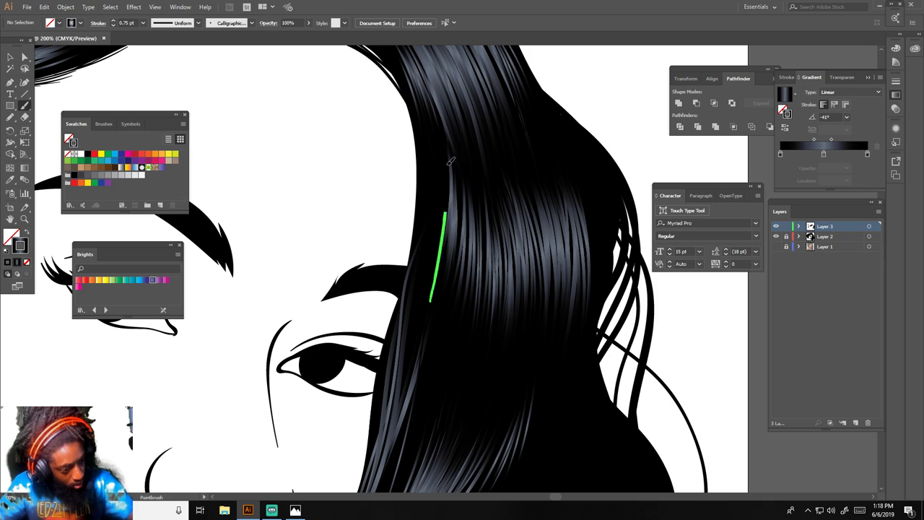
{"action": "key", "text": "ctrl+z"}
Fill the dark gap along the face edge above the eyebrow with short highlight strokes, undoing the ones that do not fit.
{"action": "mouse_move", "coordinate": [435, 287]}
{"action": "left_mouse_down"}
{"action": "mouse_move", "coordinate": [448, 182]}
{"action": "mouse_move", "coordinate": [418, 112]}
{"action": "left_mouse_up"}
{"action": "key", "text": "ctrl+z"}
{"action": "key", "text": "ctrl+z"}
{"action": "left_click_drag", "start_coordinate": [431, 253], "coordinate": [424, 148]}
{"action": "left_click_drag", "start_coordinate": [432, 235], "coordinate": [427, 149]}
{"action": "key", "text": "ctrl+z"}
{"action": "mouse_move", "coordinate": [439, 289]}
{"action": "left_mouse_down"}
{"action": "mouse_move", "coordinate": [418, 116]}
{"action": "mouse_move", "coordinate": [430, 144]}
{"action": "left_mouse_up"}
{"action": "key", "text": "ctrl+z"}
{"action": "key", "text": "ctrl+z"}
{"action": "key", "text": "ctrl+z"}
{"action": "mouse_move", "coordinate": [437, 273]}
{"action": "left_mouse_down"}
{"action": "mouse_move", "coordinate": [428, 124]}
{"action": "mouse_move", "coordinate": [436, 145]}
{"action": "left_mouse_up"}
{"action": "key", "text": "ctrl+z"}
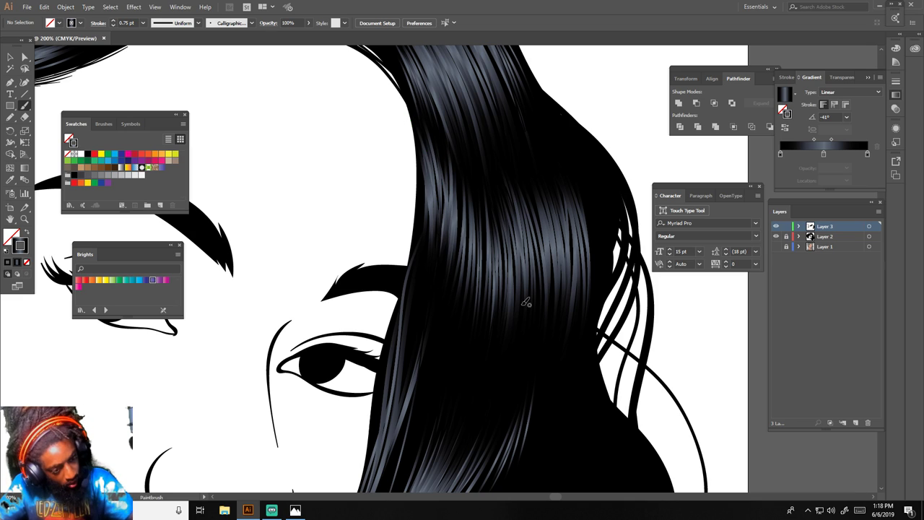
Paint curved highlight strokes along the outer hair contour above the loose strands, redoing the first attempts.
{"action": "left_click_drag", "start_coordinate": [588, 295], "coordinate": [570, 174]}
{"action": "key", "text": "ctrl+z"}
{"action": "left_click_drag", "start_coordinate": [590, 269], "coordinate": [568, 170]}
{"action": "key", "text": "ctrl+z"}
{"action": "left_click_drag", "start_coordinate": [592, 287], "coordinate": [570, 171]}
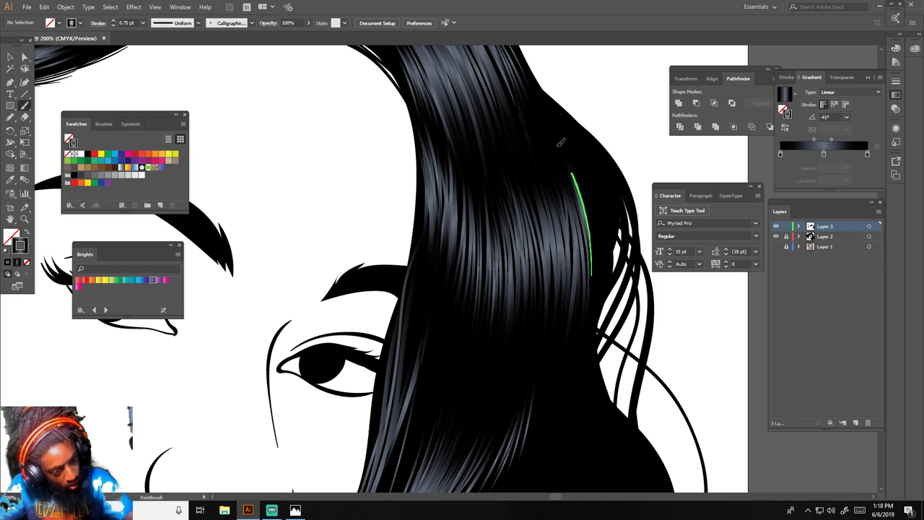
{"action": "key", "text": "ctrl+z"}
{"action": "left_click_drag", "start_coordinate": [593, 252], "coordinate": [560, 137]}
{"action": "left_click_drag", "start_coordinate": [597, 237], "coordinate": [546, 108]}
{"action": "left_click_drag", "start_coordinate": [605, 221], "coordinate": [544, 105]}
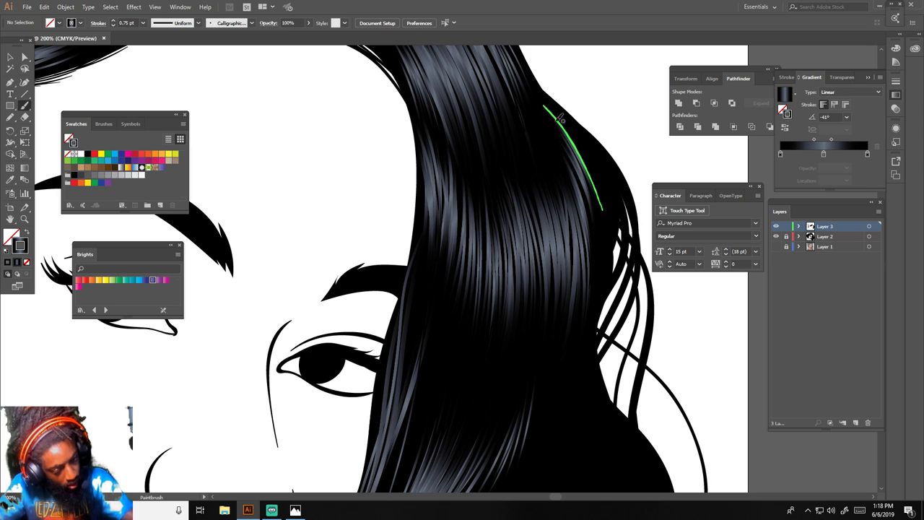
{"action": "mouse_move", "coordinate": [604, 183]}
{"action": "left_mouse_down"}
{"action": "mouse_move", "coordinate": [564, 117]}
{"action": "mouse_move", "coordinate": [583, 137]}
{"action": "mouse_move", "coordinate": [552, 109]}
{"action": "left_mouse_up"}
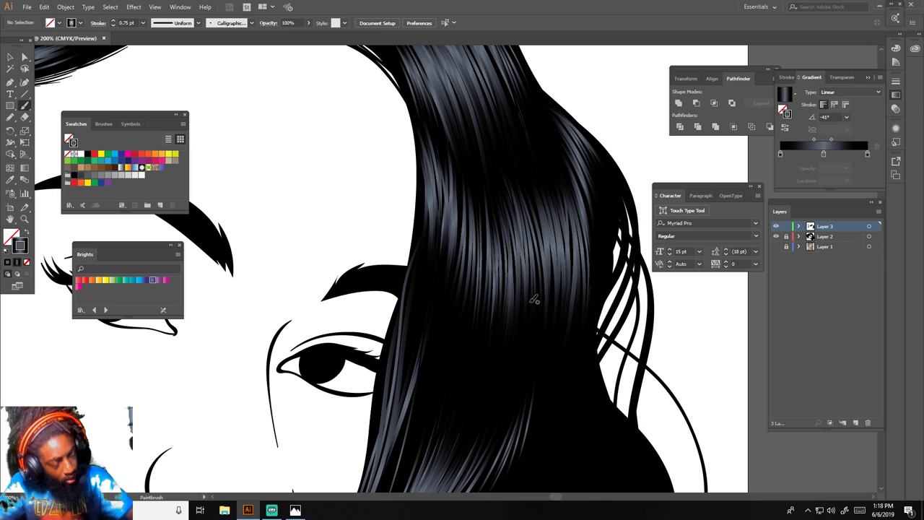
Paint one long curved highlight stroke in the hair behind and below the ear.
{"action": "key", "text": "ctrl+minus"}
{"action": "key", "text": "ctrl+minus"}
{"action": "key", "text": "ctrl+minus"}
{"action": "key", "text": "ctrl+minus"}
{"action": "key", "text": "ctrl+minus"}
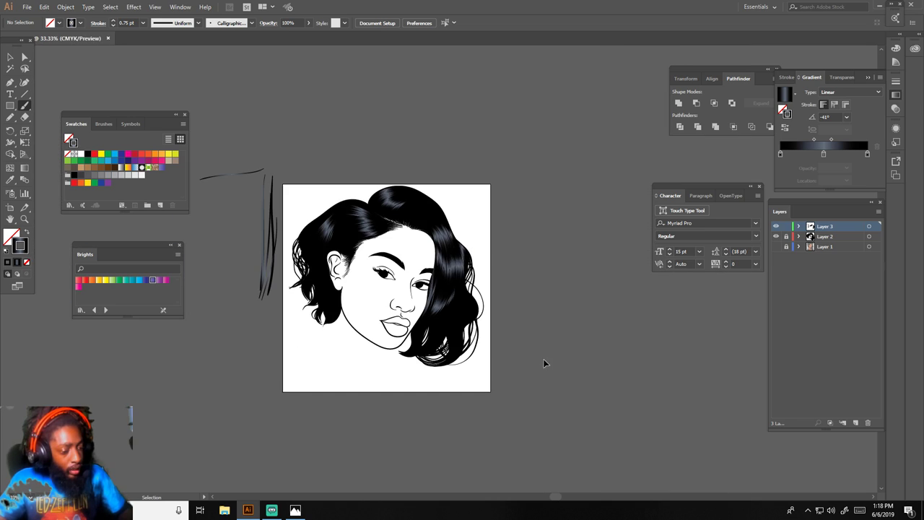
{"action": "scroll", "coordinate": [545, 363], "scroll_direction": "left", "scroll_amount": 1}
{"action": "key", "text": "ctrl+equal"}
{"action": "key", "text": "ctrl+equal"}
{"action": "scroll", "coordinate": [533, 364], "scroll_direction": "left", "scroll_amount": 4}
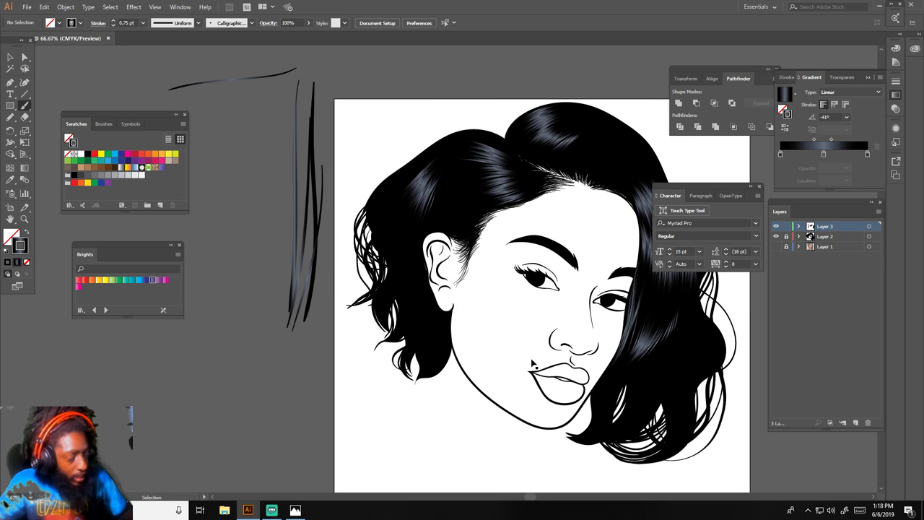
{"action": "scroll", "coordinate": [535, 357], "scroll_direction": "down", "scroll_amount": 1}
{"action": "key", "text": "ctrl+plus"}
{"action": "key", "text": "ctrl+plus"}
{"action": "key", "text": "ctrl+plus"}
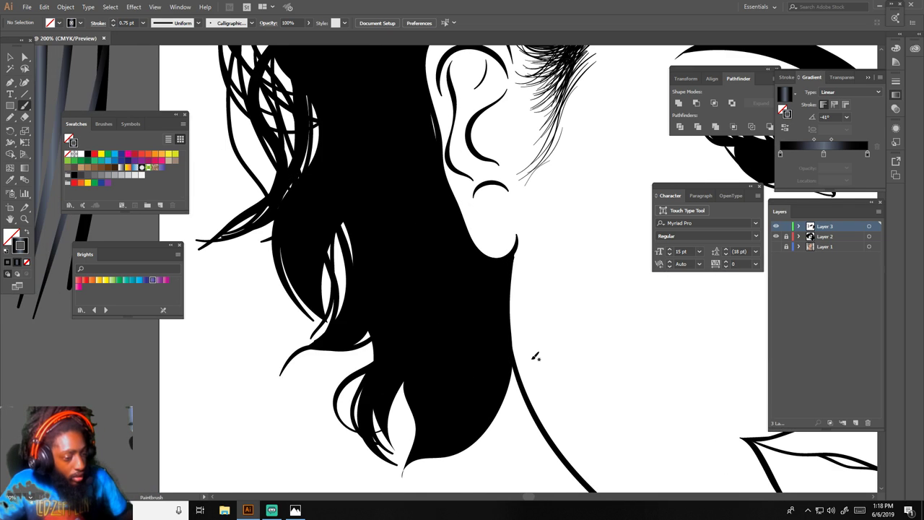
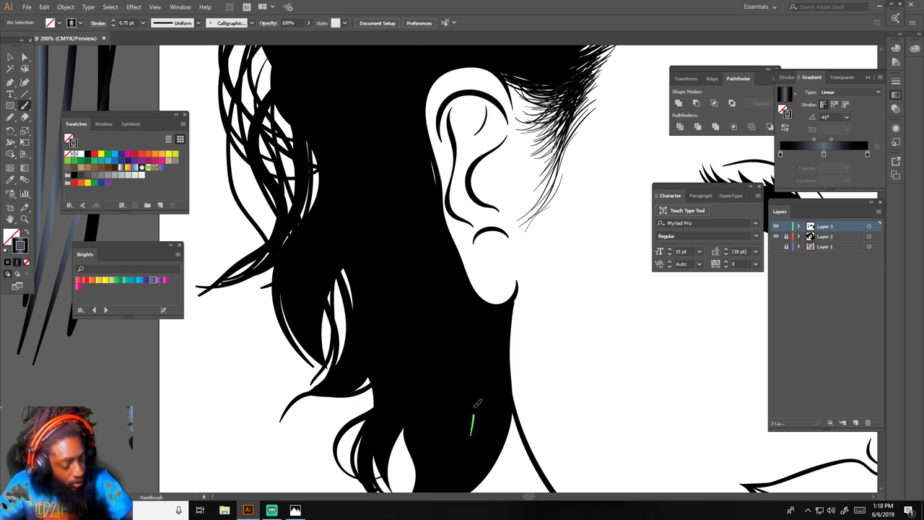
{"action": "left_click_drag", "start_coordinate": [476, 405], "coordinate": [407, 172]}
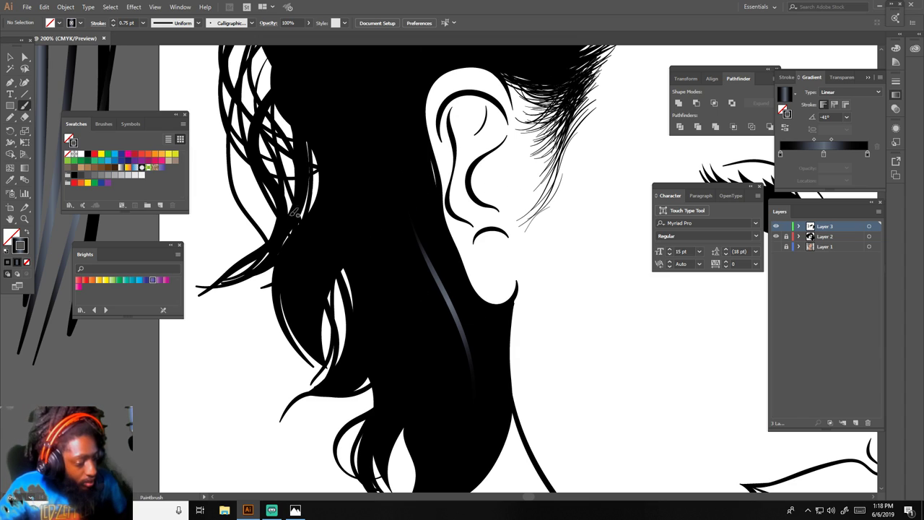
Select the new stroke below the ear and set its linear stroke gradient angle to -22°.
{"action": "left_click", "coordinate": [11, 57]}
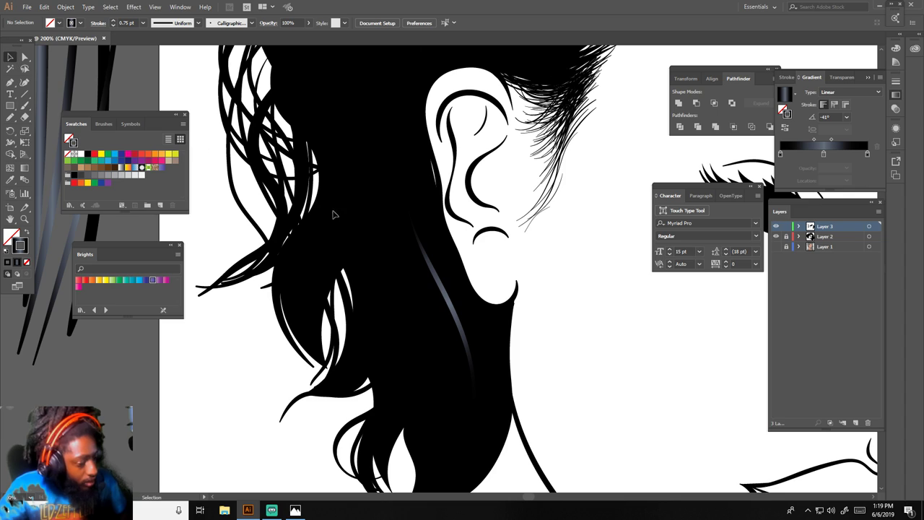
{"action": "left_click", "coordinate": [439, 280]}
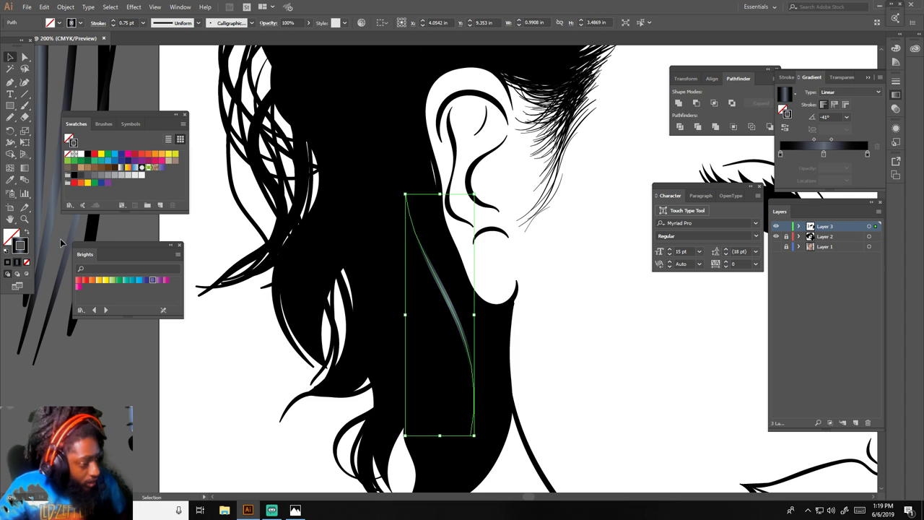
{"action": "left_click", "coordinate": [20, 245]}
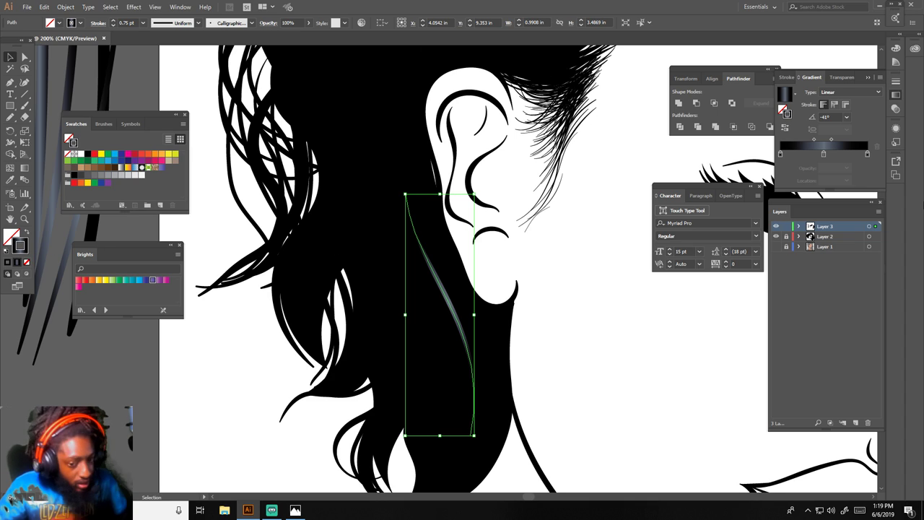
{"action": "left_click", "coordinate": [828, 116]}
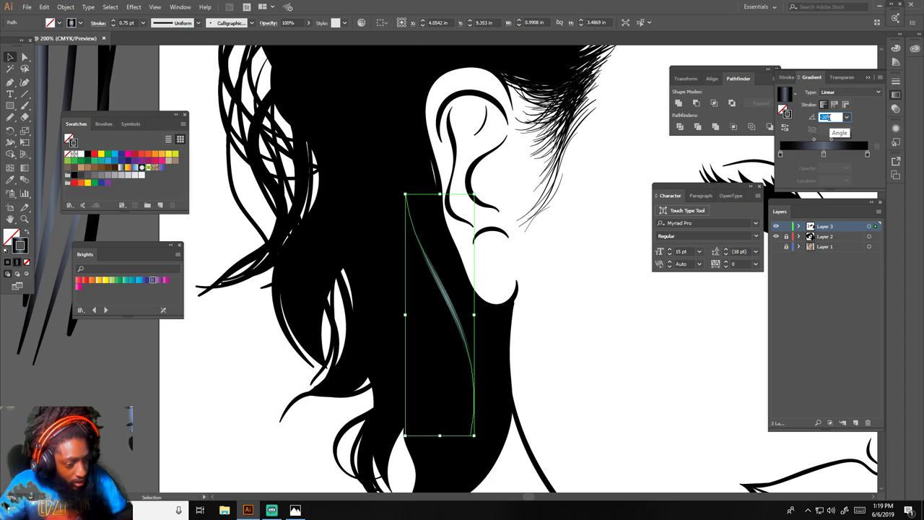
{"action": "key", "text": "Up"}
{"action": "key", "text": "Up"}
{"action": "key", "text": "Up"}
{"action": "key", "text": "Up"}
{"action": "key", "text": "Up"}
{"action": "key", "text": "Up"}
{"action": "key", "text": "Up"}
{"action": "key", "text": "Up"}
{"action": "key", "text": "Up"}
{"action": "key", "text": "Up"}
{"action": "key", "text": "Up"}
{"action": "key", "text": "Up"}
{"action": "key", "text": "Up"}
{"action": "key", "text": "Up"}
{"action": "key", "text": "Up"}
{"action": "key", "text": "Up"}
{"action": "key", "text": "Up"}
{"action": "key", "text": "Up"}
{"action": "key", "text": "Up"}
{"action": "key", "text": "Up"}
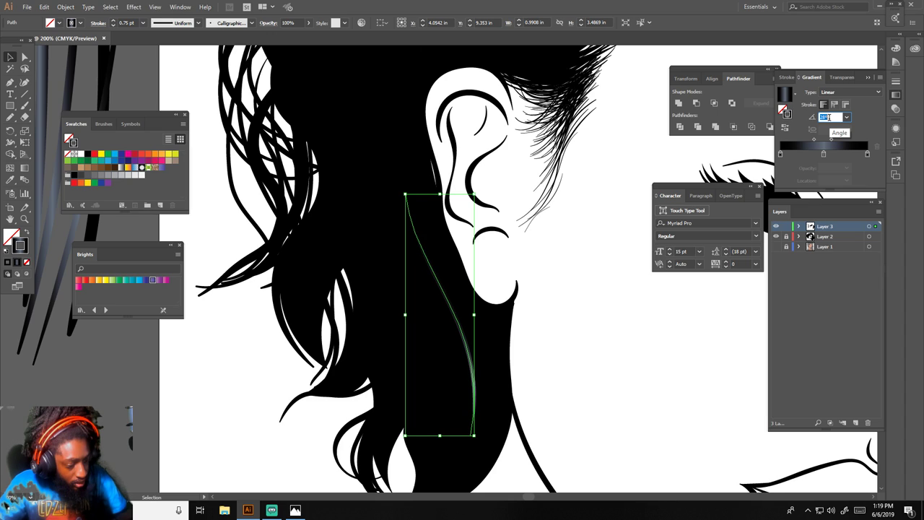
{"action": "scroll", "coordinate": [829, 116], "scroll_direction": "up", "scroll_amount": 5}
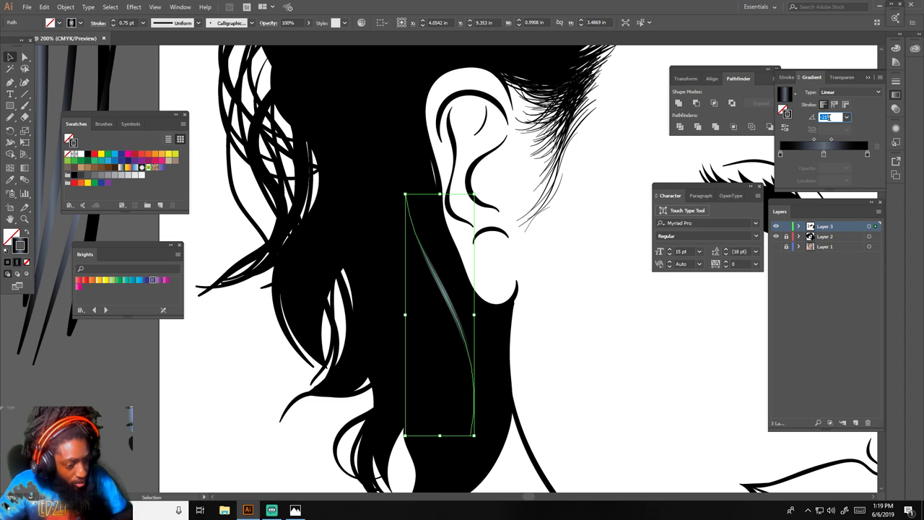
{"action": "left_click", "coordinate": [107, 348]}
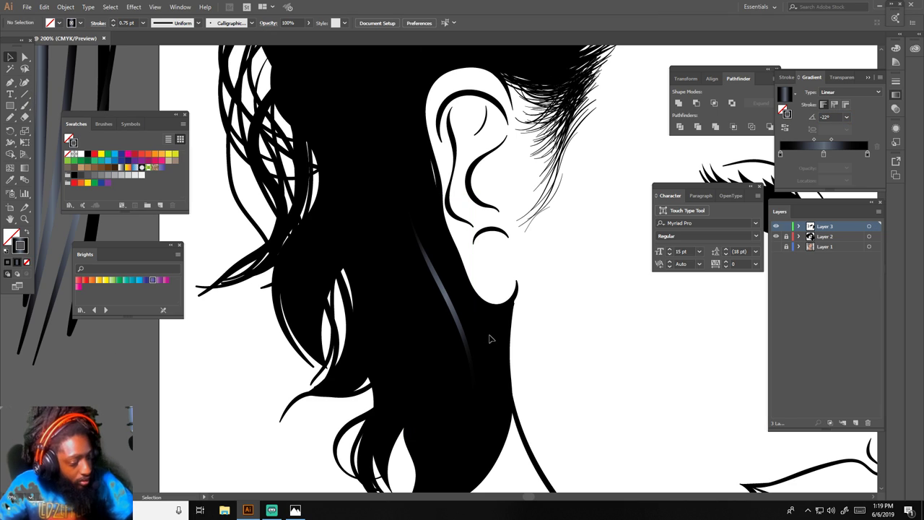
Paint a row of curved highlight strokes beside the first one below the ear, working outward across the hair.
{"action": "key", "text": "b"}
{"action": "left_click_drag", "start_coordinate": [483, 397], "coordinate": [426, 227]}
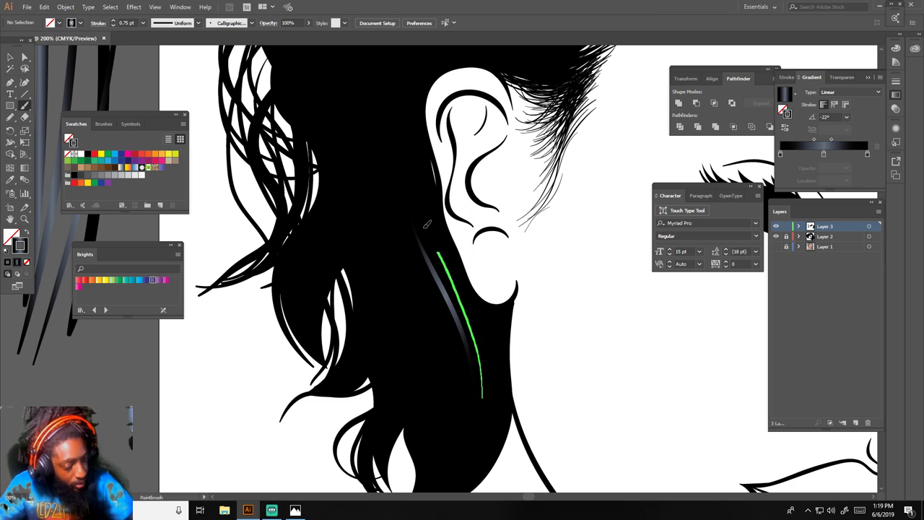
{"action": "left_click_drag", "start_coordinate": [477, 354], "coordinate": [436, 241]}
{"action": "mouse_move", "coordinate": [478, 405]}
{"action": "left_mouse_down"}
{"action": "mouse_move", "coordinate": [429, 230]}
{"action": "mouse_move", "coordinate": [424, 236]}
{"action": "left_mouse_up"}
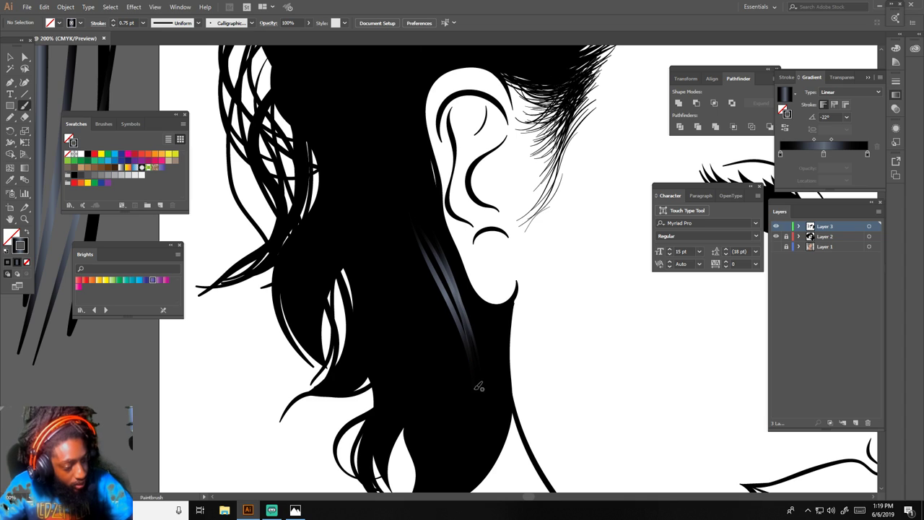
{"action": "mouse_move", "coordinate": [476, 389]}
{"action": "left_mouse_down"}
{"action": "mouse_move", "coordinate": [421, 236]}
{"action": "mouse_move", "coordinate": [418, 247]}
{"action": "left_mouse_up"}
{"action": "mouse_move", "coordinate": [464, 374]}
{"action": "left_mouse_down"}
{"action": "mouse_move", "coordinate": [424, 270]}
{"action": "mouse_move", "coordinate": [400, 250]}
{"action": "mouse_move", "coordinate": [404, 265]}
{"action": "mouse_move", "coordinate": [409, 236]}
{"action": "mouse_move", "coordinate": [443, 278]}
{"action": "left_mouse_up"}
{"action": "left_click_drag", "start_coordinate": [443, 340], "coordinate": [413, 209]}
{"action": "mouse_move", "coordinate": [437, 361]}
{"action": "left_mouse_down"}
{"action": "mouse_move", "coordinate": [402, 225]}
{"action": "mouse_move", "coordinate": [382, 214]}
{"action": "left_mouse_up"}
{"action": "mouse_move", "coordinate": [404, 339]}
{"action": "left_mouse_down"}
{"action": "mouse_move", "coordinate": [385, 224]}
{"action": "mouse_move", "coordinate": [368, 229]}
{"action": "left_mouse_up"}
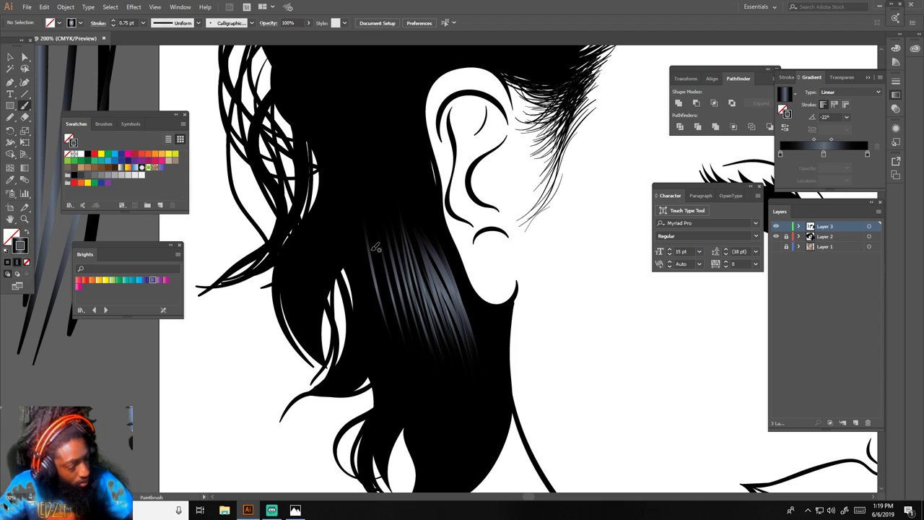
Widen the highlight band below the ear to the outer curls with more closely spaced strokes.
{"action": "left_click_drag", "start_coordinate": [387, 358], "coordinate": [362, 218]}
{"action": "left_click_drag", "start_coordinate": [401, 380], "coordinate": [369, 235]}
{"action": "left_click_drag", "start_coordinate": [397, 358], "coordinate": [372, 215]}
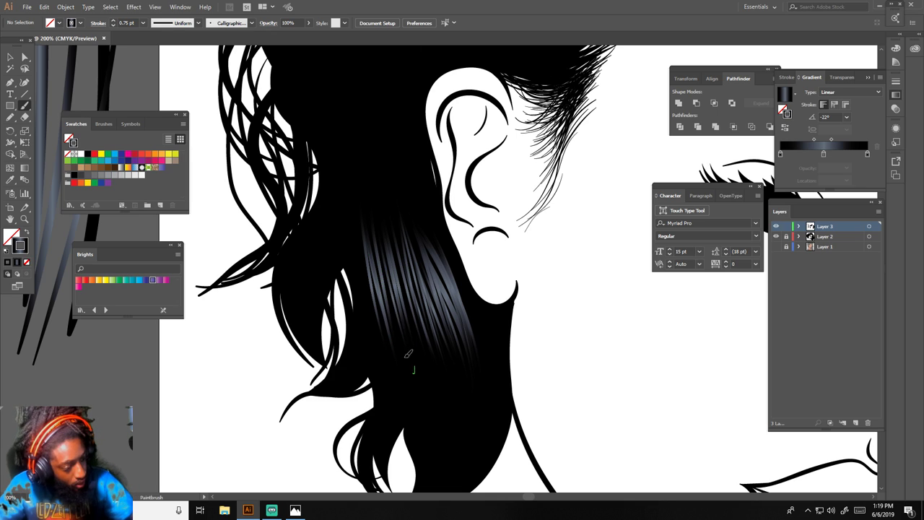
{"action": "left_click_drag", "start_coordinate": [392, 371], "coordinate": [373, 279]}
{"action": "mouse_move", "coordinate": [371, 339]}
{"action": "left_mouse_down"}
{"action": "mouse_move", "coordinate": [357, 228]}
{"action": "mouse_move", "coordinate": [352, 244]}
{"action": "left_mouse_up"}
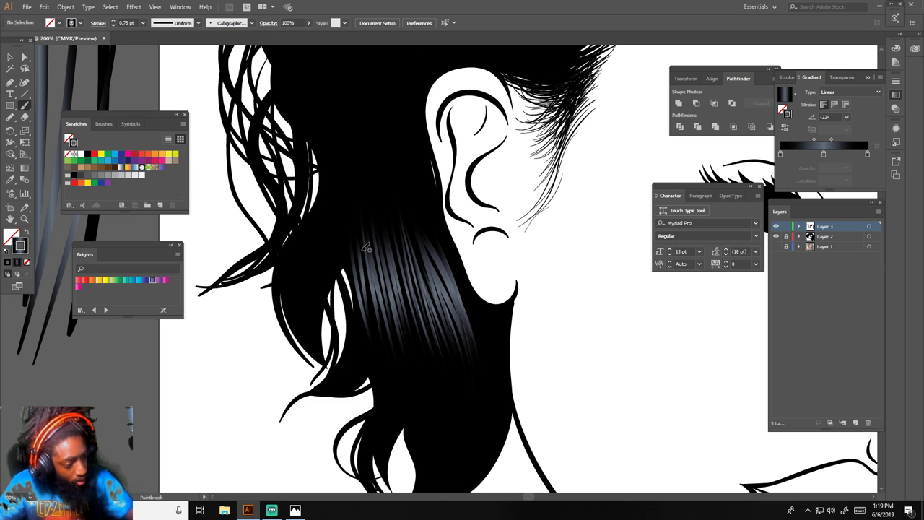
{"action": "left_click_drag", "start_coordinate": [383, 357], "coordinate": [355, 240]}
Add highlight strokes along the earlobe side of the band and in the narrow hair strip directly behind the ear.
{"action": "left_click_drag", "start_coordinate": [477, 339], "coordinate": [451, 258]}
{"action": "left_click_drag", "start_coordinate": [485, 369], "coordinate": [423, 137]}
{"action": "left_click_drag", "start_coordinate": [435, 202], "coordinate": [421, 137]}
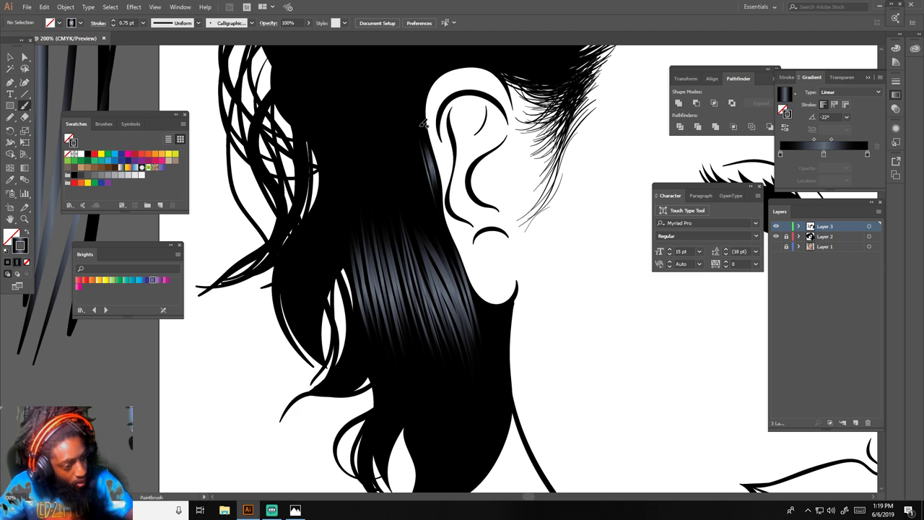
{"action": "left_click_drag", "start_coordinate": [429, 186], "coordinate": [415, 132]}
{"action": "left_click_drag", "start_coordinate": [421, 203], "coordinate": [404, 117]}
Extend the highlight above the ear with long diagonal strokes reaching the outer contour of the hair.
{"action": "key", "text": "ctrl+minus"}
{"action": "key", "text": "ctrl+minus"}
{"action": "key", "text": "ctrl+minus"}
{"action": "key", "text": "ctrl+minus"}
{"action": "key", "text": "ctrl+minus"}
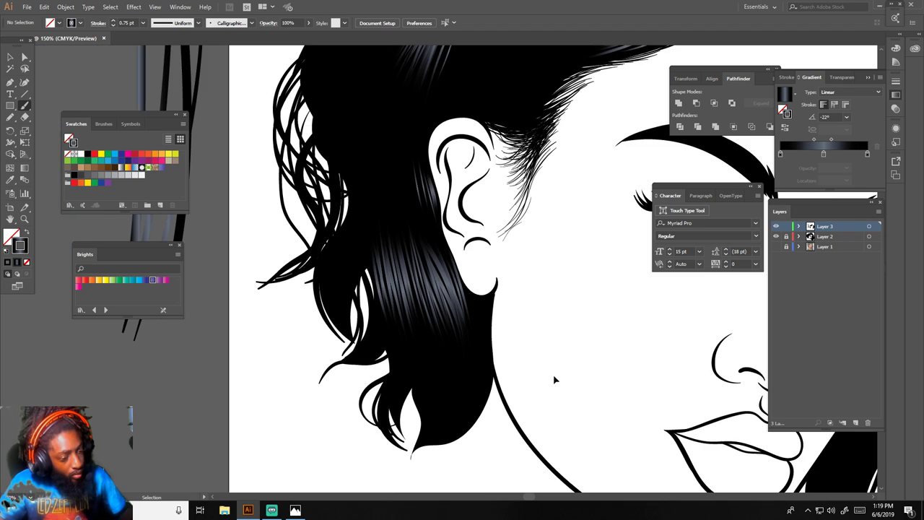
{"action": "key", "text": "ctrl+equal"}
{"action": "key", "text": "ctrl+equal"}
{"action": "key", "text": "ctrl+equal"}
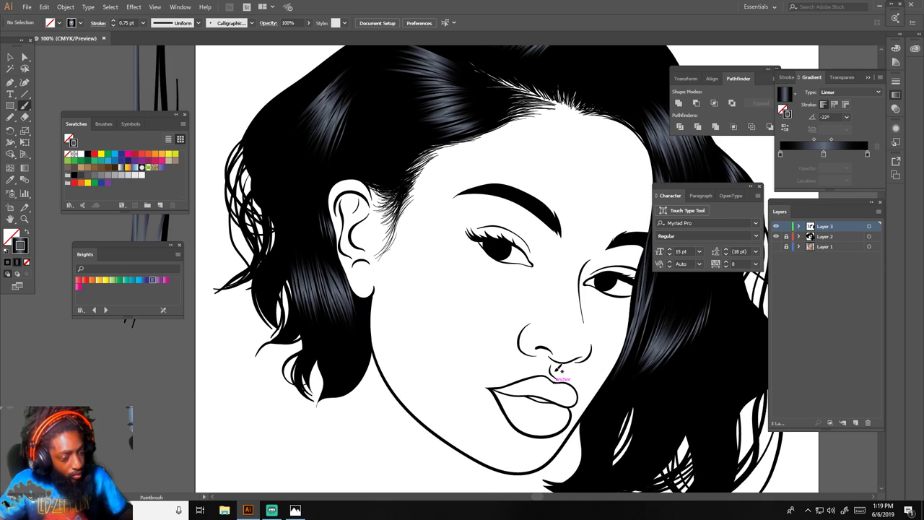
{"action": "scroll", "coordinate": [552, 368], "scroll_direction": "up", "scroll_amount": 4}
{"action": "scroll", "coordinate": [552, 367], "scroll_direction": "left", "scroll_amount": 2}
{"action": "key", "text": "ctrl+equal"}
{"action": "key", "text": "ctrl+equal"}
{"action": "scroll", "coordinate": [550, 367], "scroll_direction": "up", "scroll_amount": 5}
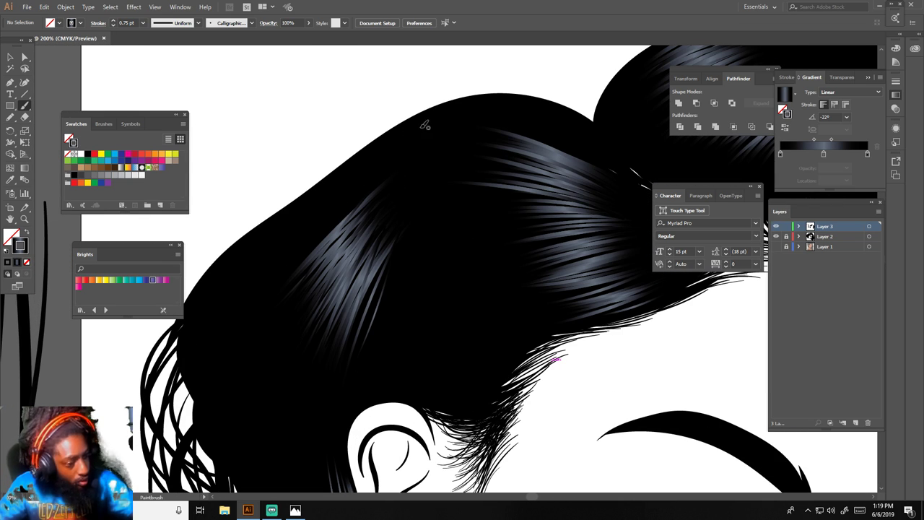
{"action": "mouse_move", "coordinate": [428, 130]}
{"action": "left_mouse_down"}
{"action": "mouse_move", "coordinate": [323, 208]}
{"action": "mouse_move", "coordinate": [260, 293]}
{"action": "left_mouse_up"}
{"action": "left_click_drag", "start_coordinate": [446, 132], "coordinate": [319, 230]}
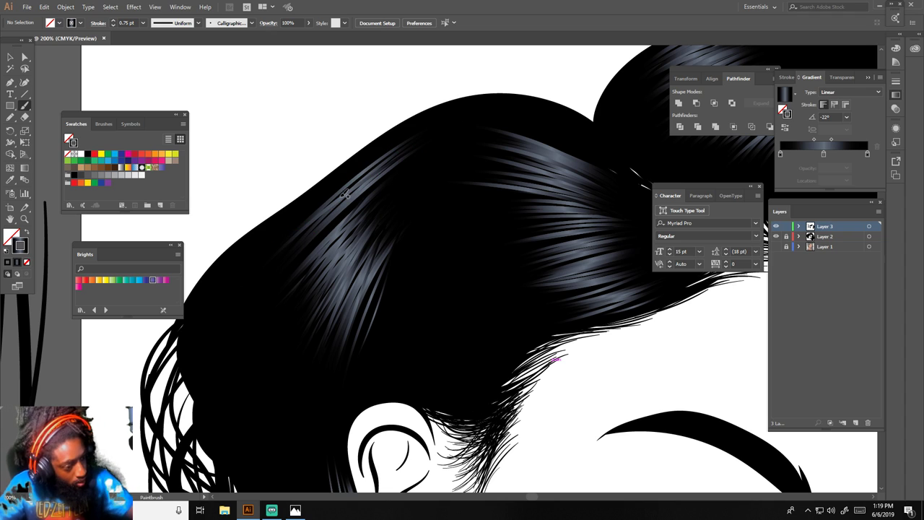
{"action": "left_click_drag", "start_coordinate": [345, 193], "coordinate": [281, 235]}
{"action": "mouse_move", "coordinate": [442, 115]}
{"action": "left_mouse_down"}
{"action": "mouse_move", "coordinate": [257, 245]}
{"action": "mouse_move", "coordinate": [269, 232]}
{"action": "mouse_move", "coordinate": [236, 268]}
{"action": "left_mouse_up"}
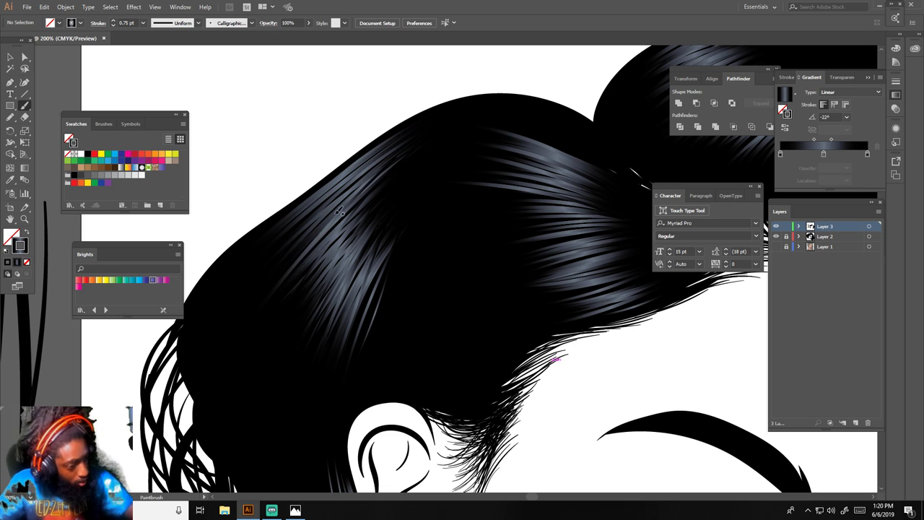
{"action": "left_click_drag", "start_coordinate": [390, 148], "coordinate": [226, 328]}
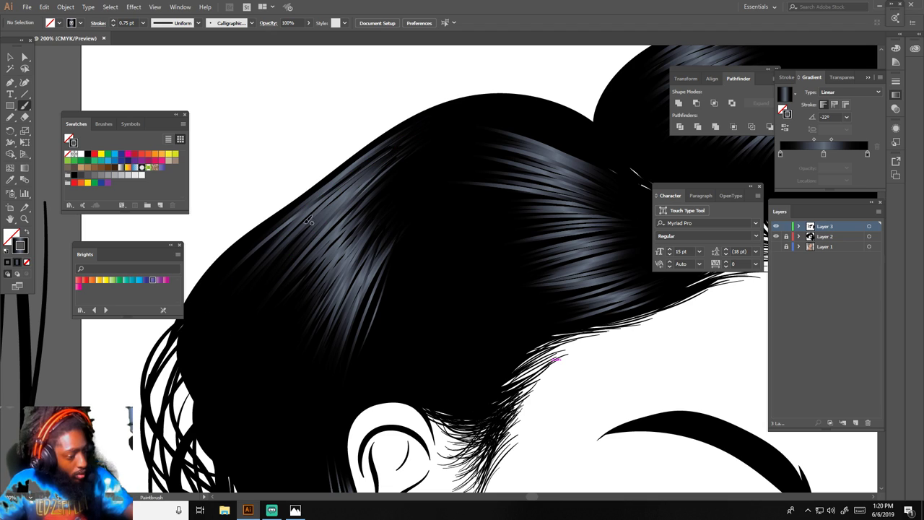
Paint the first curved highlight strokes just above the ear, running from the top of the ear toward the temple hairline.
{"action": "scroll", "coordinate": [422, 301], "scroll_direction": "down", "scroll_amount": 5}
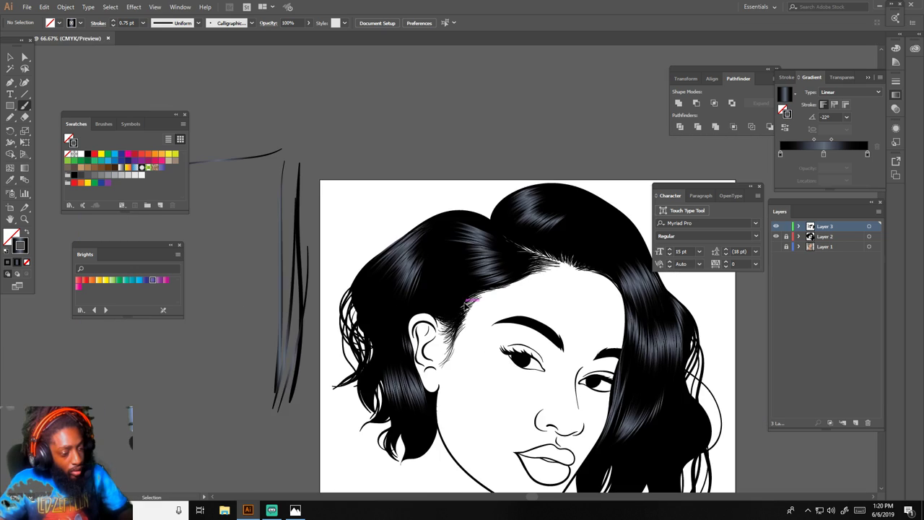
{"action": "scroll", "coordinate": [440, 304], "scroll_direction": "right", "scroll_amount": 1}
{"action": "scroll", "coordinate": [447, 303], "scroll_direction": "up", "scroll_amount": 1}
{"action": "scroll", "coordinate": [455, 305], "scroll_direction": "left", "scroll_amount": 2}
{"action": "key", "text": "ctrl+plus"}
{"action": "key", "text": "ctrl+plus"}
{"action": "key", "text": "ctrl+plus"}
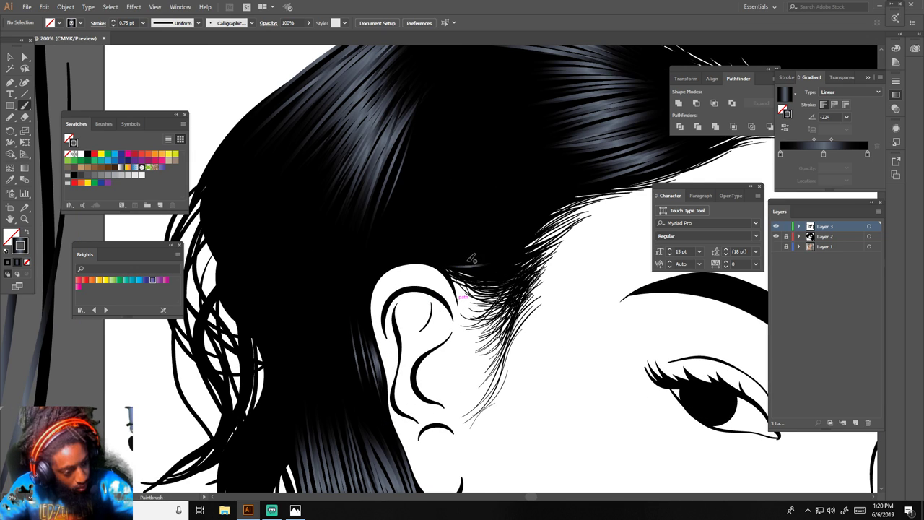
{"action": "left_click_drag", "start_coordinate": [506, 244], "coordinate": [435, 252]}
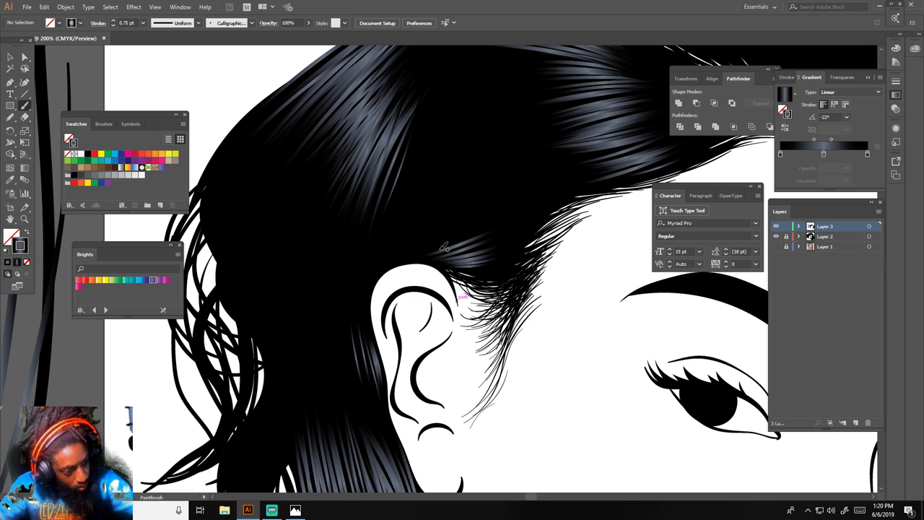
{"action": "left_click_drag", "start_coordinate": [466, 224], "coordinate": [472, 221]}
{"action": "left_click_drag", "start_coordinate": [401, 258], "coordinate": [485, 202]}
{"action": "left_click_drag", "start_coordinate": [402, 257], "coordinate": [493, 186]}
Fan the highlight above the ear upward with longer, steeper strokes reaching toward the crown.
{"action": "left_click_drag", "start_coordinate": [401, 257], "coordinate": [481, 188]}
{"action": "mouse_move", "coordinate": [397, 258]}
{"action": "left_mouse_down"}
{"action": "mouse_move", "coordinate": [473, 191]}
{"action": "mouse_move", "coordinate": [521, 176]}
{"action": "mouse_move", "coordinate": [481, 202]}
{"action": "left_mouse_up"}
{"action": "mouse_move", "coordinate": [405, 256]}
{"action": "left_mouse_down"}
{"action": "mouse_move", "coordinate": [489, 195]}
{"action": "mouse_move", "coordinate": [462, 174]}
{"action": "mouse_move", "coordinate": [474, 147]}
{"action": "mouse_move", "coordinate": [452, 159]}
{"action": "left_mouse_up"}
{"action": "mouse_move", "coordinate": [394, 251]}
{"action": "left_mouse_down"}
{"action": "mouse_move", "coordinate": [483, 106]}
{"action": "mouse_move", "coordinate": [493, 144]}
{"action": "mouse_move", "coordinate": [455, 175]}
{"action": "left_mouse_up"}
{"action": "left_click_drag", "start_coordinate": [403, 241], "coordinate": [456, 102]}
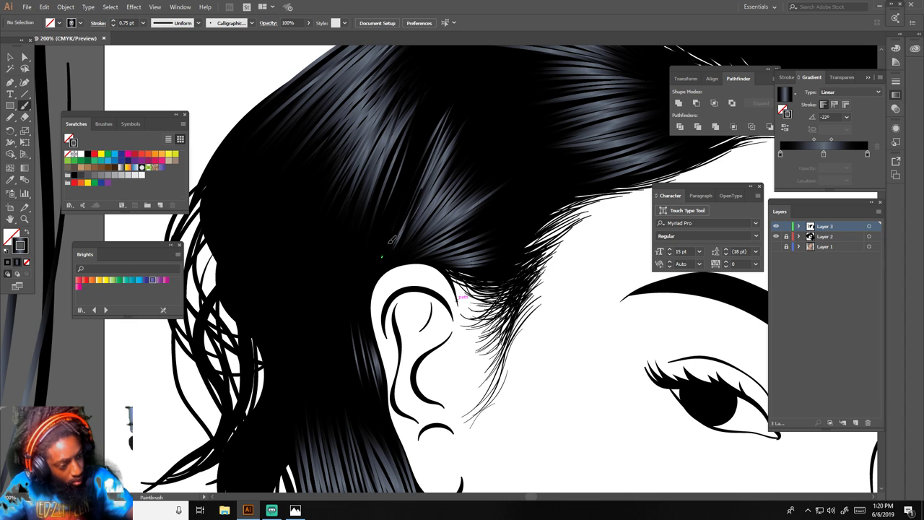
{"action": "left_click_drag", "start_coordinate": [412, 192], "coordinate": [455, 127]}
{"action": "mouse_move", "coordinate": [380, 264]}
{"action": "left_mouse_down"}
{"action": "mouse_move", "coordinate": [462, 127]}
{"action": "mouse_move", "coordinate": [448, 148]}
{"action": "mouse_move", "coordinate": [479, 115]}
{"action": "left_mouse_up"}
{"action": "mouse_move", "coordinate": [408, 207]}
{"action": "left_mouse_down"}
{"action": "mouse_move", "coordinate": [477, 107]}
{"action": "mouse_move", "coordinate": [474, 85]}
{"action": "mouse_move", "coordinate": [450, 112]}
{"action": "mouse_move", "coordinate": [451, 90]}
{"action": "left_mouse_up"}
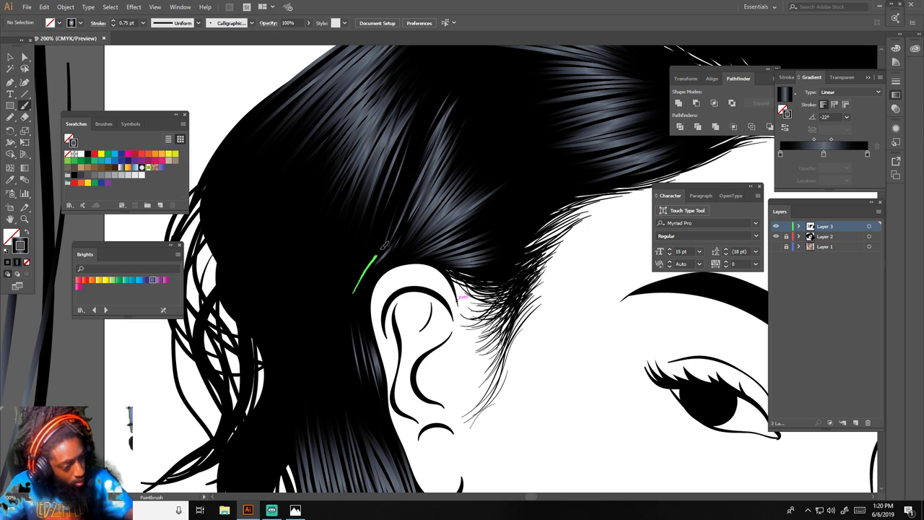
Add long curved highlight strokes sweeping from behind the top of the ear up into the fan above it.
{"action": "mouse_move", "coordinate": [384, 245]}
{"action": "left_mouse_down"}
{"action": "mouse_move", "coordinate": [418, 168]}
{"action": "mouse_move", "coordinate": [398, 228]}
{"action": "left_mouse_up"}
{"action": "left_click_drag", "start_coordinate": [349, 296], "coordinate": [404, 189]}
{"action": "left_click_drag", "start_coordinate": [358, 288], "coordinate": [356, 289]}
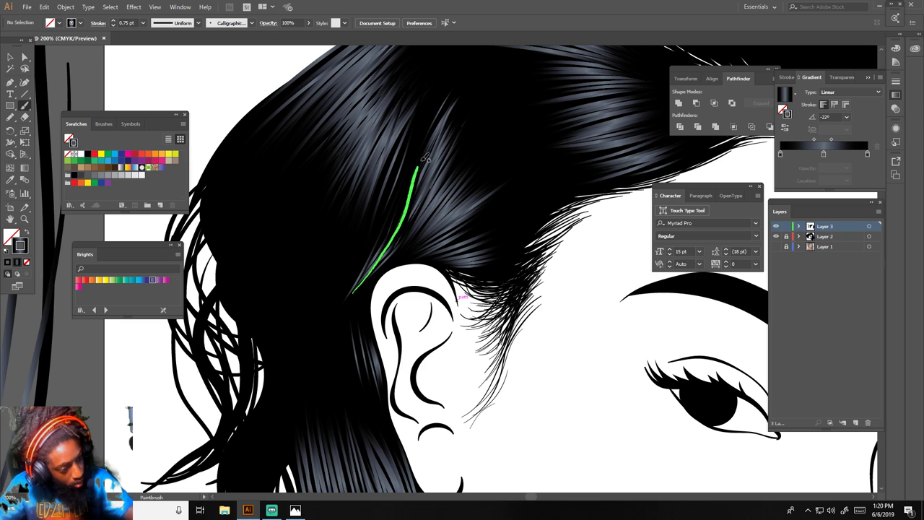
{"action": "left_click_drag", "start_coordinate": [426, 157], "coordinate": [426, 157]}
{"action": "left_click_drag", "start_coordinate": [381, 258], "coordinate": [418, 155]}
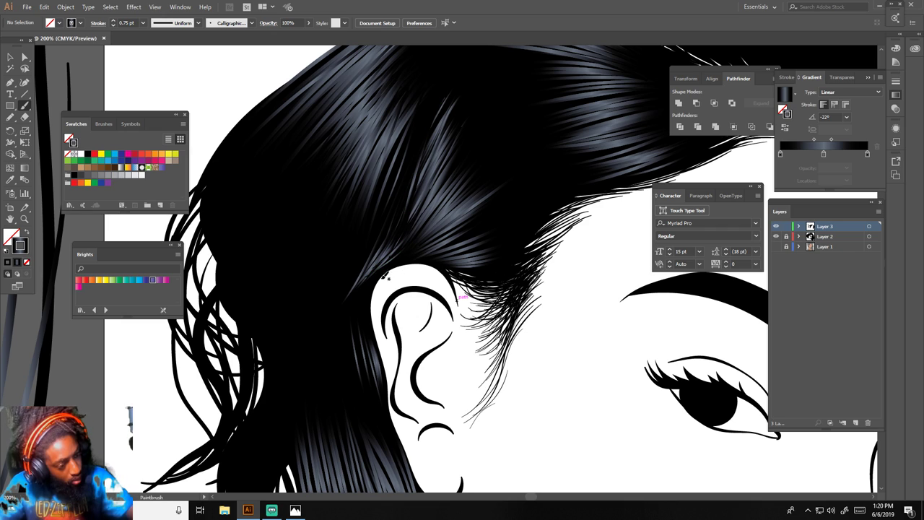
{"action": "left_click_drag", "start_coordinate": [462, 154], "coordinate": [463, 153]}
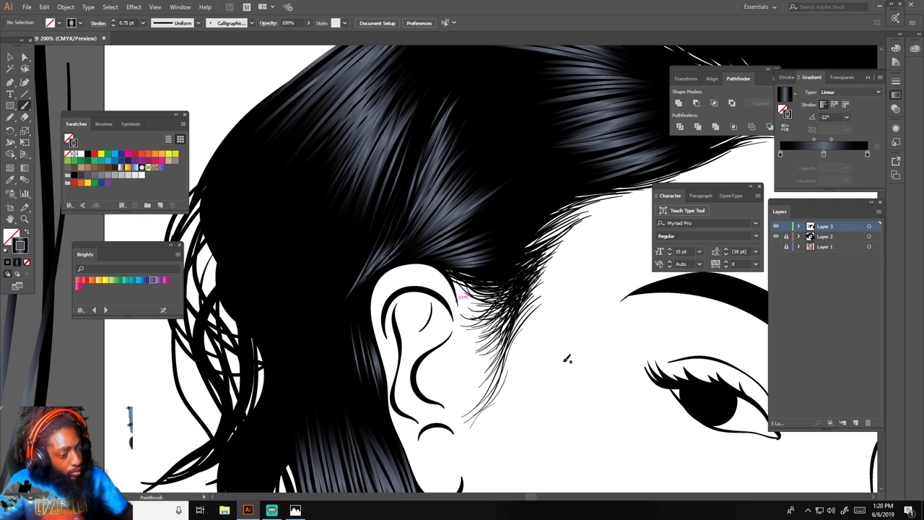
Start a new highlight of short arched strokes in the dark hair just above the forehead hairline.
{"action": "key", "text": "ctrl+minus"}
{"action": "key", "text": "ctrl+minus"}
{"action": "key", "text": "ctrl+minus"}
{"action": "key", "text": "ctrl+minus"}
{"action": "key", "text": "ctrl+minus"}
{"action": "scroll", "coordinate": [562, 360], "scroll_direction": "right", "scroll_amount": 3}
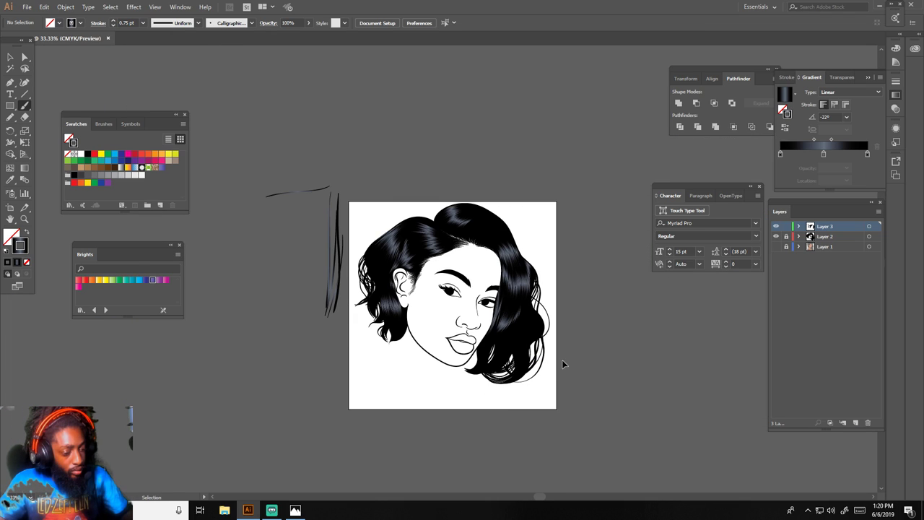
{"action": "key", "text": "ctrl+equal"}
{"action": "scroll", "coordinate": [562, 361], "scroll_direction": "up", "scroll_amount": 2}
{"action": "scroll", "coordinate": [563, 356], "scroll_direction": "up", "scroll_amount": 2}
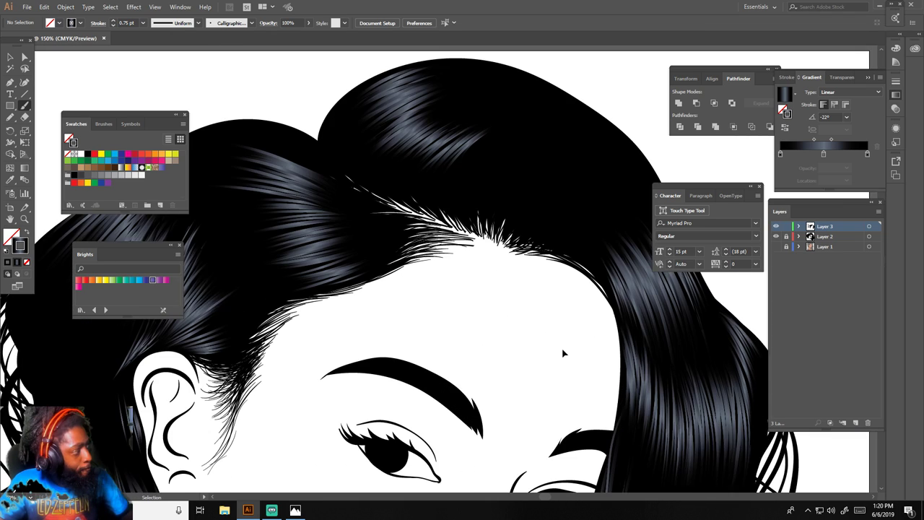
{"action": "scroll", "coordinate": [564, 353], "scroll_direction": "up", "scroll_amount": 3}
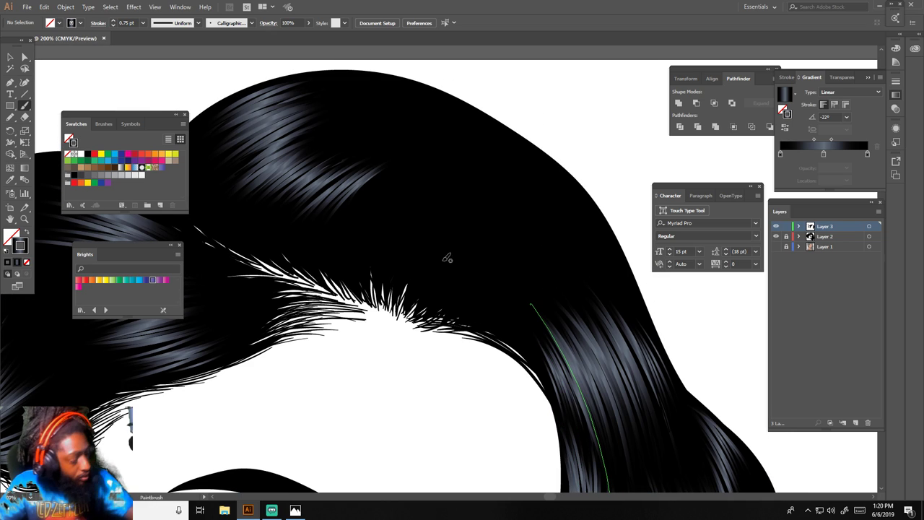
{"action": "left_click_drag", "start_coordinate": [434, 261], "coordinate": [473, 251]}
{"action": "left_click_drag", "start_coordinate": [403, 267], "coordinate": [488, 249]}
{"action": "mouse_move", "coordinate": [386, 280]}
{"action": "left_mouse_down"}
{"action": "mouse_move", "coordinate": [479, 234]}
{"action": "mouse_move", "coordinate": [464, 227]}
{"action": "left_mouse_up"}
{"action": "left_click_drag", "start_coordinate": [405, 229], "coordinate": [413, 226]}
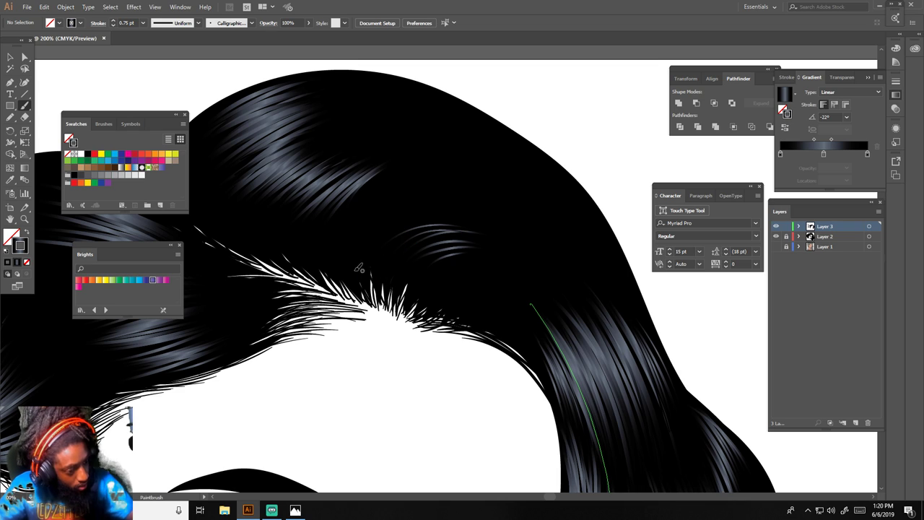
Widen the arched highlight above the forehead with longer strokes curving up from the parting.
{"action": "mouse_move", "coordinate": [354, 264]}
{"action": "left_mouse_down"}
{"action": "mouse_move", "coordinate": [384, 238]}
{"action": "mouse_move", "coordinate": [483, 233]}
{"action": "left_mouse_up"}
{"action": "left_click_drag", "start_coordinate": [376, 236], "coordinate": [487, 237]}
{"action": "mouse_move", "coordinate": [347, 273]}
{"action": "left_mouse_down"}
{"action": "mouse_move", "coordinate": [365, 239]}
{"action": "mouse_move", "coordinate": [473, 235]}
{"action": "left_mouse_up"}
{"action": "mouse_move", "coordinate": [341, 261]}
{"action": "left_mouse_down"}
{"action": "mouse_move", "coordinate": [389, 216]}
{"action": "mouse_move", "coordinate": [471, 226]}
{"action": "left_mouse_up"}
{"action": "mouse_move", "coordinate": [340, 245]}
{"action": "left_mouse_down"}
{"action": "mouse_move", "coordinate": [492, 239]}
{"action": "mouse_move", "coordinate": [492, 249]}
{"action": "left_mouse_up"}
{"action": "left_click_drag", "start_coordinate": [359, 248], "coordinate": [447, 224]}
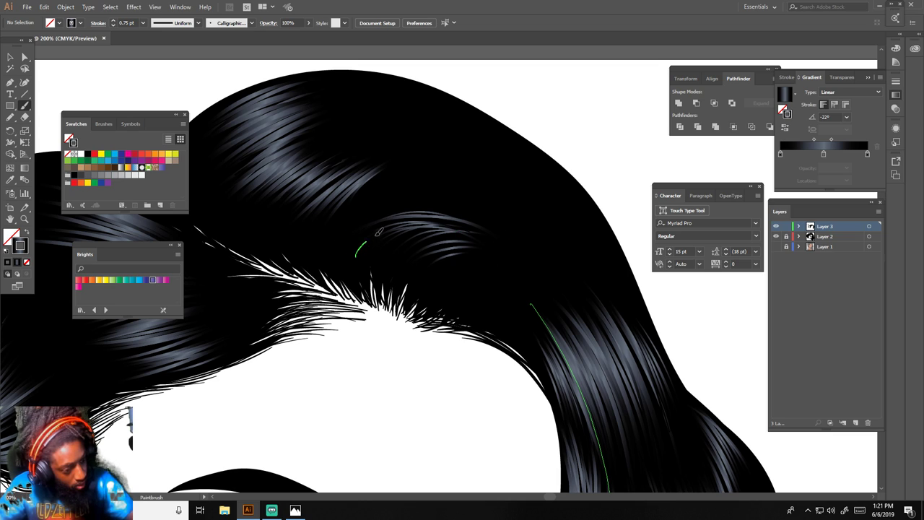
Fill out the upper edge of the arched forehead highlight and add strokes below it down to the hairline.
{"action": "left_click_drag", "start_coordinate": [377, 231], "coordinate": [491, 236]}
{"action": "left_click_drag", "start_coordinate": [382, 228], "coordinate": [493, 240]}
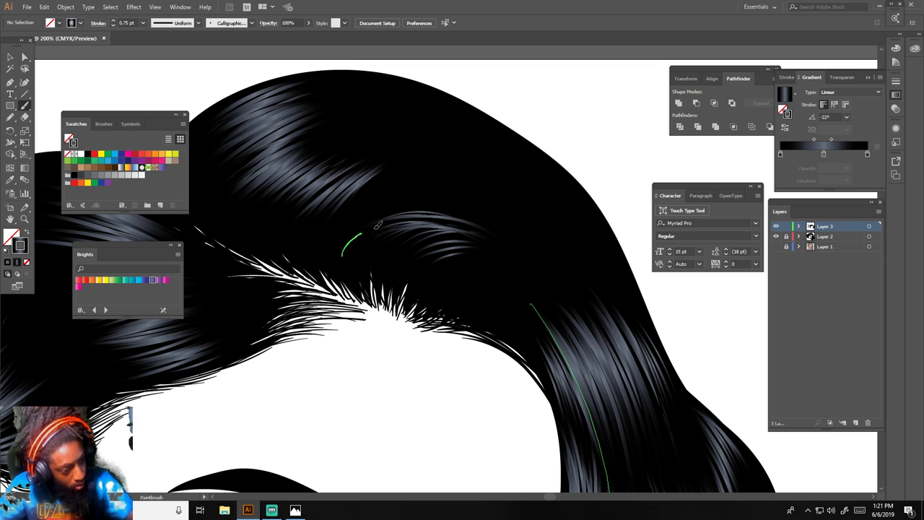
{"action": "left_click_drag", "start_coordinate": [377, 226], "coordinate": [489, 238]}
{"action": "left_click_drag", "start_coordinate": [384, 221], "coordinate": [494, 238]}
{"action": "mouse_move", "coordinate": [339, 252]}
{"action": "left_mouse_down"}
{"action": "mouse_move", "coordinate": [488, 233]}
{"action": "mouse_move", "coordinate": [326, 250]}
{"action": "mouse_move", "coordinate": [461, 229]}
{"action": "mouse_move", "coordinate": [445, 210]}
{"action": "left_mouse_up"}
{"action": "left_click_drag", "start_coordinate": [397, 283], "coordinate": [510, 278]}
{"action": "mouse_move", "coordinate": [425, 304]}
{"action": "left_mouse_down"}
{"action": "mouse_move", "coordinate": [456, 267]}
{"action": "mouse_move", "coordinate": [510, 297]}
{"action": "left_mouse_up"}
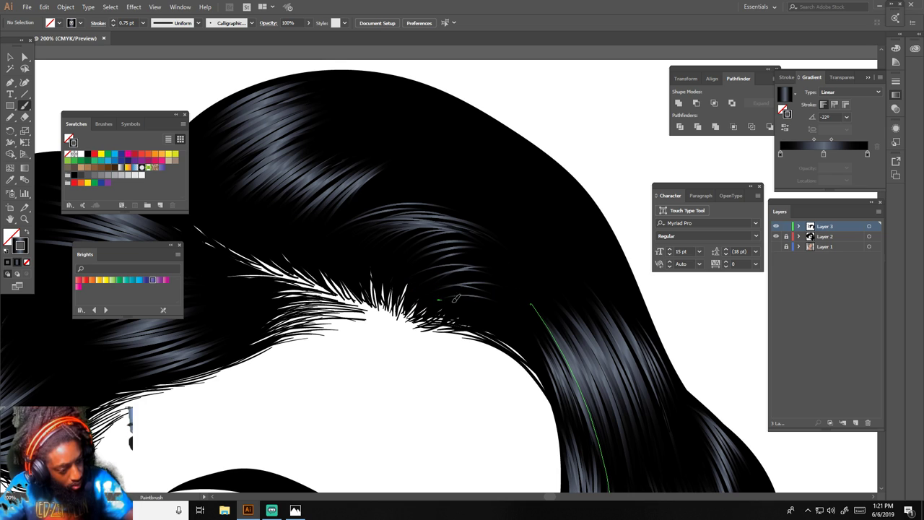
Paint diagonal highlight strokes along the outer curve of the crown, above the long side section of hair.
{"action": "key", "text": "ctrl+minus"}
{"action": "key", "text": "ctrl+minus"}
{"action": "key", "text": "ctrl+minus"}
{"action": "key", "text": "ctrl+minus"}
{"action": "key", "text": "ctrl+minus"}
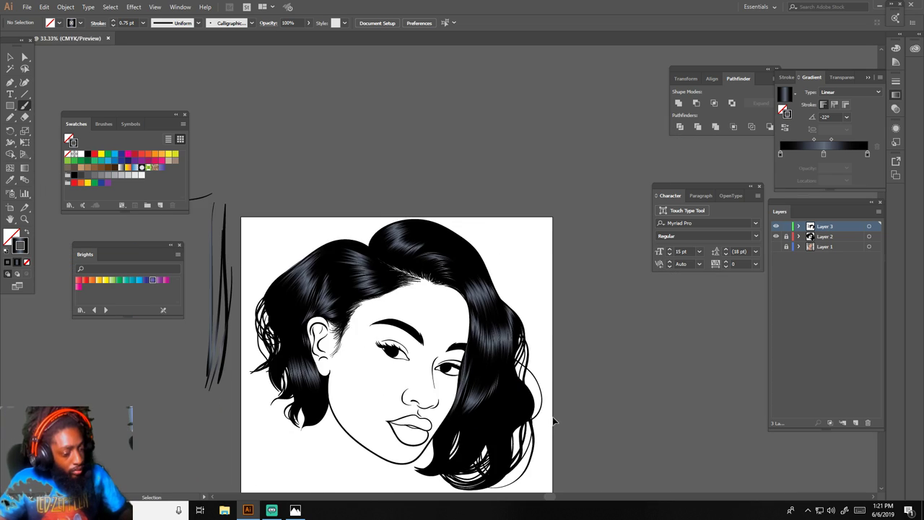
{"action": "key", "text": "ctrl+equal"}
{"action": "key", "text": "ctrl+equal"}
{"action": "key", "text": "ctrl+equal"}
{"action": "key", "text": "ctrl+equal"}
{"action": "key", "text": "ctrl+equal"}
{"action": "scroll", "coordinate": [551, 394], "scroll_direction": "up", "scroll_amount": 2}
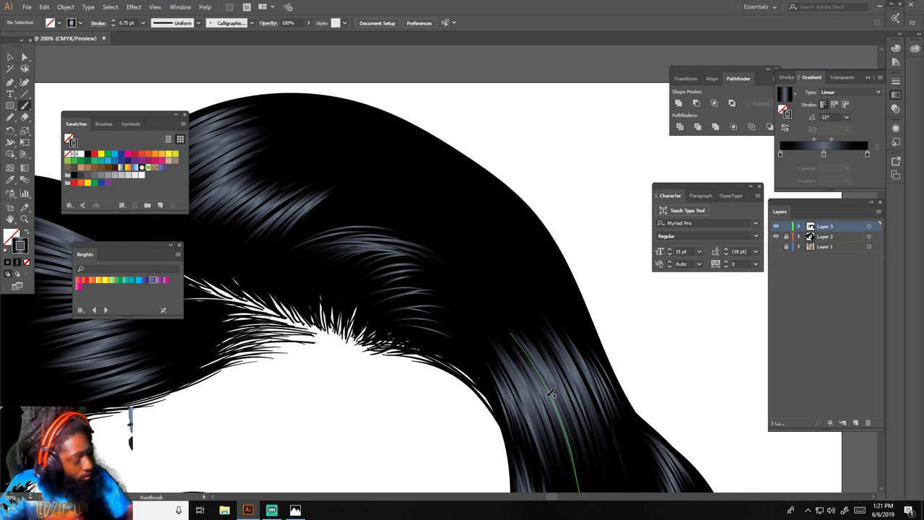
{"action": "left_click_drag", "start_coordinate": [528, 250], "coordinate": [458, 183]}
{"action": "left_click_drag", "start_coordinate": [551, 294], "coordinate": [459, 195]}
{"action": "mouse_move", "coordinate": [550, 306]}
{"action": "left_mouse_down"}
{"action": "mouse_move", "coordinate": [519, 253]}
{"action": "mouse_move", "coordinate": [455, 187]}
{"action": "left_mouse_up"}
{"action": "mouse_move", "coordinate": [548, 310]}
{"action": "left_mouse_down"}
{"action": "mouse_move", "coordinate": [443, 180]}
{"action": "mouse_move", "coordinate": [455, 193]}
{"action": "left_mouse_up"}
{"action": "mouse_move", "coordinate": [553, 305]}
{"action": "left_mouse_down"}
{"action": "mouse_move", "coordinate": [527, 264]}
{"action": "mouse_move", "coordinate": [449, 207]}
{"action": "left_mouse_up"}
{"action": "left_click_drag", "start_coordinate": [524, 273], "coordinate": [385, 185]}
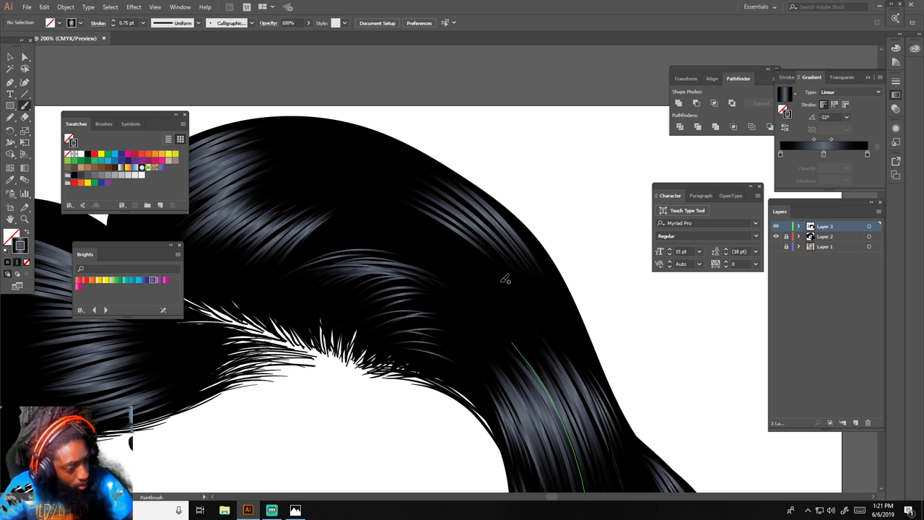
Extend the crown highlight inward with more strokes and lengthen it with long curves toward the top of the head.
{"action": "left_click_drag", "start_coordinate": [503, 278], "coordinate": [419, 215]}
{"action": "left_click_drag", "start_coordinate": [472, 276], "coordinate": [382, 231]}
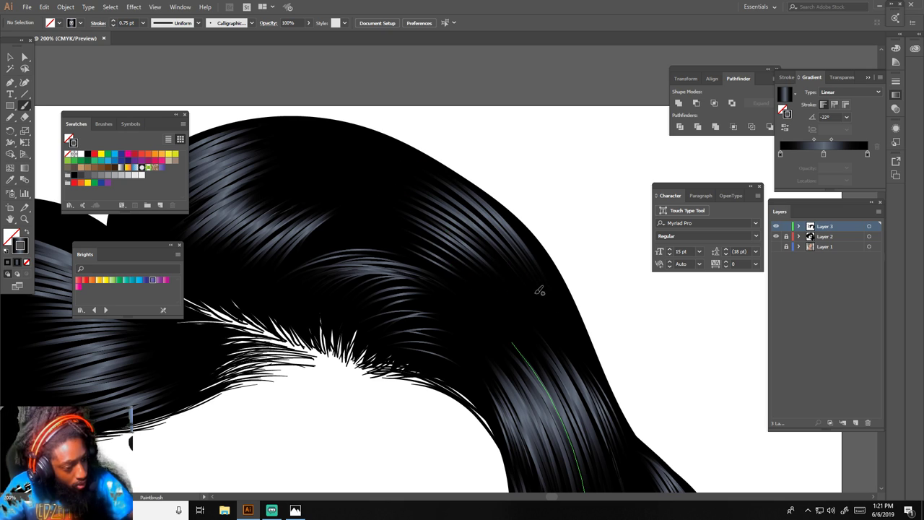
{"action": "left_click_drag", "start_coordinate": [541, 289], "coordinate": [430, 192]}
{"action": "left_click_drag", "start_coordinate": [548, 298], "coordinate": [467, 199]}
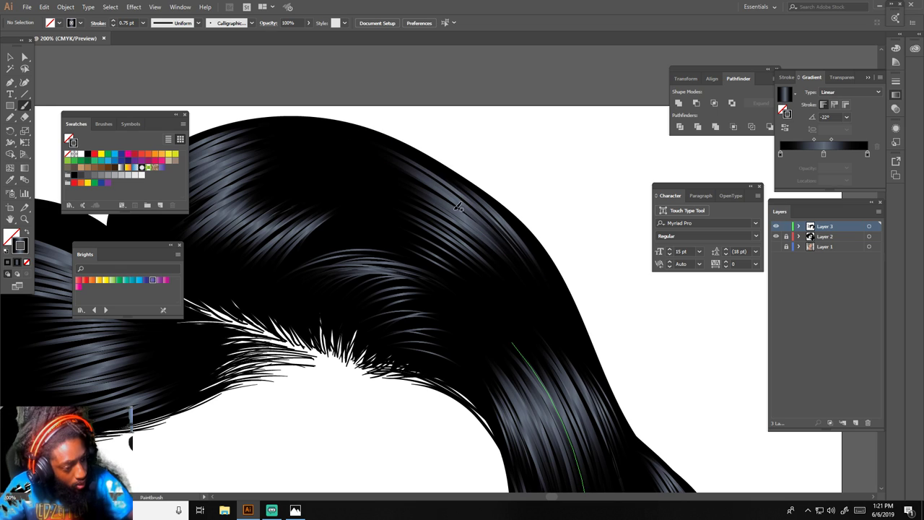
{"action": "mouse_move", "coordinate": [552, 283]}
{"action": "left_mouse_down"}
{"action": "mouse_move", "coordinate": [445, 168]}
{"action": "mouse_move", "coordinate": [336, 140]}
{"action": "left_mouse_up"}
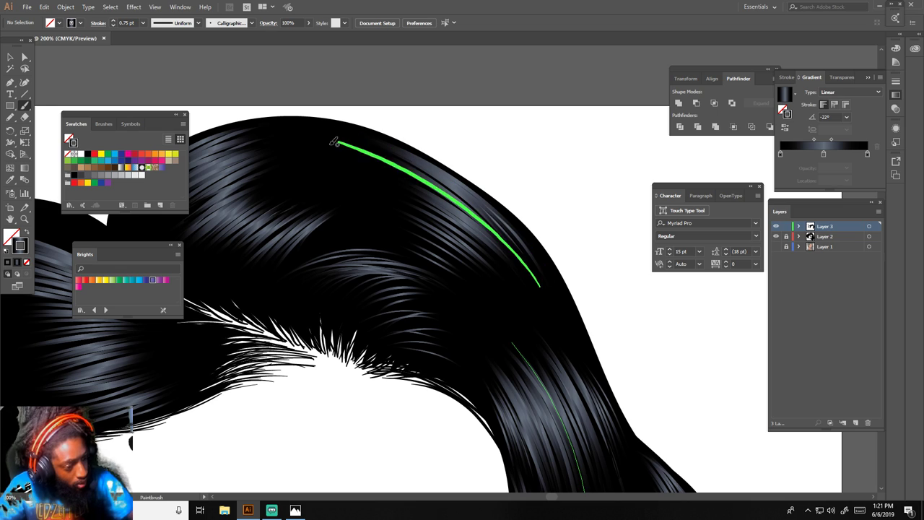
{"action": "mouse_move", "coordinate": [530, 275]}
{"action": "left_mouse_down"}
{"action": "mouse_move", "coordinate": [390, 155]}
{"action": "mouse_move", "coordinate": [330, 139]}
{"action": "left_mouse_up"}
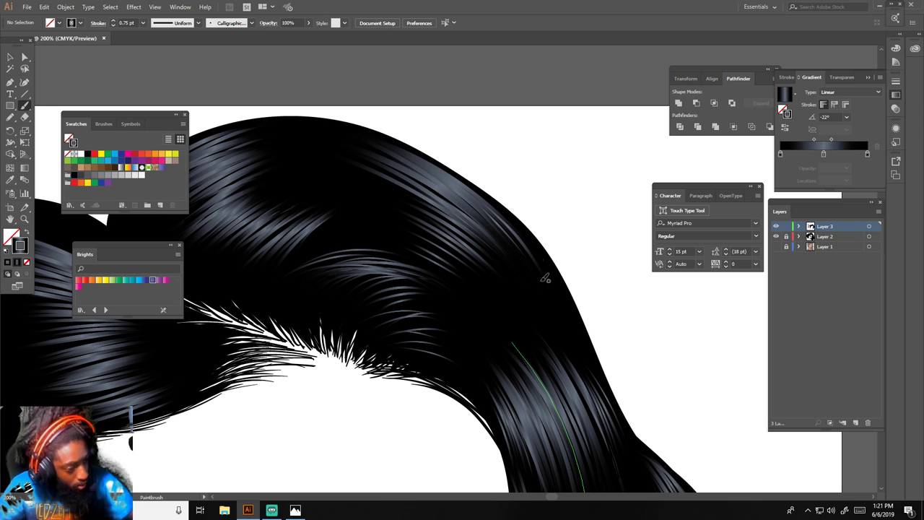
Thicken the crown highlight with closely spaced long strokes between the existing ones.
{"action": "mouse_move", "coordinate": [537, 274]}
{"action": "left_mouse_down"}
{"action": "mouse_move", "coordinate": [526, 248]}
{"action": "mouse_move", "coordinate": [348, 157]}
{"action": "left_mouse_up"}
{"action": "left_click_drag", "start_coordinate": [485, 275], "coordinate": [364, 210]}
{"action": "left_click_drag", "start_coordinate": [522, 264], "coordinate": [409, 171]}
{"action": "left_click_drag", "start_coordinate": [540, 272], "coordinate": [343, 147]}
{"action": "left_click_drag", "start_coordinate": [525, 252], "coordinate": [335, 152]}
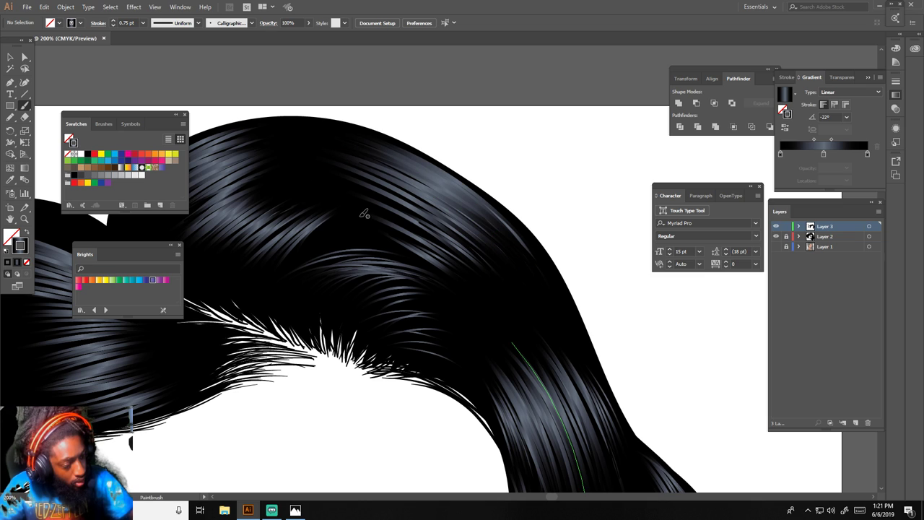
Paint a small group of curved highlight strokes on the lower outer curl of the long side hair.
{"action": "key", "text": "ctrl+minus"}
{"action": "key", "text": "ctrl+minus"}
{"action": "key", "text": "ctrl+minus"}
{"action": "key", "text": "ctrl+minus"}
{"action": "scroll", "coordinate": [570, 310], "scroll_direction": "down", "scroll_amount": 2}
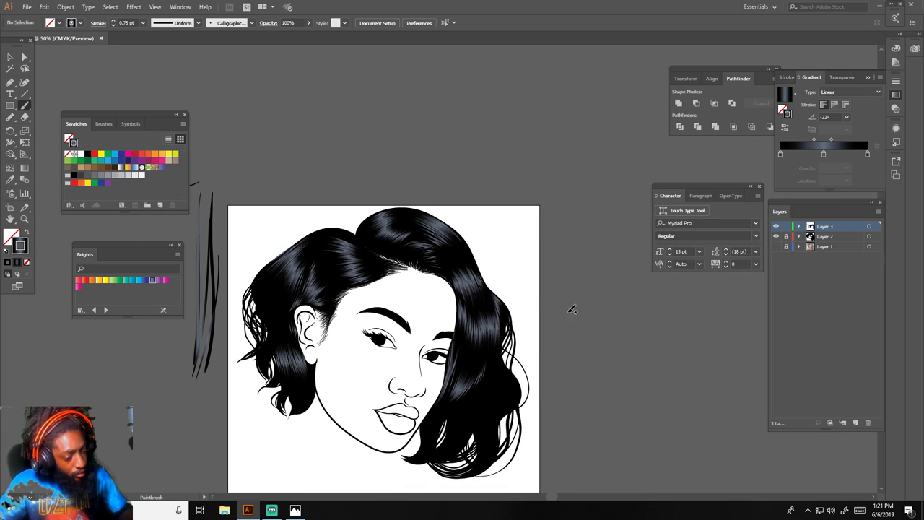
{"action": "key", "text": "ctrl+minus"}
{"action": "scroll", "coordinate": [565, 310], "scroll_direction": "left", "scroll_amount": 3}
{"action": "scroll", "coordinate": [565, 310], "scroll_direction": "down", "scroll_amount": 3}
{"action": "key", "text": "ctrl+plus"}
{"action": "key", "text": "ctrl+plus"}
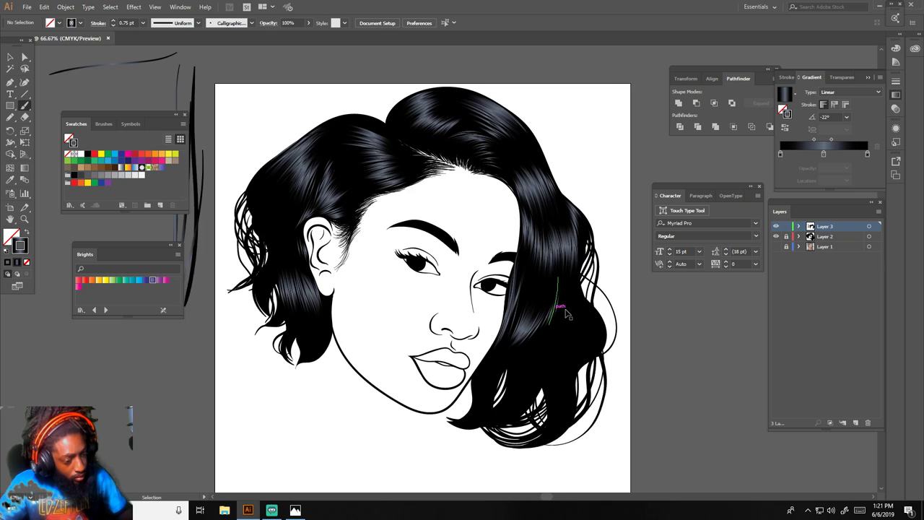
{"action": "scroll", "coordinate": [566, 309], "scroll_direction": "right", "scroll_amount": 4}
{"action": "scroll", "coordinate": [568, 309], "scroll_direction": "down", "scroll_amount": 3}
{"action": "key", "text": "ctrl+plus"}
{"action": "key", "text": "ctrl+plus"}
{"action": "scroll", "coordinate": [568, 307], "scroll_direction": "right", "scroll_amount": 2}
{"action": "scroll", "coordinate": [568, 306], "scroll_direction": "down", "scroll_amount": 2}
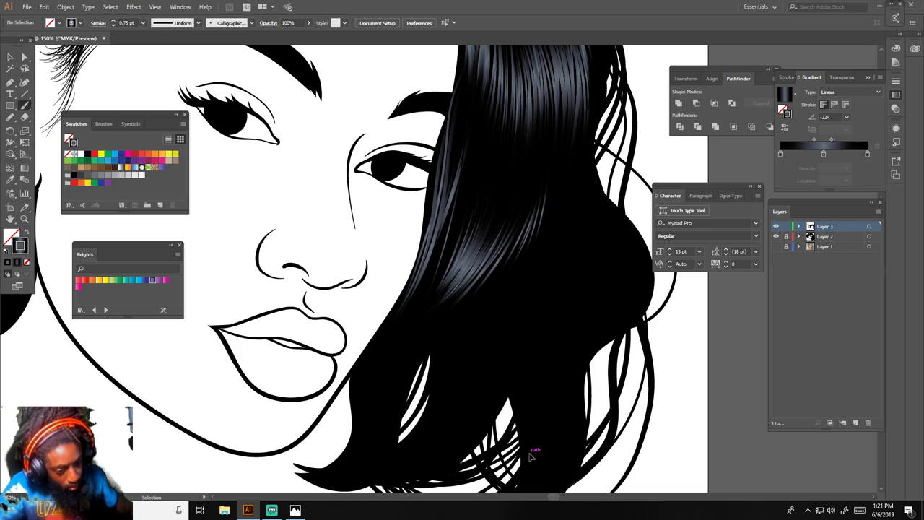
{"action": "left_click_drag", "start_coordinate": [571, 371], "coordinate": [601, 313]}
{"action": "left_click_drag", "start_coordinate": [559, 405], "coordinate": [598, 313]}
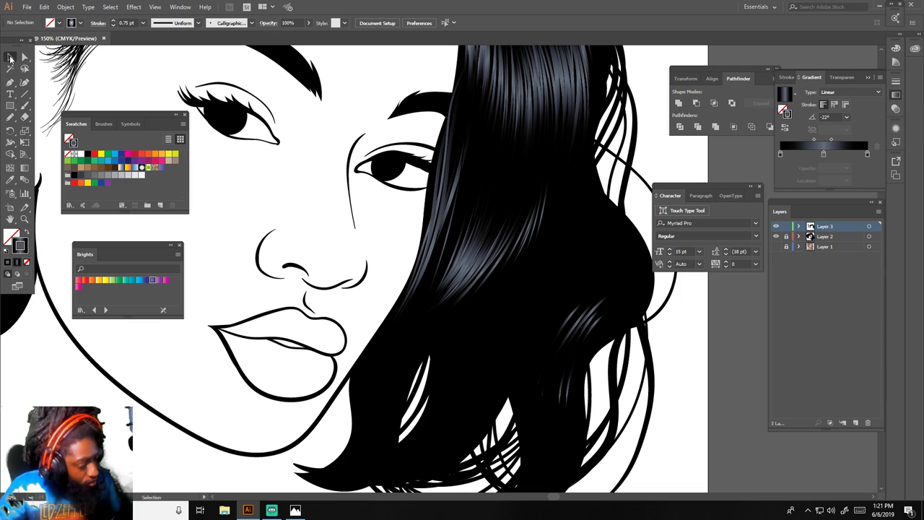
Select the new strokes on the lower curl and set their gradient angle to 28°.
{"action": "left_click_drag", "start_coordinate": [619, 365], "coordinate": [622, 357]}
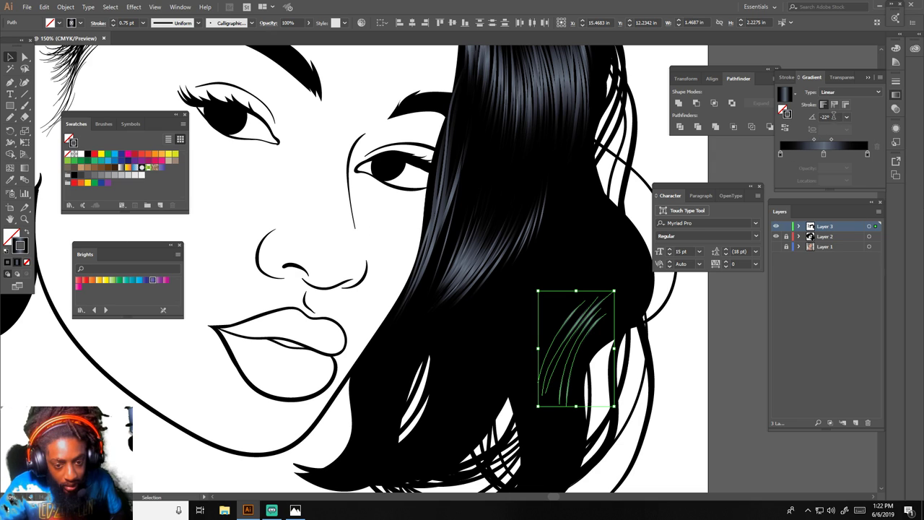
{"action": "left_click", "coordinate": [828, 117]}
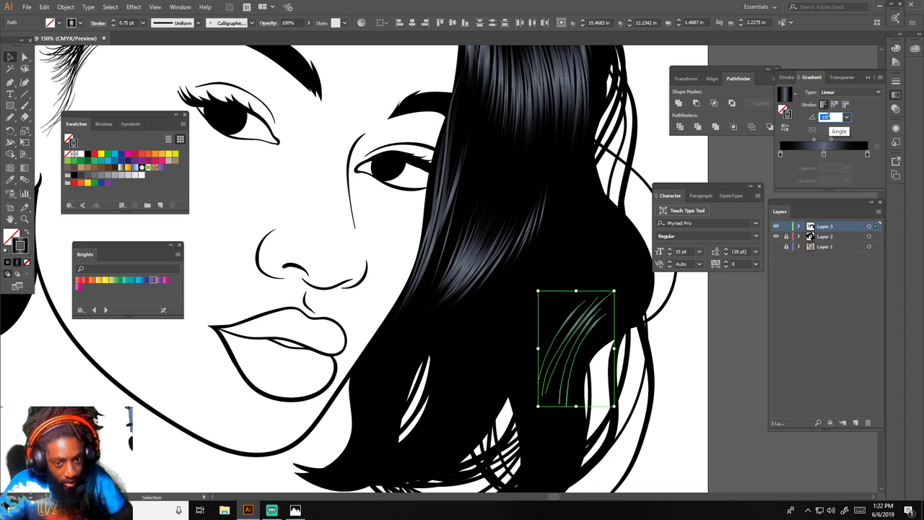
{"action": "scroll", "coordinate": [828, 117], "scroll_direction": "up", "scroll_amount": 20}
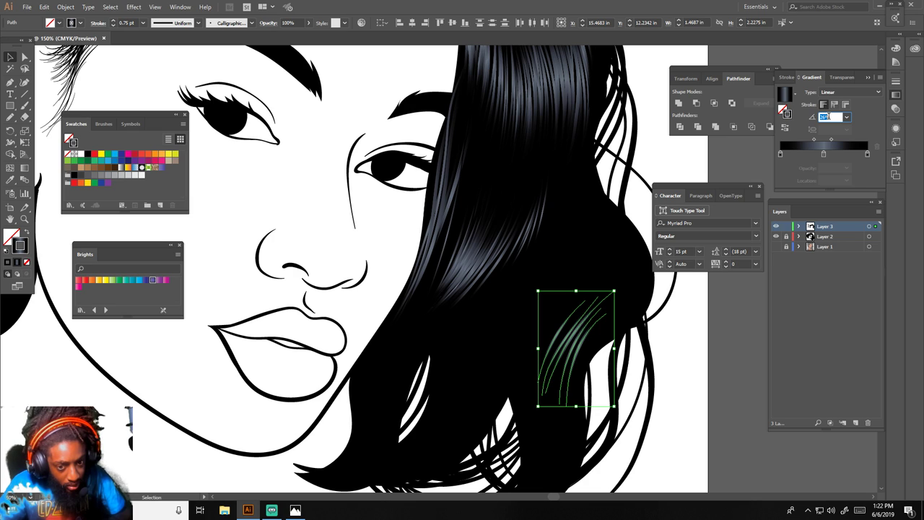
{"action": "left_click", "coordinate": [714, 366]}
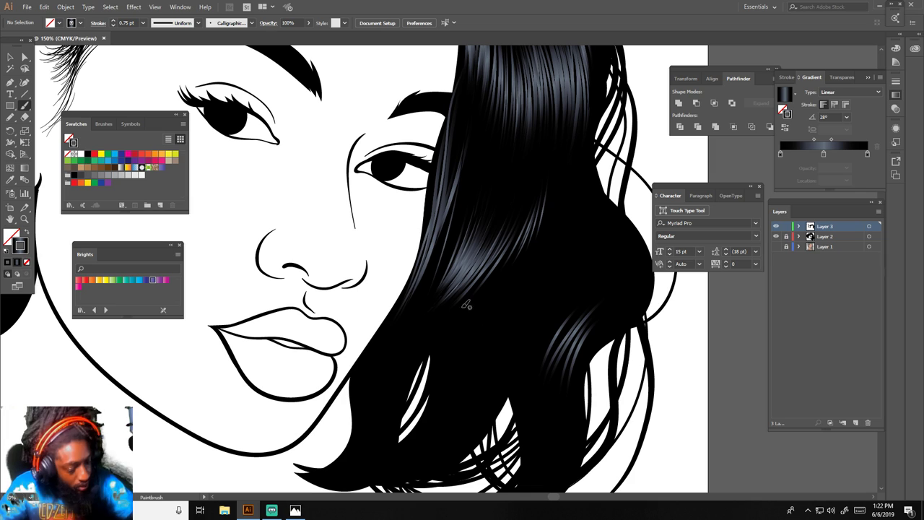
Add more highlight strokes on both sides of the lower curl group, out to the edge of the hair.
{"action": "mouse_move", "coordinate": [530, 390]}
{"action": "left_mouse_down"}
{"action": "mouse_move", "coordinate": [560, 310]}
{"action": "mouse_move", "coordinate": [565, 326]}
{"action": "left_mouse_up"}
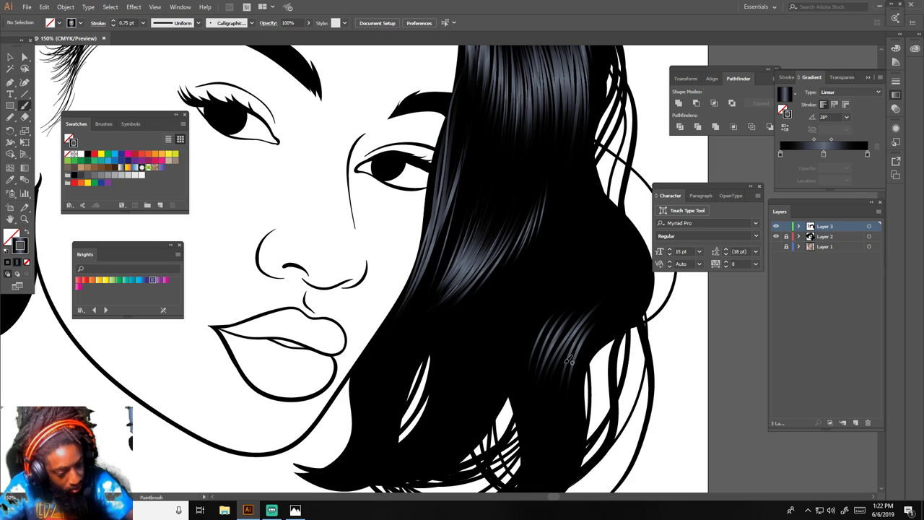
{"action": "left_click_drag", "start_coordinate": [565, 409], "coordinate": [609, 336]}
{"action": "left_click_drag", "start_coordinate": [563, 390], "coordinate": [600, 329]}
{"action": "left_click_drag", "start_coordinate": [568, 389], "coordinate": [609, 325]}
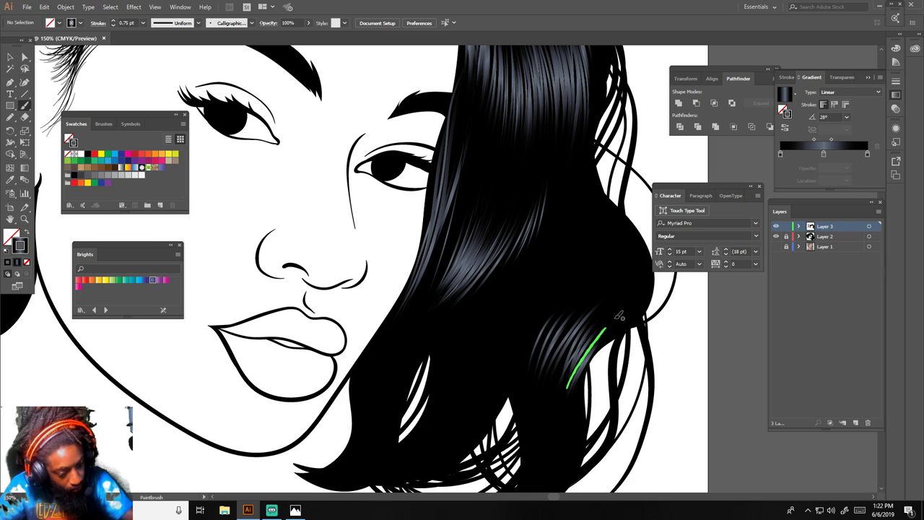
{"action": "mouse_move", "coordinate": [559, 383]}
{"action": "left_mouse_down"}
{"action": "mouse_move", "coordinate": [617, 301]}
{"action": "mouse_move", "coordinate": [575, 316]}
{"action": "left_mouse_up"}
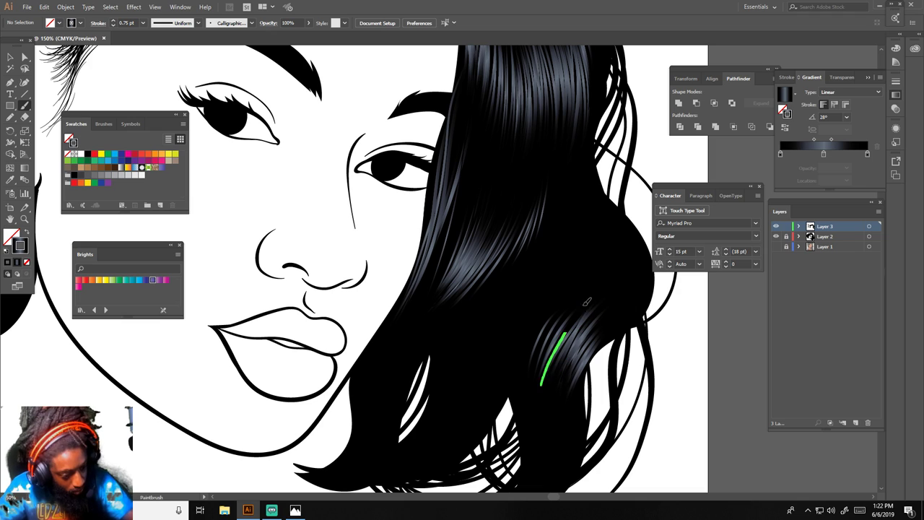
Extend the lower highlight band across the long side hair toward the face with rows of slanted strokes.
{"action": "mouse_move", "coordinate": [523, 386]}
{"action": "left_mouse_down"}
{"action": "mouse_move", "coordinate": [565, 304]}
{"action": "mouse_move", "coordinate": [562, 317]}
{"action": "left_mouse_up"}
{"action": "mouse_move", "coordinate": [533, 373]}
{"action": "left_mouse_down"}
{"action": "mouse_move", "coordinate": [578, 304]}
{"action": "mouse_move", "coordinate": [534, 324]}
{"action": "left_mouse_up"}
{"action": "left_click_drag", "start_coordinate": [496, 386], "coordinate": [534, 320]}
{"action": "mouse_move", "coordinate": [488, 386]}
{"action": "left_mouse_down"}
{"action": "mouse_move", "coordinate": [533, 320]}
{"action": "mouse_move", "coordinate": [516, 332]}
{"action": "mouse_move", "coordinate": [522, 323]}
{"action": "left_mouse_up"}
{"action": "left_click_drag", "start_coordinate": [462, 396], "coordinate": [516, 319]}
{"action": "left_click_drag", "start_coordinate": [472, 379], "coordinate": [519, 326]}
{"action": "left_click_drag", "start_coordinate": [463, 390], "coordinate": [506, 331]}
{"action": "left_click_drag", "start_coordinate": [454, 393], "coordinate": [524, 314]}
Fill gaps in the lower highlight band with denser strokes and continue it to the hair beside the chin.
{"action": "left_click_drag", "start_coordinate": [463, 371], "coordinate": [539, 312]}
{"action": "left_click_drag", "start_coordinate": [480, 387], "coordinate": [550, 315]}
{"action": "left_click_drag", "start_coordinate": [514, 369], "coordinate": [574, 311]}
{"action": "mouse_move", "coordinate": [547, 397]}
{"action": "left_mouse_down"}
{"action": "mouse_move", "coordinate": [572, 360]}
{"action": "mouse_move", "coordinate": [608, 335]}
{"action": "mouse_move", "coordinate": [614, 307]}
{"action": "left_mouse_up"}
{"action": "mouse_move", "coordinate": [504, 375]}
{"action": "left_mouse_down"}
{"action": "mouse_move", "coordinate": [583, 309]}
{"action": "mouse_move", "coordinate": [550, 316]}
{"action": "left_mouse_up"}
{"action": "mouse_move", "coordinate": [459, 385]}
{"action": "left_mouse_down"}
{"action": "mouse_move", "coordinate": [507, 322]}
{"action": "mouse_move", "coordinate": [489, 321]}
{"action": "left_mouse_up"}
{"action": "mouse_move", "coordinate": [383, 402]}
{"action": "left_mouse_down"}
{"action": "mouse_move", "coordinate": [415, 334]}
{"action": "mouse_move", "coordinate": [441, 318]}
{"action": "mouse_move", "coordinate": [402, 347]}
{"action": "mouse_move", "coordinate": [410, 333]}
{"action": "left_mouse_up"}
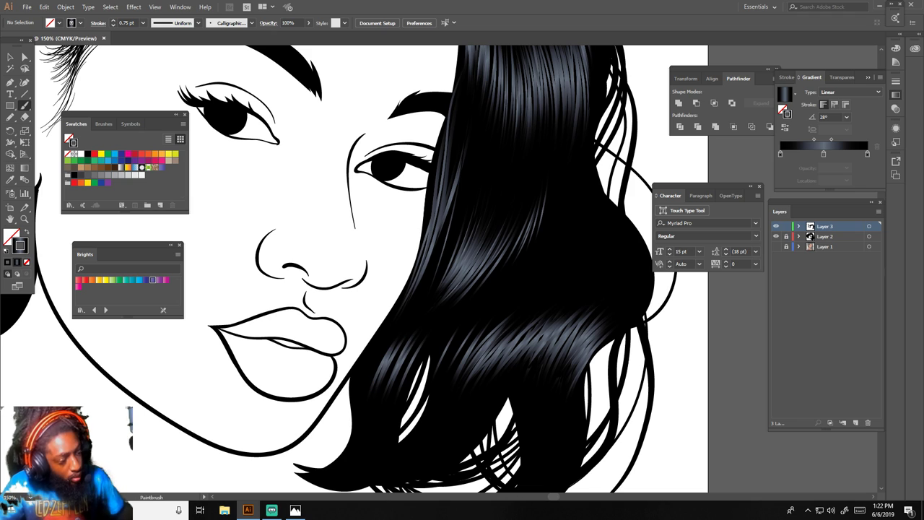
Paint curved highlight strokes along the outer edge of the bulging wave in the long side hair.
{"action": "key", "text": "ctrl+minus"}
{"action": "key", "text": "ctrl+minus"}
{"action": "key", "text": "ctrl+minus"}
{"action": "key", "text": "ctrl+plus"}
{"action": "key", "text": "ctrl+plus"}
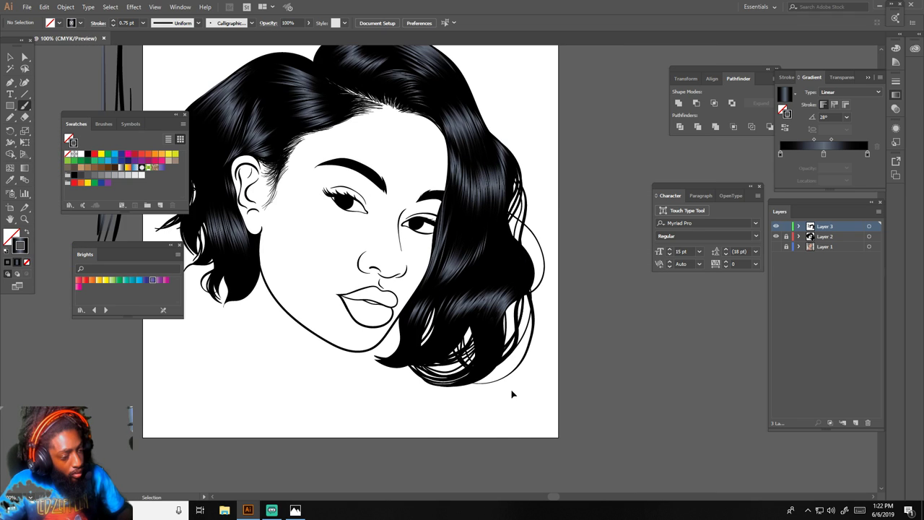
{"action": "key", "text": "ctrl+plus"}
{"action": "scroll", "coordinate": [512, 393], "scroll_direction": "up", "scroll_amount": 3}
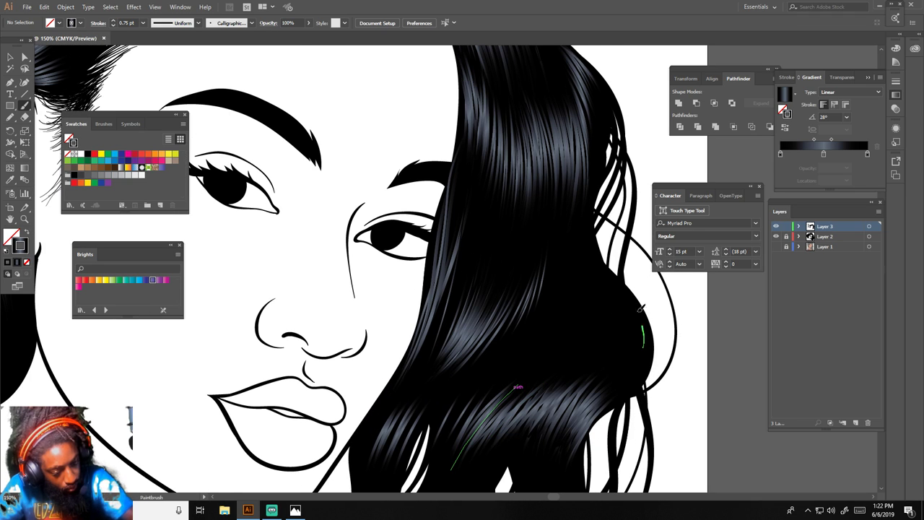
{"action": "mouse_move", "coordinate": [646, 357]}
{"action": "left_mouse_down"}
{"action": "mouse_move", "coordinate": [599, 257]}
{"action": "mouse_move", "coordinate": [591, 261]}
{"action": "left_mouse_up"}
{"action": "left_click_drag", "start_coordinate": [631, 343], "coordinate": [624, 323]}
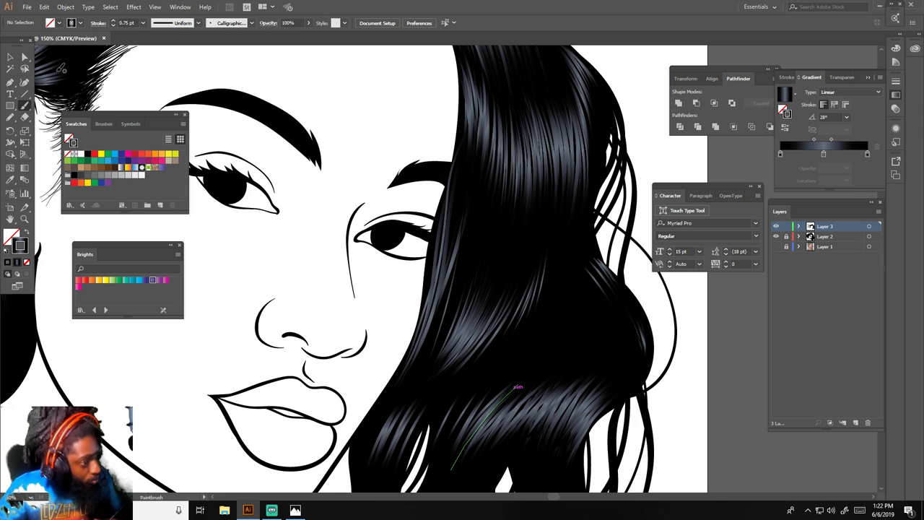
Select the new strokes on the outer wave and set their gradient angle to -11°.
{"action": "left_click", "coordinate": [10, 56]}
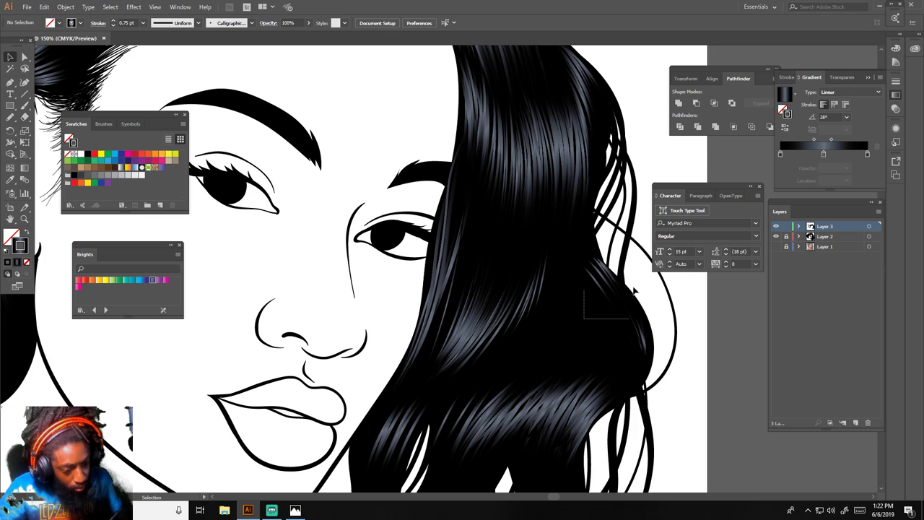
{"action": "left_click_drag", "start_coordinate": [635, 290], "coordinate": [642, 270]}
{"action": "left_click", "coordinate": [826, 117]}
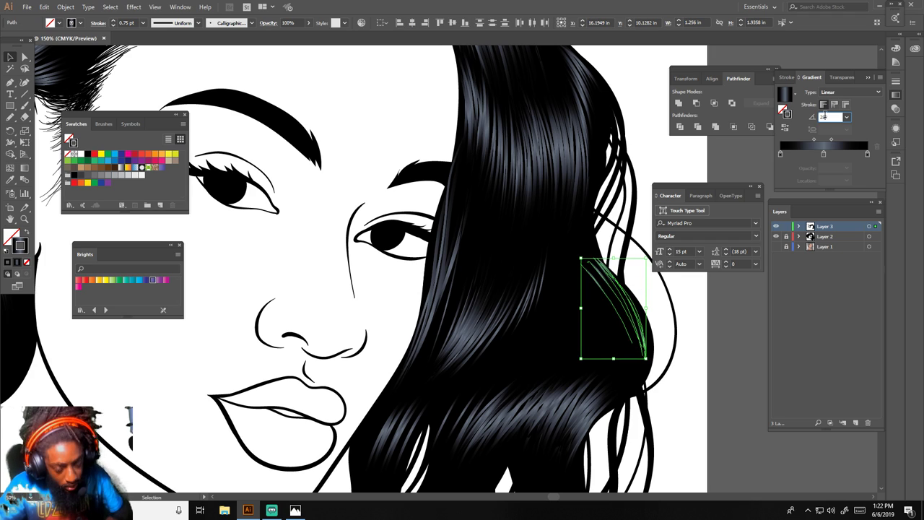
{"action": "scroll", "coordinate": [825, 115], "scroll_direction": "down", "scroll_amount": 20}
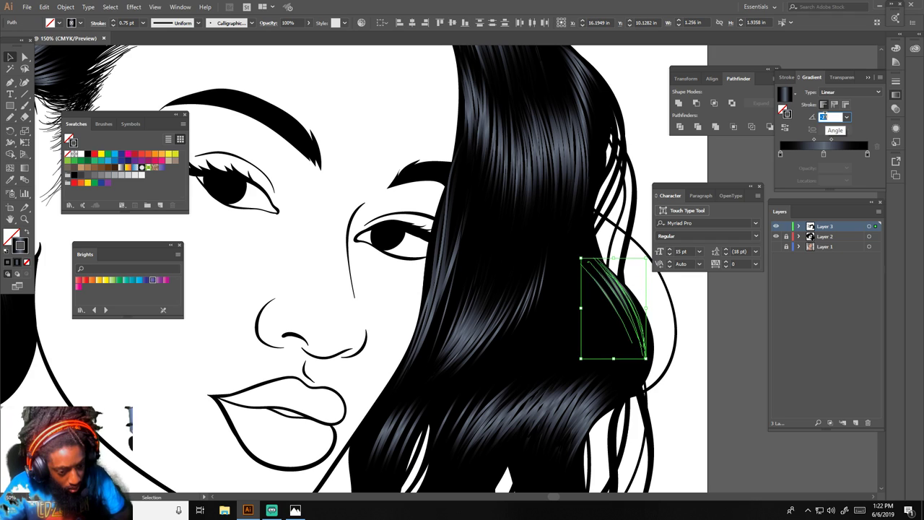
{"action": "left_click", "coordinate": [708, 326]}
{"action": "left_click", "coordinate": [708, 327]}
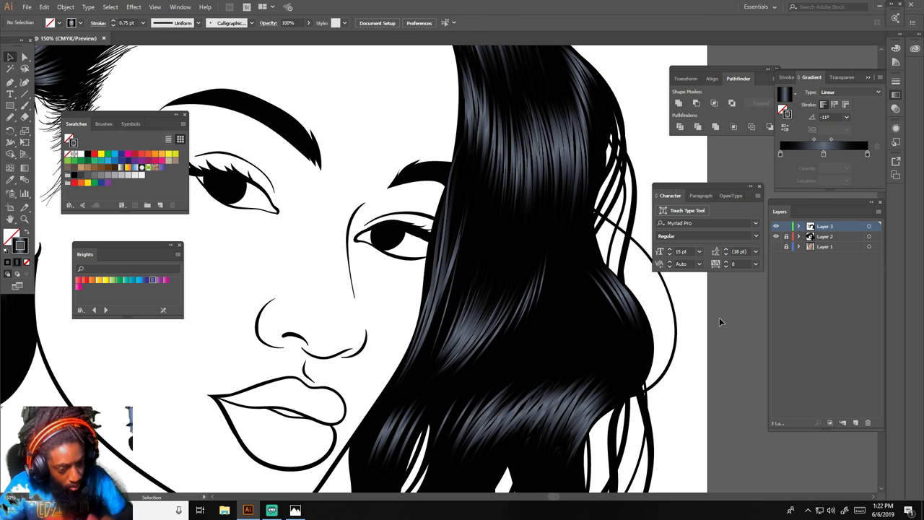
Extend the outer wave's highlight inward with a fan of strokes that meets the highlight nearer the face.
{"action": "left_click", "coordinate": [25, 105]}
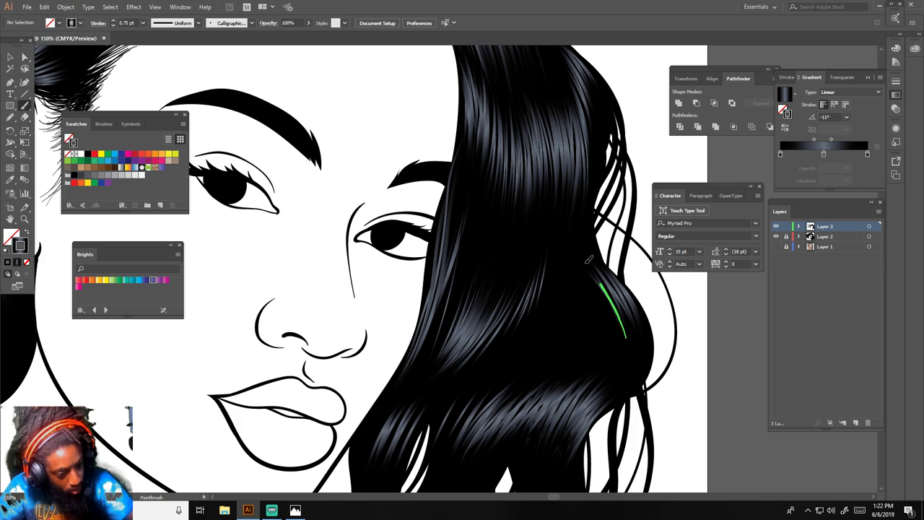
{"action": "left_click_drag", "start_coordinate": [586, 263], "coordinate": [585, 262]}
{"action": "left_click_drag", "start_coordinate": [618, 337], "coordinate": [564, 253]}
{"action": "left_click_drag", "start_coordinate": [610, 336], "coordinate": [558, 246]}
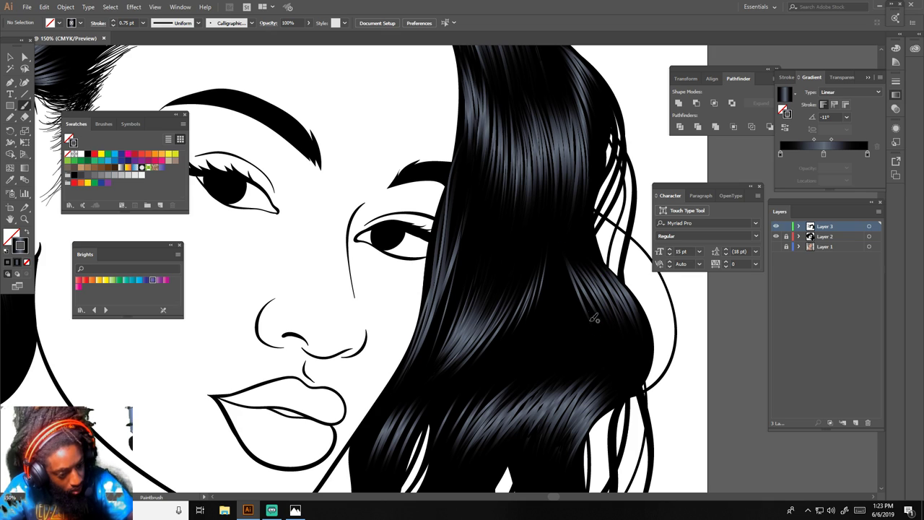
{"action": "left_click_drag", "start_coordinate": [586, 327], "coordinate": [553, 231]}
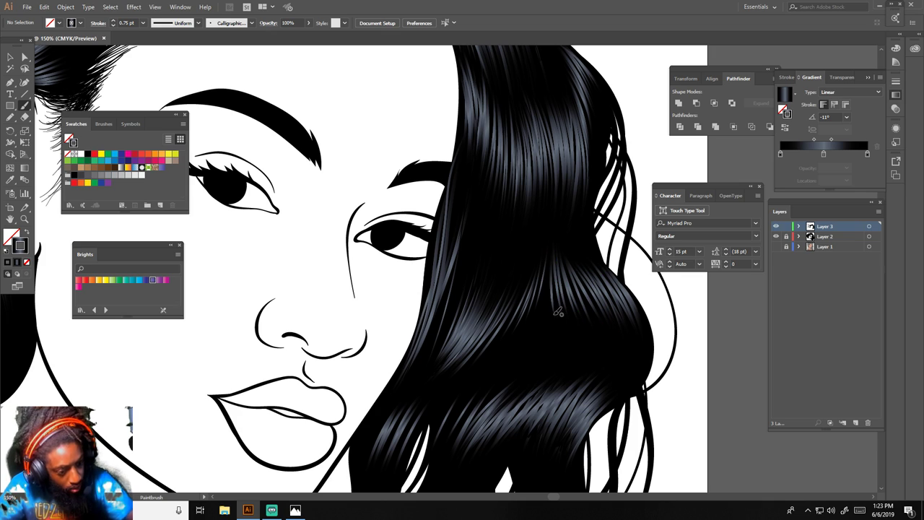
{"action": "mouse_move", "coordinate": [553, 329]}
{"action": "left_mouse_down"}
{"action": "mouse_move", "coordinate": [553, 231]}
{"action": "mouse_move", "coordinate": [552, 246]}
{"action": "left_mouse_up"}
{"action": "left_click_drag", "start_coordinate": [544, 314], "coordinate": [551, 237]}
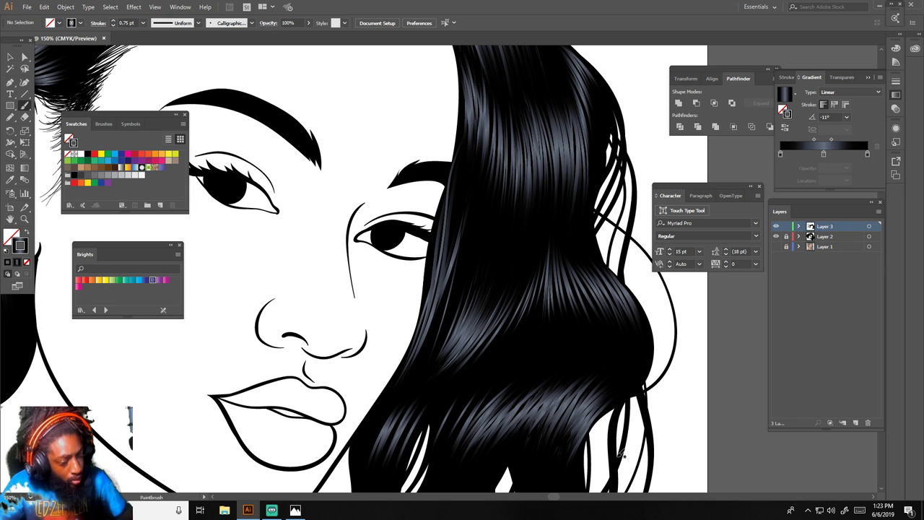
Paint curved highlight strokes on the bottom curl where the long side hair sweeps inward.
{"action": "key", "text": "ctrl+minus"}
{"action": "key", "text": "ctrl+minus"}
{"action": "key", "text": "ctrl+minus"}
{"action": "key", "text": "ctrl+minus"}
{"action": "scroll", "coordinate": [540, 405], "scroll_direction": "left", "scroll_amount": 7}
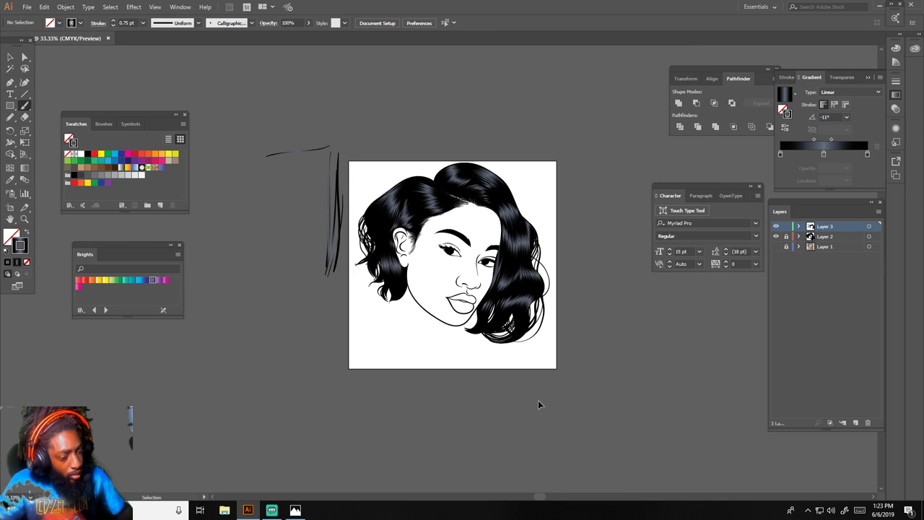
{"action": "key", "text": "ctrl+plus"}
{"action": "key", "text": "ctrl+plus"}
{"action": "scroll", "coordinate": [537, 400], "scroll_direction": "up", "scroll_amount": 2}
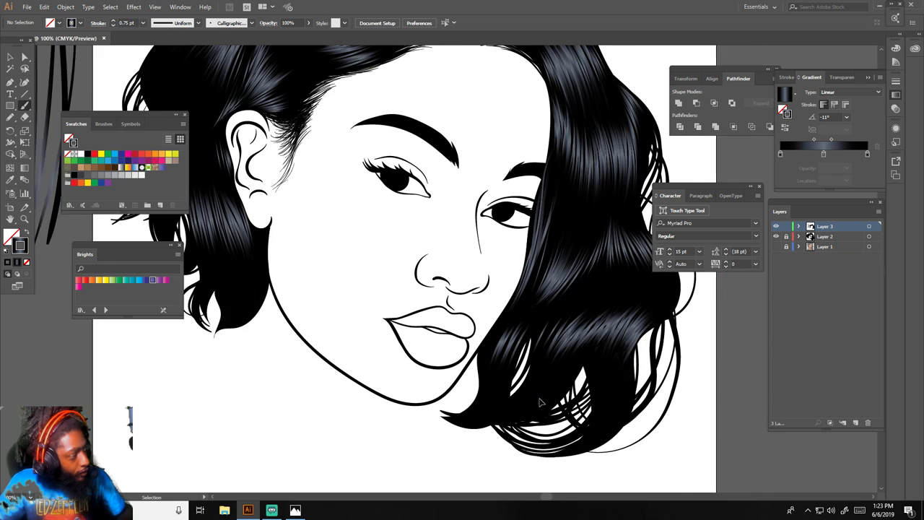
{"action": "scroll", "coordinate": [541, 401], "scroll_direction": "right", "scroll_amount": 3}
{"action": "scroll", "coordinate": [543, 395], "scroll_direction": "down", "scroll_amount": 4}
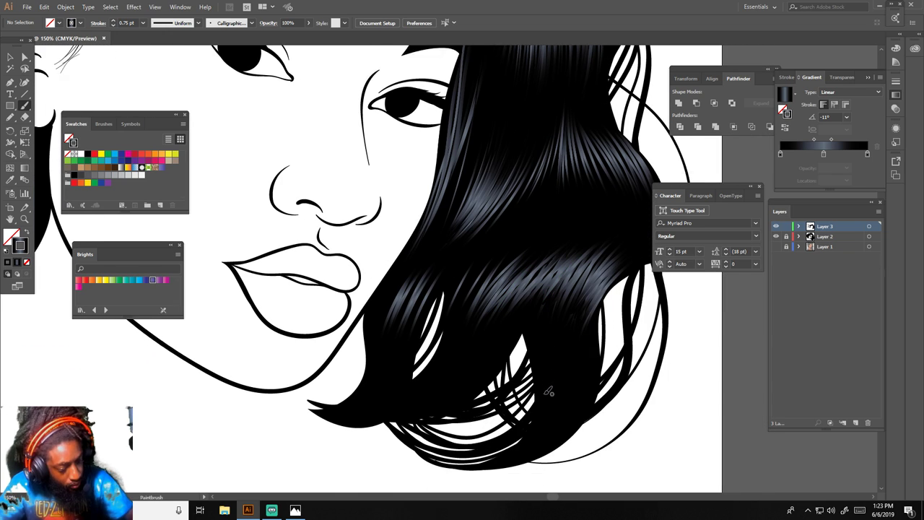
{"action": "left_click_drag", "start_coordinate": [580, 340], "coordinate": [509, 413]}
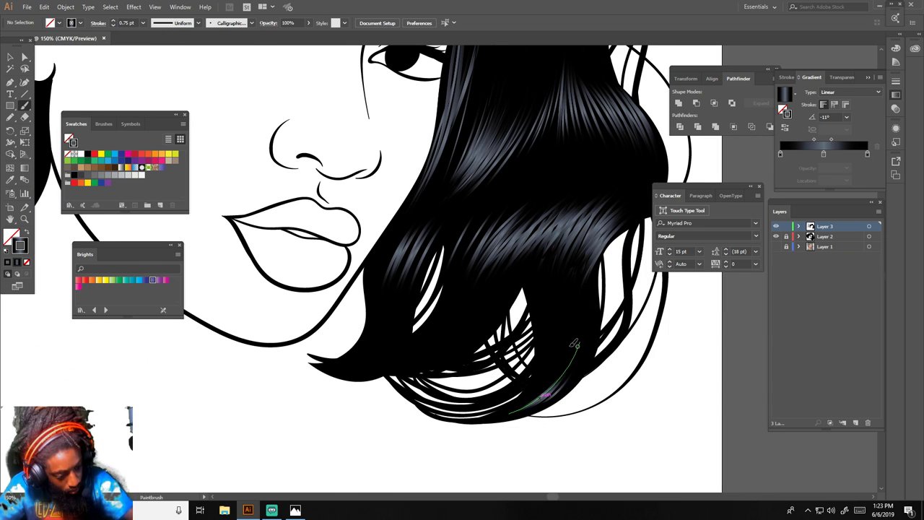
{"action": "mouse_move", "coordinate": [564, 343]}
{"action": "left_mouse_down"}
{"action": "mouse_move", "coordinate": [528, 394]}
{"action": "mouse_move", "coordinate": [501, 401]}
{"action": "left_mouse_up"}
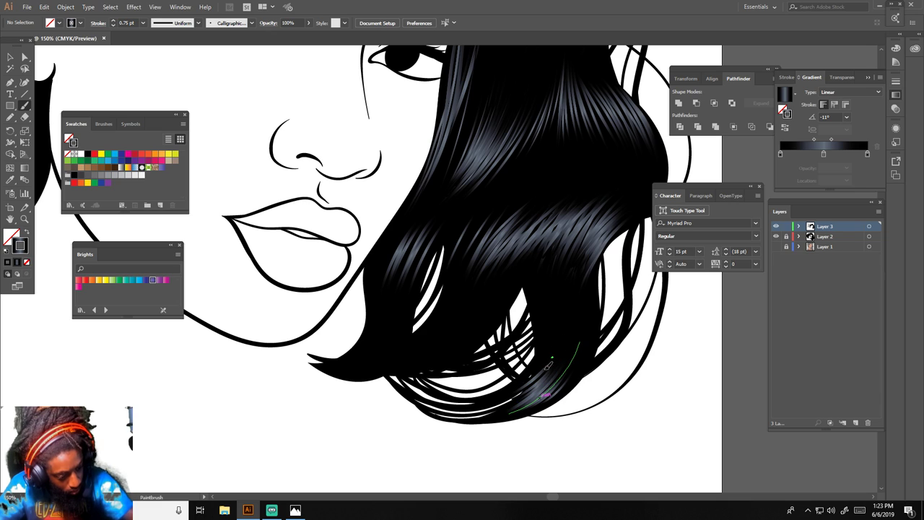
{"action": "left_click_drag", "start_coordinate": [553, 367], "coordinate": [495, 404]}
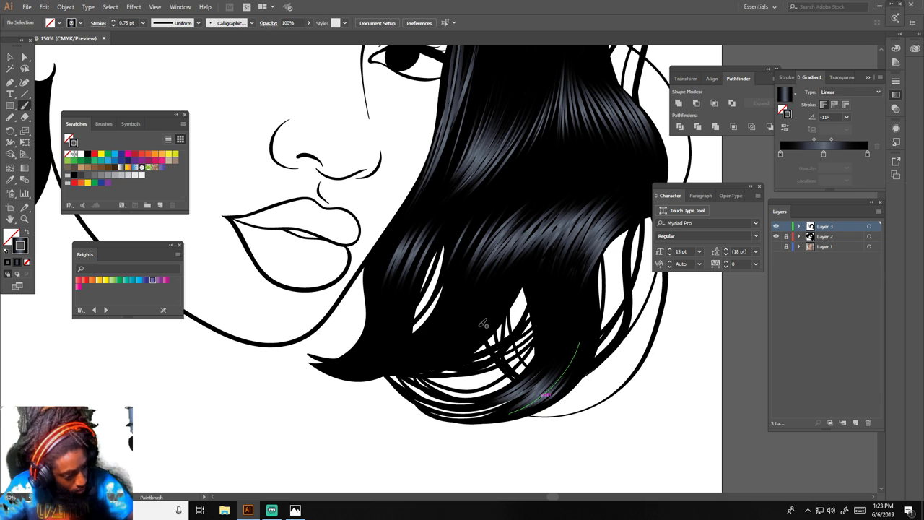
Add highlight strokes along the flipped hair ends beside the chin, out to the pointed tip.
{"action": "mouse_move", "coordinate": [477, 334]}
{"action": "left_mouse_down"}
{"action": "mouse_move", "coordinate": [410, 368]}
{"action": "mouse_move", "coordinate": [384, 366]}
{"action": "left_mouse_up"}
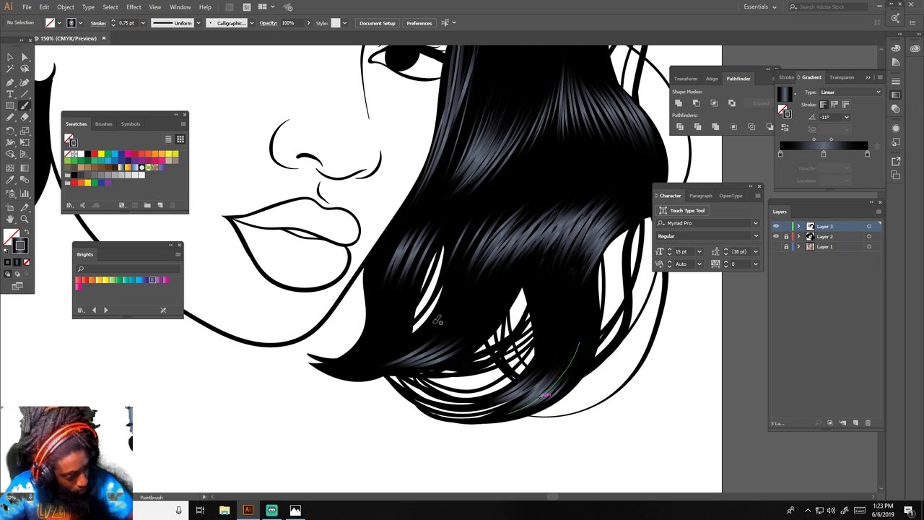
{"action": "left_click_drag", "start_coordinate": [431, 332], "coordinate": [362, 368]}
{"action": "mouse_move", "coordinate": [413, 337]}
{"action": "left_mouse_down"}
{"action": "mouse_move", "coordinate": [381, 365]}
{"action": "mouse_move", "coordinate": [358, 369]}
{"action": "left_mouse_up"}
{"action": "left_click_drag", "start_coordinate": [403, 344], "coordinate": [336, 363]}
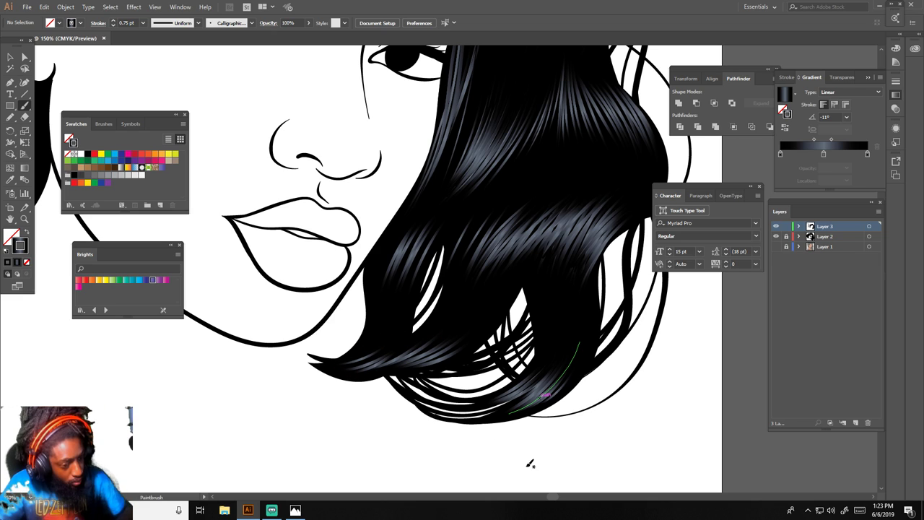
Paint long highlight strokes through the middle of the side hair, linking the lower waves to the upper section.
{"action": "key", "text": "ctrl+minus"}
{"action": "key", "text": "ctrl+minus"}
{"action": "key", "text": "ctrl+minus"}
{"action": "key", "text": "ctrl+minus"}
{"action": "scroll", "coordinate": [464, 394], "scroll_direction": "left", "scroll_amount": 4}
{"action": "scroll", "coordinate": [462, 389], "scroll_direction": "up", "scroll_amount": 5}
{"action": "key", "text": "ctrl+equal"}
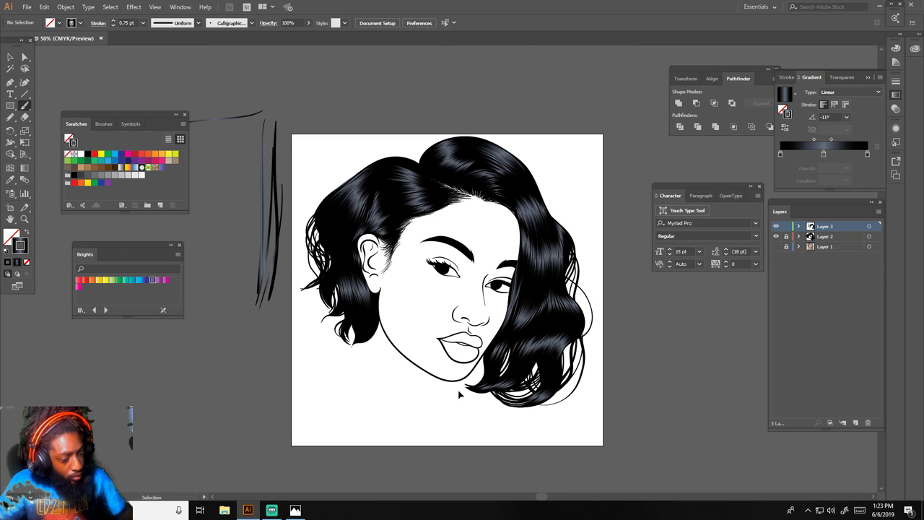
{"action": "key", "text": "ctrl+equal"}
{"action": "key", "text": "ctrl+equal"}
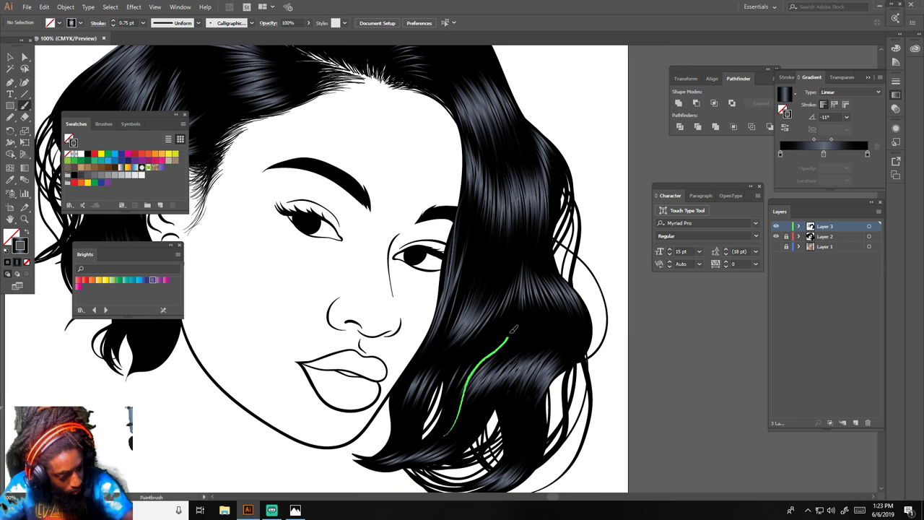
{"action": "left_click_drag", "start_coordinate": [513, 330], "coordinate": [513, 328]}
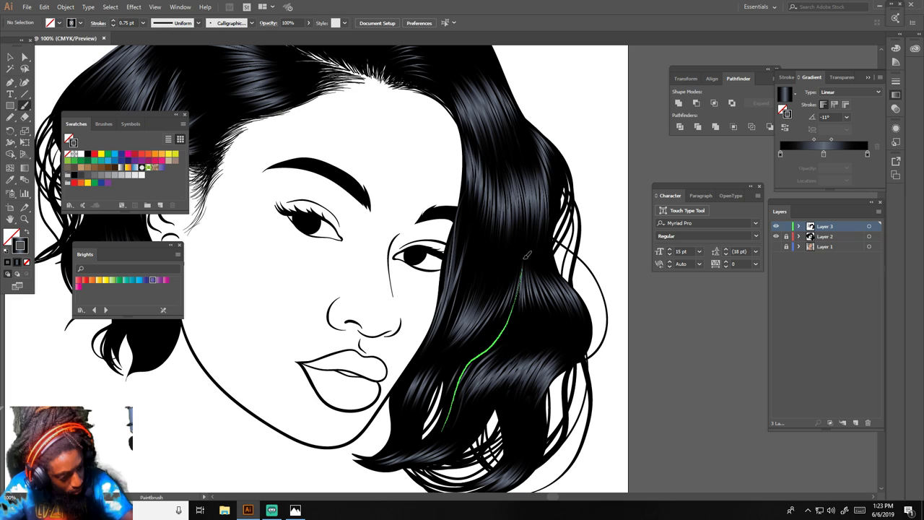
{"action": "left_click_drag", "start_coordinate": [526, 255], "coordinate": [528, 253]}
{"action": "mouse_move", "coordinate": [492, 349]}
{"action": "left_mouse_down"}
{"action": "mouse_move", "coordinate": [521, 261]}
{"action": "mouse_move", "coordinate": [527, 170]}
{"action": "left_mouse_up"}
{"action": "left_click_drag", "start_coordinate": [519, 288], "coordinate": [513, 166]}
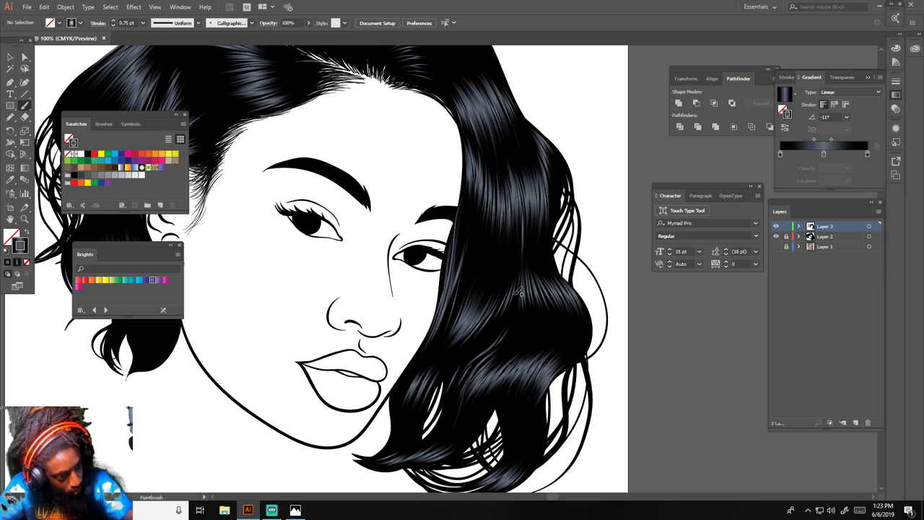
Continue the long flowing strokes from the middle of the side hair up toward the crown.
{"action": "mouse_move", "coordinate": [518, 290]}
{"action": "left_mouse_down"}
{"action": "mouse_move", "coordinate": [523, 211]}
{"action": "mouse_move", "coordinate": [498, 94]}
{"action": "left_mouse_up"}
{"action": "mouse_move", "coordinate": [530, 258]}
{"action": "left_mouse_down"}
{"action": "mouse_move", "coordinate": [532, 208]}
{"action": "mouse_move", "coordinate": [493, 97]}
{"action": "left_mouse_up"}
{"action": "left_click_drag", "start_coordinate": [525, 211], "coordinate": [469, 48]}
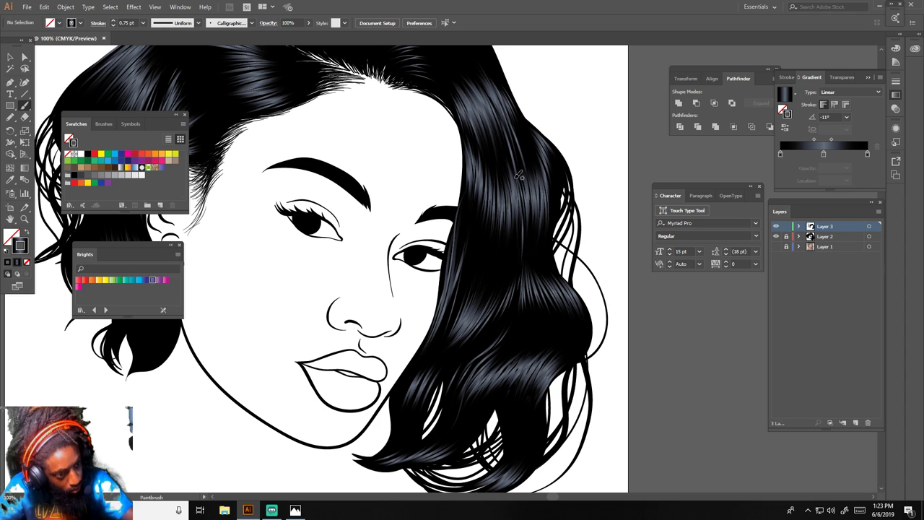
{"action": "left_click_drag", "start_coordinate": [515, 179], "coordinate": [479, 78]}
{"action": "scroll", "coordinate": [461, 121], "scroll_direction": "up", "scroll_amount": 3}
{"action": "scroll", "coordinate": [462, 118], "scroll_direction": "up", "scroll_amount": 1}
{"action": "left_click_drag", "start_coordinate": [532, 225], "coordinate": [462, 93]}
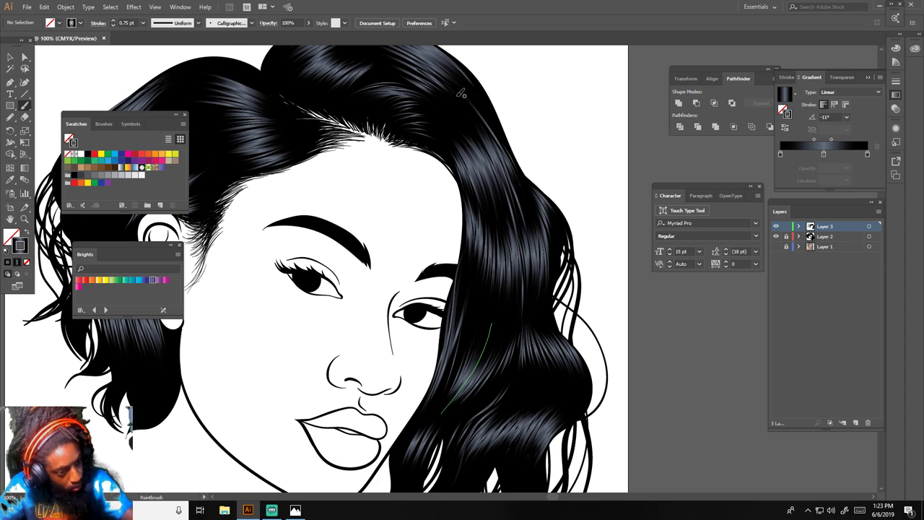
{"action": "left_click_drag", "start_coordinate": [526, 191], "coordinate": [441, 49]}
{"action": "left_click_drag", "start_coordinate": [511, 171], "coordinate": [435, 57]}
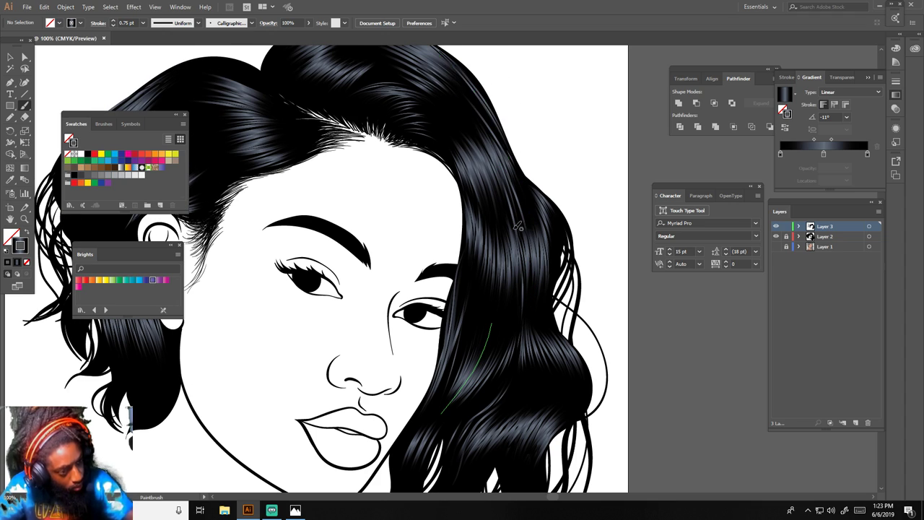
Add thin highlight strokes along the outer edge of the hair over the crown.
{"action": "scroll", "coordinate": [456, 426], "scroll_direction": "up", "scroll_amount": 3}
{"action": "left_click_drag", "start_coordinate": [495, 226], "coordinate": [443, 154]}
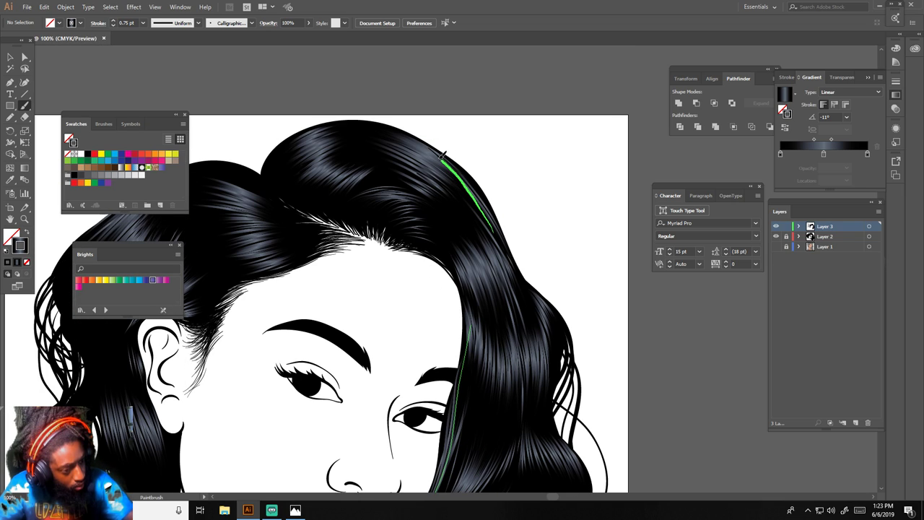
{"action": "left_click_drag", "start_coordinate": [377, 128], "coordinate": [376, 127]}
{"action": "left_click_drag", "start_coordinate": [478, 187], "coordinate": [417, 140]}
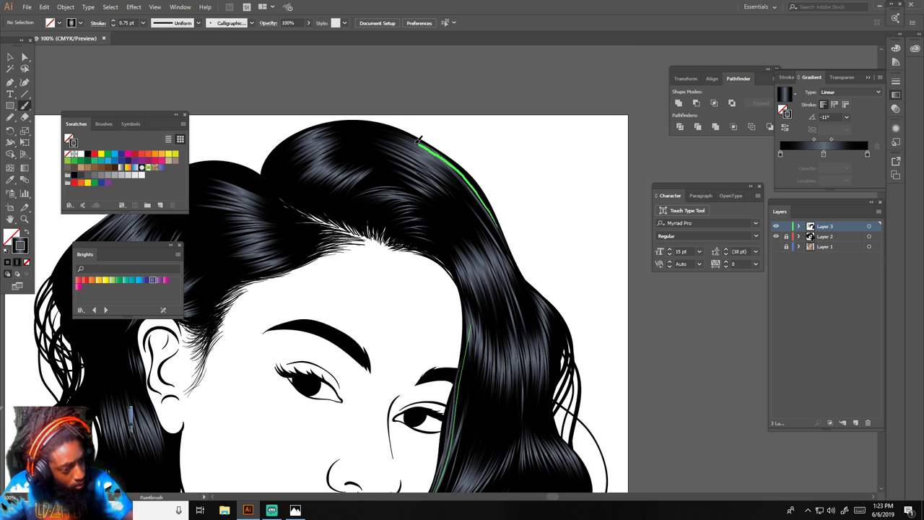
{"action": "mouse_move", "coordinate": [363, 128]}
{"action": "left_mouse_down"}
{"action": "mouse_move", "coordinate": [490, 200]}
{"action": "mouse_move", "coordinate": [450, 154]}
{"action": "mouse_move", "coordinate": [363, 127]}
{"action": "left_mouse_up"}
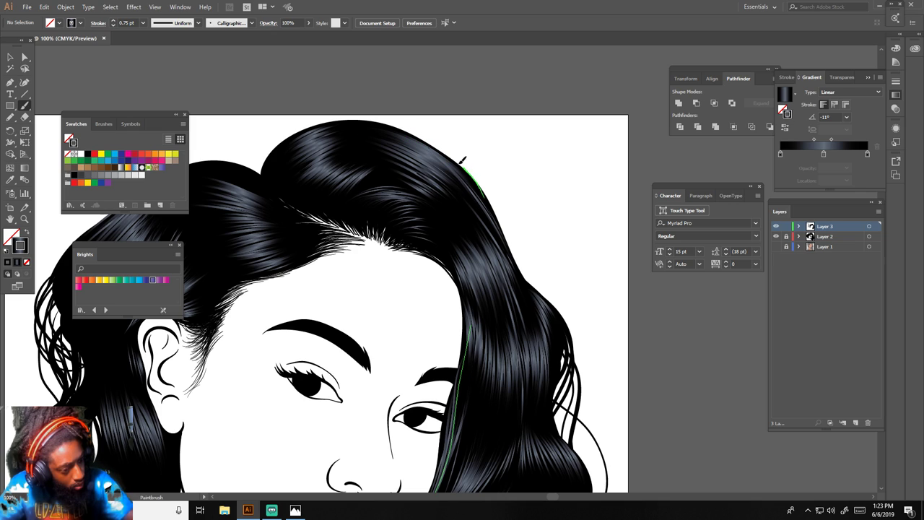
{"action": "left_click_drag", "start_coordinate": [366, 127], "coordinate": [367, 127]}
{"action": "mouse_move", "coordinate": [469, 214]}
{"action": "left_mouse_down"}
{"action": "mouse_move", "coordinate": [426, 176]}
{"action": "mouse_move", "coordinate": [394, 163]}
{"action": "mouse_move", "coordinate": [428, 183]}
{"action": "mouse_move", "coordinate": [369, 153]}
{"action": "left_mouse_up"}
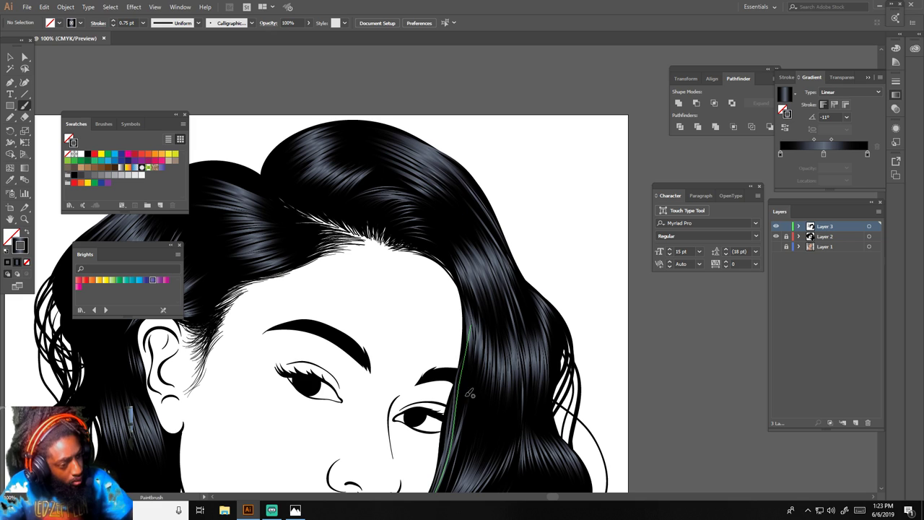
Paint a cluster of short curved highlight strokes on the dark hair behind the ear, toward the outer edge.
{"action": "key", "text": "ctrl+minus"}
{"action": "key", "text": "ctrl+minus"}
{"action": "key", "text": "ctrl+minus"}
{"action": "key", "text": "ctrl+minus"}
{"action": "scroll", "coordinate": [576, 456], "scroll_direction": "left", "scroll_amount": 3}
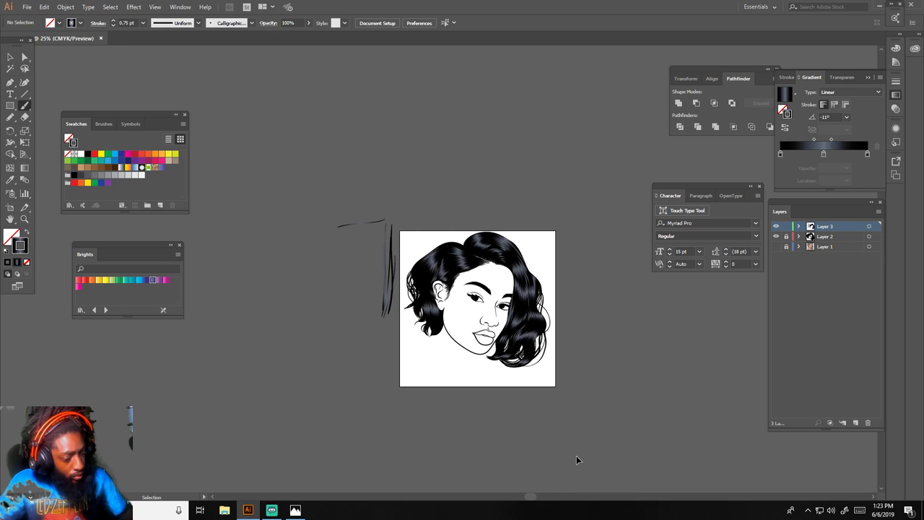
{"action": "key", "text": "ctrl+equal"}
{"action": "key", "text": "ctrl+equal"}
{"action": "key", "text": "ctrl+equal"}
{"action": "key", "text": "ctrl+equal"}
{"action": "scroll", "coordinate": [576, 457], "scroll_direction": "left", "scroll_amount": 2}
{"action": "key", "text": "ctrl+equal"}
{"action": "scroll", "coordinate": [577, 456], "scroll_direction": "down", "scroll_amount": 3}
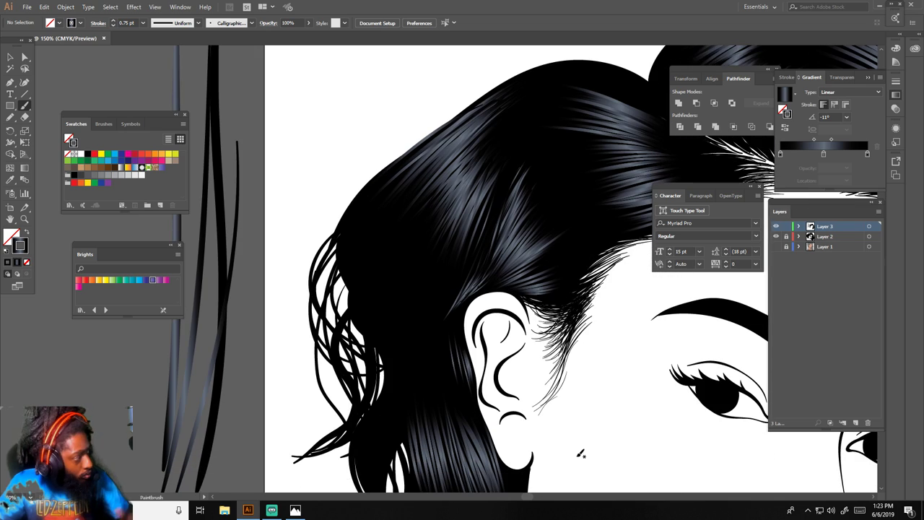
{"action": "left_click_drag", "start_coordinate": [410, 332], "coordinate": [405, 249]}
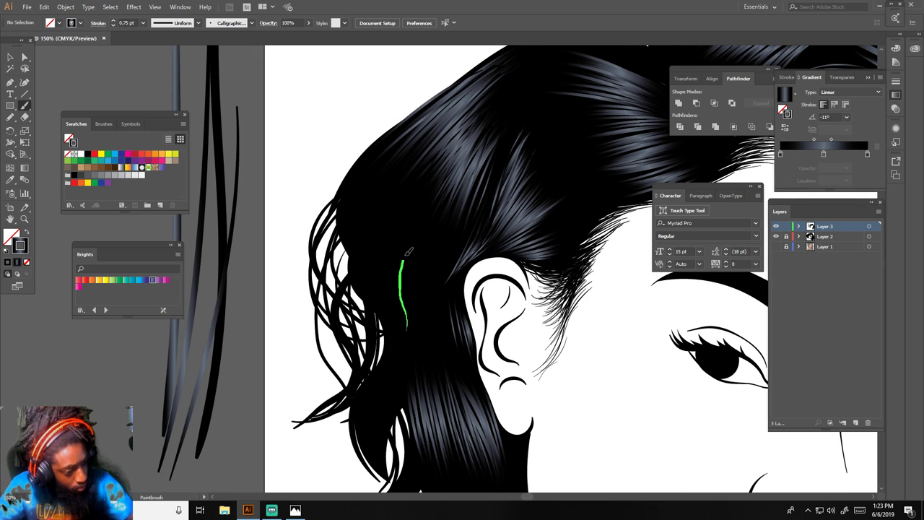
{"action": "left_click_drag", "start_coordinate": [399, 312], "coordinate": [413, 229]}
{"action": "mouse_move", "coordinate": [392, 273]}
{"action": "left_mouse_down"}
{"action": "mouse_move", "coordinate": [415, 231]}
{"action": "mouse_move", "coordinate": [381, 279]}
{"action": "left_mouse_up"}
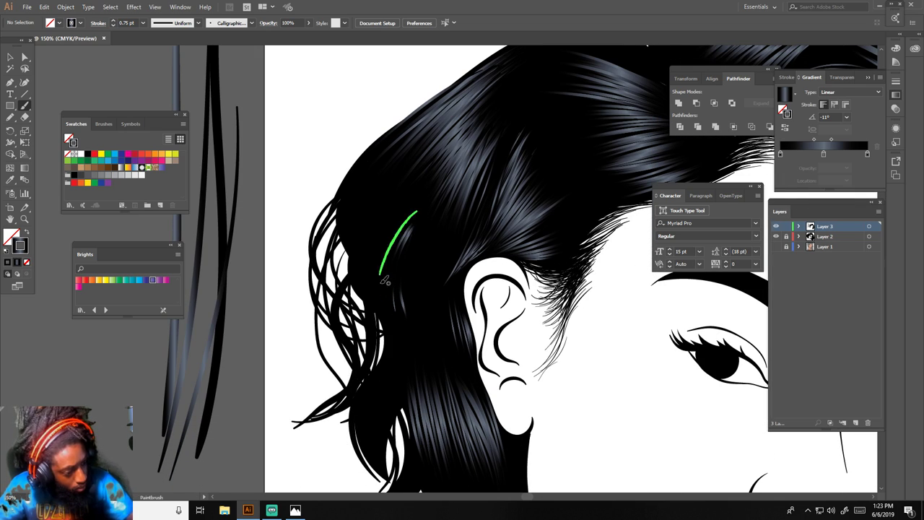
{"action": "left_click_drag", "start_coordinate": [407, 213], "coordinate": [368, 271]}
{"action": "left_click_drag", "start_coordinate": [390, 207], "coordinate": [361, 272]}
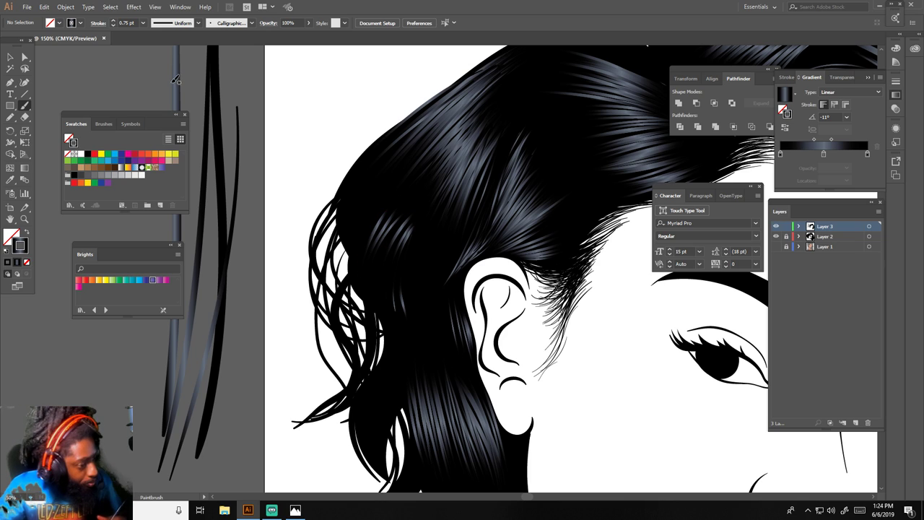
Select the cluster of short curved highlight strokes behind the ear and set their gradient angle to -62°.
{"action": "left_click", "coordinate": [11, 57]}
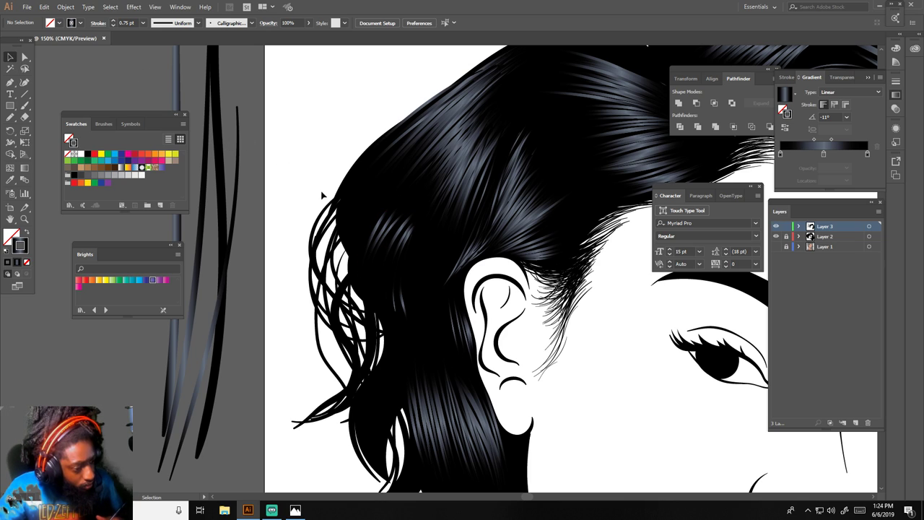
{"action": "mouse_move", "coordinate": [323, 195]}
{"action": "left_mouse_down"}
{"action": "mouse_move", "coordinate": [444, 297]}
{"action": "mouse_move", "coordinate": [411, 286]}
{"action": "left_mouse_up"}
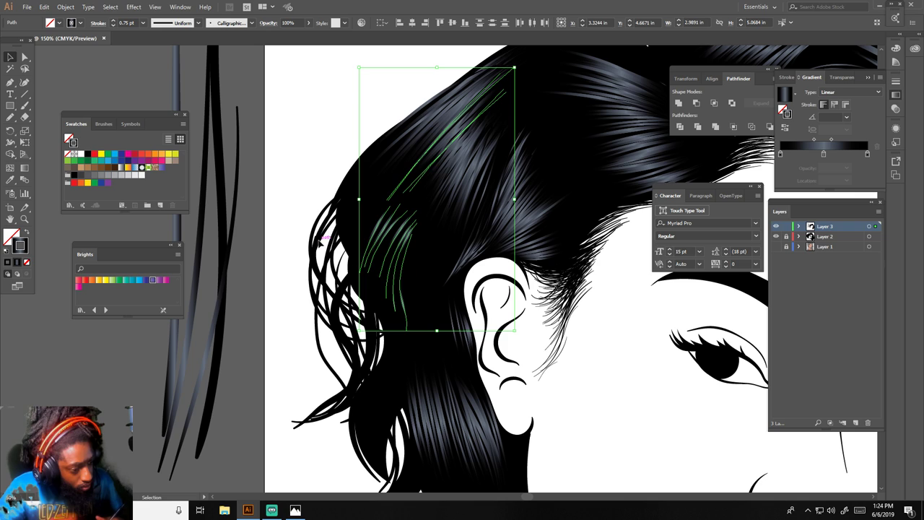
{"action": "left_click_drag", "start_coordinate": [336, 238], "coordinate": [416, 293]}
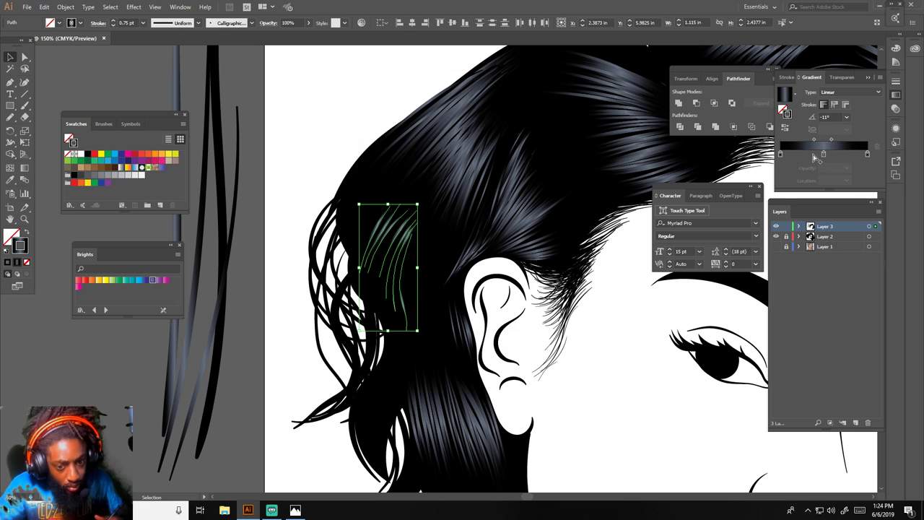
{"action": "left_click", "coordinate": [825, 116]}
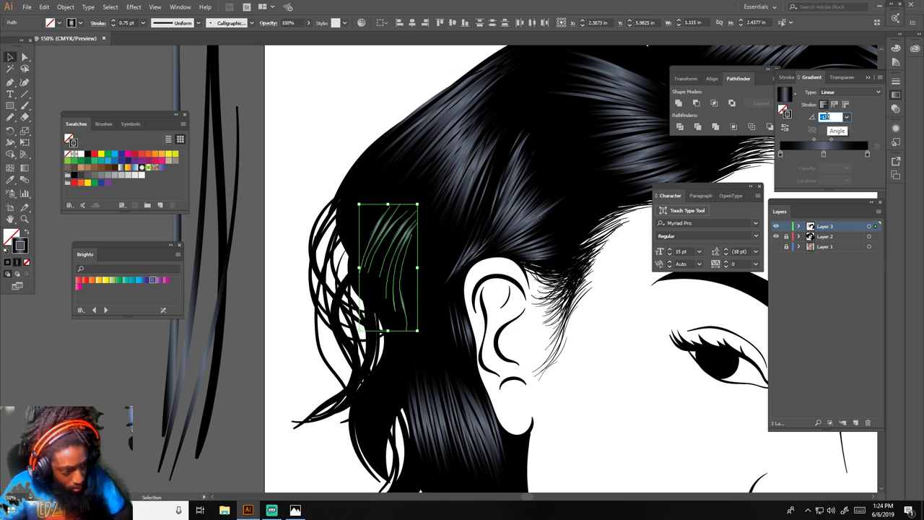
{"action": "scroll", "coordinate": [828, 117], "scroll_direction": "down", "scroll_amount": 20}
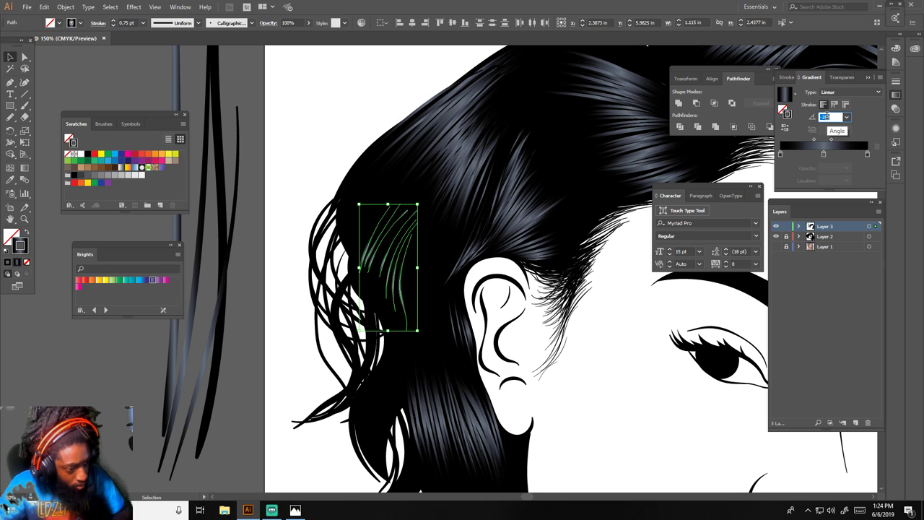
{"action": "scroll", "coordinate": [828, 117], "scroll_direction": "down", "scroll_amount": 16}
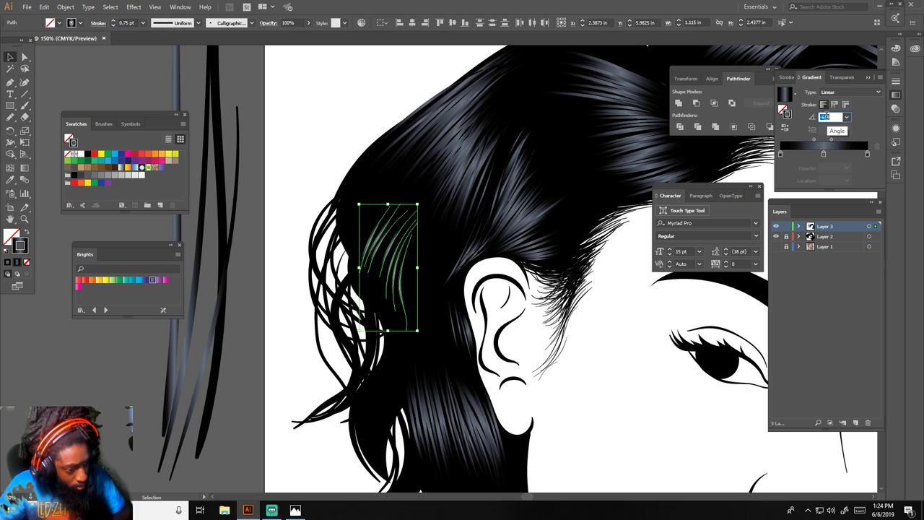
{"action": "left_click", "coordinate": [338, 109]}
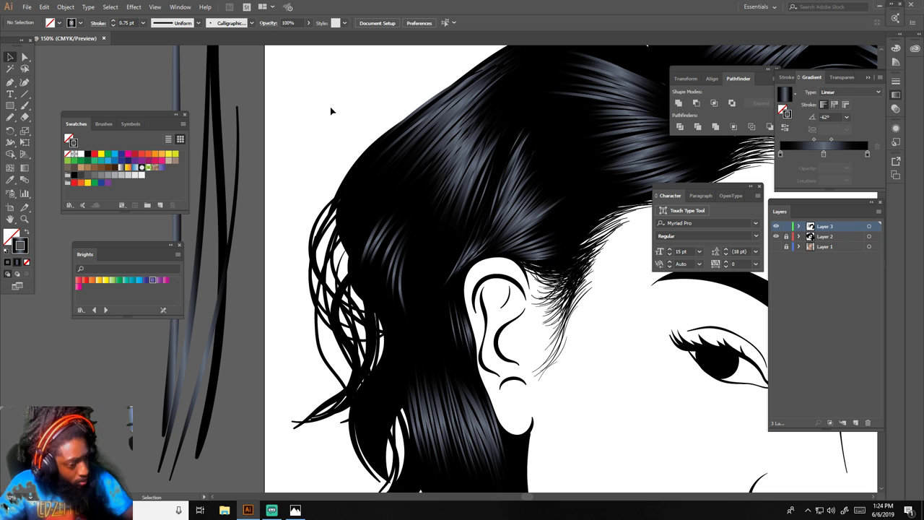
Paint short curved highlight strokes with the Paintbrush along the hair's outer edge, just above the loose strands.
{"action": "left_click", "coordinate": [25, 104]}
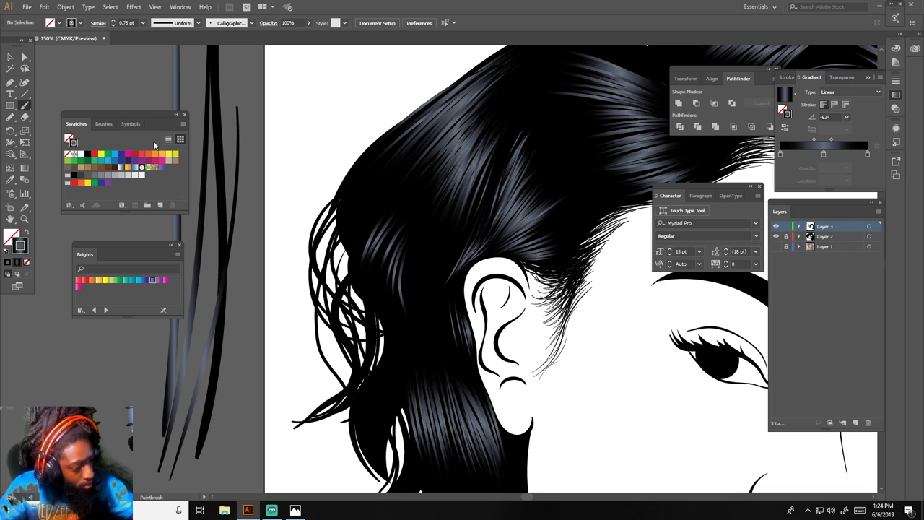
{"action": "mouse_move", "coordinate": [359, 261]}
{"action": "left_mouse_down"}
{"action": "mouse_move", "coordinate": [392, 208]}
{"action": "mouse_move", "coordinate": [383, 204]}
{"action": "mouse_move", "coordinate": [387, 187]}
{"action": "left_mouse_up"}
{"action": "left_click_drag", "start_coordinate": [348, 234], "coordinate": [367, 173]}
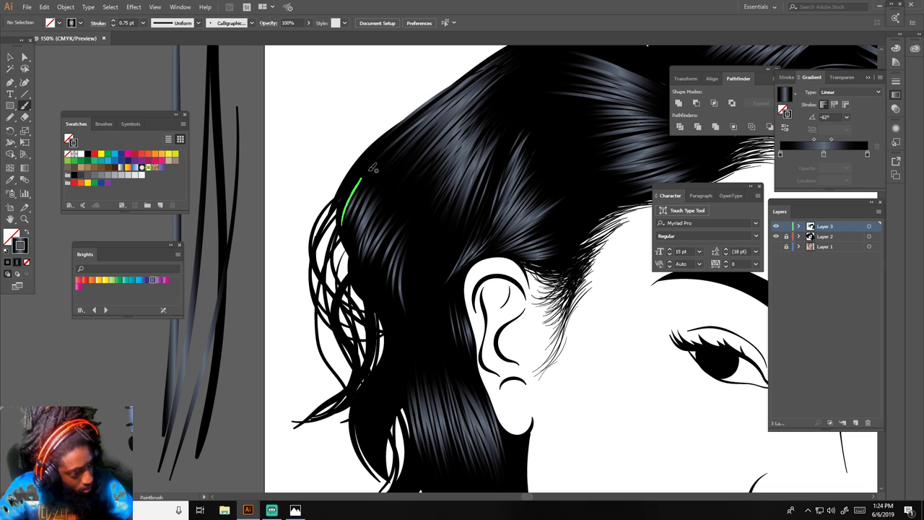
{"action": "left_click_drag", "start_coordinate": [340, 213], "coordinate": [358, 171]}
Fill the wave of hair behind the ear with more curved highlight strokes following its bend.
{"action": "mouse_move", "coordinate": [409, 340]}
{"action": "left_mouse_down"}
{"action": "mouse_move", "coordinate": [407, 261]}
{"action": "mouse_move", "coordinate": [430, 258]}
{"action": "mouse_move", "coordinate": [422, 272]}
{"action": "left_mouse_up"}
{"action": "left_click_drag", "start_coordinate": [402, 326], "coordinate": [414, 255]}
{"action": "mouse_move", "coordinate": [397, 319]}
{"action": "left_mouse_down"}
{"action": "mouse_move", "coordinate": [409, 233]}
{"action": "mouse_move", "coordinate": [387, 293]}
{"action": "mouse_move", "coordinate": [405, 226]}
{"action": "left_mouse_up"}
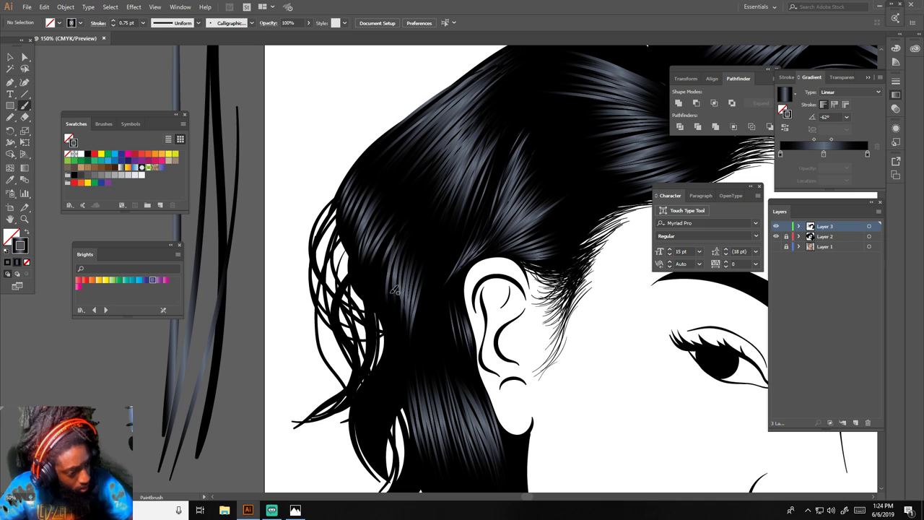
{"action": "left_click_drag", "start_coordinate": [382, 305], "coordinate": [405, 225]}
{"action": "left_click_drag", "start_coordinate": [378, 298], "coordinate": [396, 218]}
{"action": "left_click_drag", "start_coordinate": [367, 265], "coordinate": [377, 208]}
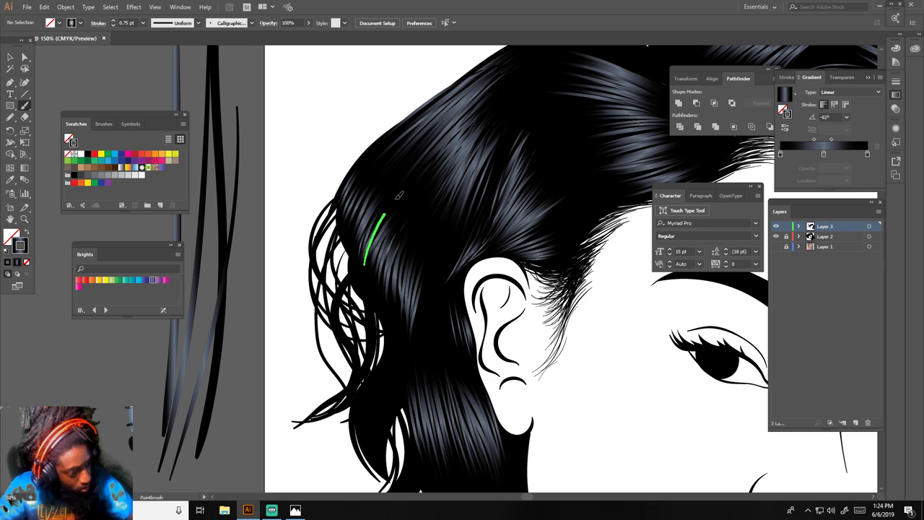
{"action": "left_click_drag", "start_coordinate": [369, 271], "coordinate": [397, 189]}
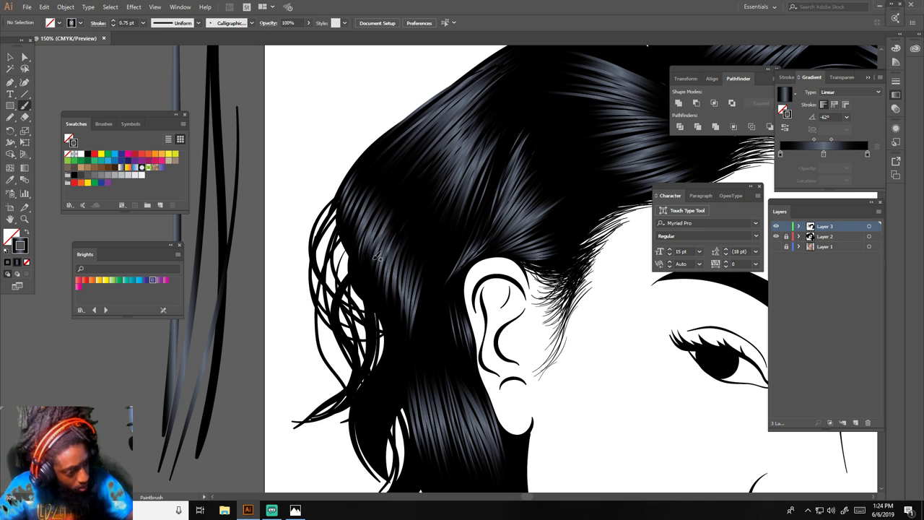
{"action": "left_click_drag", "start_coordinate": [365, 269], "coordinate": [400, 199]}
{"action": "left_click_drag", "start_coordinate": [367, 260], "coordinate": [382, 209]}
Paint short highlight strokes on the small lower wave below the loose strands on the ear side.
{"action": "scroll", "coordinate": [387, 266], "scroll_direction": "down", "scroll_amount": 2}
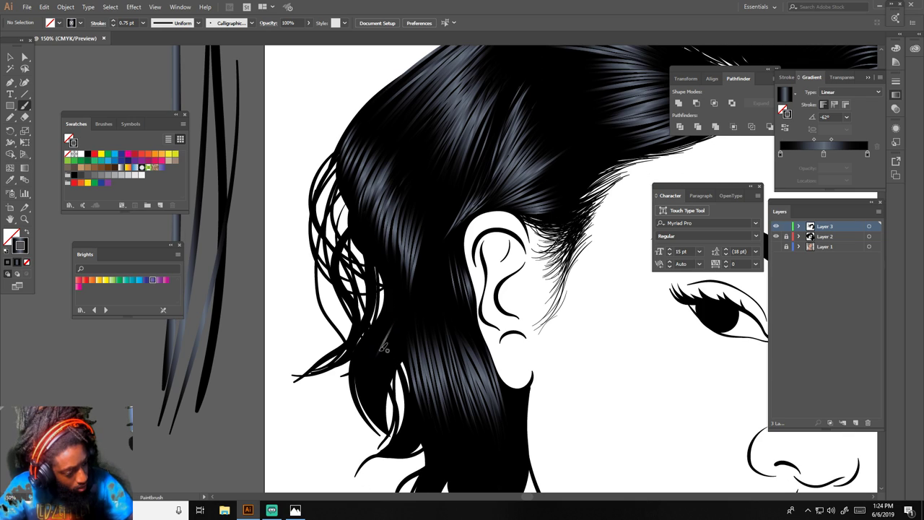
{"action": "left_click_drag", "start_coordinate": [370, 359], "coordinate": [394, 306]}
{"action": "left_click_drag", "start_coordinate": [371, 383], "coordinate": [390, 320]}
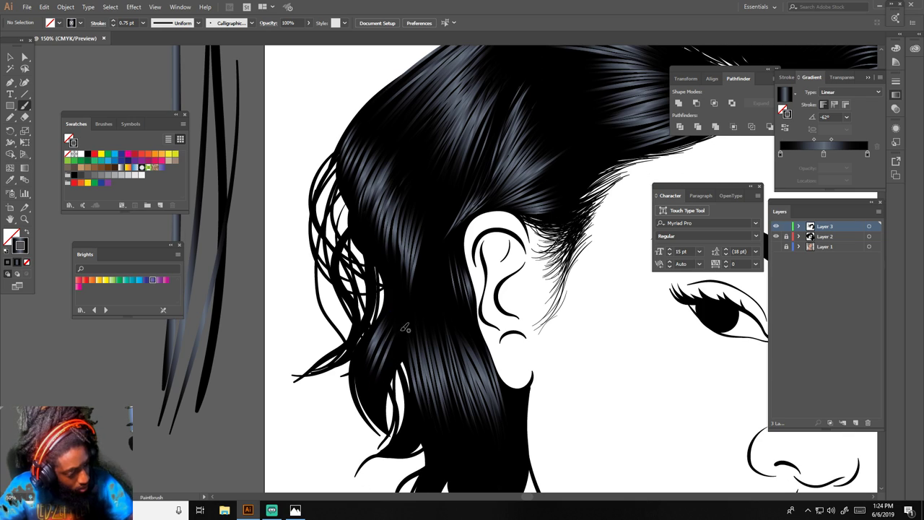
{"action": "left_click_drag", "start_coordinate": [384, 386], "coordinate": [399, 320]}
{"action": "left_click_drag", "start_coordinate": [366, 366], "coordinate": [379, 314]}
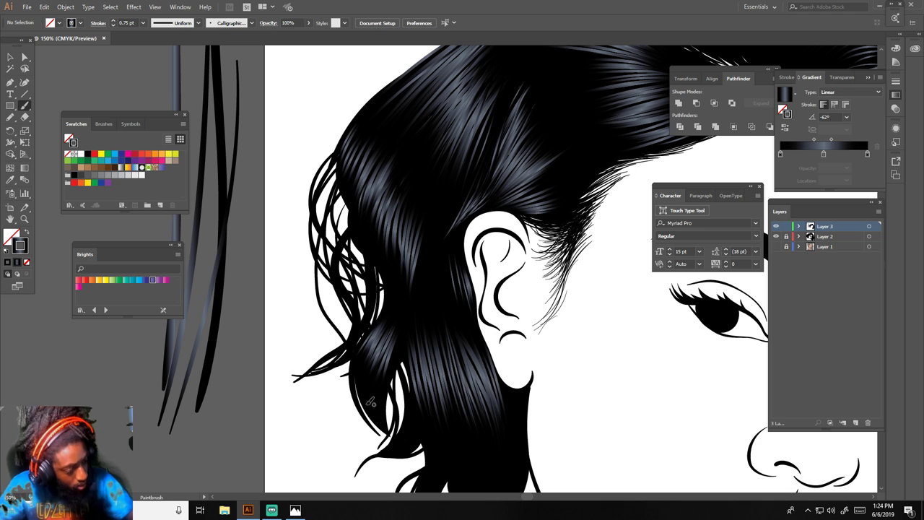
Add long curved highlight strokes from above the ear up over the crown and toward the parting.
{"action": "key", "text": "ctrl+minus"}
{"action": "key", "text": "ctrl+minus"}
{"action": "key", "text": "ctrl+minus"}
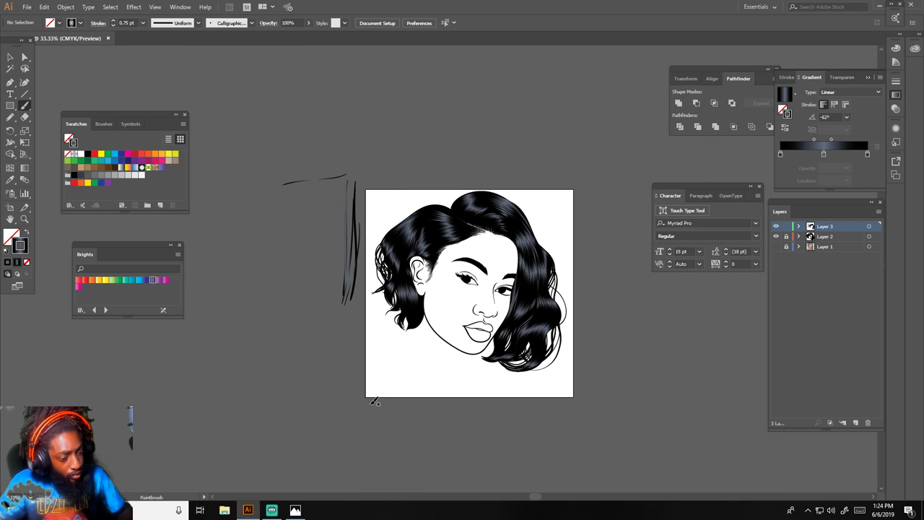
{"action": "key", "text": "ctrl+equal"}
{"action": "key", "text": "ctrl+plus"}
{"action": "key", "text": "ctrl+plus"}
{"action": "key", "text": "ctrl+minus"}
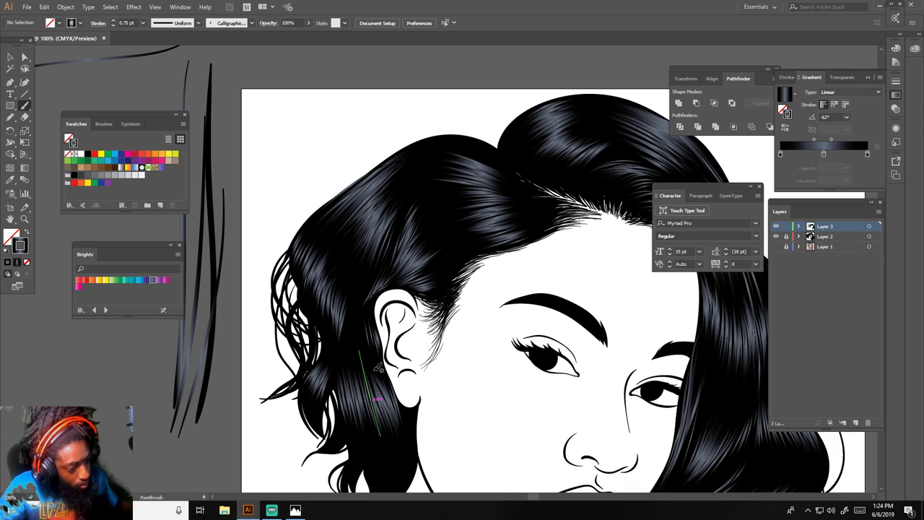
{"action": "left_click_drag", "start_coordinate": [390, 269], "coordinate": [480, 187]}
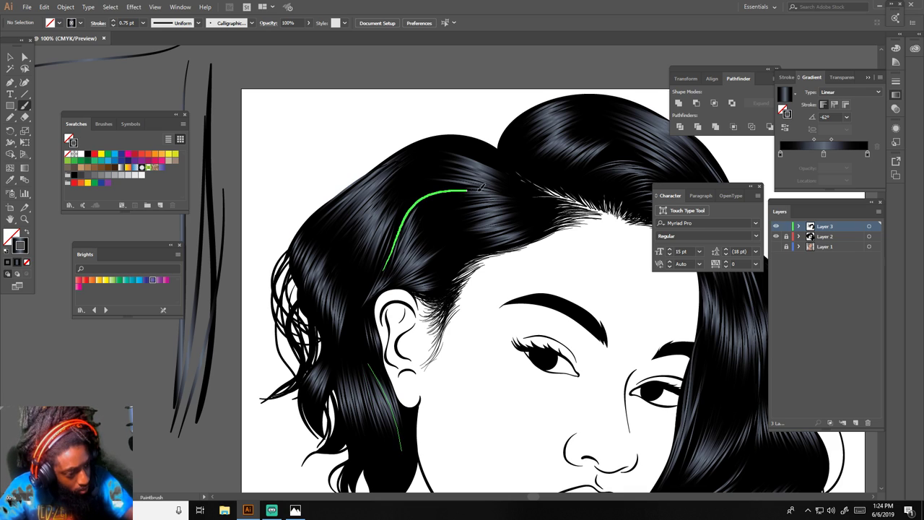
{"action": "mouse_move", "coordinate": [382, 273]}
{"action": "left_mouse_down"}
{"action": "mouse_move", "coordinate": [481, 180]}
{"action": "mouse_move", "coordinate": [449, 147]}
{"action": "mouse_move", "coordinate": [408, 177]}
{"action": "left_mouse_up"}
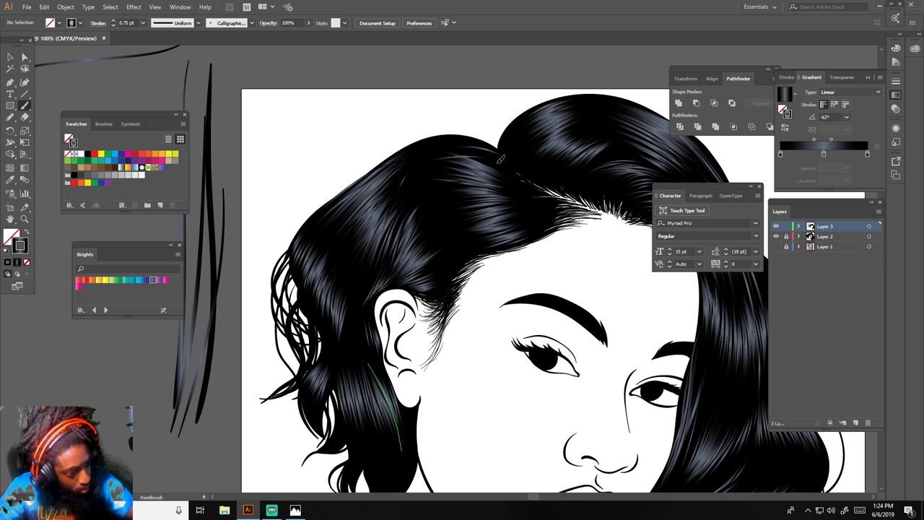
{"action": "mouse_move", "coordinate": [498, 162]}
{"action": "left_mouse_down"}
{"action": "mouse_move", "coordinate": [409, 171]}
{"action": "mouse_move", "coordinate": [449, 149]}
{"action": "left_mouse_up"}
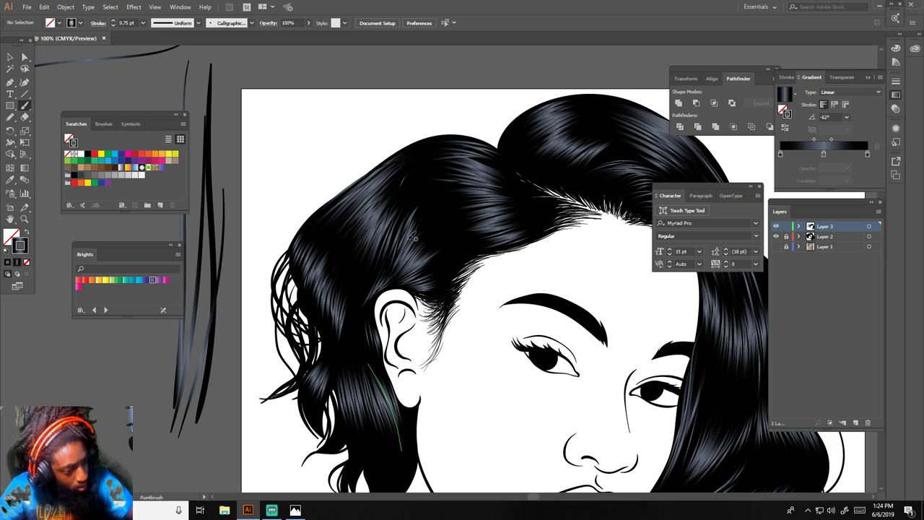
Paint long flowing highlight strokes through the long side of the hair, beside the cheek and down the outer waves.
{"action": "key", "text": "ctrl+minus"}
{"action": "key", "text": "ctrl+minus"}
{"action": "key", "text": "ctrl+minus"}
{"action": "scroll", "coordinate": [474, 466], "scroll_direction": "down", "scroll_amount": 1}
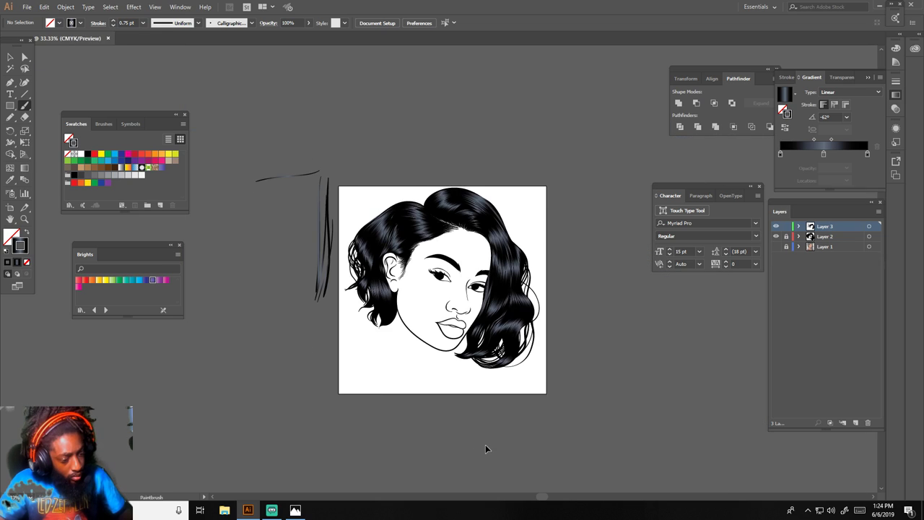
{"action": "key", "text": "ctrl+equal"}
{"action": "key", "text": "ctrl+equal"}
{"action": "key", "text": "ctrl+plus"}
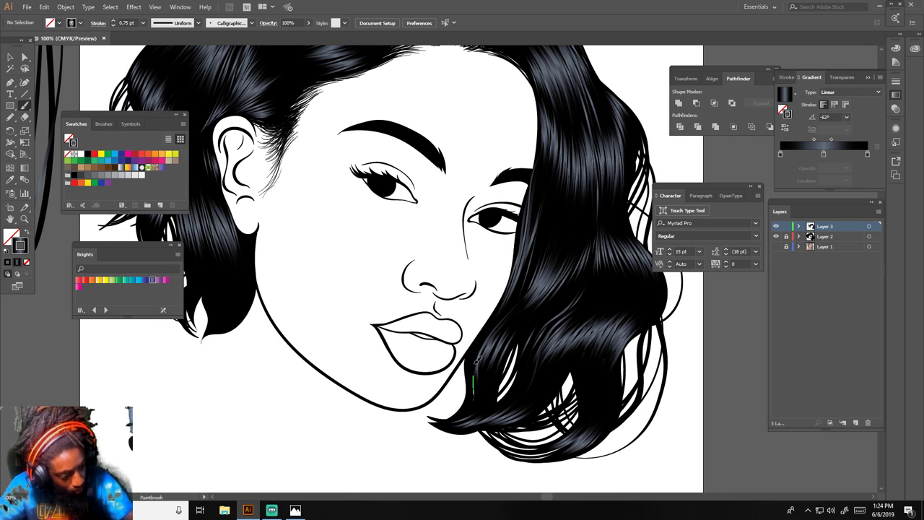
{"action": "left_click_drag", "start_coordinate": [474, 363], "coordinate": [528, 280]}
{"action": "left_click_drag", "start_coordinate": [532, 320], "coordinate": [583, 167]}
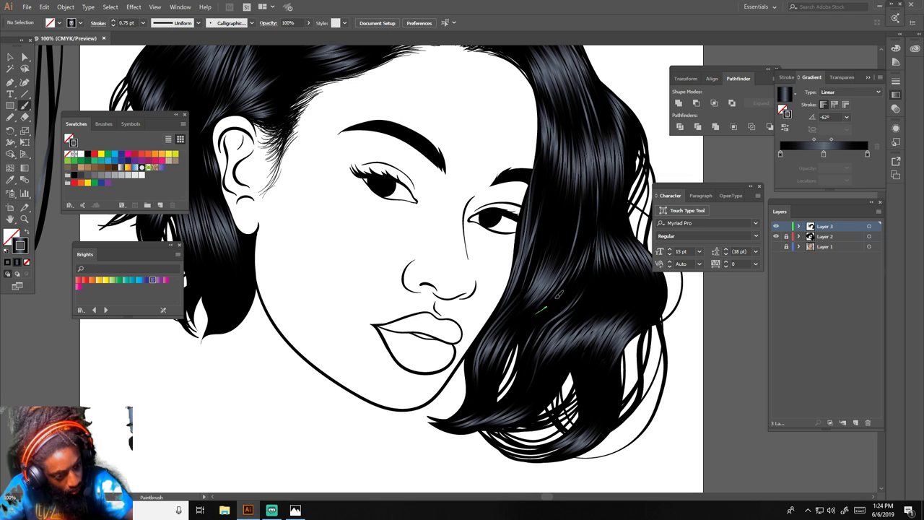
{"action": "mouse_move", "coordinate": [550, 304]}
{"action": "left_mouse_down"}
{"action": "mouse_move", "coordinate": [590, 159]}
{"action": "mouse_move", "coordinate": [582, 153]}
{"action": "mouse_move", "coordinate": [577, 177]}
{"action": "left_mouse_up"}
{"action": "left_click_drag", "start_coordinate": [520, 316], "coordinate": [573, 177]}
{"action": "left_click_drag", "start_coordinate": [512, 323], "coordinate": [565, 164]}
{"action": "left_click_drag", "start_coordinate": [518, 310], "coordinate": [562, 163]}
{"action": "left_click_drag", "start_coordinate": [514, 318], "coordinate": [564, 138]}
{"action": "left_click_drag", "start_coordinate": [528, 297], "coordinate": [561, 136]}
{"action": "left_click_drag", "start_coordinate": [591, 430], "coordinate": [638, 252]}
{"action": "left_click_drag", "start_coordinate": [630, 329], "coordinate": [625, 210]}
Add curved highlight strokes from the crown down toward the ear to fill the dark gaps in the swept-back hair.
{"action": "key", "text": "ctrl+minus"}
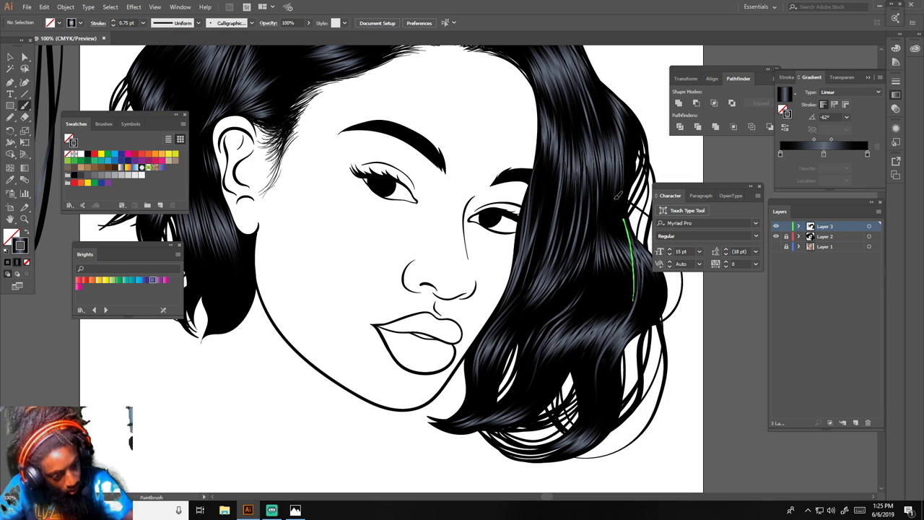
{"action": "key", "text": "ctrl+minus"}
{"action": "key", "text": "ctrl+plus"}
{"action": "key", "text": "ctrl+plus"}
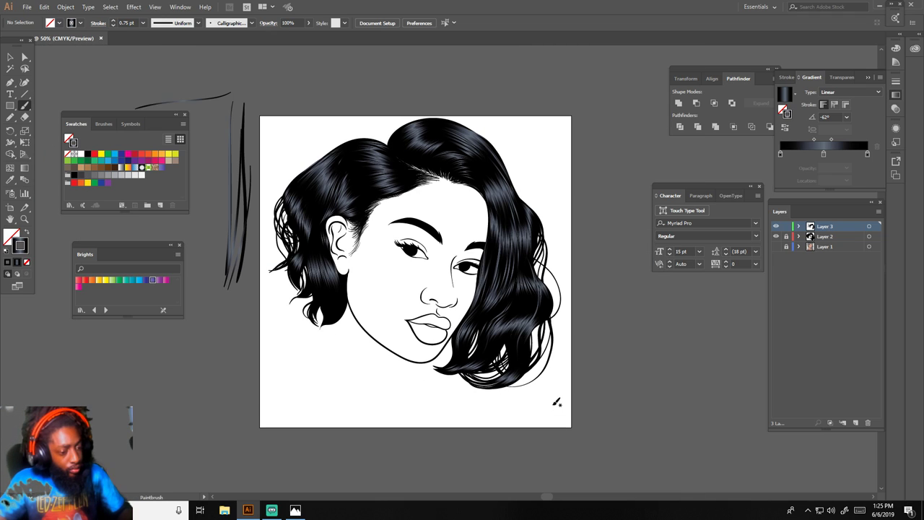
{"action": "scroll", "coordinate": [542, 401], "scroll_direction": "left", "scroll_amount": 4}
{"action": "scroll", "coordinate": [541, 395], "scroll_direction": "up", "scroll_amount": 5}
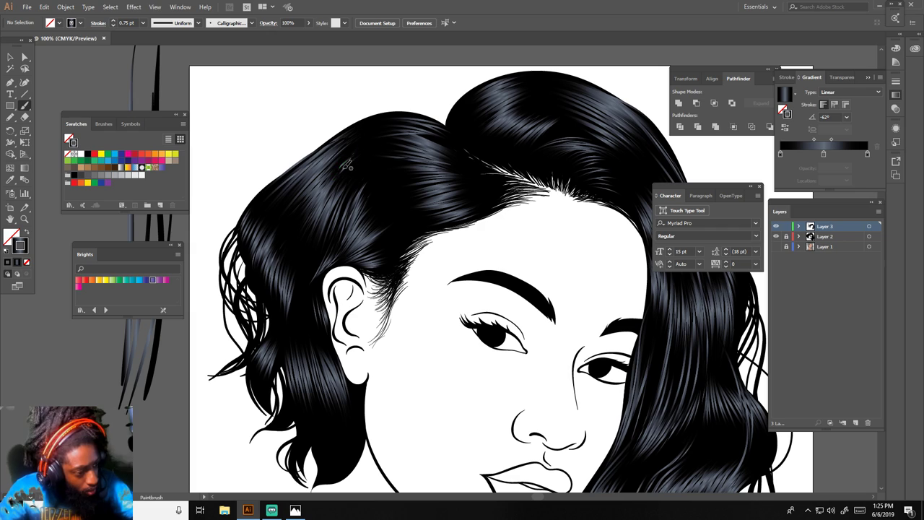
{"action": "mouse_move", "coordinate": [373, 139]}
{"action": "left_mouse_down"}
{"action": "mouse_move", "coordinate": [387, 132]}
{"action": "mouse_move", "coordinate": [340, 156]}
{"action": "left_mouse_up"}
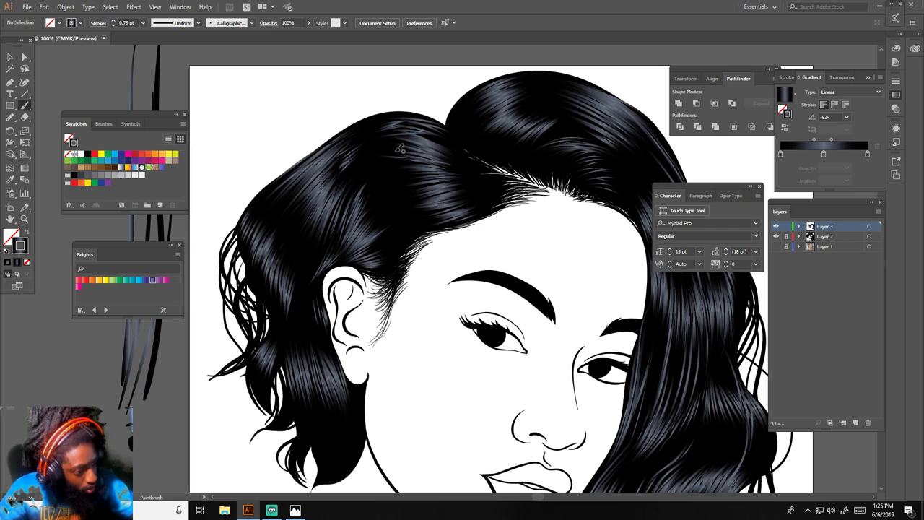
{"action": "mouse_move", "coordinate": [397, 151]}
{"action": "left_mouse_down"}
{"action": "mouse_move", "coordinate": [319, 192]}
{"action": "mouse_move", "coordinate": [336, 171]}
{"action": "left_mouse_up"}
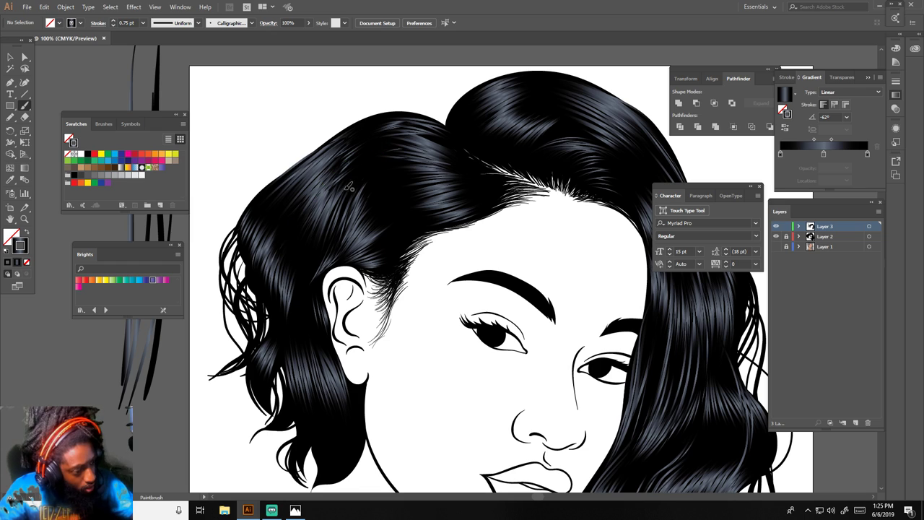
{"action": "left_click_drag", "start_coordinate": [378, 135], "coordinate": [322, 177]}
{"action": "mouse_move", "coordinate": [371, 152]}
{"action": "left_mouse_down"}
{"action": "mouse_move", "coordinate": [341, 175]}
{"action": "mouse_move", "coordinate": [320, 207]}
{"action": "mouse_move", "coordinate": [321, 231]}
{"action": "left_mouse_up"}
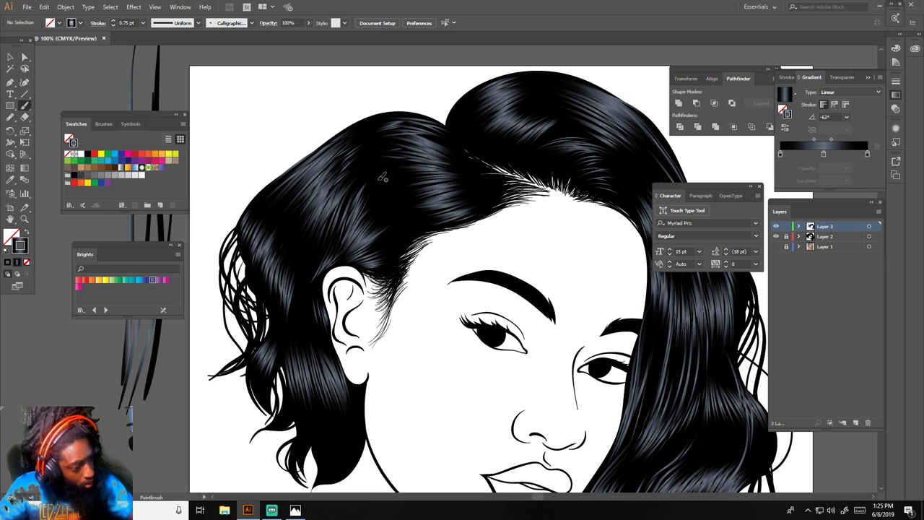
{"action": "left_click_drag", "start_coordinate": [383, 172], "coordinate": [323, 247]}
Examine the highlights across the whole head of hair in the full portrait.
{"action": "key", "text": "ctrl+minus"}
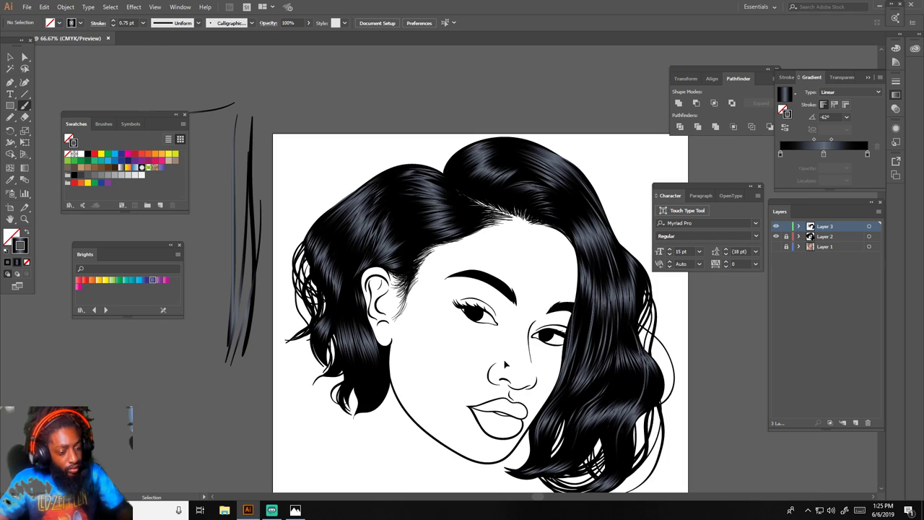
{"action": "scroll", "coordinate": [506, 364], "scroll_direction": "down", "scroll_amount": 1}
{"action": "scroll", "coordinate": [514, 360], "scroll_direction": "right", "scroll_amount": 2}
{"action": "key", "text": "ctrl+plus"}
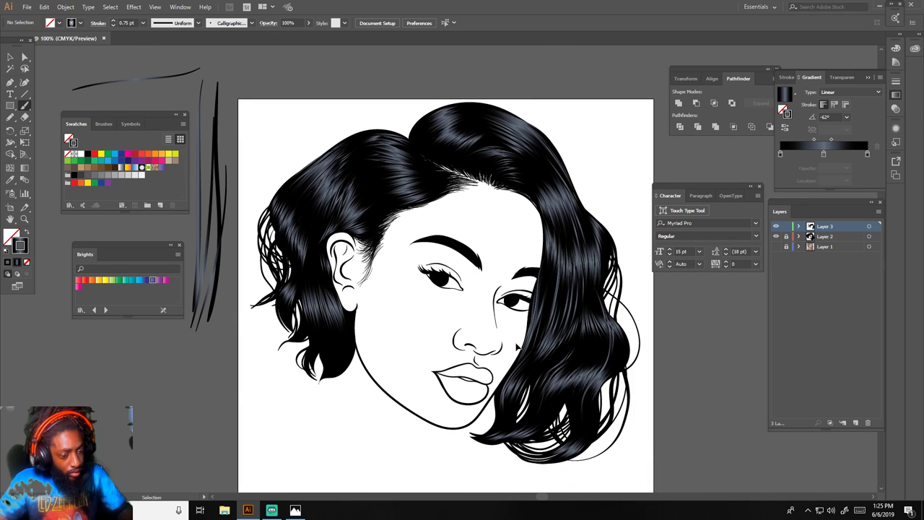
{"action": "key", "text": "ctrl+minus"}
{"action": "scroll", "coordinate": [516, 347], "scroll_direction": "right", "scroll_amount": 1}
{"action": "scroll", "coordinate": [516, 348], "scroll_direction": "right", "scroll_amount": 1}
{"action": "left_click_drag", "start_coordinate": [533, 214], "coordinate": [529, 316]}
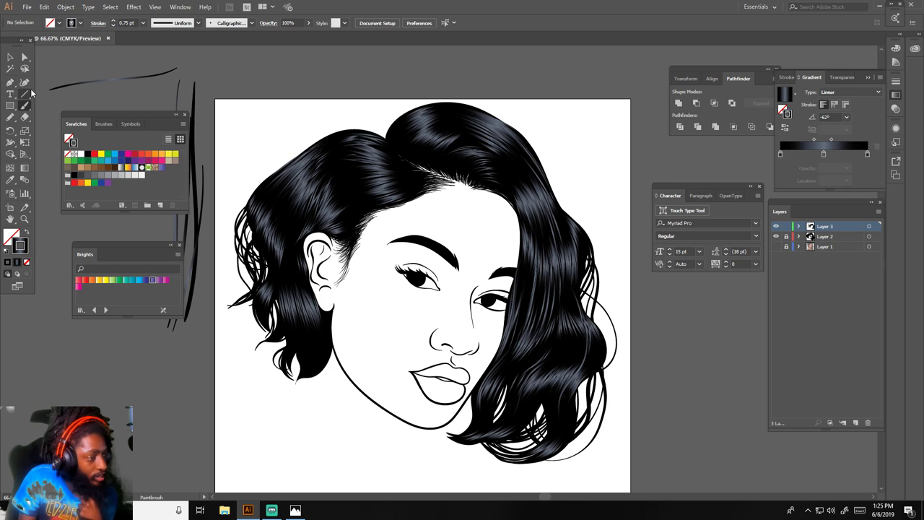
{"action": "left_click", "coordinate": [10, 57]}
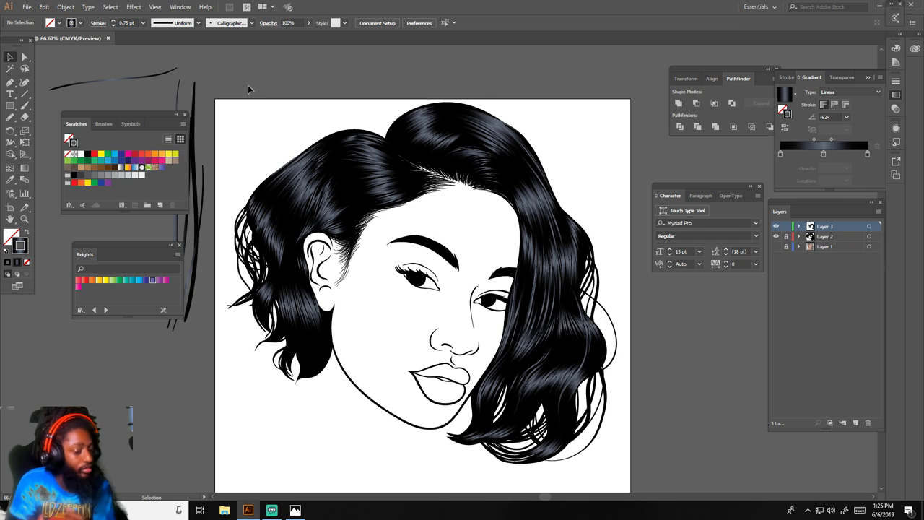